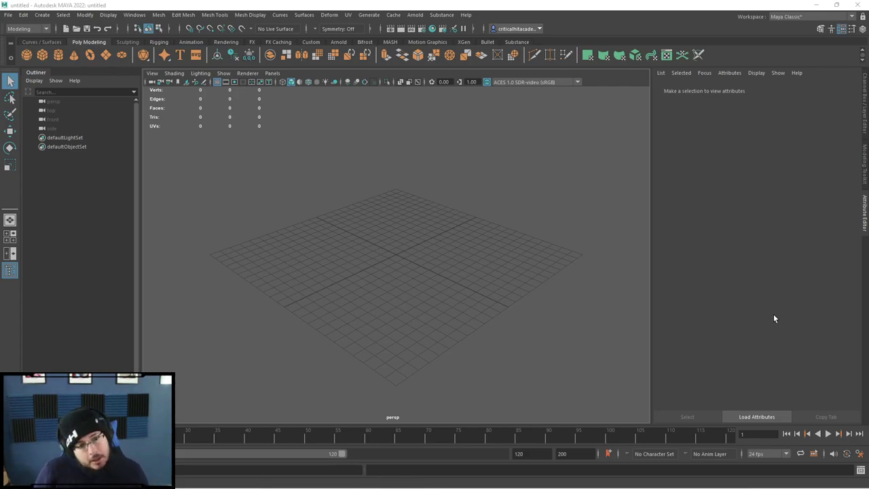
# Load Brazier.jpg from the project's source images as an image plane in the front view
pyautogui.keyDown('alt'); pyautogui.moveTo(408, 292); pyautogui.dragTo(462, 256); pyautogui.keyUp('alt')
pyautogui.scroll(5, 460, 238)
pyautogui.press('space')
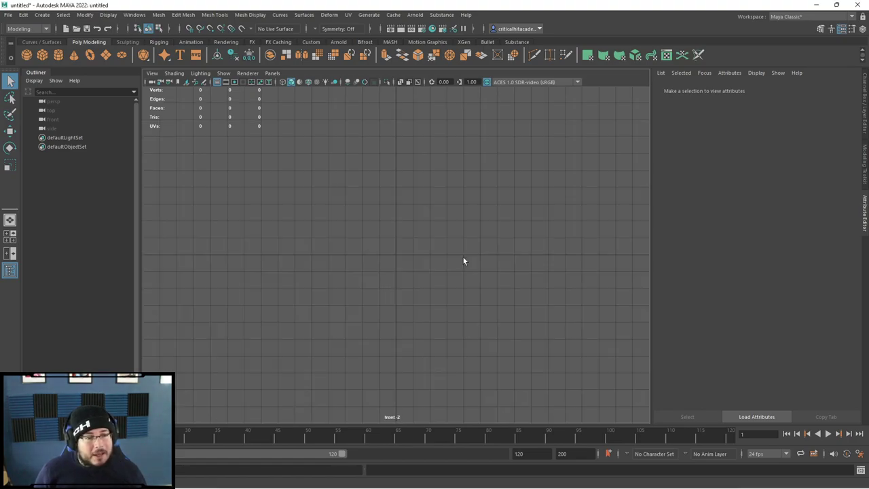
pyautogui.click(188, 83)
pyautogui.scroll(-3, 211, 232)
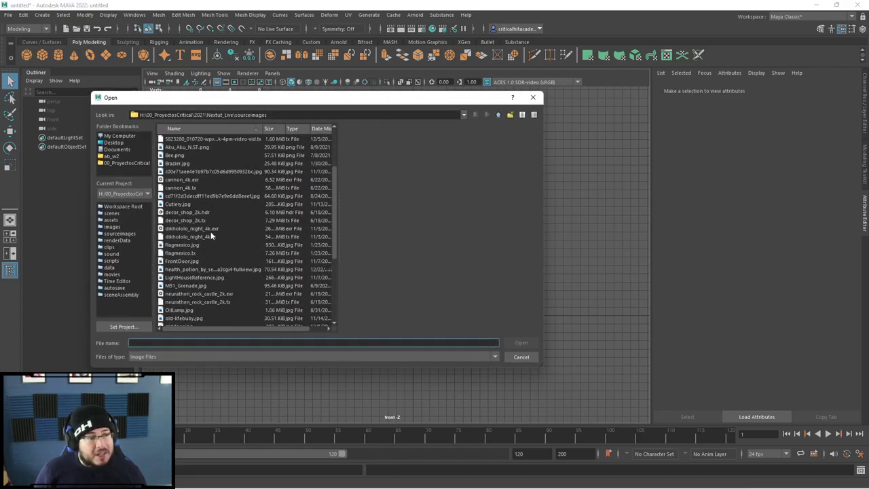
pyautogui.scroll(3, 214, 267)
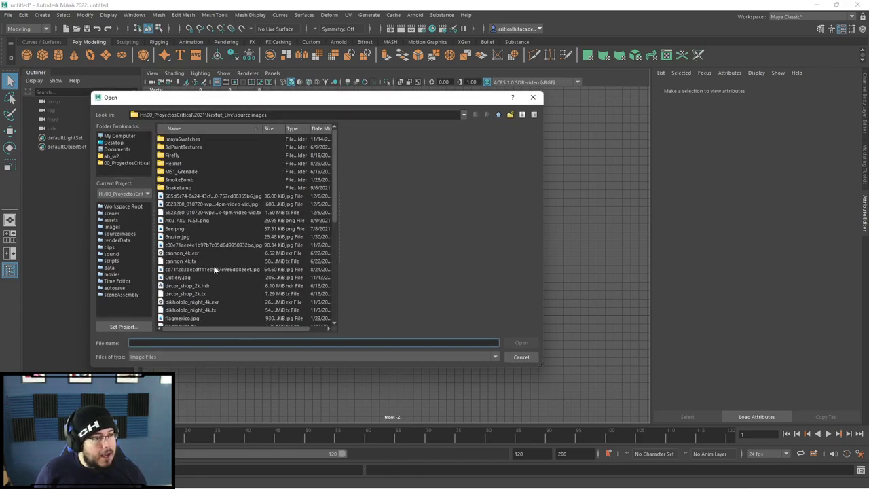
pyautogui.click(176, 237)
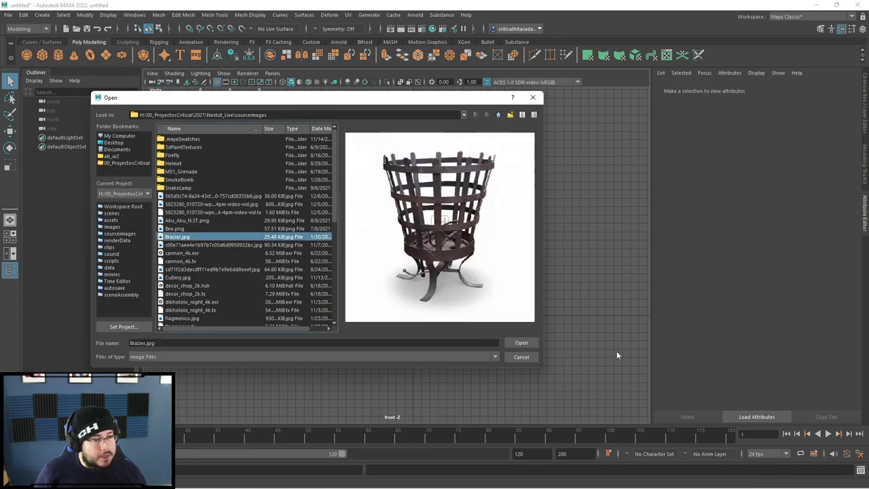
pyautogui.click(515, 345)
pyautogui.scroll(5, 518, 243)
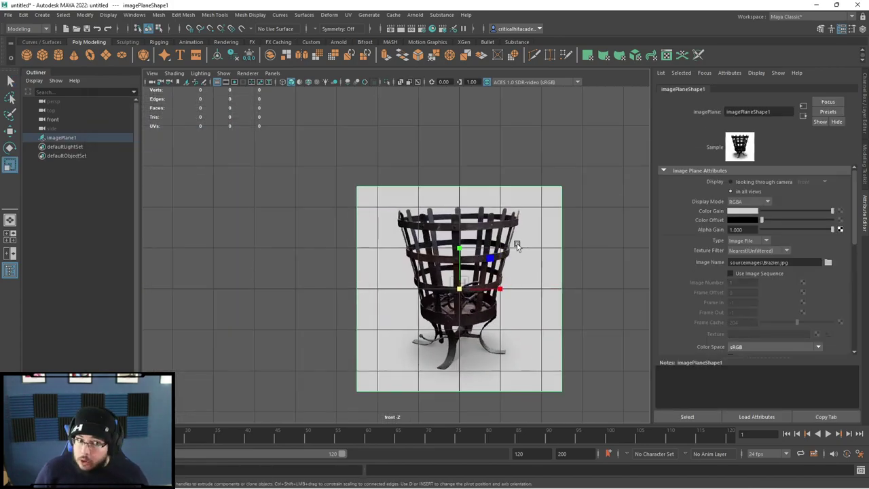
# Raise the image plane so the brazier stands above the ground line, and check the grid size settings
pyautogui.press('w')
pyautogui.moveTo(459, 256); pyautogui.dragTo(460, 196)
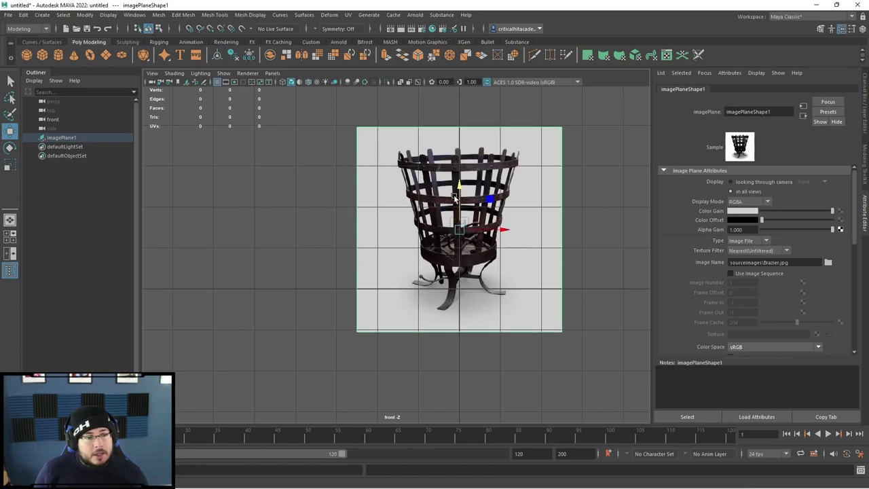
pyautogui.click(108, 14)
pyautogui.click(264, 37)
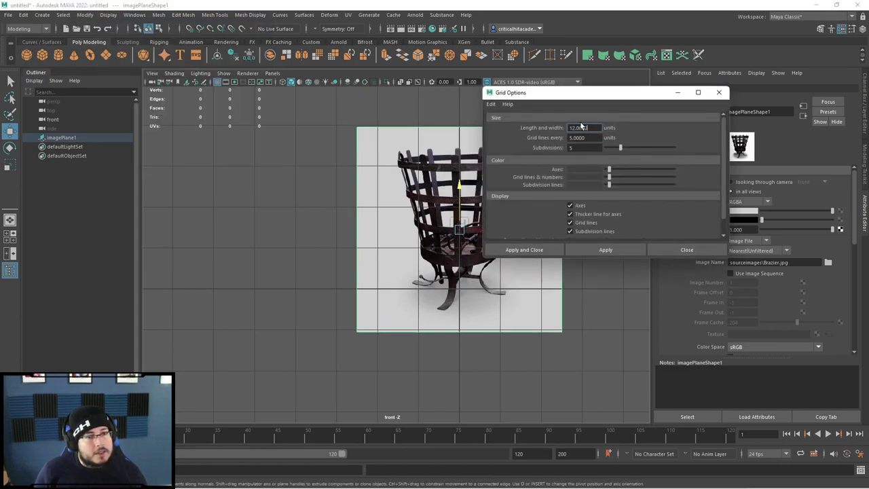
pyautogui.click(719, 92)
pyautogui.scroll(3, 451, 256)
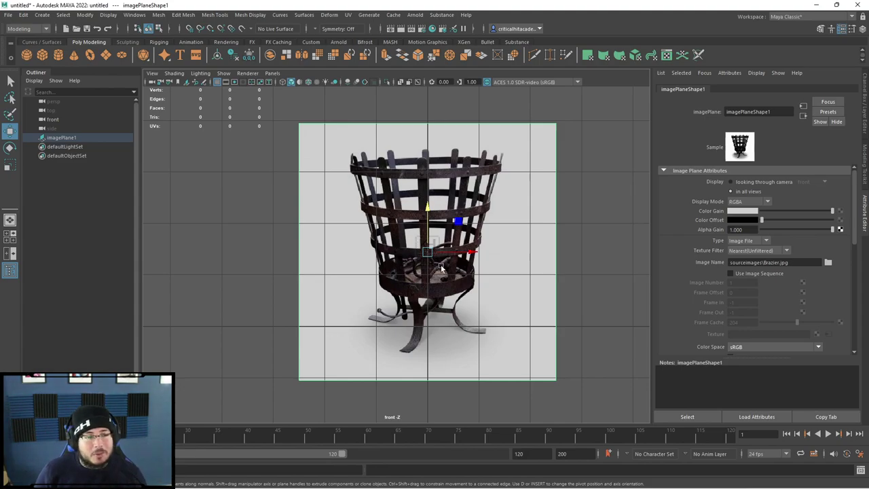
# Scale the image plane up to about 1.895 and position it at about 4.103 in Y
pyautogui.scroll(-5, 444, 270)
pyautogui.press('r')
pyautogui.moveTo(410, 252); pyautogui.dragTo(410, 145)
pyautogui.press('w')
pyautogui.hotkey('ctrl', 'z')
pyautogui.hotkey('ctrl', 'z')
pyautogui.scroll(5, 435, 199)
pyautogui.scroll(3, 435, 200)
pyautogui.keyDown('alt'); pyautogui.moveTo(434, 200); pyautogui.dragTo(405, 272, button='middle'); pyautogui.keyUp('alt')
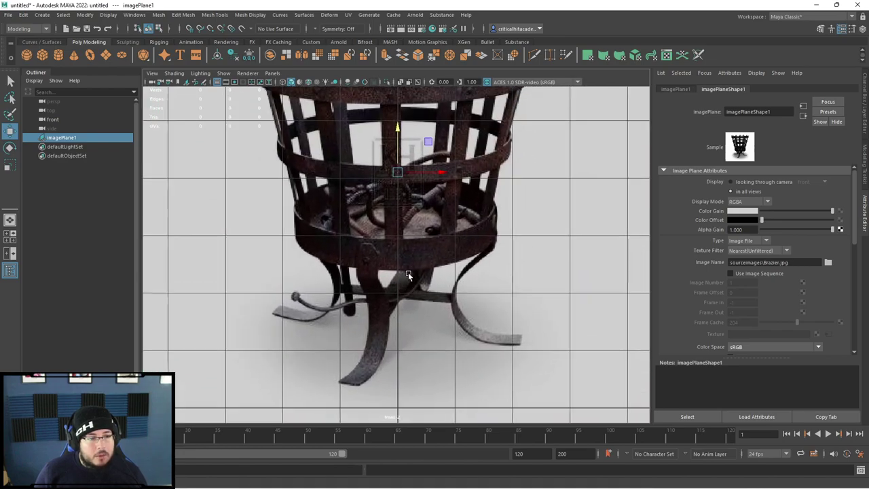
pyautogui.scroll(-5, 391, 258)
pyautogui.scroll(4, 390, 255)
pyautogui.keyDown('alt'); pyautogui.moveTo(414, 230); pyautogui.dragTo(425, 301, button='middle'); pyautogui.keyUp('alt')
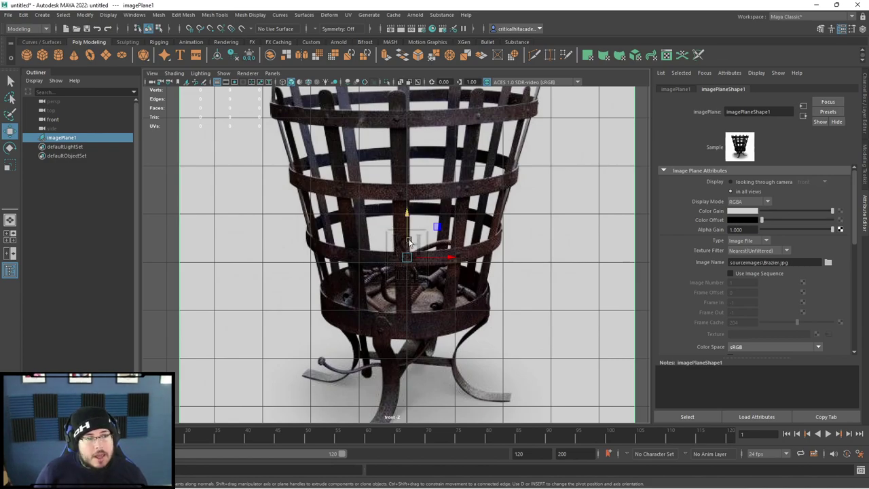
pyautogui.scroll(-3, 407, 241)
pyautogui.scroll(1, 187, 114)
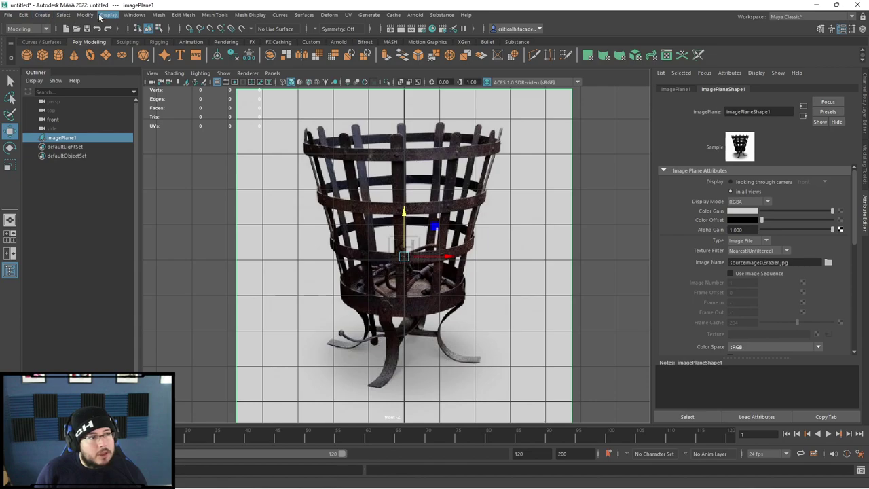
# Create a polygon pipe, flatten it to about 0.456 in Y and raise it to about 2.713 at the brazier's lowest band
pyautogui.click(49, 15)
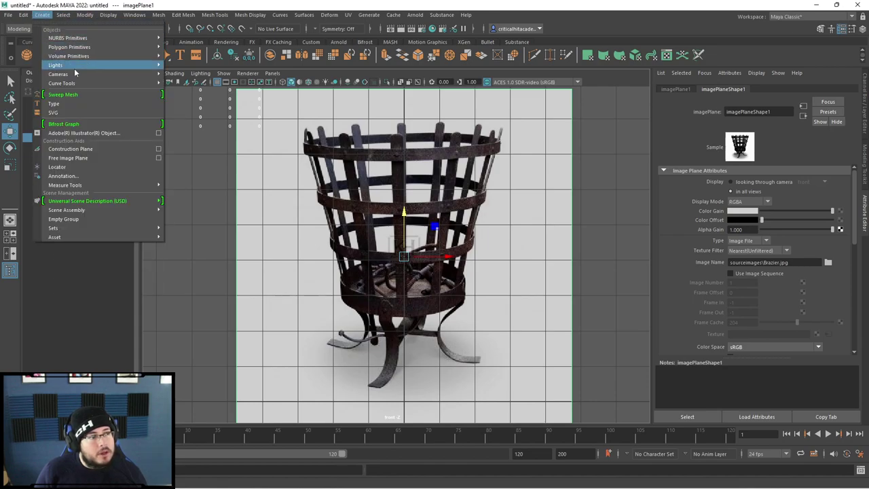
pyautogui.moveTo(112, 65)
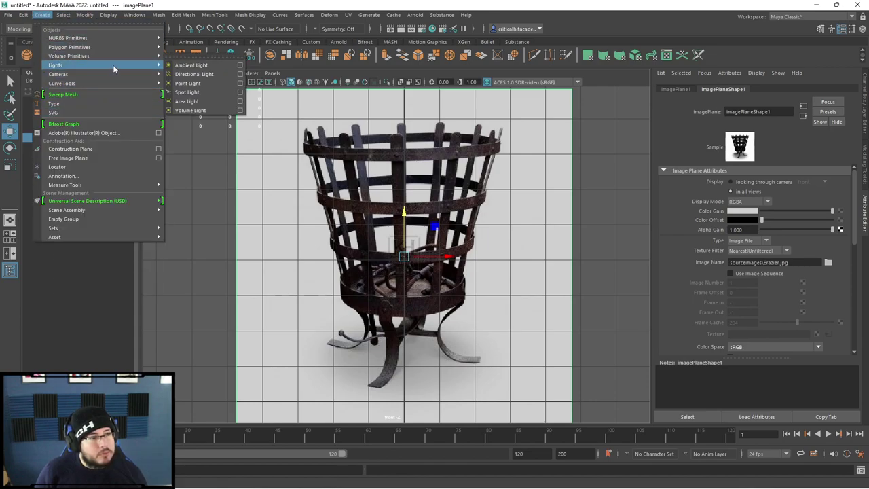
pyautogui.moveTo(104, 48)
pyautogui.click(194, 139)
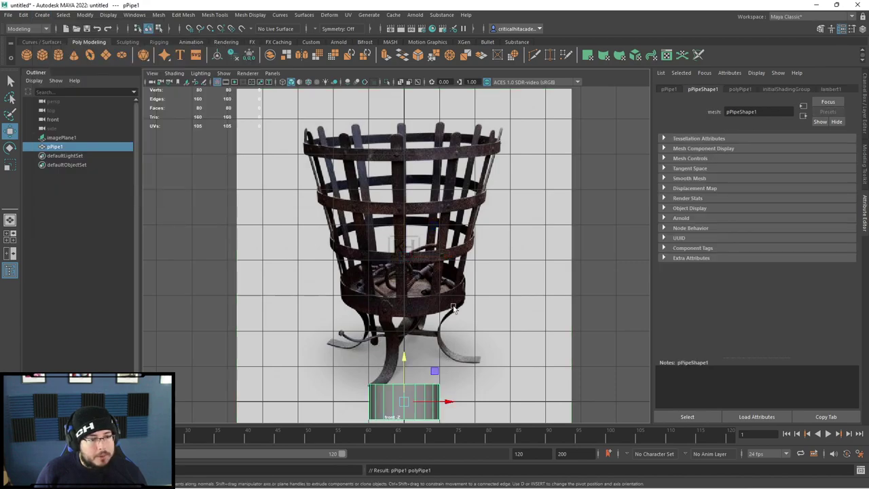
pyautogui.moveTo(409, 360); pyautogui.dragTo(408, 279)
pyautogui.hotkey('ctrl', 'z')
pyautogui.press('r')
pyautogui.press('w')
# Set the pipe's radius to 1.7 and reduce its thickness to make a thin band
pyautogui.hotkey('ctrl', 'a')
pyautogui.click(765, 193)
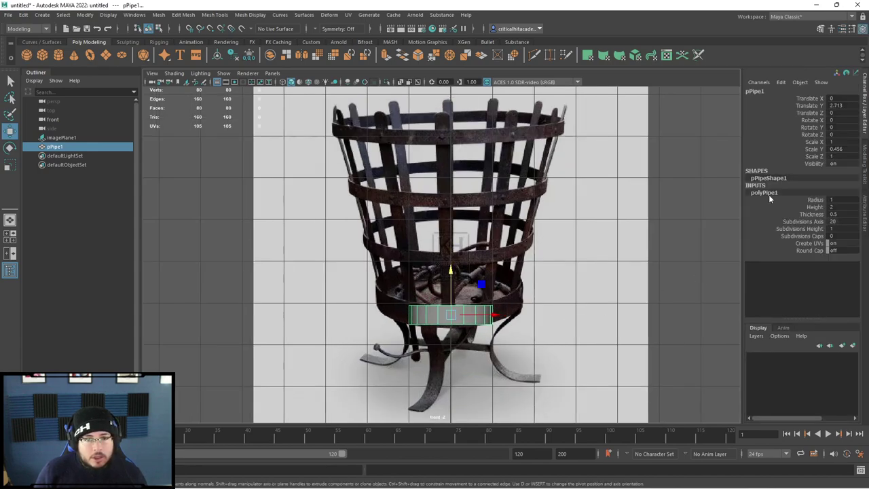
pyautogui.click(815, 200)
pyautogui.moveTo(563, 226); pyautogui.dragTo(566, 227, button='middle')
pyautogui.press('space')
pyautogui.click(622, 292)
pyautogui.scroll(6, 620, 299)
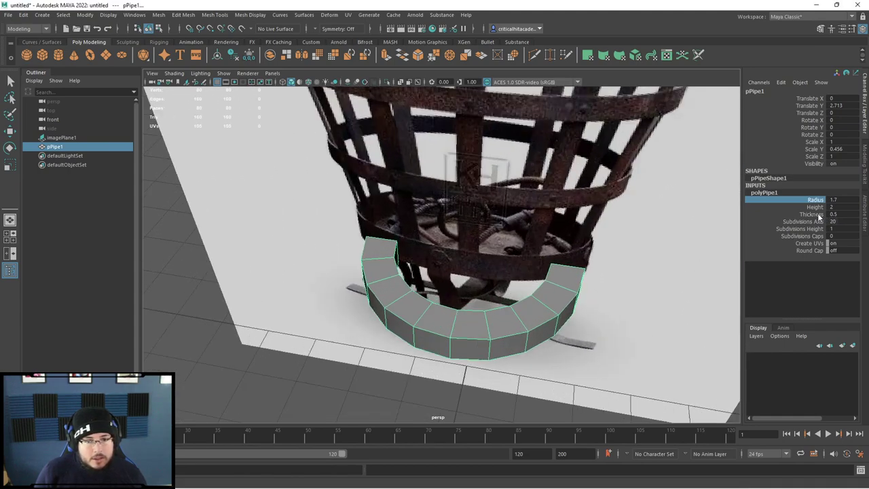
pyautogui.click(815, 214)
pyautogui.moveTo(641, 245); pyautogui.dragTo(622, 243, button='middle')
pyautogui.click(304, 367)
# Fit the pipe's size to the brazier's lowest band in the front view
pyautogui.keyDown('alt'); pyautogui.moveTo(421, 362); pyautogui.dragTo(426, 250); pyautogui.keyUp('alt')
pyautogui.click(447, 171)
pyautogui.scroll(5, 385, 258)
pyautogui.scroll(-5, 444, 206)
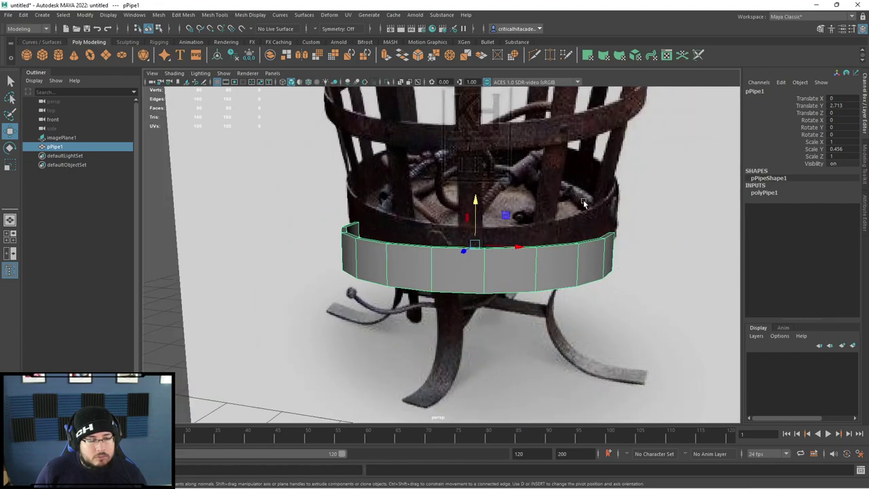
pyautogui.scroll(3, 520, 211)
pyautogui.scroll(-3, 515, 204)
pyautogui.moveTo(514, 234)
pyautogui.keyDown('alt'); pyautogui.mouseDown()
pyautogui.moveTo(527, 228)
pyautogui.moveTo(517, 234)
pyautogui.moveTo(520, 245)
pyautogui.mouseUp(); pyautogui.keyUp('alt')
pyautogui.scroll(-3, 527, 227)
pyautogui.press('space')
pyautogui.scroll(1, 470, 266)
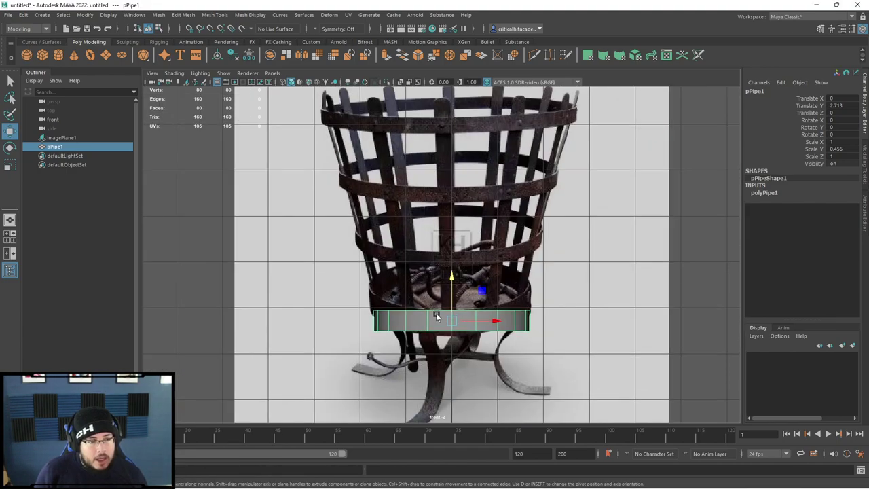
pyautogui.press('r')
pyautogui.moveTo(451, 320); pyautogui.dragTo(453, 320)
# Duplicate the band twice, then raise and widen the copies to match the second and third bands from the bottom
pyautogui.moveTo(452, 285); pyautogui.dragTo(447, 144)
pyautogui.hotkey('ctrl', 'd')
pyautogui.press('w')
pyautogui.press('r')
pyautogui.hotkey('ctrl', 'd')
pyautogui.press('w')
pyautogui.press('r')
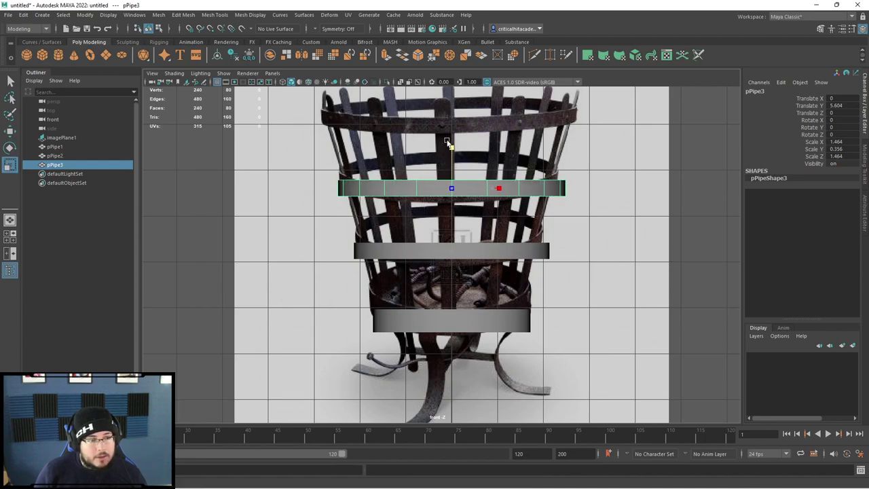
# Duplicate the third band, raise the copy to about 7.055 in Y and widen it to about 1.675 for the top band
pyautogui.keyDown('alt'); pyautogui.moveTo(447, 144); pyautogui.dragTo(450, 192, button='middle'); pyautogui.keyUp('alt')
pyautogui.hotkey('ctrl', 'd')
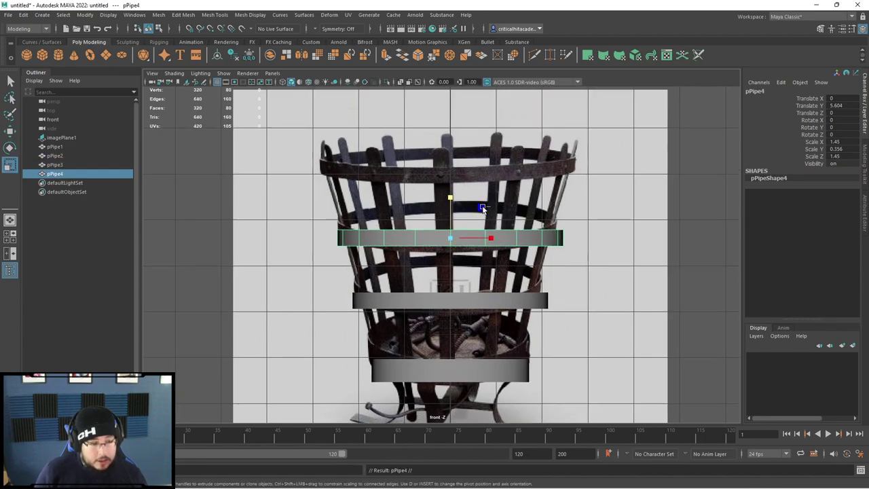
pyautogui.press('w')
pyautogui.moveTo(451, 201); pyautogui.dragTo(448, 125)
pyautogui.press('r')
pyautogui.keyDown('alt'); pyautogui.moveTo(523, 226); pyautogui.dragTo(519, 210, button='middle'); pyautogui.keyUp('alt')
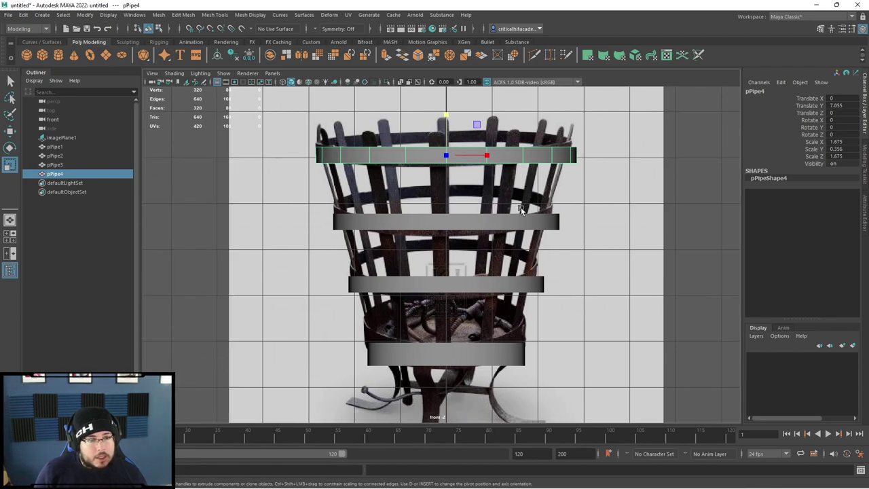
# Move the reference image plane back behind the rings to about -8.519 in Z
pyautogui.click(630, 167)
pyautogui.press('space')
pyautogui.moveTo(632, 182); pyautogui.dragTo(484, 209)
pyautogui.scroll(-2, 484, 211)
pyautogui.press('w')
pyautogui.moveTo(444, 233); pyautogui.dragTo(543, 237)
pyautogui.hotkey('ctrl', 'z')
pyautogui.moveTo(400, 228); pyautogui.dragTo(486, 309)
pyautogui.scroll(3, 486, 208)
pyautogui.keyDown('alt'); pyautogui.moveTo(477, 172); pyautogui.dragTo(410, 220); pyautogui.keyUp('alt')
pyautogui.keyDown('alt'); pyautogui.moveTo(613, 149); pyautogui.dragTo(599, 173); pyautogui.keyUp('alt')
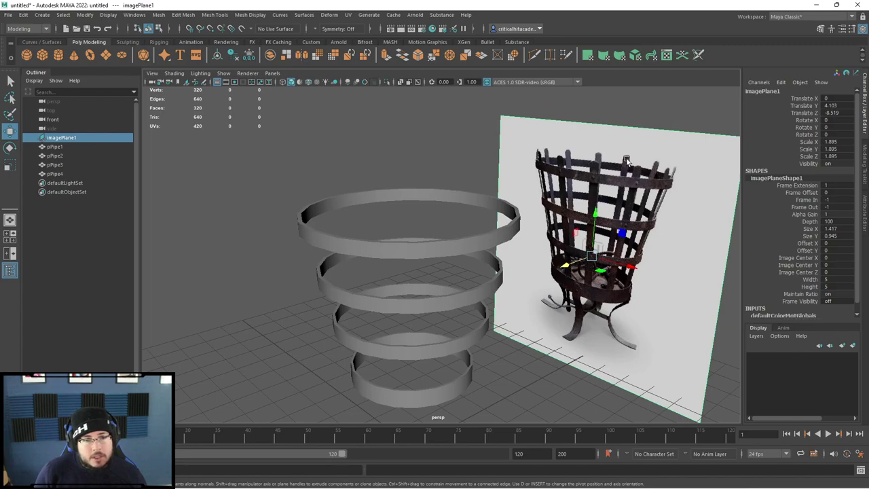
# Create a polygon cube for a vertical slat and switch to the side view
pyautogui.moveTo(442, 232)
pyautogui.keyDown('alt'); pyautogui.mouseDown()
pyautogui.moveTo(400, 228)
pyautogui.moveTo(426, 239)
pyautogui.mouseUp(); pyautogui.keyUp('alt')
pyautogui.scroll(-2, 426, 239)
pyautogui.keyDown('alt'); pyautogui.moveTo(426, 239); pyautogui.dragTo(475, 239, button='middle'); pyautogui.keyUp('alt')
pyautogui.scroll(5, 475, 240)
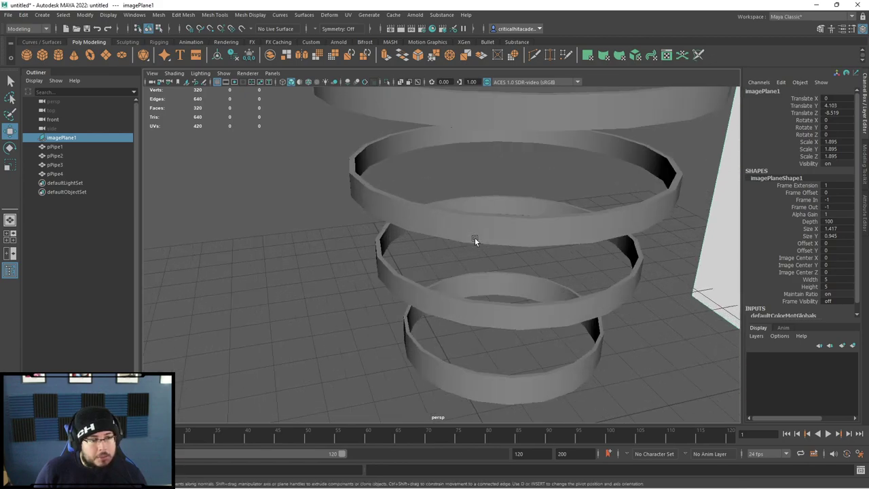
pyautogui.keyDown('alt'); pyautogui.moveTo(474, 238); pyautogui.dragTo(457, 230); pyautogui.keyUp('alt')
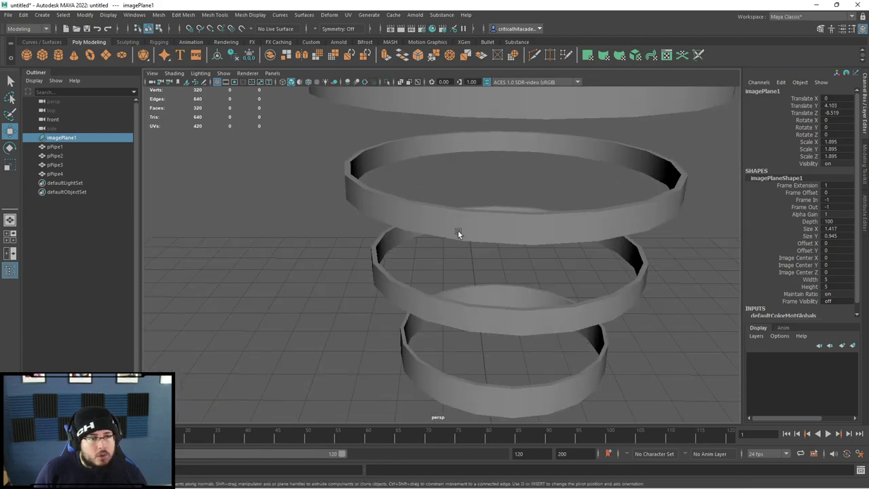
pyautogui.keyDown('alt'); pyautogui.moveTo(524, 166); pyautogui.dragTo(399, 167); pyautogui.keyUp('alt')
pyautogui.click(43, 54)
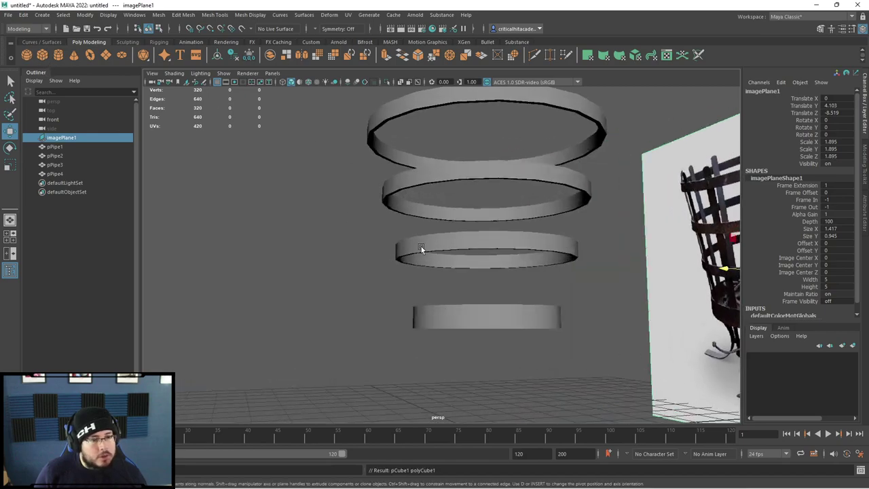
pyautogui.press('space')
pyautogui.moveTo(506, 382); pyautogui.dragTo(536, 382)
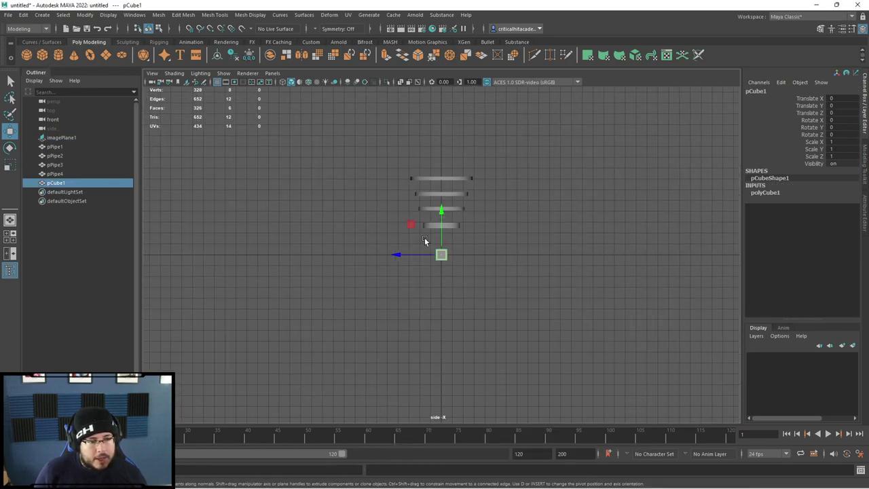
# Scale the cube into a slat about 5.756 in Y and 0.133 in Z, and raise it to about 5.333 in Y
pyautogui.scroll(5, 428, 197)
pyautogui.press('r')
pyautogui.moveTo(419, 332); pyautogui.dragTo(455, 336)
pyautogui.moveTo(460, 291); pyautogui.dragTo(434, 110)
pyautogui.press('w')
pyautogui.moveTo(462, 283); pyautogui.dragTo(432, 118)
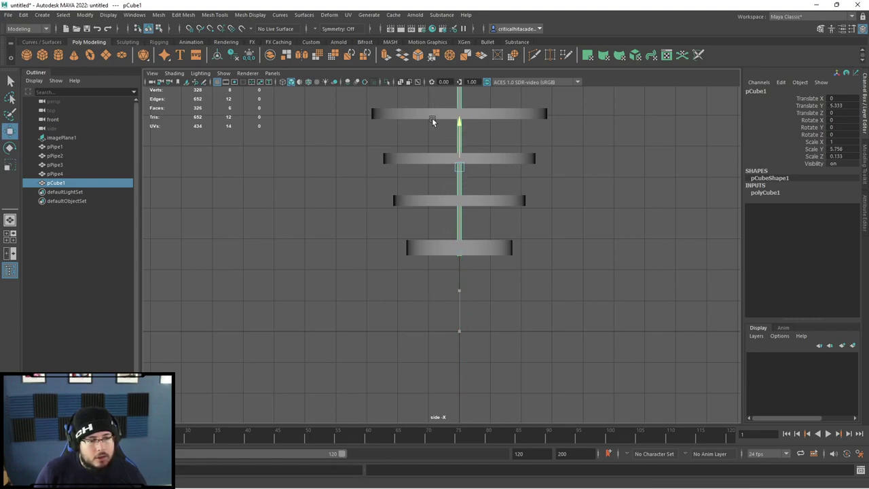
# Tilt the slat about 11.1 degrees in X and shift it to about 2.251 in Z along the rings' outer side
pyautogui.keyDown('alt'); pyautogui.moveTo(431, 118); pyautogui.dragTo(459, 199, button='middle'); pyautogui.keyUp('alt')
pyautogui.moveTo(437, 227); pyautogui.dragTo(379, 227)
pyautogui.press('e')
pyautogui.moveTo(400, 194); pyautogui.dragTo(396, 197)
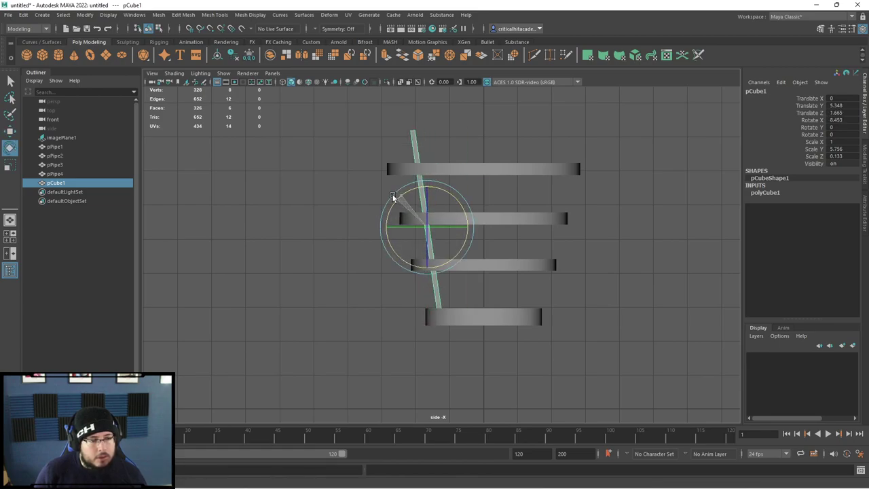
pyautogui.press('w')
pyautogui.moveTo(403, 226); pyautogui.dragTo(390, 192)
pyautogui.press('e')
pyautogui.press('w')
pyautogui.moveTo(376, 225); pyautogui.dragTo(450, 220)
pyautogui.press('space')
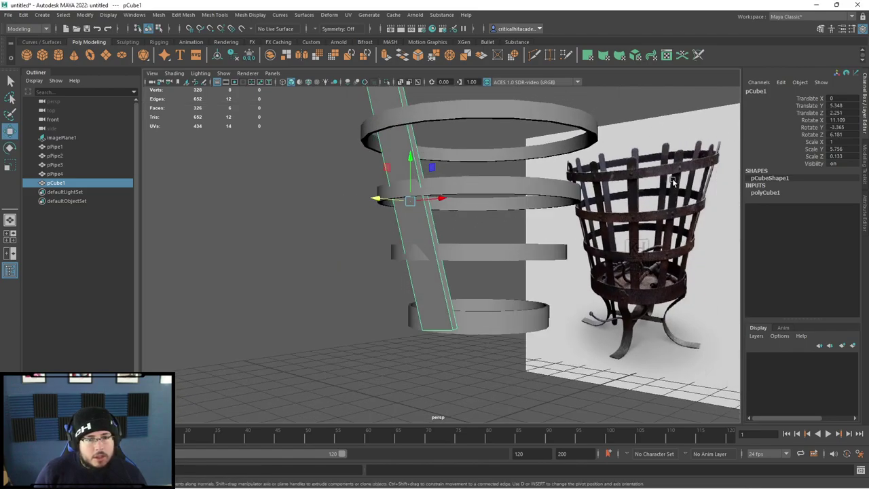
pyautogui.keyDown('alt'); pyautogui.moveTo(653, 191); pyautogui.dragTo(469, 179); pyautogui.keyUp('alt')
pyautogui.click(436, 266)
pyautogui.scroll(-3, 469, 179)
pyautogui.moveTo(520, 127); pyautogui.dragTo(459, 422)
pyautogui.scroll(3, 507, 322)
pyautogui.keyDown('alt'); pyautogui.moveTo(473, 236); pyautogui.dragTo(464, 258); pyautogui.keyUp('alt')
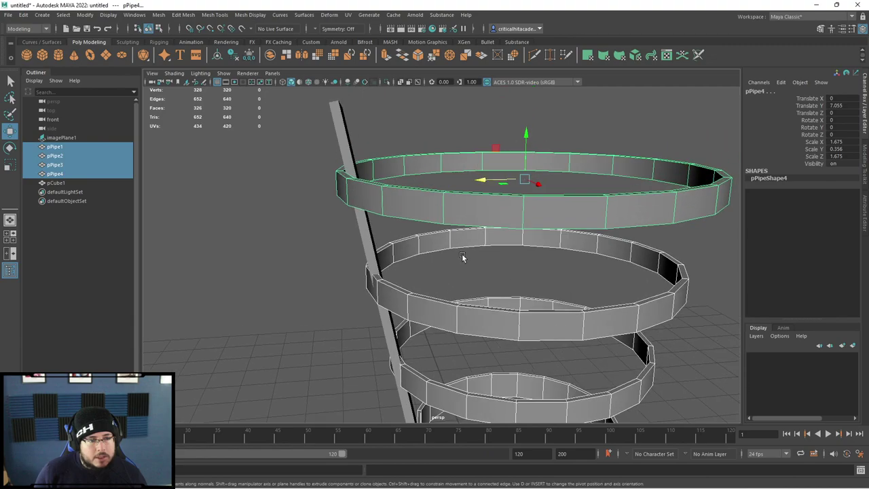
pyautogui.click(464, 258)
pyautogui.click(431, 204)
pyautogui.moveTo(431, 204); pyautogui.dragTo(422, 160, button='right')
pyautogui.doubleClick(410, 190)
pyautogui.keyDown('shift'); pyautogui.doubleClick(415, 219); pyautogui.keyUp('shift')
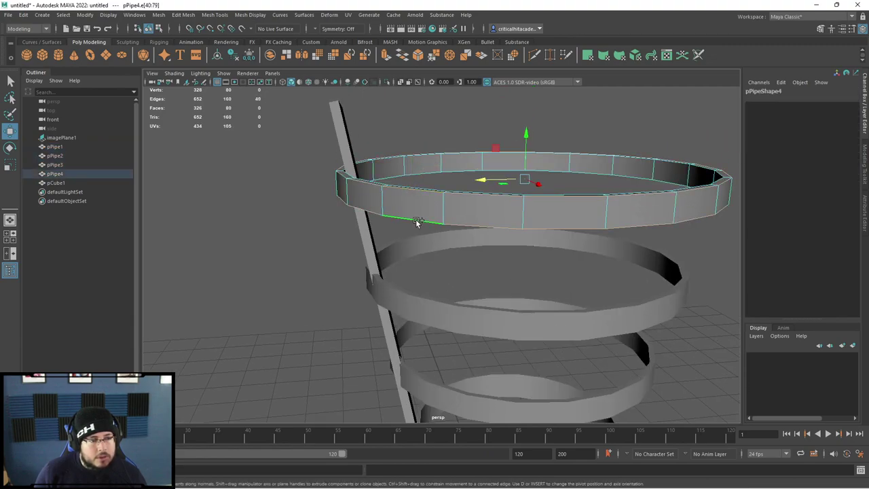
pyautogui.keyDown('alt'); pyautogui.moveTo(415, 219); pyautogui.dragTo(365, 209); pyautogui.keyUp('alt')
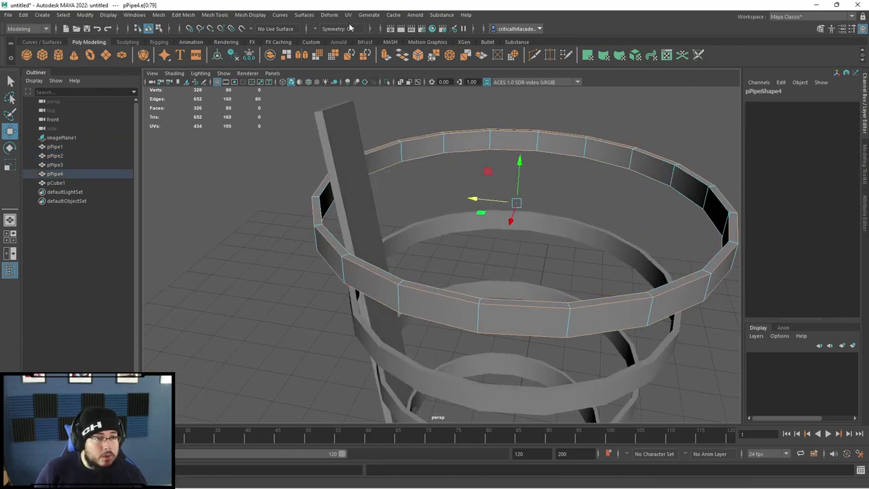
pyautogui.moveTo(463, 136); pyautogui.dragTo(506, 109, button='right')
pyautogui.click(521, 160)
pyautogui.scroll(-3, 516, 155)
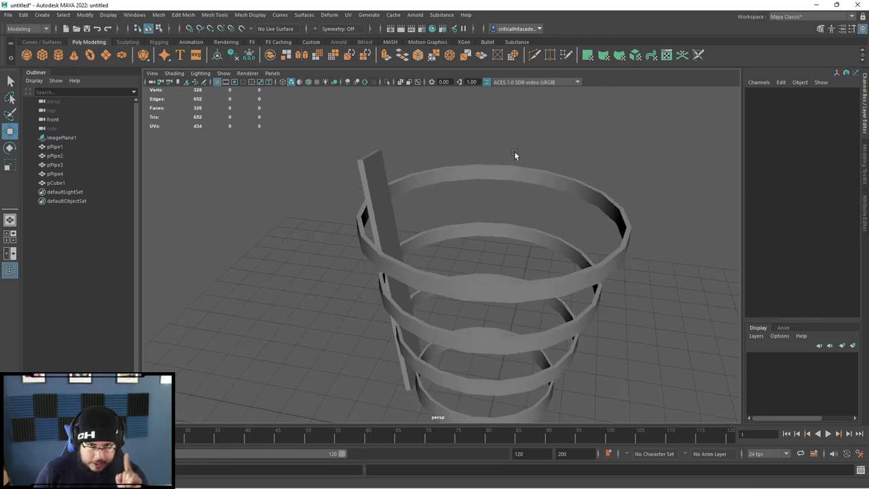
# Try to cut edge loops across the slat at the heights of the upper three rings with Multi-Cut in the perspective view
pyautogui.scroll(-3, 507, 165)
pyautogui.scroll(3, 504, 168)
pyautogui.keyDown('alt'); pyautogui.moveTo(481, 253); pyautogui.dragTo(462, 210); pyautogui.keyUp('alt')
pyautogui.scroll(4, 462, 211)
pyautogui.keyDown('alt'); pyautogui.moveTo(462, 211); pyautogui.dragTo(508, 247, button='middle'); pyautogui.keyUp('alt')
pyautogui.click(434, 267)
pyautogui.keyDown('alt'); pyautogui.moveTo(461, 272); pyautogui.dragTo(511, 272); pyautogui.keyUp('alt')
pyautogui.click(534, 54)
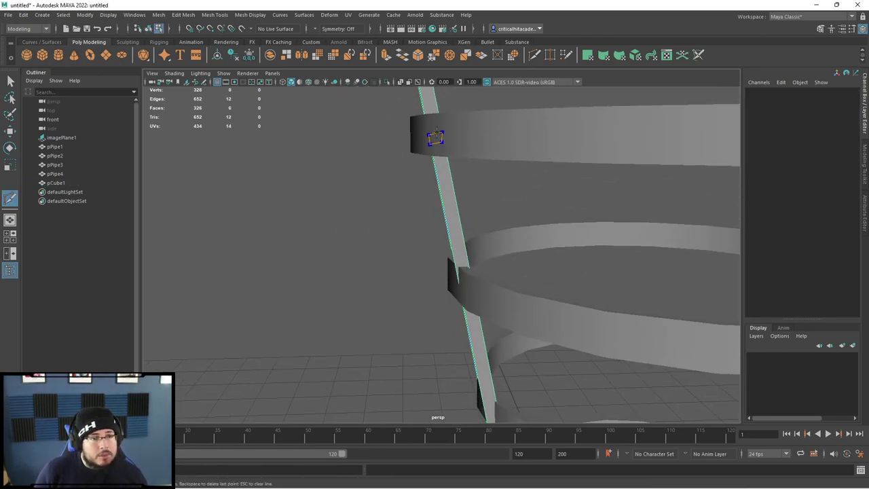
pyautogui.keyDown('ctrl'); pyautogui.click(434, 151); pyautogui.keyUp('ctrl')
pyautogui.keyDown('alt'); pyautogui.moveTo(475, 260); pyautogui.dragTo(445, 221); pyautogui.keyUp('alt')
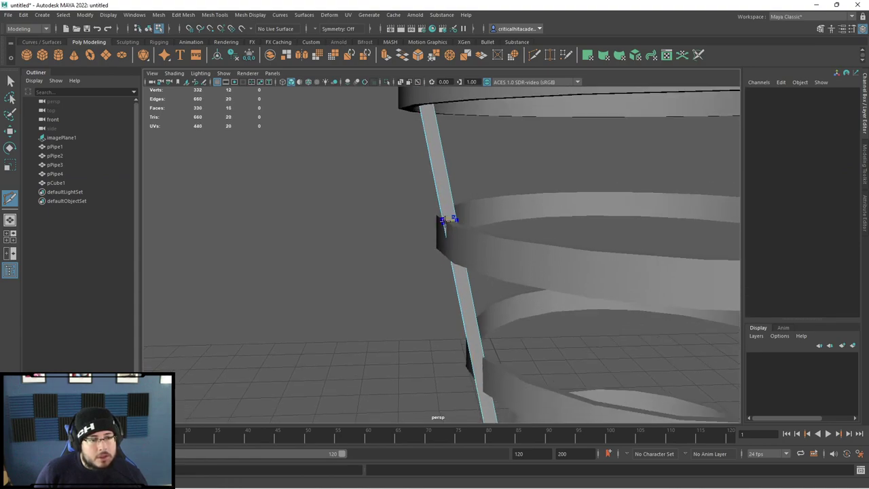
pyautogui.keyDown('alt'); pyautogui.moveTo(468, 289); pyautogui.dragTo(441, 224); pyautogui.keyUp('alt')
pyautogui.keyDown('ctrl'); pyautogui.click(471, 218); pyautogui.keyUp('ctrl')
# Undo the edge loops cut into the slat
pyautogui.press('q')
pyautogui.press('w')
pyautogui.keyDown('alt'); pyautogui.moveTo(456, 259); pyautogui.dragTo(363, 383); pyautogui.keyUp('alt')
pyautogui.keyDown('alt'); pyautogui.moveTo(443, 321); pyautogui.dragTo(497, 308); pyautogui.keyUp('alt')
pyautogui.hotkey('ctrl', 'z')
pyautogui.hotkey('ctrl', 'z')
pyautogui.hotkey('ctrl', 'z')
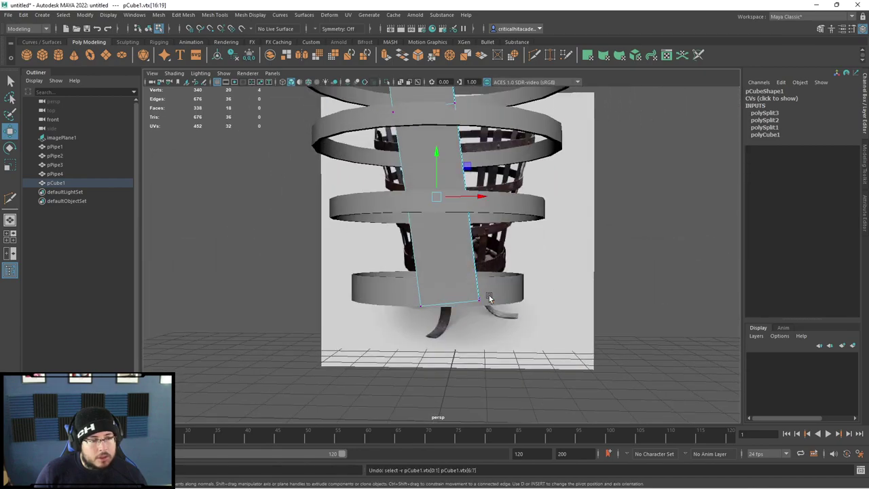
pyautogui.scroll(-4, 499, 292)
pyautogui.hotkey('ctrl', 'z')
pyautogui.hotkey('ctrl', 'z')
pyautogui.hotkey('ctrl', 'z')
pyautogui.hotkey('ctrl', 'z')
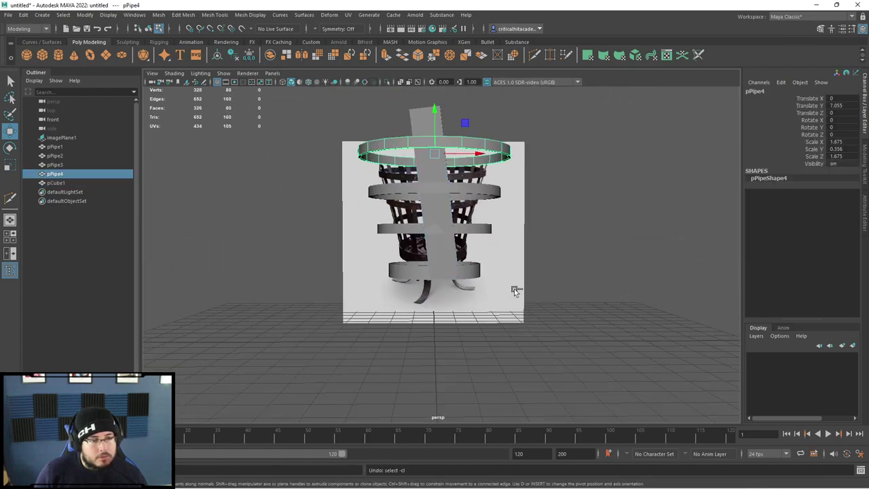
pyautogui.hotkey('ctrl', 'z')
pyautogui.hotkey('ctrl', 'z')
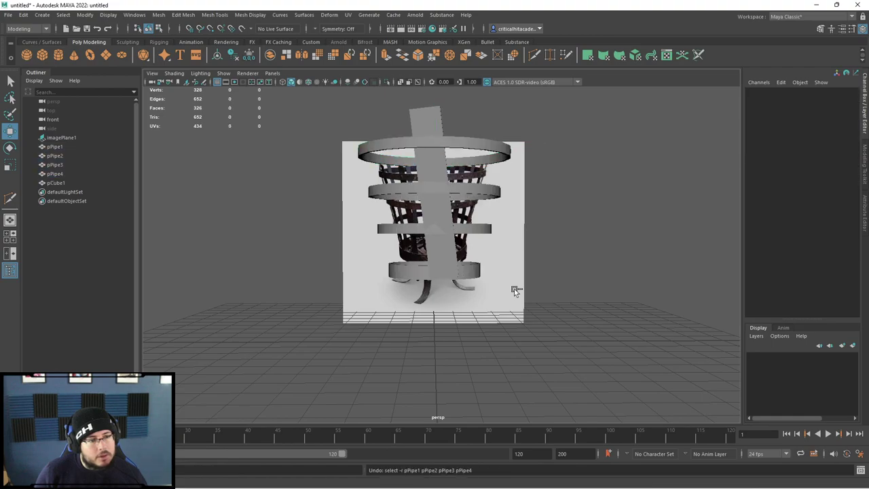
# Switch to the side view with the slat selected and activate the Multi-Cut tool
pyautogui.keyDown('alt'); pyautogui.moveTo(514, 289); pyautogui.dragTo(501, 307); pyautogui.keyUp('alt')
pyautogui.press('space')
pyautogui.scroll(-2, 485, 301)
pyautogui.keyDown('alt'); pyautogui.moveTo(435, 246); pyautogui.dragTo(466, 256, button='middle'); pyautogui.keyUp('alt')
pyautogui.scroll(6, 457, 294)
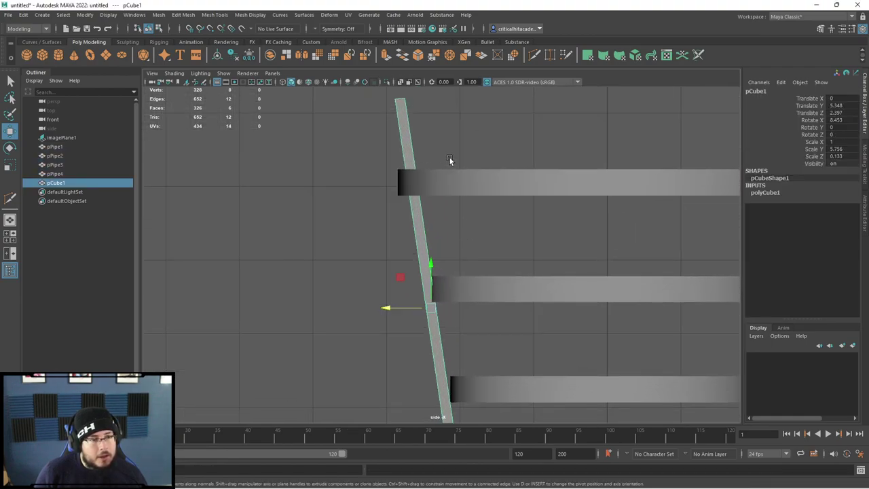
pyautogui.scroll(-4, 451, 161)
pyautogui.press('y')
pyautogui.scroll(2, 451, 253)
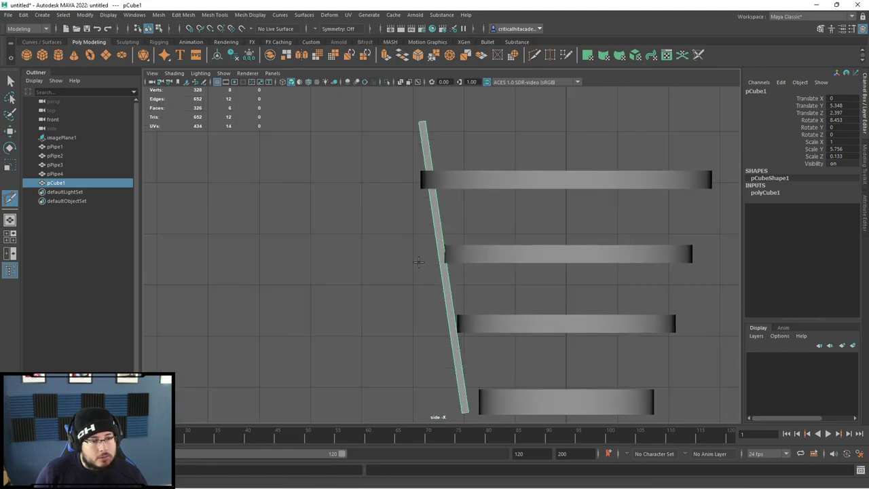
pyautogui.hotkey('ctrl', 'a')
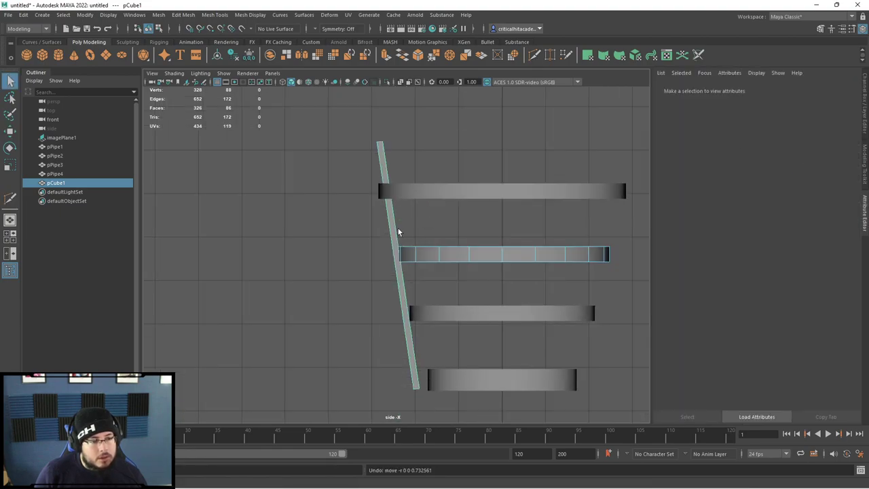
# Move the slat outward in Z so it sits against the rings' outer edges
pyautogui.keyDown('alt'); pyautogui.moveTo(444, 231); pyautogui.dragTo(465, 240, button='middle'); pyautogui.keyUp('alt')
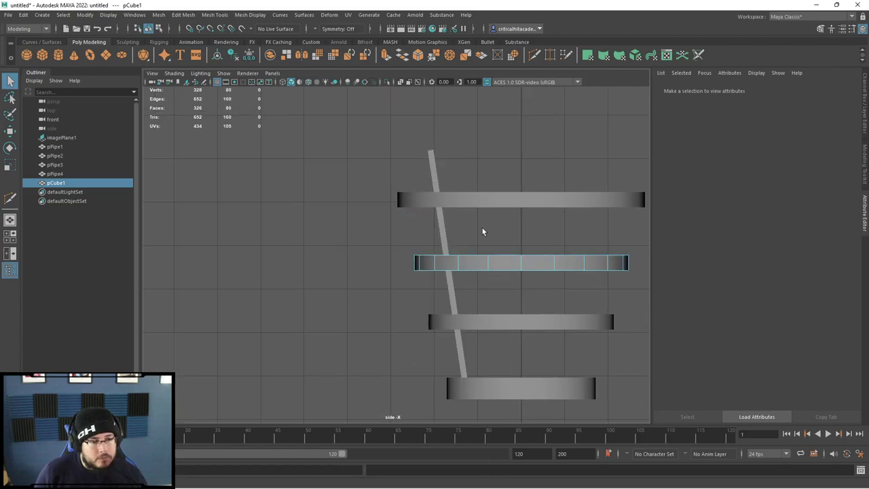
pyautogui.moveTo(456, 231); pyautogui.dragTo(498, 227, button='right')
pyautogui.scroll(-3, 489, 271)
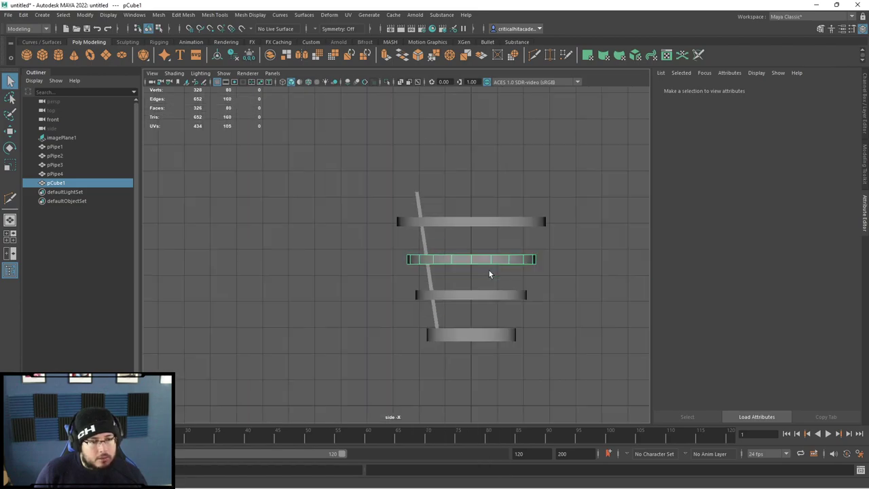
pyautogui.click(489, 249)
pyautogui.scroll(5, 488, 246)
pyautogui.moveTo(500, 220); pyautogui.dragTo(441, 218)
pyautogui.press('w')
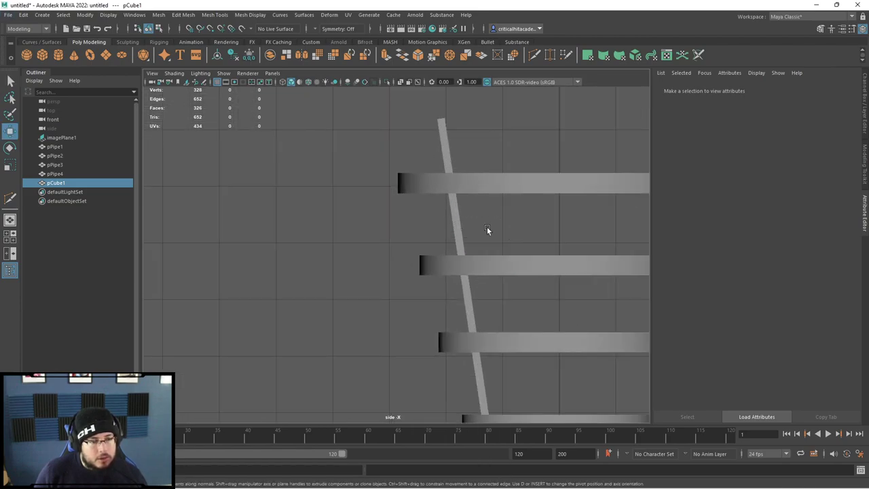
pyautogui.moveTo(485, 232); pyautogui.dragTo(450, 235, button='middle')
pyautogui.hotkey('ctrl', 'q')
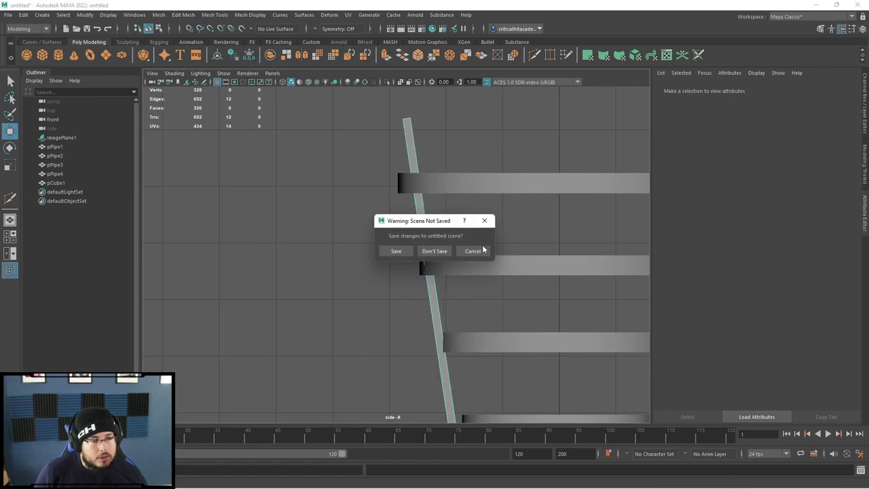
pyautogui.click(476, 251)
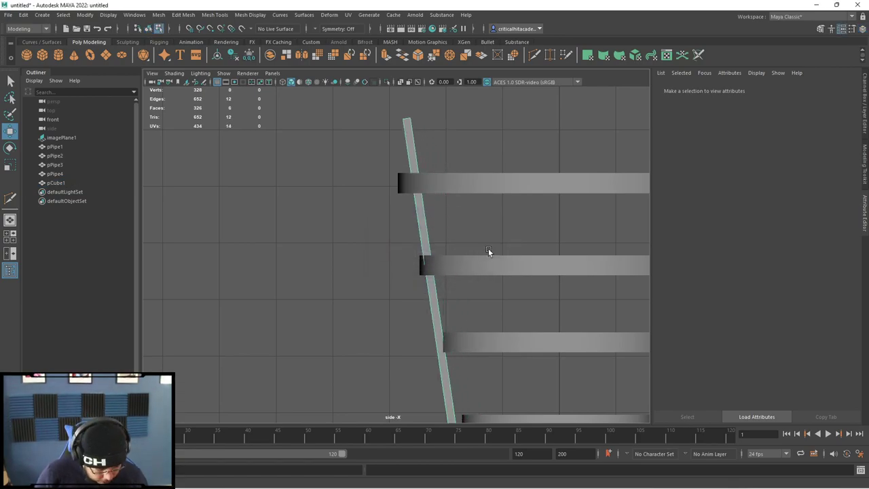
# Cut three edge loops across the slat with Multi-Cut, one at the height of each of the upper three rings
pyautogui.keyDown('alt'); pyautogui.moveTo(476, 262); pyautogui.dragTo(468, 259, button='middle'); pyautogui.keyUp('alt')
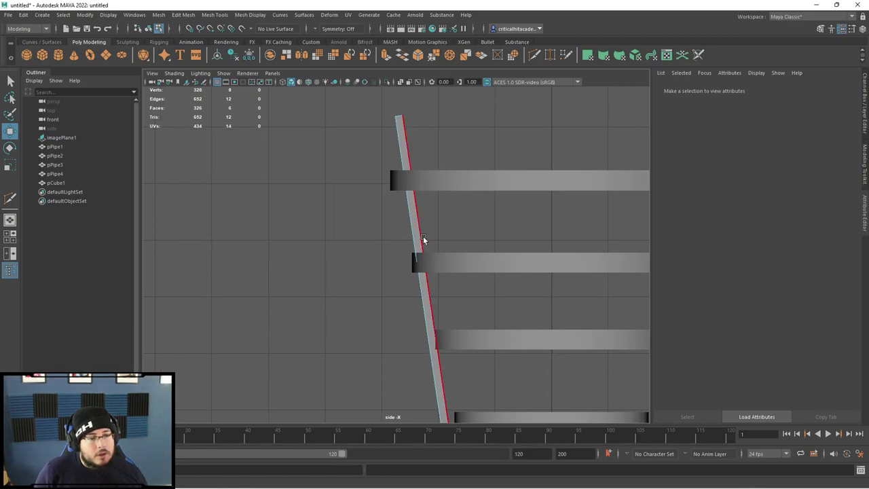
pyautogui.scroll(1, 421, 241)
pyautogui.keyDown('alt'); pyautogui.moveTo(421, 241); pyautogui.dragTo(412, 214, button='middle'); pyautogui.keyUp('alt')
pyautogui.click(534, 57)
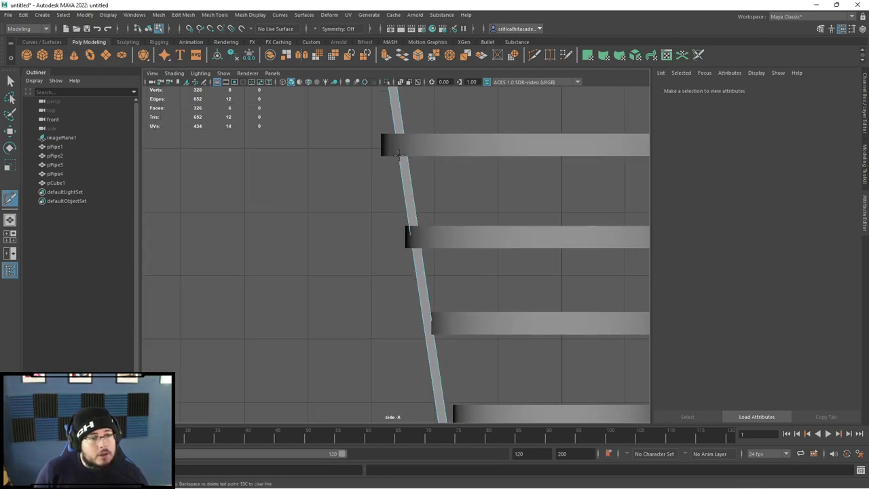
pyautogui.keyDown('ctrl'); pyautogui.click(410, 234); pyautogui.keyUp('ctrl')
pyautogui.keyDown('alt'); pyautogui.moveTo(444, 290); pyautogui.dragTo(450, 231, button='middle'); pyautogui.keyUp('alt')
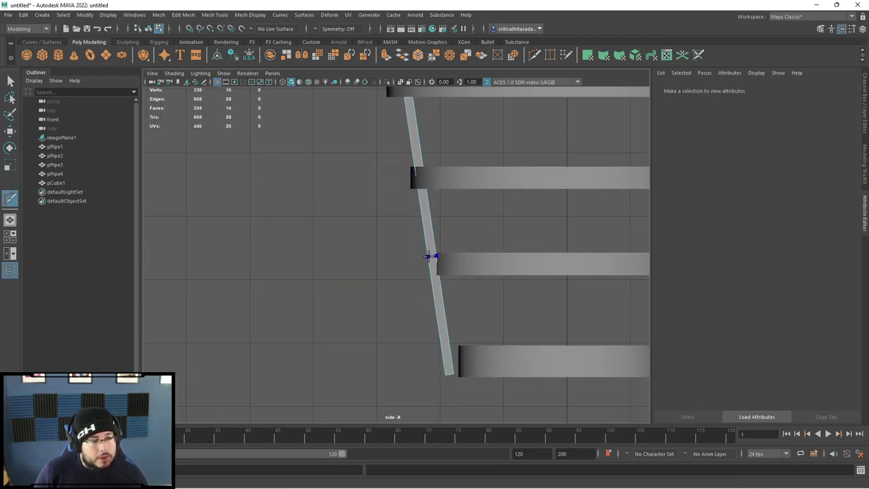
pyautogui.keyDown('alt'); pyautogui.moveTo(465, 319); pyautogui.dragTo(435, 306, button='middle'); pyautogui.keyUp('alt')
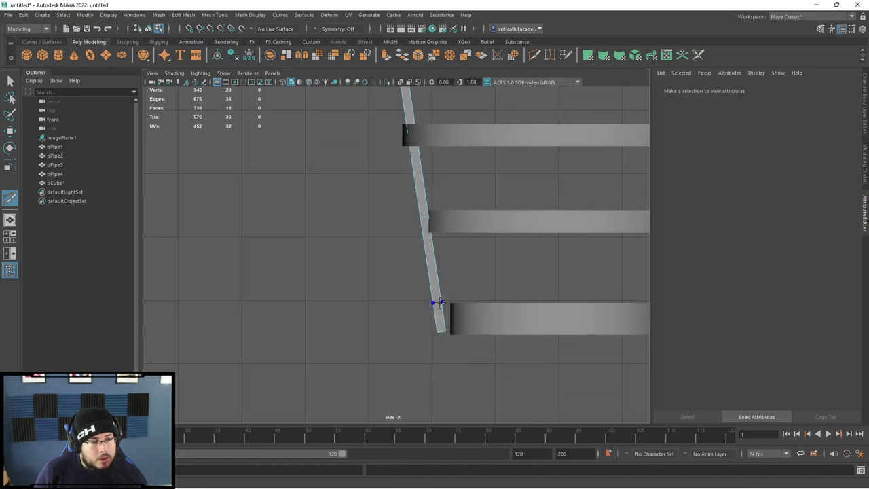
pyautogui.press('q')
pyautogui.press('g')
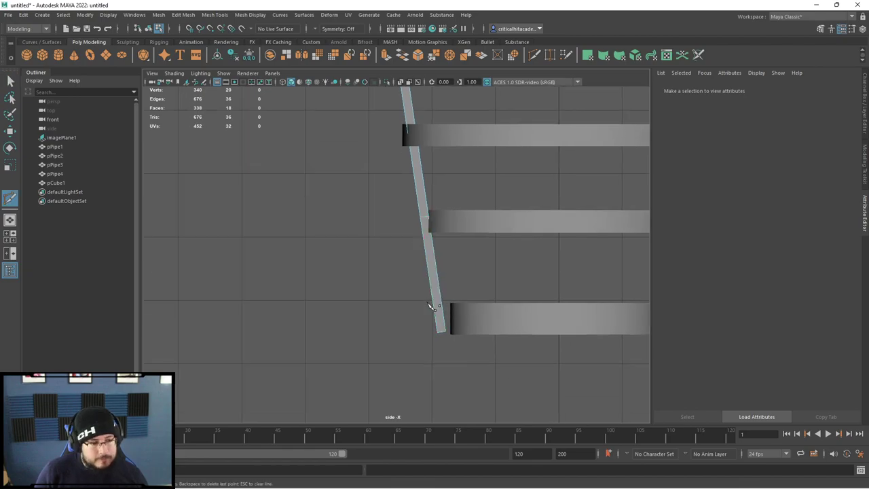
pyautogui.press('q')
# Scale the whole slat narrower in X in the front view to suit the reference slats
pyautogui.press('space')
pyautogui.click(477, 313)
pyautogui.scroll(5, 477, 313)
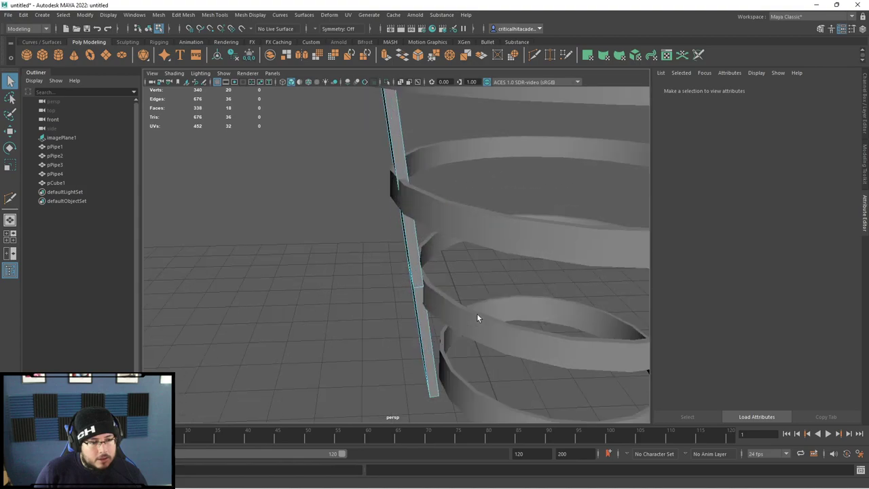
pyautogui.keyDown('alt'); pyautogui.moveTo(477, 313); pyautogui.dragTo(447, 270); pyautogui.keyUp('alt')
pyautogui.press('space')
pyautogui.moveTo(415, 293); pyautogui.dragTo(416, 308)
pyautogui.scroll(-5, 417, 308)
pyautogui.press('space')
pyautogui.click(416, 310)
pyautogui.moveTo(398, 223); pyautogui.dragTo(434, 181, button='right')
pyautogui.click(435, 180)
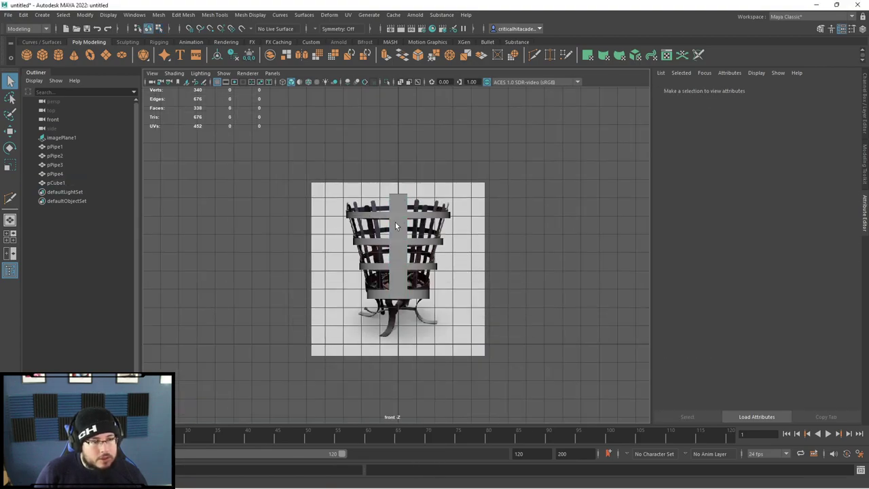
pyautogui.click(397, 226)
pyautogui.press('r')
pyautogui.moveTo(439, 247)
pyautogui.mouseDown()
pyautogui.moveTo(420, 247)
pyautogui.moveTo(438, 252)
pyautogui.moveTo(447, 244)
pyautogui.mouseUp()
# Shift the slat's vertex rows at the upper rings in Z in the side view so it follows the rings' taper
pyautogui.press('space')
pyautogui.scroll(4, 447, 243)
pyautogui.press('4')
pyautogui.keyDown('alt'); pyautogui.moveTo(439, 213); pyautogui.dragTo(414, 256, button='middle'); pyautogui.keyUp('alt')
pyautogui.moveTo(417, 197); pyautogui.dragTo(374, 197, button='right')
pyautogui.moveTo(464, 193); pyautogui.dragTo(388, 238)
pyautogui.press('w')
pyautogui.keyDown('alt'); pyautogui.moveTo(394, 217); pyautogui.dragTo(399, 340, button='middle'); pyautogui.keyUp('alt')
pyautogui.keyDown('alt'); pyautogui.moveTo(415, 206); pyautogui.dragTo(447, 268, button='middle'); pyautogui.keyUp('alt')
pyautogui.scroll(1, 450, 274)
pyautogui.scroll(1, 449, 273)
pyautogui.moveTo(463, 265); pyautogui.dragTo(409, 289)
pyautogui.keyDown('alt'); pyautogui.moveTo(425, 246); pyautogui.dragTo(466, 264, button='middle'); pyautogui.keyUp('alt')
pyautogui.moveTo(467, 266); pyautogui.dragTo(419, 309)
pyautogui.press('5')
pyautogui.moveTo(400, 272); pyautogui.dragTo(380, 272)
# Move the slat's bottom vertices inward in Z so its lower end meets the bottom ring
pyautogui.scroll(-8, 416, 285)
pyautogui.keyDown('alt'); pyautogui.moveTo(435, 326); pyautogui.dragTo(439, 256, button='middle'); pyautogui.keyUp('alt')
pyautogui.scroll(1, 442, 289)
pyautogui.scroll(7, 443, 291)
pyautogui.keyDown('alt'); pyautogui.moveTo(444, 293); pyautogui.dragTo(449, 239, button='middle'); pyautogui.keyUp('alt')
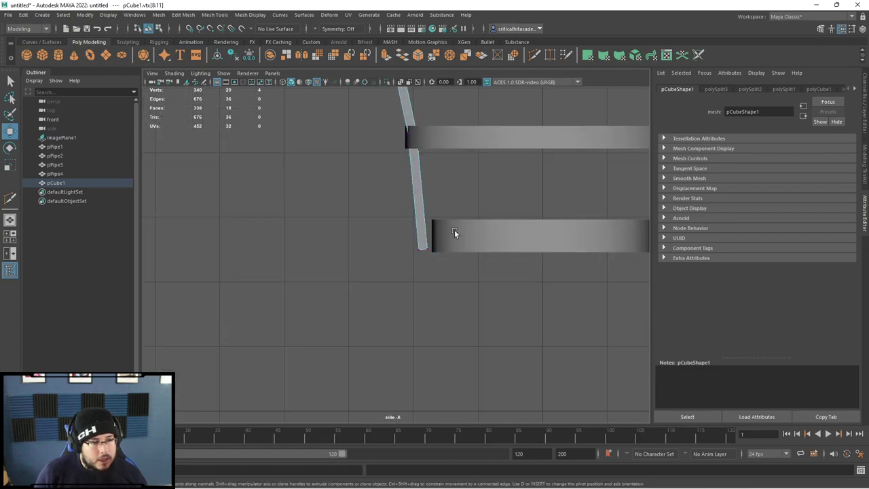
pyautogui.moveTo(390, 251); pyautogui.dragTo(402, 251)
pyautogui.moveTo(435, 216); pyautogui.dragTo(437, 187)
pyautogui.moveTo(413, 221); pyautogui.dragTo(426, 247)
pyautogui.press('space')
pyautogui.moveTo(425, 288); pyautogui.dragTo(430, 271)
pyautogui.scroll(3, 442, 288)
pyautogui.keyDown('alt'); pyautogui.moveTo(450, 301); pyautogui.dragTo(449, 342); pyautogui.keyUp('alt')
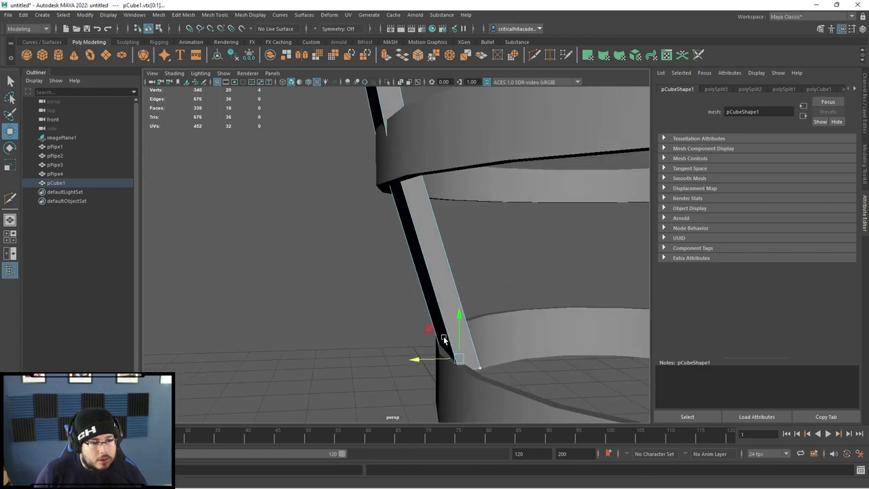
pyautogui.keyDown('alt'); pyautogui.moveTo(448, 342); pyautogui.dragTo(405, 278, button='middle'); pyautogui.keyUp('alt')
pyautogui.moveTo(380, 302); pyautogui.dragTo(447, 332)
pyautogui.keyDown('alt'); pyautogui.moveTo(447, 332); pyautogui.dragTo(421, 289, button='middle'); pyautogui.keyUp('alt')
# Extrude the slat's bottom face and pull it down to the lower edge of the bottom ring
pyautogui.moveTo(418, 231); pyautogui.dragTo(417, 273, button='right')
pyautogui.click(407, 266)
pyautogui.hotkey('ctrl', 'e')
pyautogui.press('w')
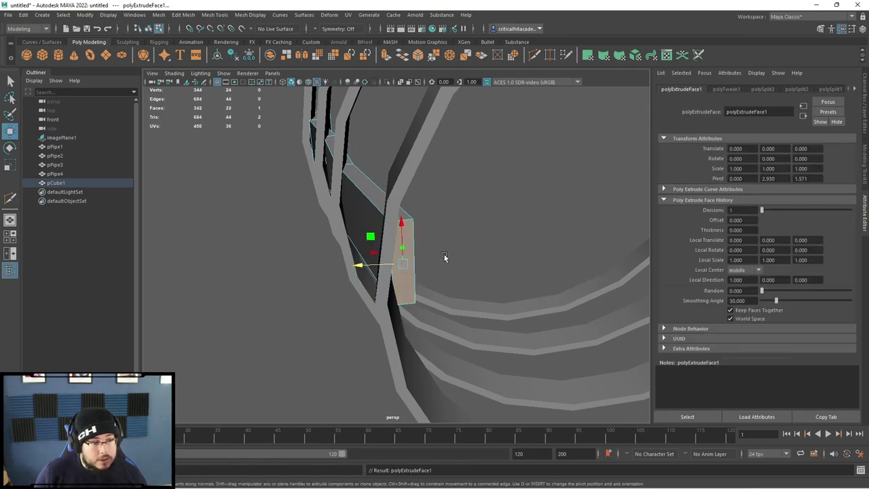
pyautogui.press('f')
pyautogui.moveTo(392, 248); pyautogui.dragTo(445, 309)
pyautogui.scroll(-6, 449, 229)
pyautogui.keyDown('alt'); pyautogui.moveTo(452, 275); pyautogui.dragTo(423, 279); pyautogui.keyUp('alt')
pyautogui.scroll(5, 394, 316)
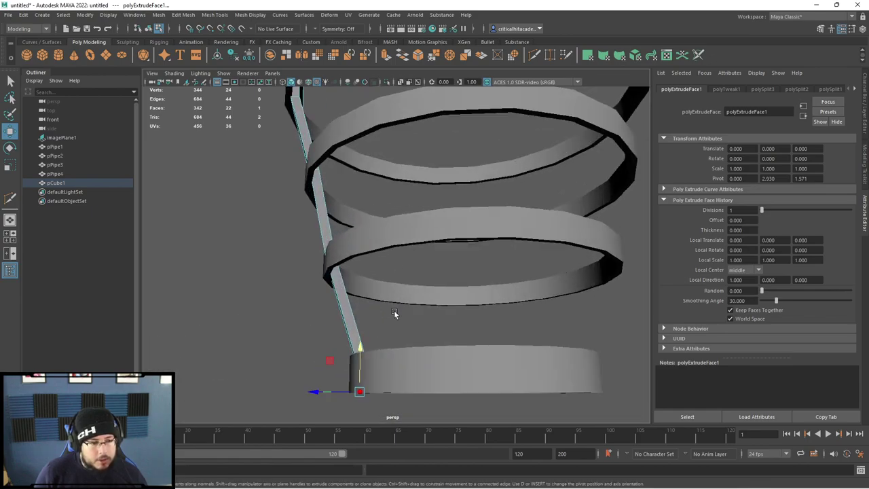
# Cut an edge loop across the slat near its upper end, above the top ring
pyautogui.keyDown('alt'); pyautogui.moveTo(373, 272); pyautogui.dragTo(401, 310); pyautogui.keyUp('alt')
pyautogui.scroll(-3, 401, 299)
pyautogui.keyDown('alt'); pyautogui.moveTo(390, 204); pyautogui.dragTo(394, 319, button='middle'); pyautogui.keyUp('alt')
pyautogui.scroll(5, 390, 285)
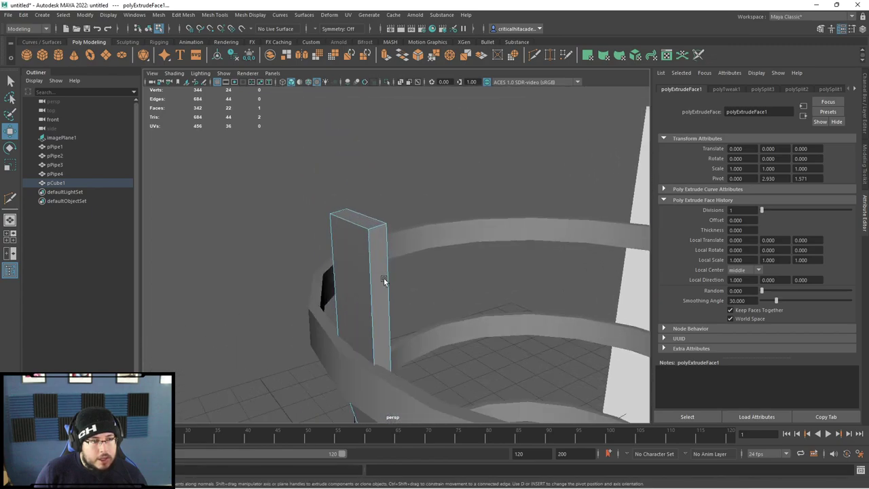
pyautogui.keyDown('alt'); pyautogui.moveTo(390, 285); pyautogui.dragTo(423, 274); pyautogui.keyUp('alt')
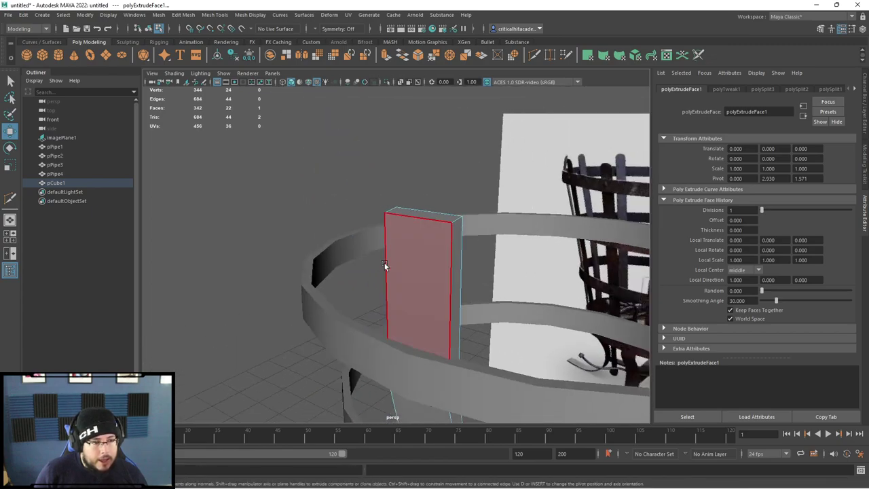
pyautogui.click(534, 58)
pyautogui.keyDown('ctrl'); pyautogui.click(444, 269); pyautogui.keyUp('ctrl')
pyautogui.press('q')
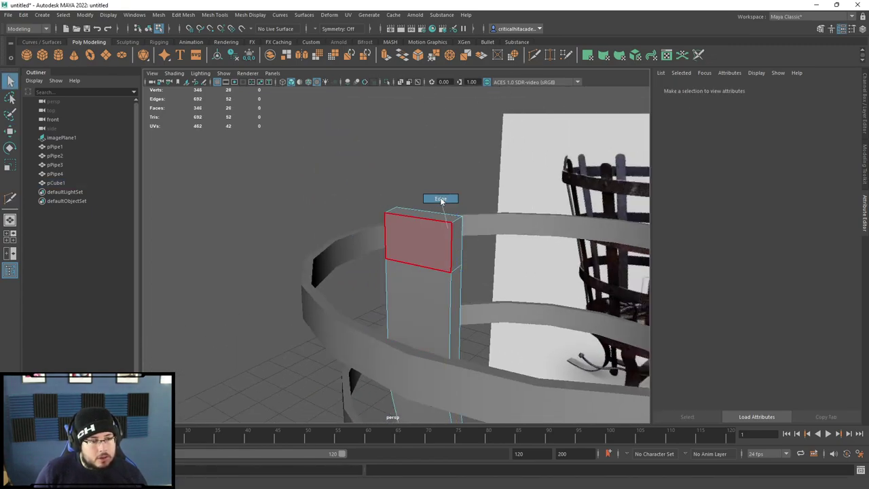
# Scale the slat's top end narrower
pyautogui.moveTo(434, 219); pyautogui.dragTo(430, 238, button='right')
pyautogui.click(424, 214)
pyautogui.press('r')
pyautogui.moveTo(457, 220); pyautogui.dragTo(483, 256)
# Return to object mode, select the whole slat and switch to the top view
pyautogui.moveTo(483, 256); pyautogui.dragTo(507, 230, button='right')
pyautogui.keyDown('alt'); pyautogui.moveTo(506, 231); pyautogui.dragTo(448, 298); pyautogui.keyUp('alt')
pyautogui.press('3')
pyautogui.press('1')
pyautogui.scroll(-5, 405, 262)
pyautogui.click(405, 262)
pyautogui.scroll(-3, 403, 254)
pyautogui.click(397, 243)
pyautogui.press('space')
# Try to move the slat's pivot to the centre of the rings
pyautogui.scroll(5, 448, 298)
pyautogui.press('d')
pyautogui.press('x')
pyautogui.moveTo(398, 381); pyautogui.dragTo(399, 261, button='middle')
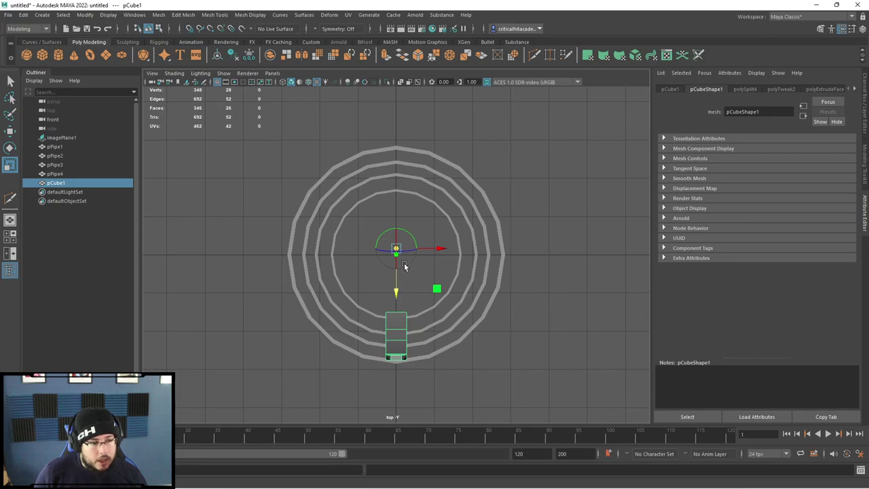
pyautogui.hotkey('ctrl', 'z')
# Freeze the slat's transformations and delete its construction history
pyautogui.click(248, 58)
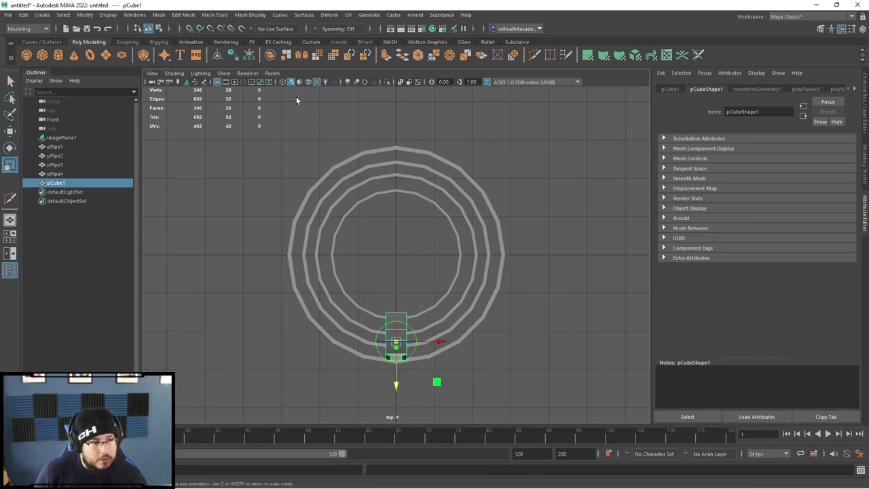
pyautogui.click(222, 57)
# Try to bring the slat's pivot toward the rings' centre in Z, undoing each attempt
pyautogui.press('d')
pyautogui.press('x')
pyautogui.moveTo(395, 373); pyautogui.dragTo(398, 280)
pyautogui.hotkey('ctrl', 'z')
pyautogui.press('e')
pyautogui.press('w')
pyautogui.moveTo(398, 377); pyautogui.dragTo(398, 333)
pyautogui.hotkey('ctrl', 'z')
# Move the slat's pivot in Z to the grid origin at the centre of the rings
pyautogui.press('d')
pyautogui.moveTo(396, 385); pyautogui.dragTo(398, 249)
pyautogui.press('space')
pyautogui.moveTo(449, 321); pyautogui.dragTo(443, 295)
pyautogui.keyDown('alt'); pyautogui.moveTo(443, 295); pyautogui.dragTo(413, 310); pyautogui.keyUp('alt')
pyautogui.press('space')
pyautogui.scroll(-5, 413, 308)
pyautogui.scroll(2, 413, 292)
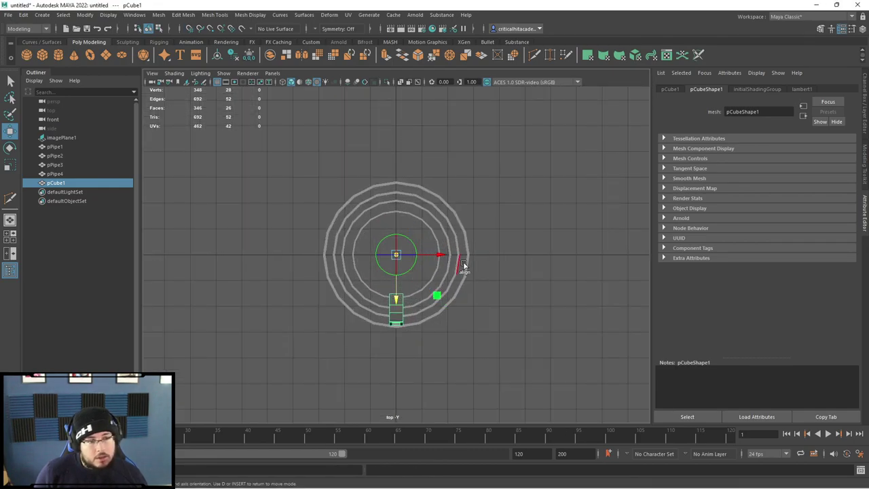
# Open the Duplicate Special options for the slat and calculate 360 ÷ 14 in Calculator
pyautogui.click(24, 15)
pyautogui.click(134, 155)
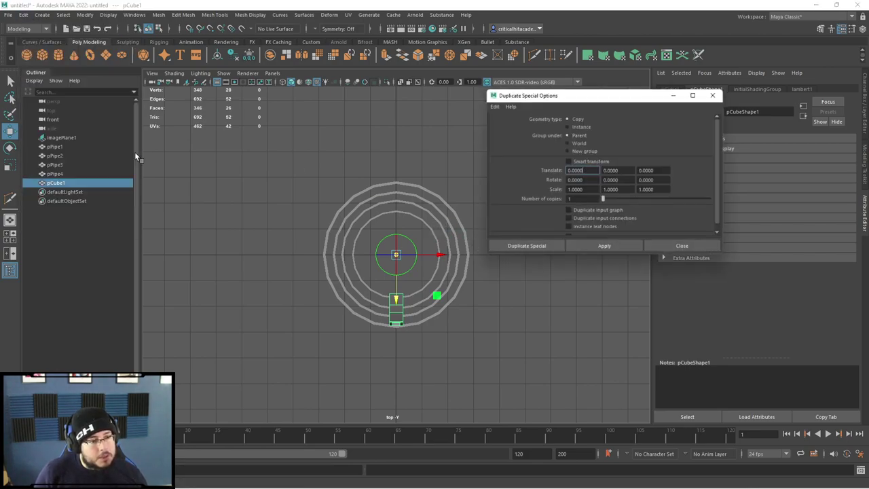
pyautogui.press('super')
pyautogui.write('calc')
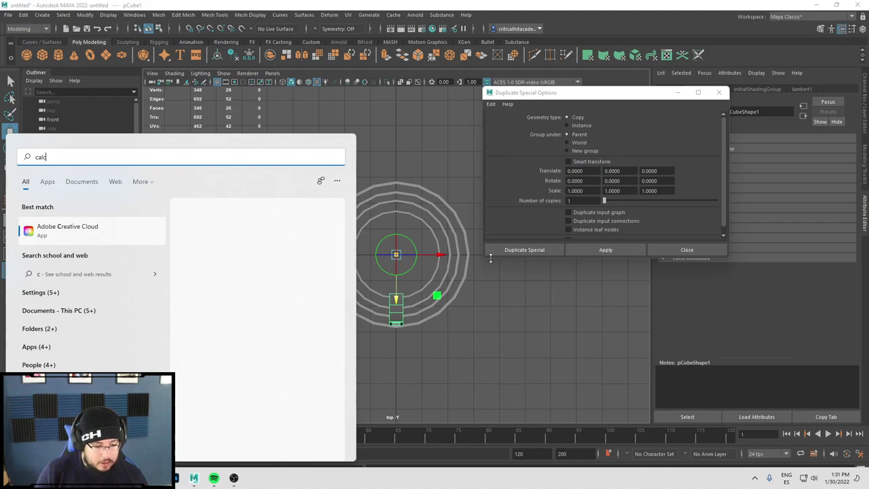
pyautogui.press('Return')
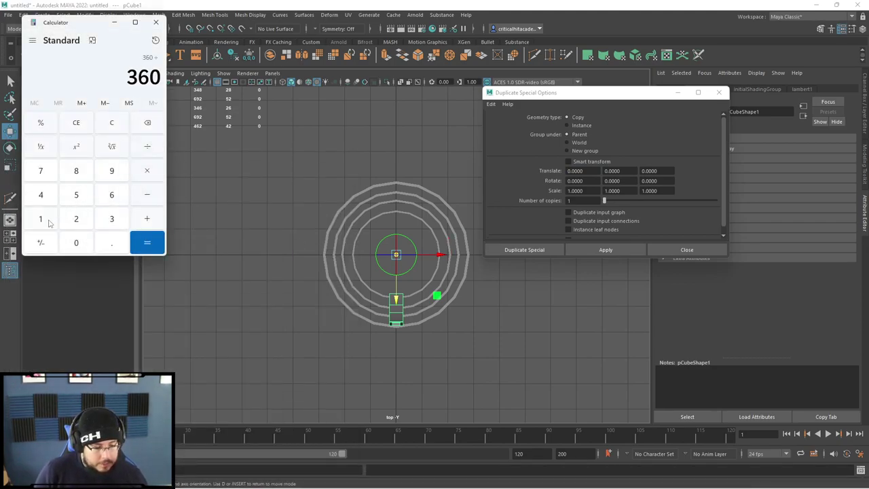
pyautogui.click(40, 195)
pyautogui.press('Return')
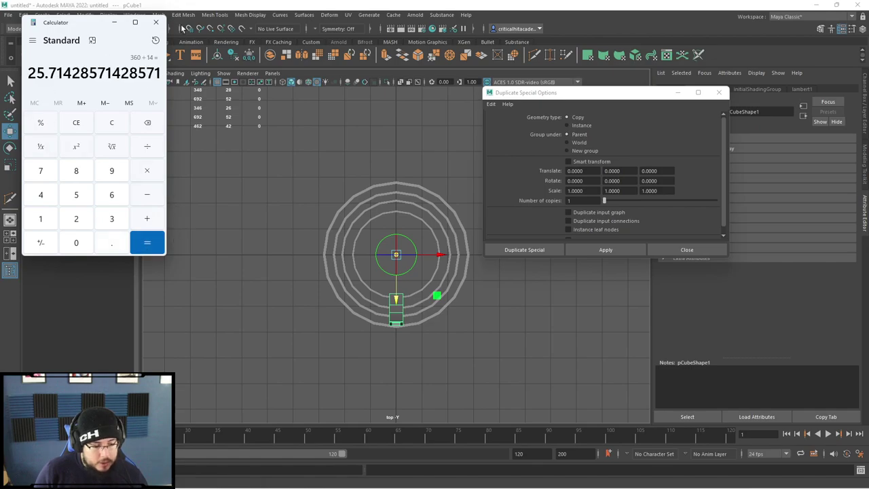
# Close the calculator and set the special duplication to 13 copies with a Y rotation of 24.7
pyautogui.click(157, 25)
pyautogui.write('13')
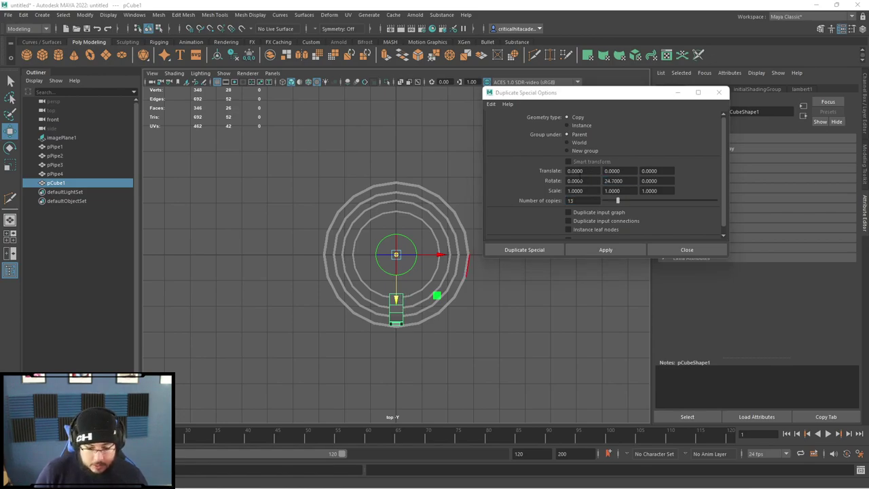
pyautogui.hotkey('alt', 'Tab')
pyautogui.press('super')
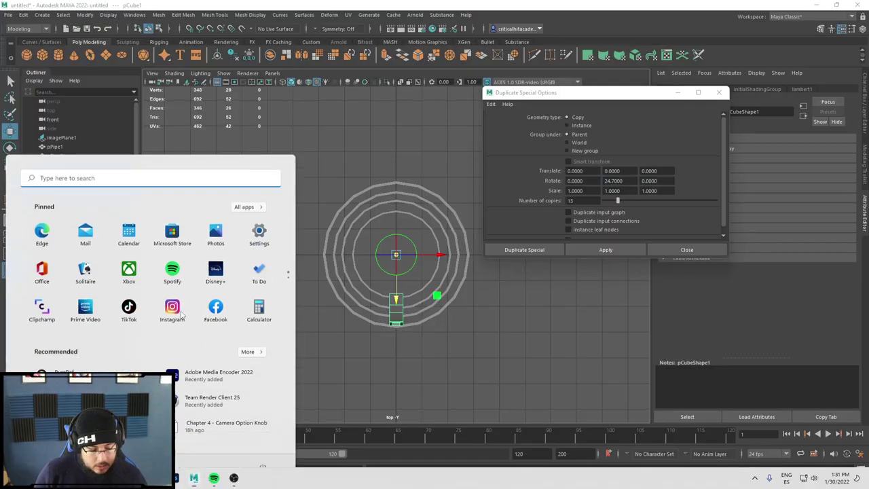
pyautogui.click(390, 375)
# Try duplicating the slat around the rings at 24.7 degrees and undo the copies
pyautogui.click(627, 252)
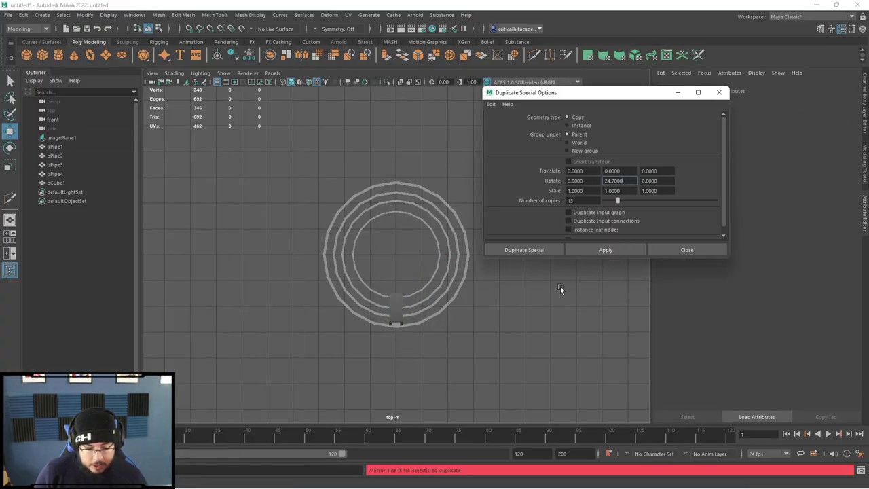
pyautogui.click(417, 305)
pyautogui.click(606, 250)
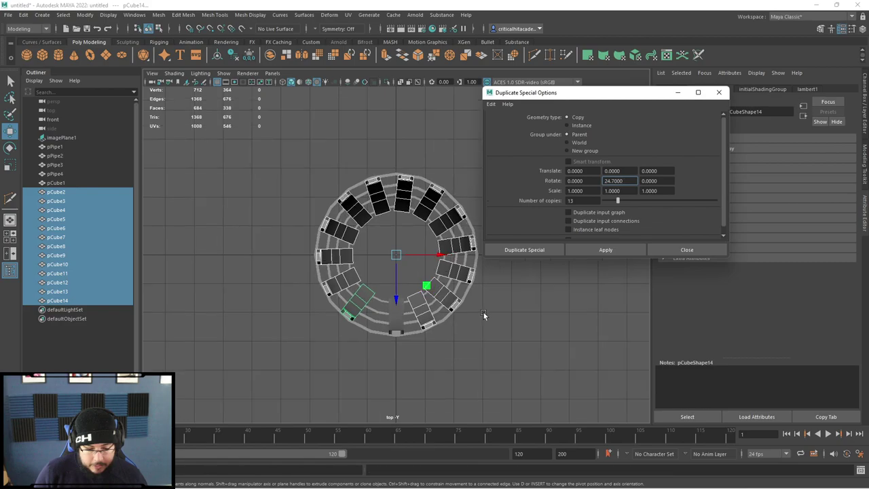
pyautogui.scroll(2, 503, 323)
pyautogui.click(519, 330)
pyautogui.hotkey('ctrl', 'z')
pyautogui.click(613, 180)
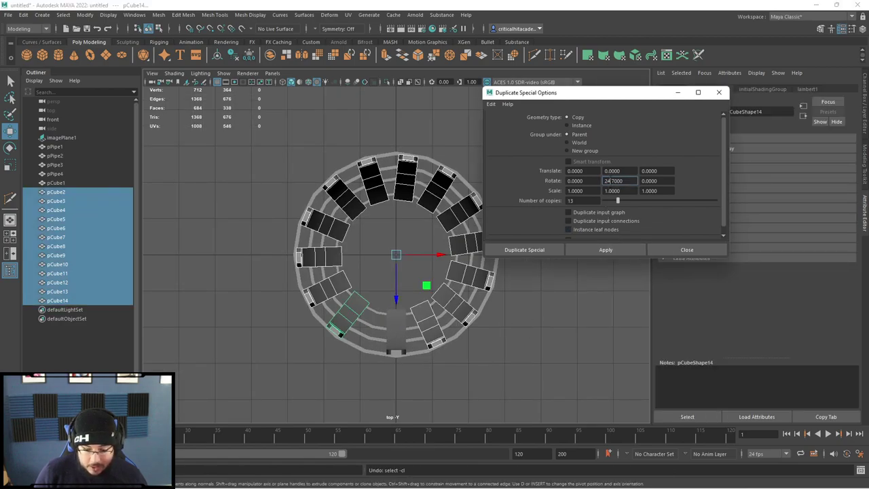
pyautogui.click(501, 342)
pyautogui.hotkey('ctrl', 'z')
pyautogui.hotkey('ctrl', 'z')
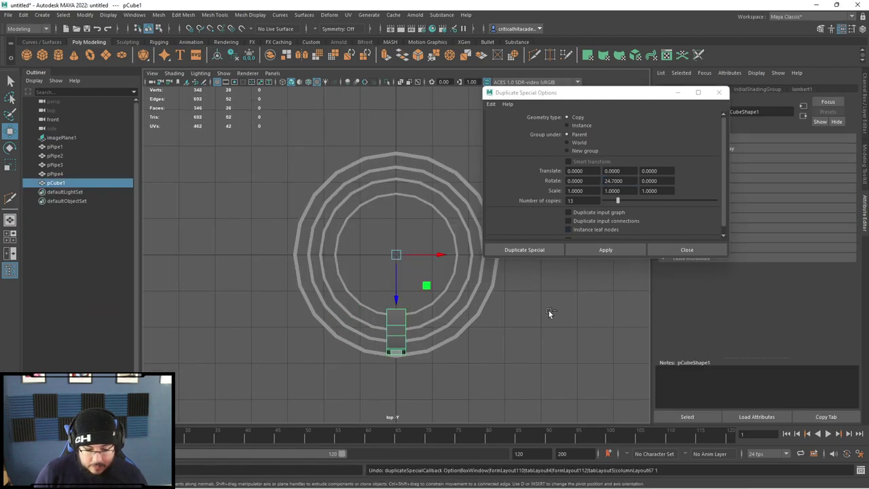
# Set the duplication's Y rotation to 25.7, test the 13 copies and undo them
pyautogui.click(606, 181)
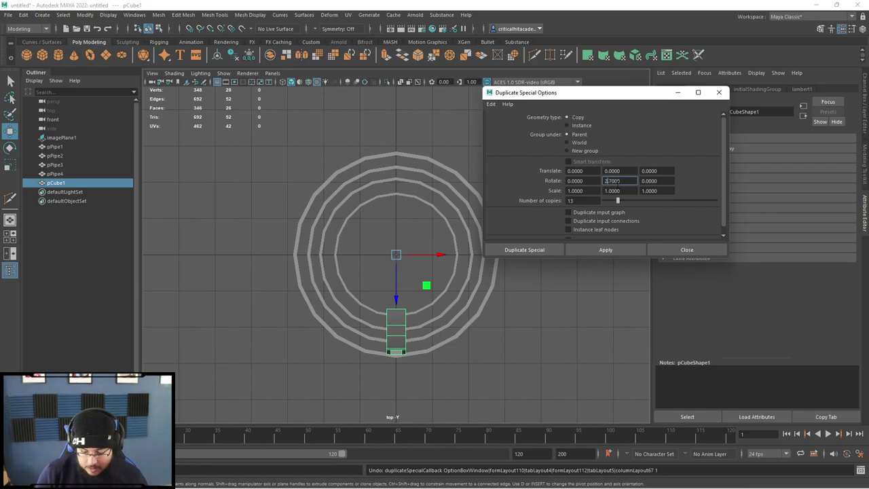
pyautogui.click(577, 252)
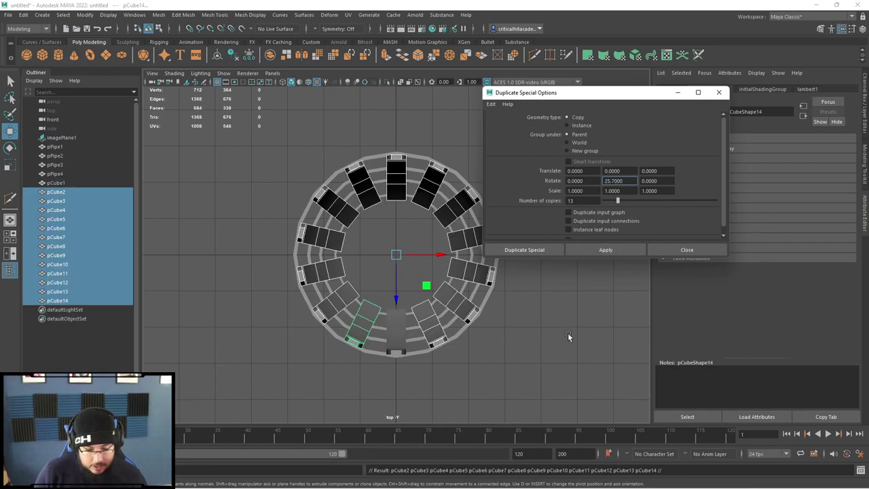
pyautogui.click(567, 335)
pyautogui.press('space')
pyautogui.moveTo(567, 342); pyautogui.dragTo(448, 307)
pyautogui.hotkey('ctrl', 'z')
# Narrow the original slat by scaling it down along X
pyautogui.keyDown('alt'); pyautogui.moveTo(454, 309); pyautogui.dragTo(507, 290, button='right'); pyautogui.keyUp('alt')
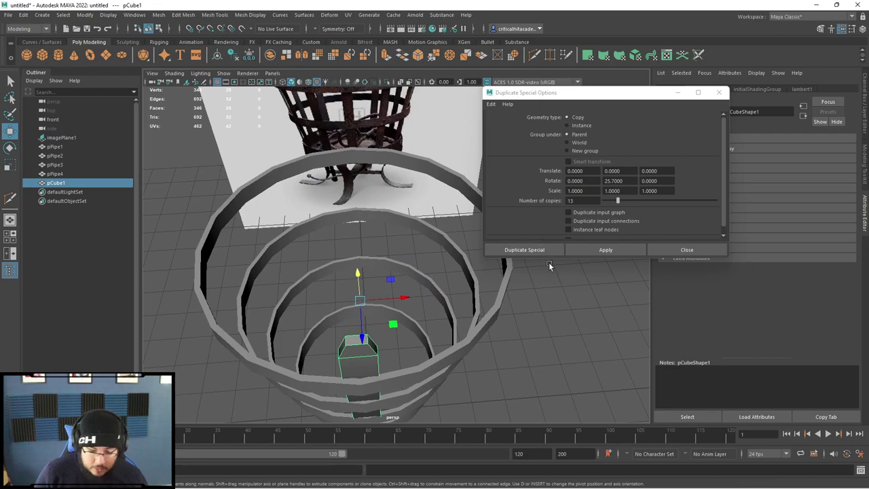
pyautogui.press('r')
pyautogui.moveTo(406, 298); pyautogui.dragTo(384, 301)
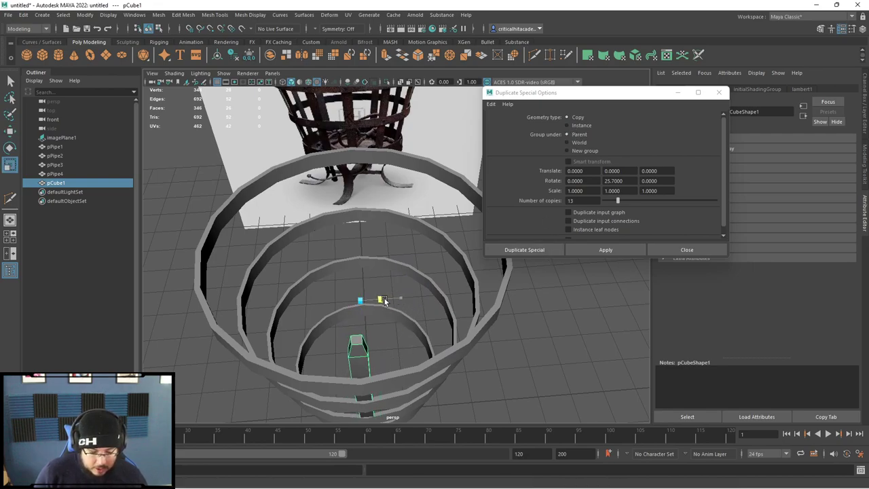
pyautogui.keyDown('alt'); pyautogui.moveTo(597, 305); pyautogui.dragTo(421, 272); pyautogui.keyUp('alt')
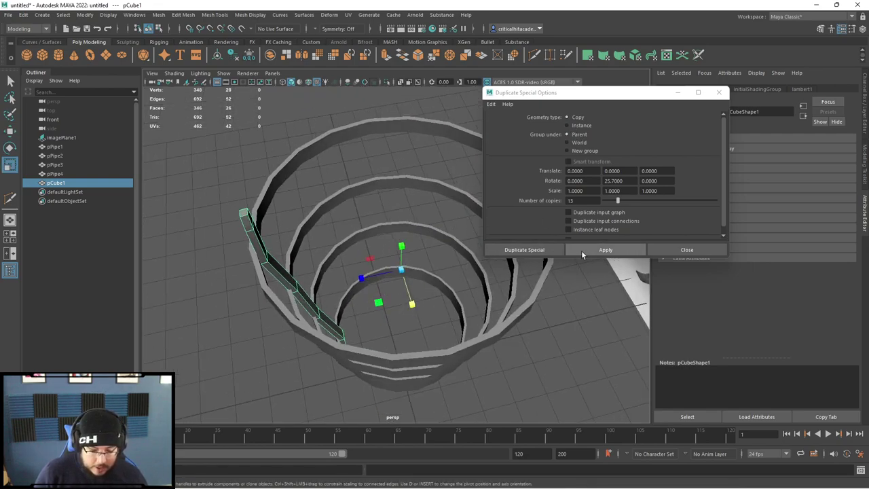
# Duplicate the narrowed slat around the rings as 13 copies at 25.7 degrees, then close the duplication options
pyautogui.click(581, 250)
pyautogui.keyDown('alt'); pyautogui.moveTo(352, 311); pyautogui.dragTo(469, 359); pyautogui.keyUp('alt')
pyautogui.click(535, 339)
pyautogui.scroll(-5, 534, 338)
pyautogui.keyDown('alt'); pyautogui.moveTo(533, 339); pyautogui.dragTo(434, 306); pyautogui.keyUp('alt')
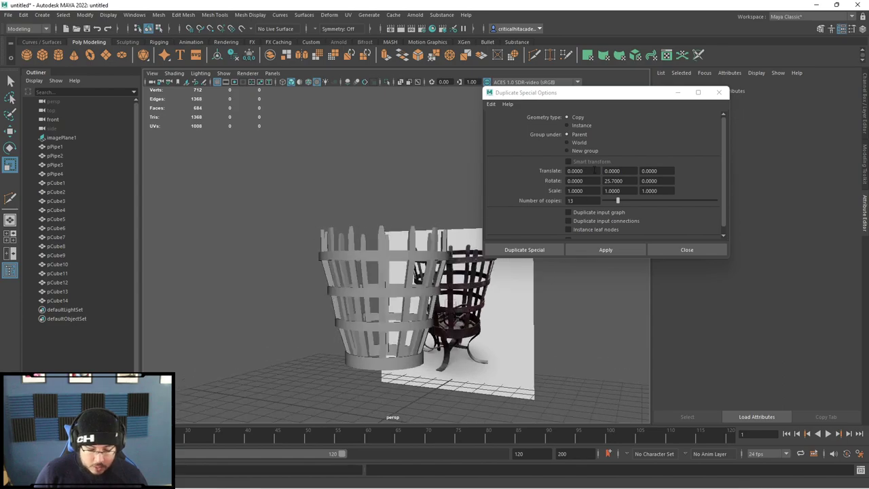
pyautogui.click(725, 93)
pyautogui.keyDown('alt'); pyautogui.moveTo(422, 231); pyautogui.dragTo(353, 248); pyautogui.keyUp('alt')
pyautogui.click(344, 234)
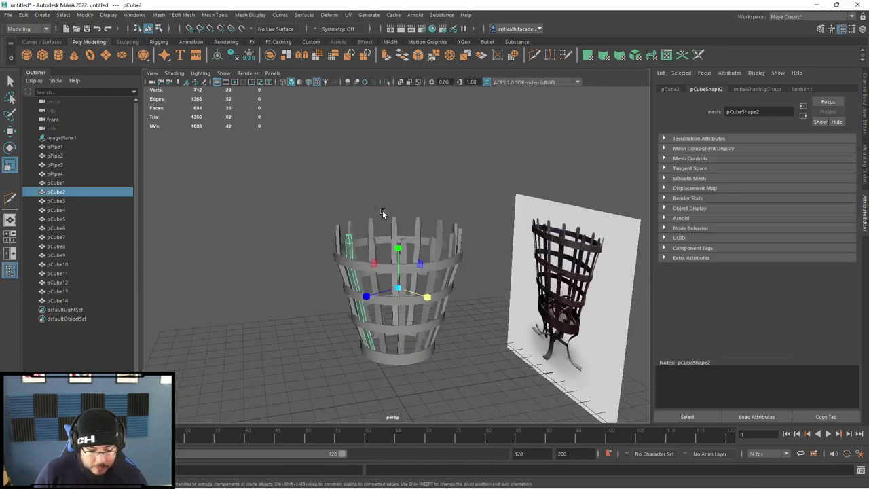
pyautogui.click(412, 211)
pyautogui.keyDown('alt'); pyautogui.moveTo(380, 290); pyautogui.dragTo(412, 298, button='right'); pyautogui.keyUp('alt')
pyautogui.keyDown('alt'); pyautogui.moveTo(412, 299); pyautogui.dragTo(411, 333); pyautogui.keyUp('alt')
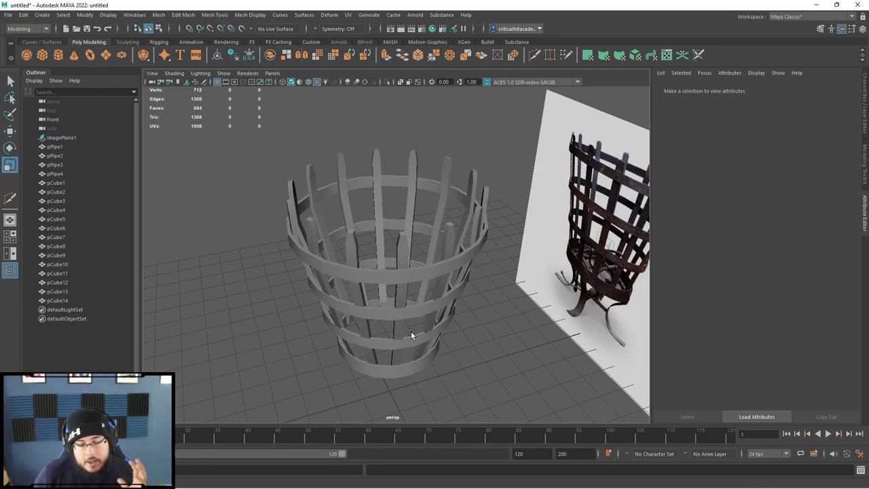
# Add a polygon cylinder and fit it inside the bottom ring as the basket's floor
pyautogui.keyDown('alt'); pyautogui.moveTo(387, 353); pyautogui.dragTo(384, 380); pyautogui.keyUp('alt')
pyautogui.click(59, 55)
pyautogui.press('w')
pyautogui.moveTo(377, 348); pyautogui.dragTo(383, 407)
pyautogui.press('r')
pyautogui.keyDown('alt'); pyautogui.moveTo(421, 251); pyautogui.dragTo(471, 322); pyautogui.keyUp('alt')
pyautogui.press('w')
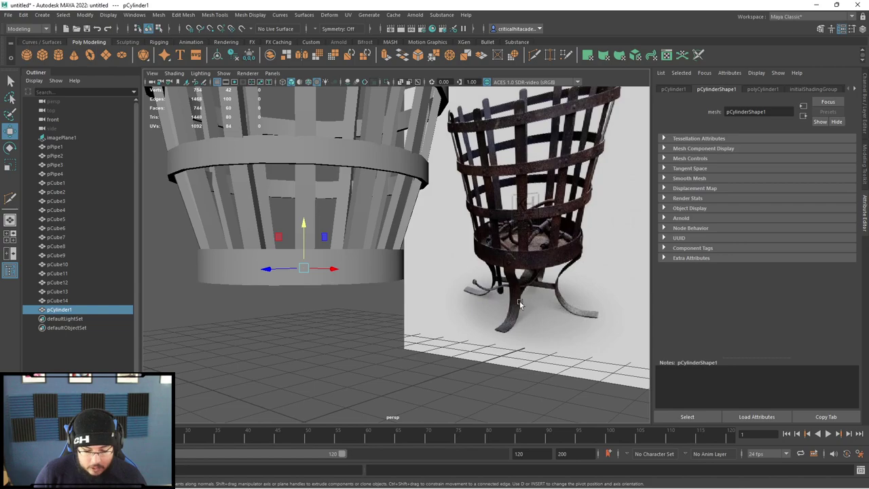
pyautogui.keyDown('alt'); pyautogui.moveTo(514, 291); pyautogui.dragTo(381, 318); pyautogui.keyUp('alt')
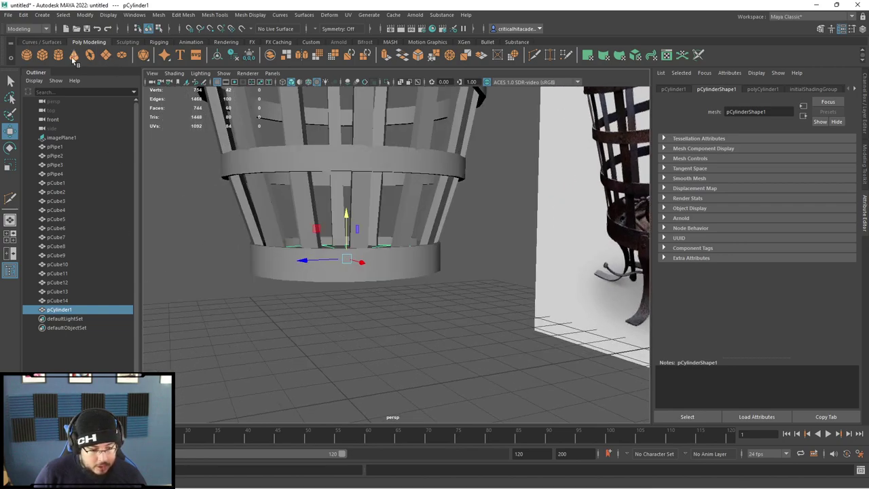
# Create a polygon cube beneath the basket and scale it into a long, narrow bar
pyautogui.click(47, 56)
pyautogui.moveTo(347, 358); pyautogui.dragTo(423, 372)
pyautogui.press('r')
pyautogui.press('space')
pyautogui.keyDown('alt'); pyautogui.moveTo(423, 373); pyautogui.dragTo(448, 350, button='middle'); pyautogui.keyUp('alt')
pyautogui.keyDown('alt'); pyautogui.moveTo(448, 350); pyautogui.dragTo(551, 408, button='right'); pyautogui.keyUp('alt')
pyautogui.keyDown('alt'); pyautogui.moveTo(550, 408); pyautogui.dragTo(446, 290, button='middle'); pyautogui.keyUp('alt')
pyautogui.moveTo(440, 361); pyautogui.dragTo(386, 354)
pyautogui.press('space')
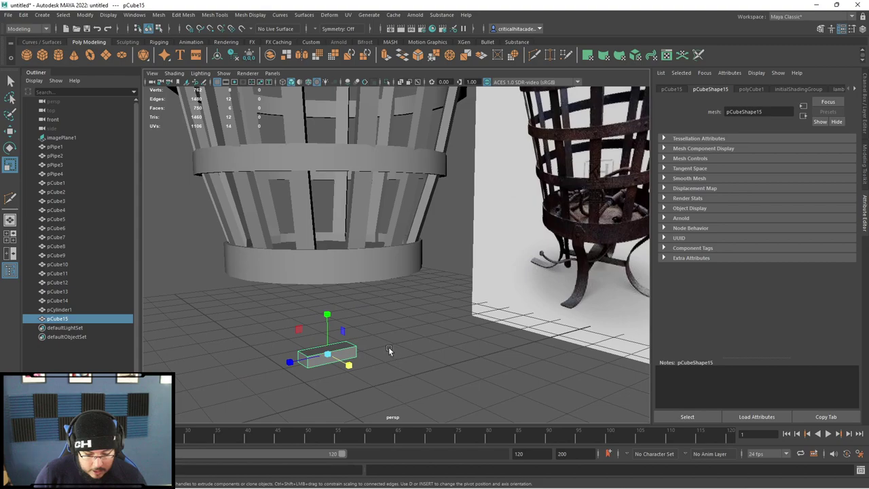
# Raise the bar beneath the basket and flatten it to a Y scale of 0.086
pyautogui.keyDown('alt'); pyautogui.moveTo(391, 348); pyautogui.dragTo(321, 378); pyautogui.keyUp('alt')
pyautogui.press('w')
pyautogui.moveTo(377, 344); pyautogui.dragTo(344, 330)
pyautogui.press('r')
# Duplicate the bar, offset the copy slightly in height and set its Y rotation to 90 to form a cross
pyautogui.hotkey('ctrl', 'd')
pyautogui.press('w')
pyautogui.moveTo(310, 283); pyautogui.dragTo(309, 295)
pyautogui.press('e')
pyautogui.moveTo(319, 333); pyautogui.dragTo(360, 336)
pyautogui.hotkey('ctrl', 'a')
pyautogui.write('9')
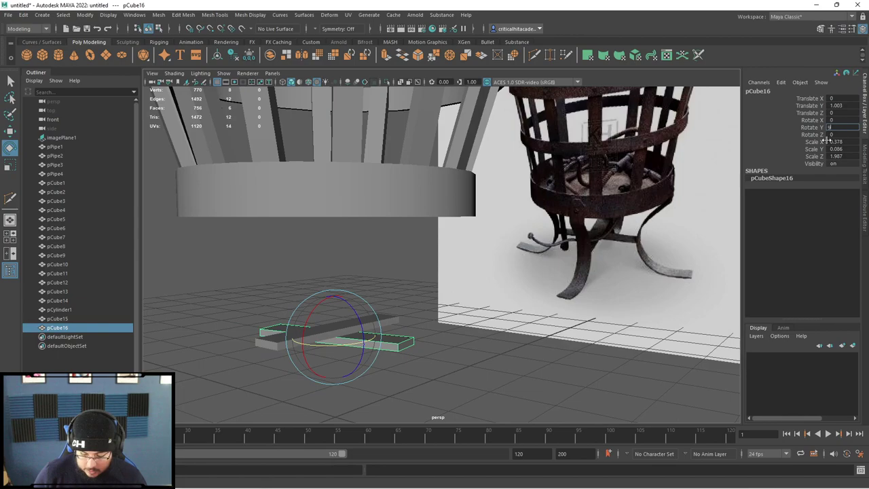
pyautogui.write('0')
pyautogui.press('Return')
pyautogui.click(502, 373)
pyautogui.keyDown('alt'); pyautogui.moveTo(502, 374); pyautogui.dragTo(466, 313); pyautogui.keyUp('alt')
# Frame the space beneath the basket in the side view and start the EP Curve tool
pyautogui.press('space')
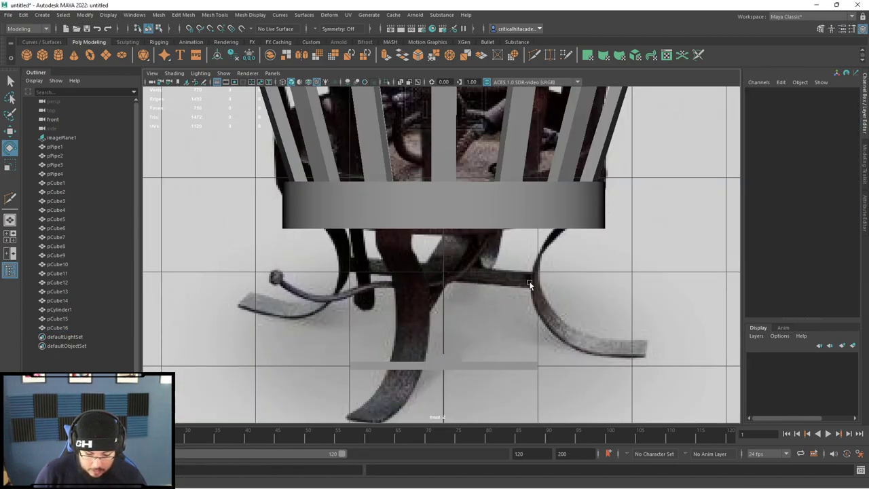
pyautogui.press('space')
pyautogui.moveTo(556, 346); pyautogui.dragTo(597, 341)
pyautogui.scroll(-3, 525, 314)
pyautogui.scroll(8, 524, 316)
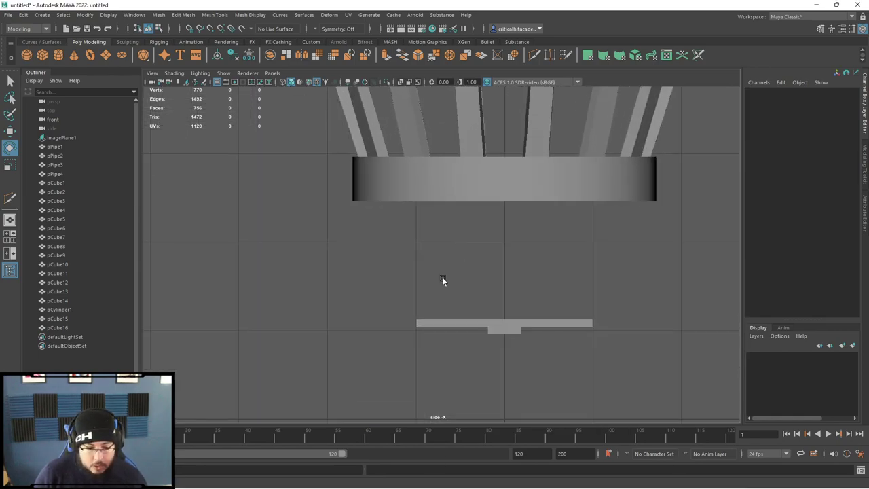
pyautogui.keyDown('alt'); pyautogui.moveTo(441, 277); pyautogui.dragTo(457, 264, button='middle'); pyautogui.keyUp('alt')
pyautogui.click(42, 15)
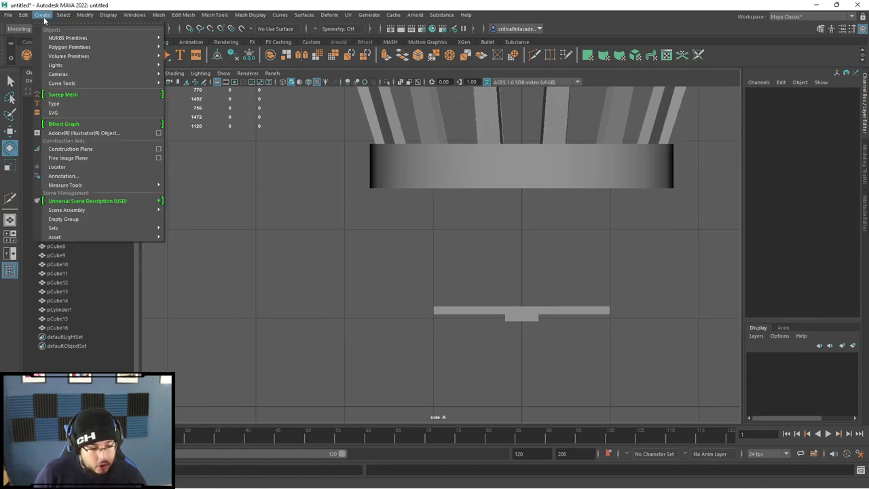
pyautogui.moveTo(92, 85)
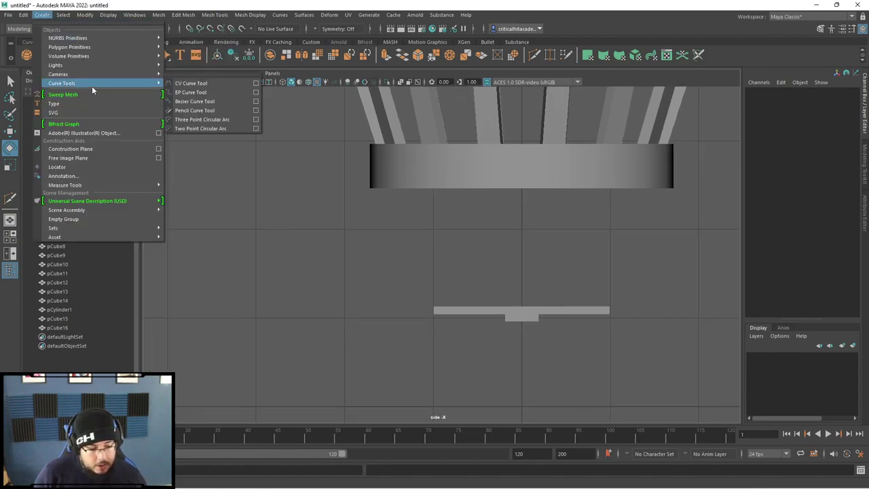
pyautogui.click(208, 84)
# Compare the reference's legs with the basket base in perspective, then return to the side view at the base ring's edge
pyautogui.keyDown('alt'); pyautogui.moveTo(413, 223); pyautogui.dragTo(158, 220, button='middle'); pyautogui.keyUp('alt')
pyautogui.scroll(-9, 159, 220)
pyautogui.press('space')
pyautogui.moveTo(413, 260); pyautogui.dragTo(415, 234)
pyautogui.keyDown('alt'); pyautogui.moveTo(422, 238); pyautogui.dragTo(339, 292); pyautogui.keyUp('alt')
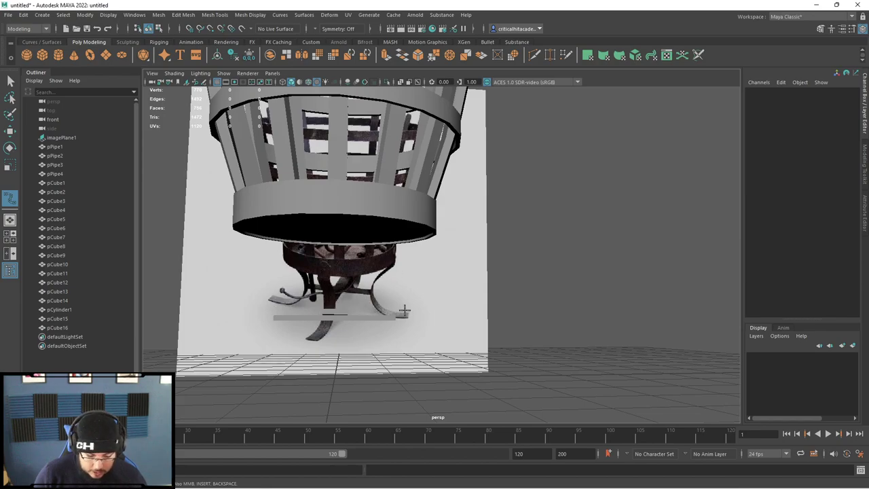
pyautogui.press('space')
pyautogui.moveTo(377, 309); pyautogui.dragTo(428, 310)
pyautogui.scroll(5, 319, 238)
pyautogui.scroll(2, 332, 199)
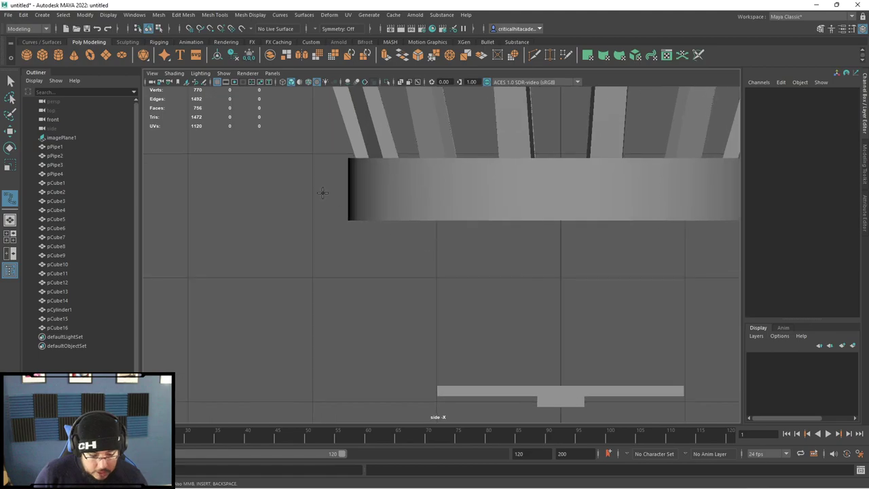
# Draw the leg's curve from the base ring's outer side, inward to the bar's end, and outward to the ground
pyautogui.click(343, 158)
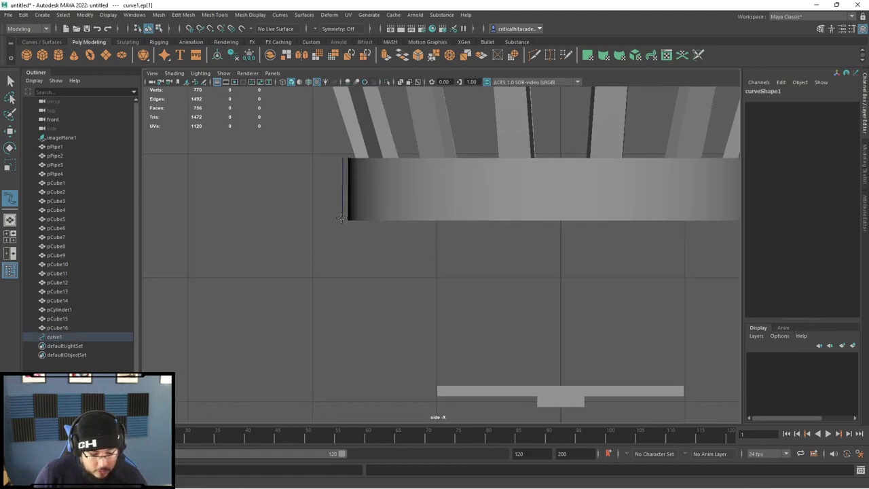
pyautogui.keyDown('alt'); pyautogui.moveTo(348, 234); pyautogui.dragTo(342, 213, button='middle'); pyautogui.keyUp('alt')
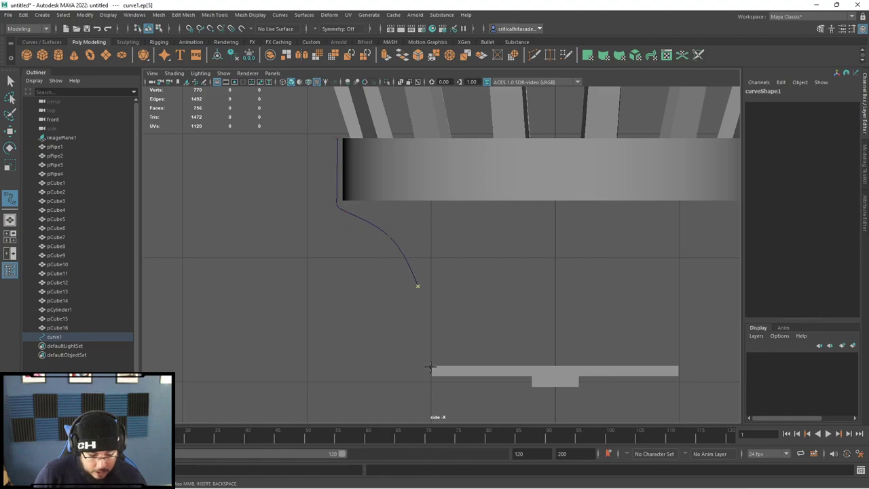
pyautogui.click(430, 366)
pyautogui.keyDown('alt'); pyautogui.moveTo(430, 367); pyautogui.dragTo(443, 249, button='middle'); pyautogui.keyUp('alt')
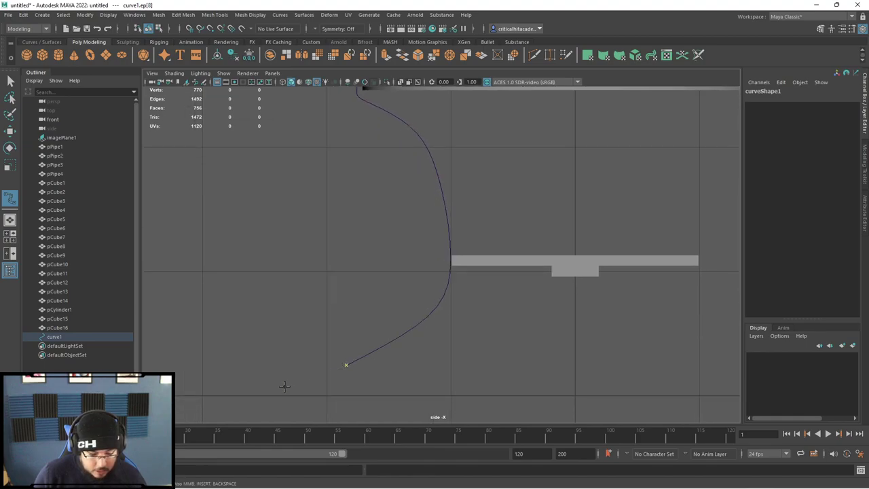
pyautogui.click(190, 391)
pyautogui.press('Return')
pyautogui.press('e')
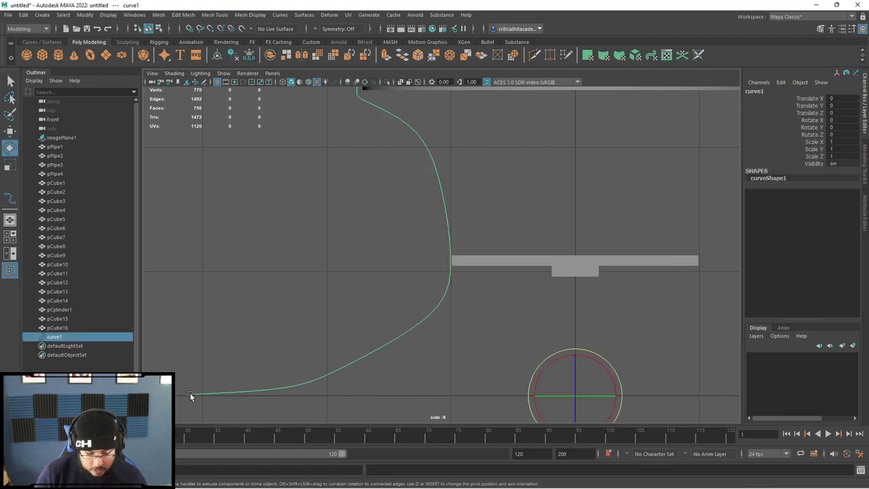
# Show the leg curve's control vertices and reposition those along the lower sweep, lower bend and upper bend
pyautogui.scroll(-3, 420, 209)
pyautogui.moveTo(420, 211); pyautogui.dragTo(420, 176, button='right')
pyautogui.scroll(2, 431, 246)
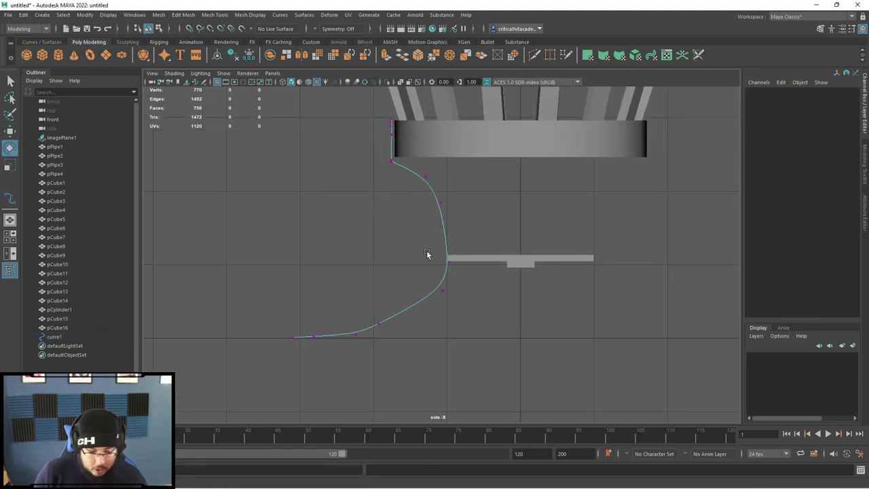
pyautogui.press('w')
pyautogui.moveTo(375, 326); pyautogui.dragTo(353, 338)
pyautogui.click(443, 291)
pyautogui.moveTo(442, 291); pyautogui.dragTo(430, 302)
pyautogui.click(449, 257)
pyautogui.click(422, 175)
pyautogui.click(431, 212)
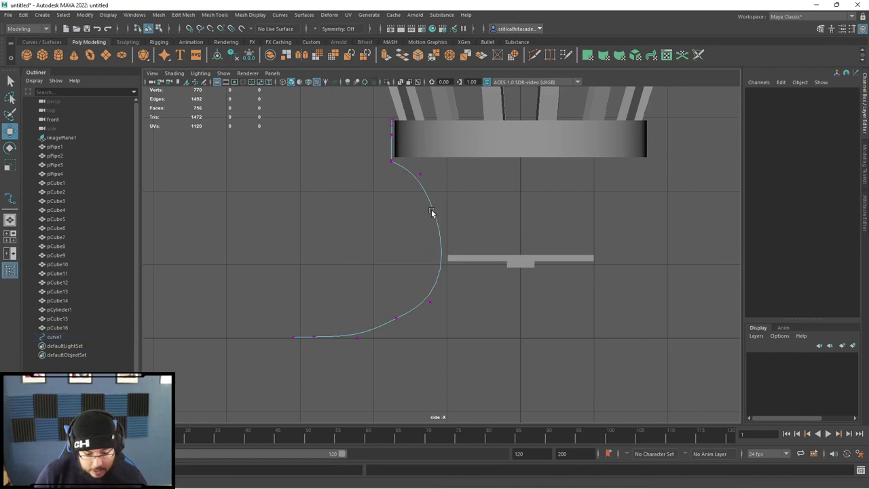
# Adjust the lower-bend and middle control vertices so the leg curve meets the end of the bar
pyautogui.click(430, 303)
pyautogui.moveTo(431, 304)
pyautogui.mouseDown()
pyautogui.moveTo(448, 278)
pyautogui.moveTo(437, 307)
pyautogui.mouseUp()
pyautogui.moveTo(460, 241); pyautogui.dragTo(441, 263)
pyautogui.moveTo(449, 261); pyautogui.dragTo(454, 254)
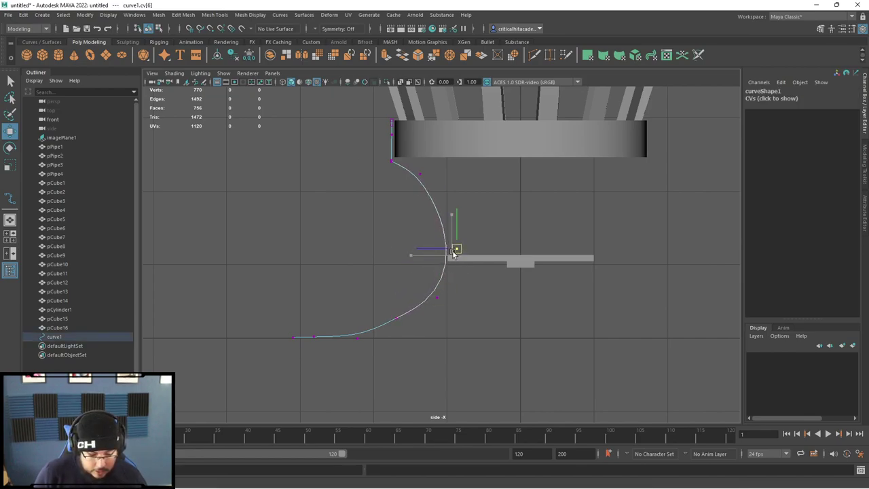
# Delete the control vertex between the leg curve's lower bend and its foot, and select the foot's vertices
pyautogui.moveTo(416, 298); pyautogui.dragTo(368, 344)
pyautogui.press('Delete')
pyautogui.moveTo(324, 301); pyautogui.dragTo(281, 344)
pyautogui.moveTo(351, 311); pyautogui.dragTo(304, 338)
pyautogui.click(367, 342)
# Return to object mode and examine the leg curve against the base ring and crossed bars in perspective
pyautogui.press('space')
pyautogui.moveTo(432, 283); pyautogui.dragTo(416, 279)
pyautogui.press('space')
pyautogui.press('F8')
pyautogui.click(403, 273)
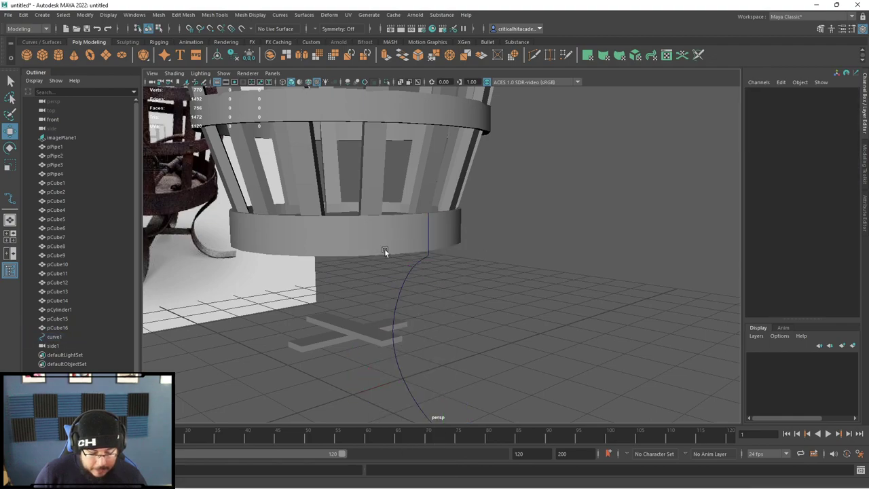
pyautogui.keyDown('alt'); pyautogui.moveTo(370, 298); pyautogui.dragTo(384, 280); pyautogui.keyUp('alt')
pyautogui.scroll(3, 455, 277)
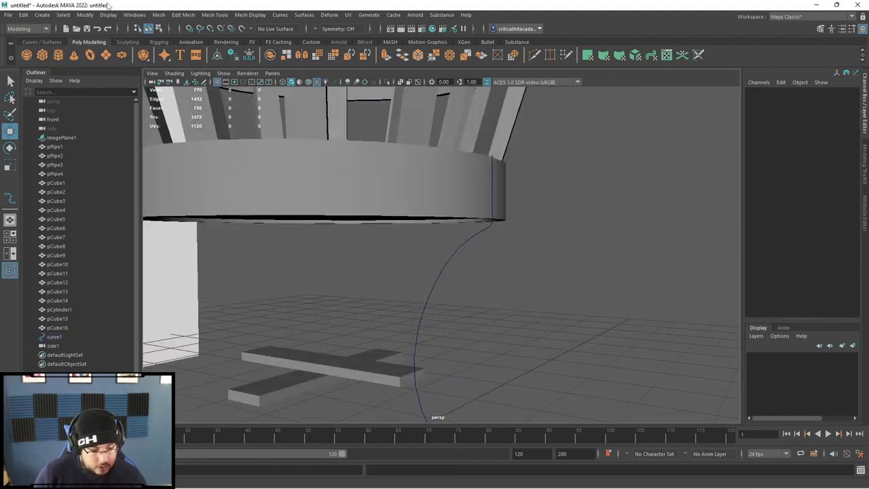
pyautogui.click(63, 15)
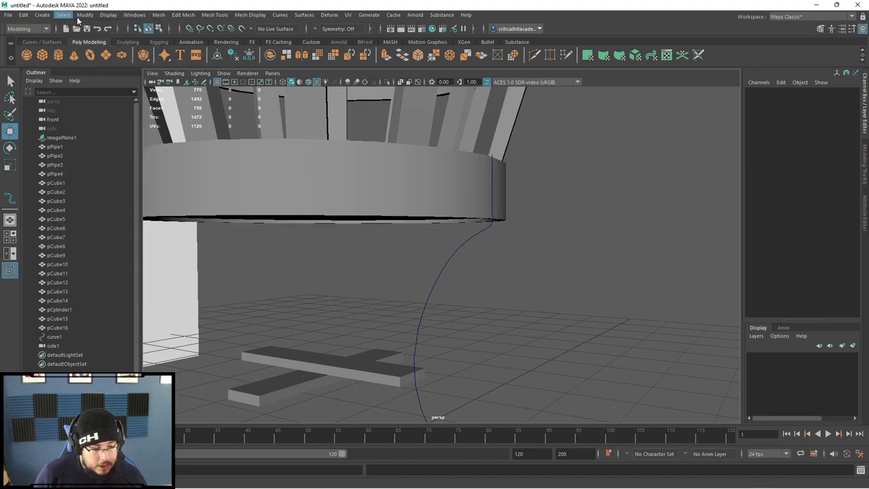
pyautogui.click(459, 251)
pyautogui.keyDown('alt'); pyautogui.moveTo(506, 270); pyautogui.dragTo(311, 213); pyautogui.keyUp('alt')
pyautogui.click(312, 213)
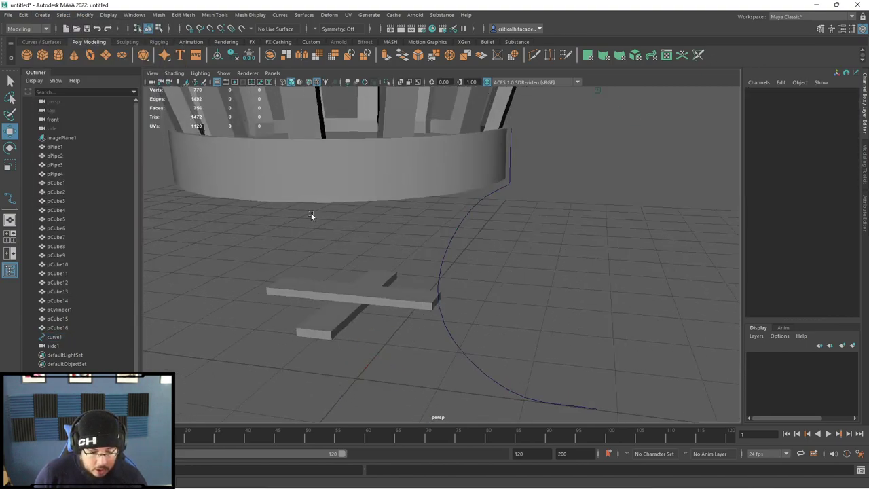
# Create a cube, thin it to a Z scale of 0.095, and move it to the leg curve's upper end
pyautogui.click(42, 54)
pyautogui.press('r')
pyautogui.moveTo(394, 386); pyautogui.dragTo(357, 381)
pyautogui.keyDown('alt'); pyautogui.moveTo(387, 388); pyautogui.dragTo(312, 125); pyautogui.keyUp('alt')
pyautogui.press('w')
pyautogui.keyDown('alt'); pyautogui.moveTo(338, 128); pyautogui.dragTo(340, 281, button='middle'); pyautogui.keyUp('alt')
pyautogui.keyDown('alt'); pyautogui.moveTo(341, 281); pyautogui.dragTo(379, 149); pyautogui.keyUp('alt')
pyautogui.keyDown('alt'); pyautogui.moveTo(379, 149); pyautogui.dragTo(341, 227); pyautogui.keyUp('alt')
pyautogui.scroll(-3, 344, 230)
pyautogui.keyDown('alt'); pyautogui.moveTo(350, 234); pyautogui.dragTo(416, 197, button='middle'); pyautogui.keyUp('alt')
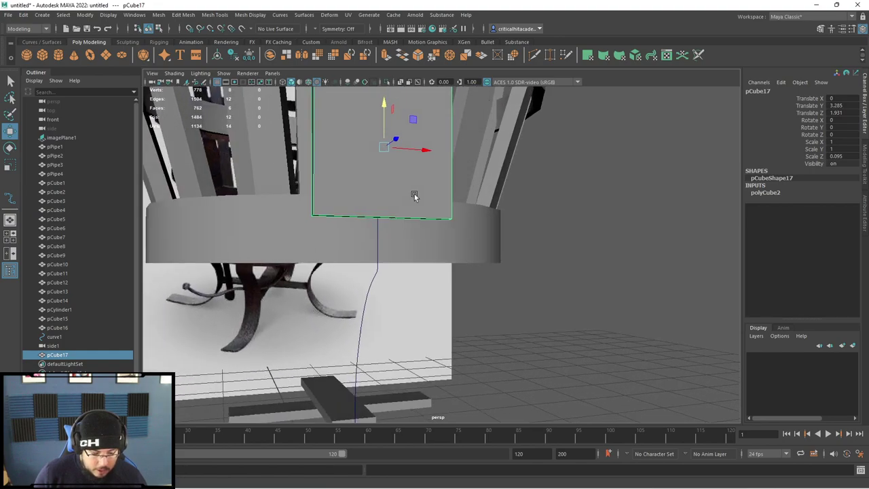
# Scale the cube to about 0.728 in X and 0.117 in Y, and align it with the leg curve's top at about Y 3.02, Z 1.75
pyautogui.keyDown('alt'); pyautogui.moveTo(415, 197); pyautogui.dragTo(370, 197); pyautogui.keyUp('alt')
pyautogui.press('r')
pyautogui.moveTo(402, 151); pyautogui.dragTo(391, 150)
pyautogui.keyDown('alt'); pyautogui.moveTo(345, 216); pyautogui.dragTo(466, 162); pyautogui.keyUp('alt')
pyautogui.press('w')
pyautogui.press('r')
pyautogui.press('w')
# Extrude the cube's bottom face along the leg curve in multiple divisions to form a leg, and return to object mode
pyautogui.scroll(3, 435, 214)
pyautogui.moveTo(531, 122); pyautogui.dragTo(588, 146, button='right')
pyautogui.hotkey('ctrl', 'z')
pyautogui.click(588, 145)
pyautogui.keyDown('alt'); pyautogui.moveTo(559, 296); pyautogui.dragTo(573, 307); pyautogui.keyUp('alt')
pyautogui.keyDown('shift'); pyautogui.click(500, 330); pyautogui.keyUp('shift')
pyautogui.keyDown('alt'); pyautogui.moveTo(421, 355); pyautogui.dragTo(388, 325); pyautogui.keyUp('alt')
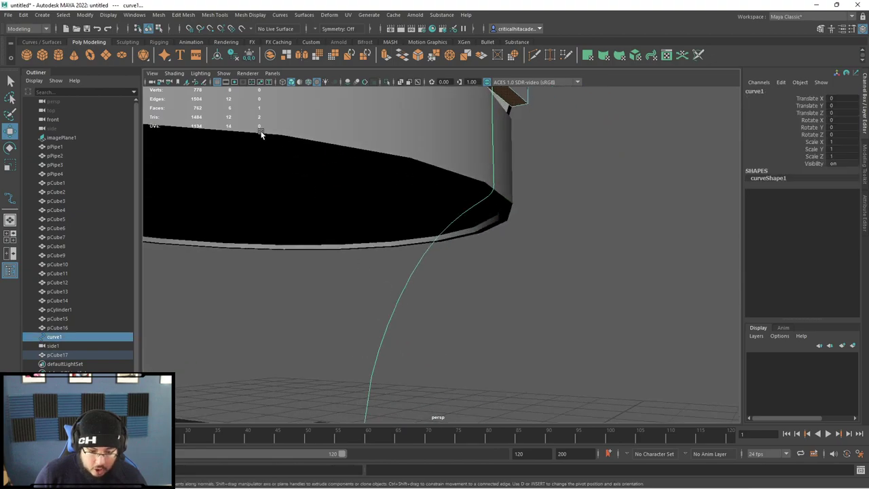
pyautogui.click(386, 55)
pyautogui.keyDown('alt'); pyautogui.moveTo(470, 191); pyautogui.dragTo(686, 288); pyautogui.keyUp('alt')
pyautogui.keyDown('alt'); pyautogui.moveTo(452, 249); pyautogui.dragTo(457, 210); pyautogui.keyUp('alt')
pyautogui.scroll(3, 287, 214)
pyautogui.moveTo(458, 210); pyautogui.dragTo(509, 165, button='right')
pyautogui.click(509, 165)
pyautogui.keyDown('alt'); pyautogui.moveTo(509, 165); pyautogui.dragTo(422, 241); pyautogui.keyUp('alt')
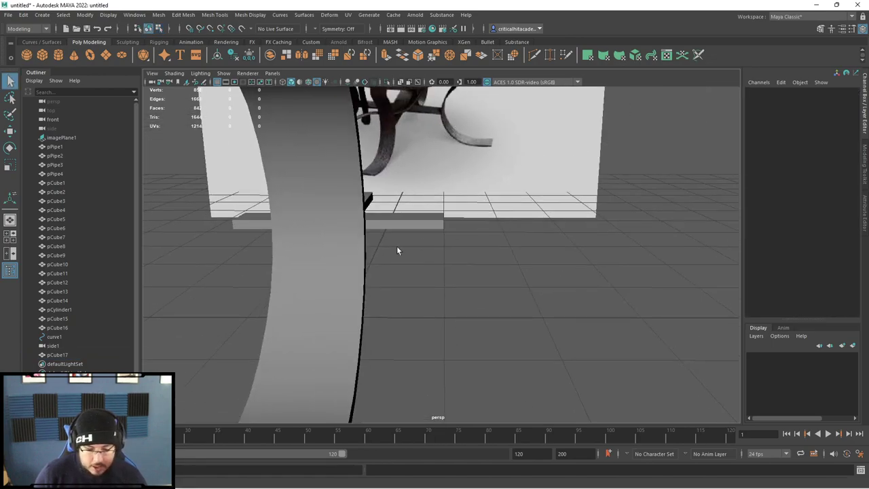
# Freeze the leg's transformations and narrow the leg to an X scale of about 0.688
pyautogui.click(346, 266)
pyautogui.keyDown('alt'); pyautogui.moveTo(380, 268); pyautogui.dragTo(415, 275, button='middle'); pyautogui.keyUp('alt')
pyautogui.press('r')
pyautogui.scroll(-2, 415, 275)
pyautogui.scroll(-5, 415, 264)
pyautogui.scroll(1, 415, 260)
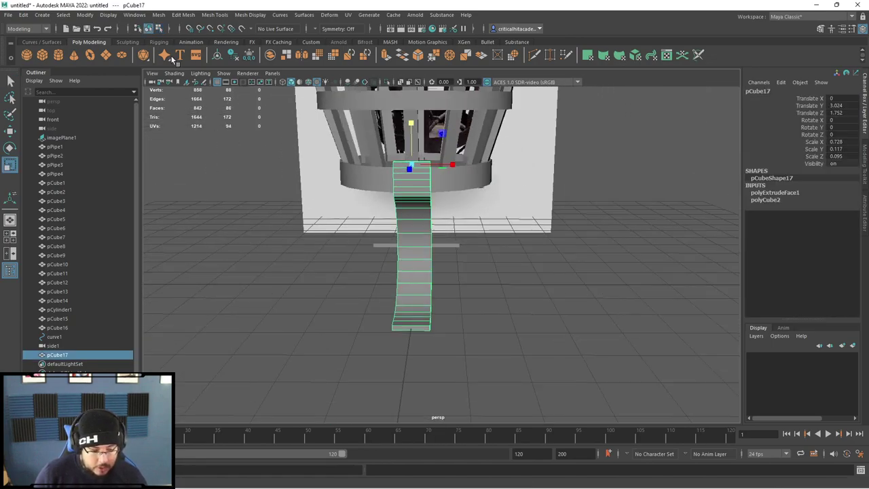
pyautogui.click(233, 55)
pyautogui.keyDown('alt'); pyautogui.moveTo(307, 155); pyautogui.dragTo(404, 267); pyautogui.keyUp('alt')
pyautogui.moveTo(424, 109); pyautogui.dragTo(491, 134)
pyautogui.keyDown('alt'); pyautogui.moveTo(491, 134); pyautogui.dragTo(467, 220, button='middle'); pyautogui.keyUp('alt')
pyautogui.scroll(4, 467, 221)
pyautogui.keyDown('alt'); pyautogui.moveTo(467, 222); pyautogui.dragTo(449, 169); pyautogui.keyUp('alt')
pyautogui.keyDown('alt'); pyautogui.moveTo(447, 144); pyautogui.dragTo(431, 194, button='middle'); pyautogui.keyUp('alt')
# Select the vertices along the leg's upper straight section and adjust them against the base ring
pyautogui.moveTo(431, 188); pyautogui.dragTo(401, 181, button='right')
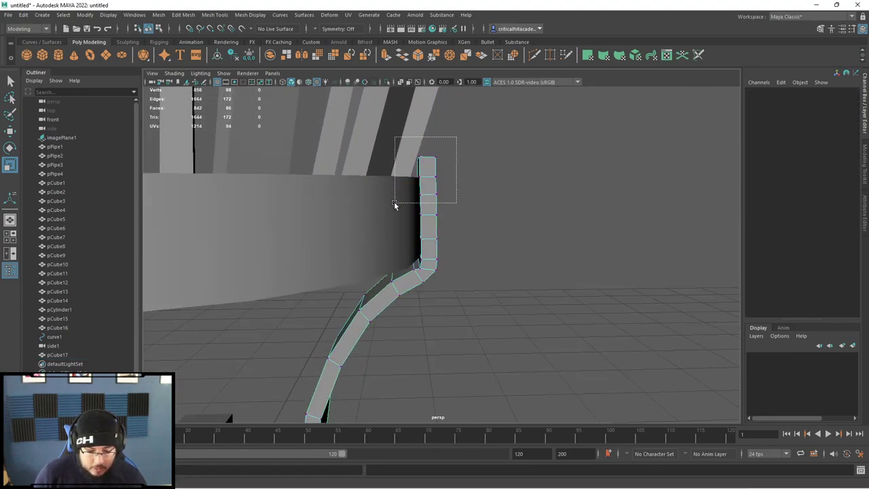
pyautogui.moveTo(394, 203); pyautogui.dragTo(394, 203)
pyautogui.press('w')
pyautogui.moveTo(478, 138); pyautogui.dragTo(376, 249)
pyautogui.press('r')
pyautogui.moveTo(426, 156); pyautogui.dragTo(247, 188)
pyautogui.press('w')
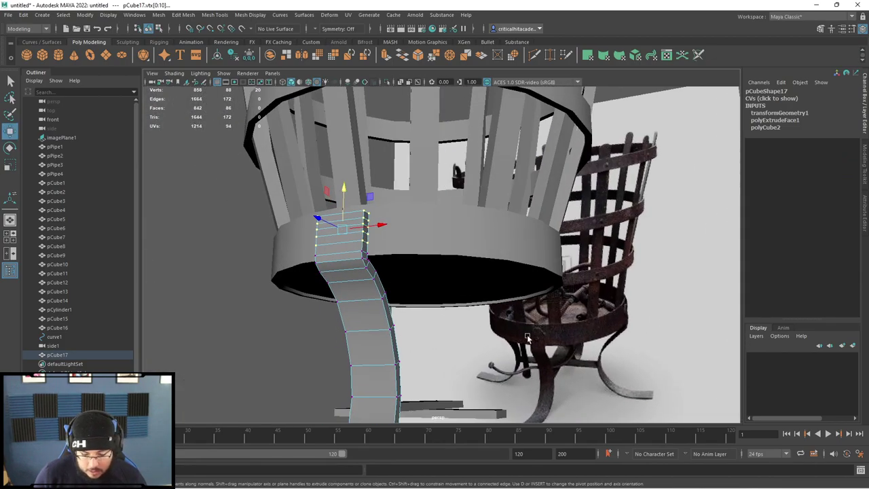
# Scale the leg's topmost vertices inward so its upper end has chamfered corners
pyautogui.keyDown('alt'); pyautogui.moveTo(326, 251); pyautogui.dragTo(394, 286); pyautogui.keyUp('alt')
pyautogui.keyDown('alt'); pyautogui.moveTo(394, 286); pyautogui.dragTo(469, 305, button='middle'); pyautogui.keyUp('alt')
pyautogui.keyDown('alt'); pyautogui.moveTo(468, 305); pyautogui.dragTo(504, 310, button='right'); pyautogui.keyUp('alt')
pyautogui.keyDown('alt'); pyautogui.moveTo(353, 235); pyautogui.dragTo(426, 264); pyautogui.keyUp('alt')
pyautogui.moveTo(398, 230); pyautogui.dragTo(361, 247, button='right')
pyautogui.click(361, 247)
pyautogui.moveTo(410, 232); pyautogui.dragTo(408, 234)
# Delete the edge loop just below the leg's chamfered top and reselect the whole leg in object mode
pyautogui.keyDown('alt'); pyautogui.moveTo(385, 272); pyautogui.dragTo(378, 266); pyautogui.keyUp('alt')
pyautogui.moveTo(378, 266); pyautogui.dragTo(367, 184, button='right')
pyautogui.doubleClick(387, 259)
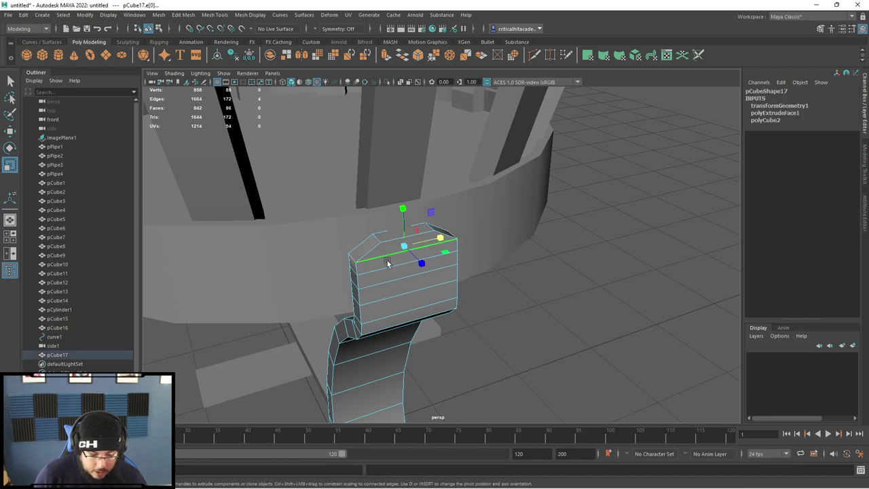
pyautogui.hotkey('ctrl', 'Delete')
pyautogui.press('w')
pyautogui.keyDown('alt'); pyautogui.moveTo(387, 266); pyautogui.dragTo(421, 230); pyautogui.keyUp('alt')
pyautogui.moveTo(421, 230); pyautogui.dragTo(465, 216, button='right')
pyautogui.click(489, 243)
pyautogui.keyDown('alt'); pyautogui.moveTo(464, 225); pyautogui.dragTo(443, 204); pyautogui.keyUp('alt')
pyautogui.click(443, 207)
pyautogui.scroll(-5, 453, 292)
# Show the top view in wireframe and snap the leg's pivot to the grid origin at the brazier's center
pyautogui.keyDown('alt'); pyautogui.moveTo(454, 293); pyautogui.dragTo(408, 293); pyautogui.keyUp('alt')
pyautogui.scroll(-5, 401, 263)
pyautogui.scroll(5, 436, 292)
pyautogui.press('space')
pyautogui.press('4')
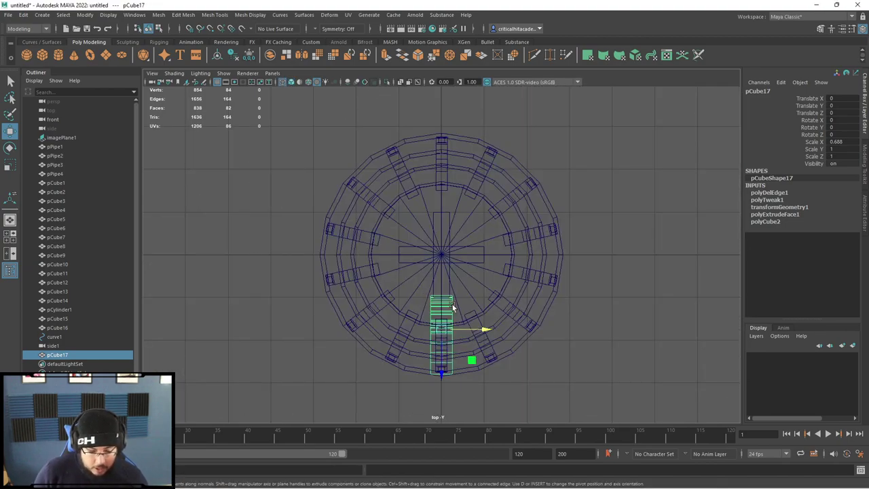
pyautogui.press('d')
pyautogui.press('x')
pyautogui.moveTo(442, 370); pyautogui.dragTo(442, 253)
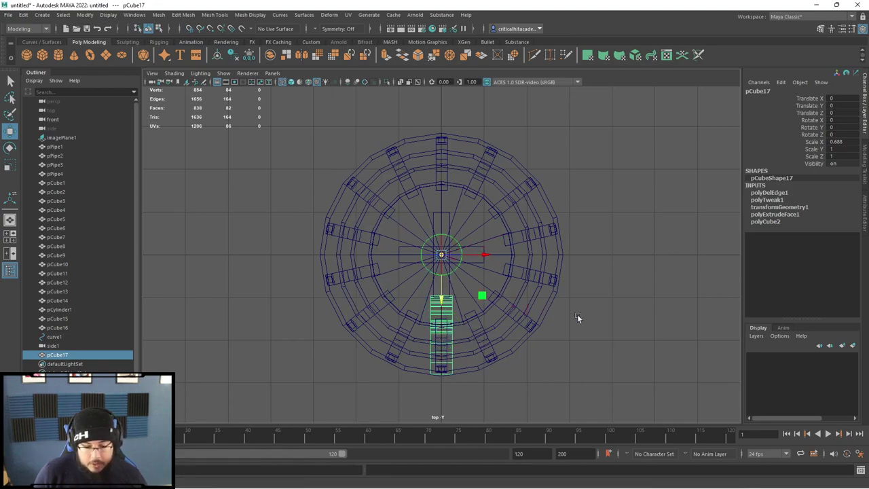
pyautogui.click(445, 394)
pyautogui.click(101, 354)
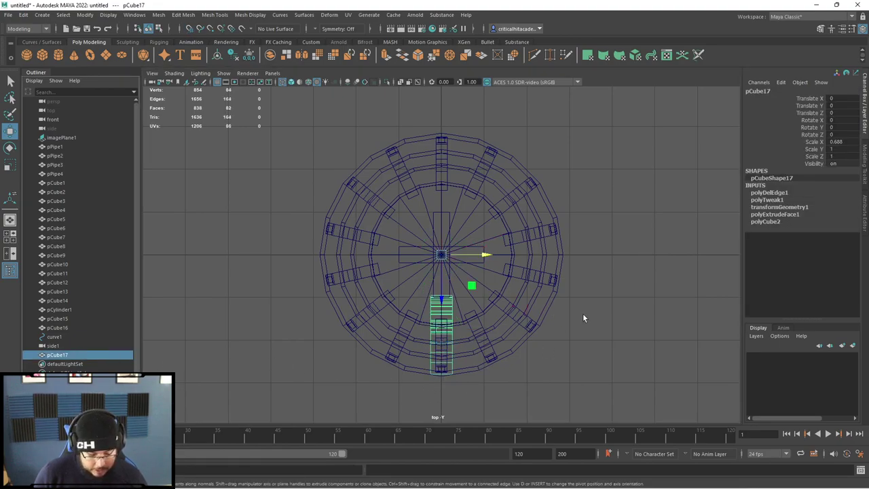
# Duplicate the leg and set the copy's Y rotation to 90 degrees
pyautogui.hotkey('ctrl', 'd')
pyautogui.press('e')
pyautogui.moveTo(455, 288); pyautogui.dragTo(518, 235)
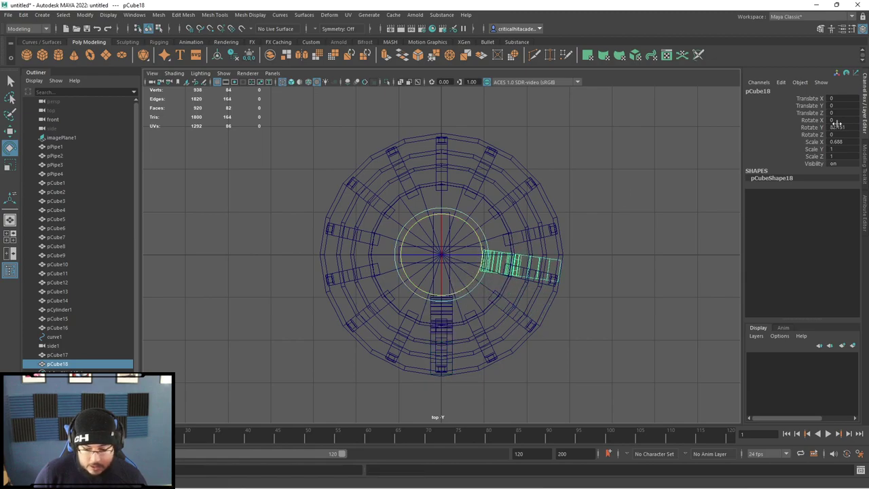
pyautogui.write('90')
pyautogui.press('Return')
# Add two more copies of the leg with Y rotations of 180 and 270 degrees
pyautogui.keyDown('alt'); pyautogui.moveTo(611, 275); pyautogui.dragTo(588, 270, button='middle'); pyautogui.keyUp('alt')
pyautogui.hotkey('ctrl', 'd')
pyautogui.write('180')
pyautogui.press('Return')
pyautogui.keyDown('alt'); pyautogui.moveTo(647, 263); pyautogui.dragTo(636, 257, button='middle'); pyautogui.keyUp('alt')
pyautogui.hotkey('ctrl', 'd')
pyautogui.write('270')
pyautogui.press('Return')
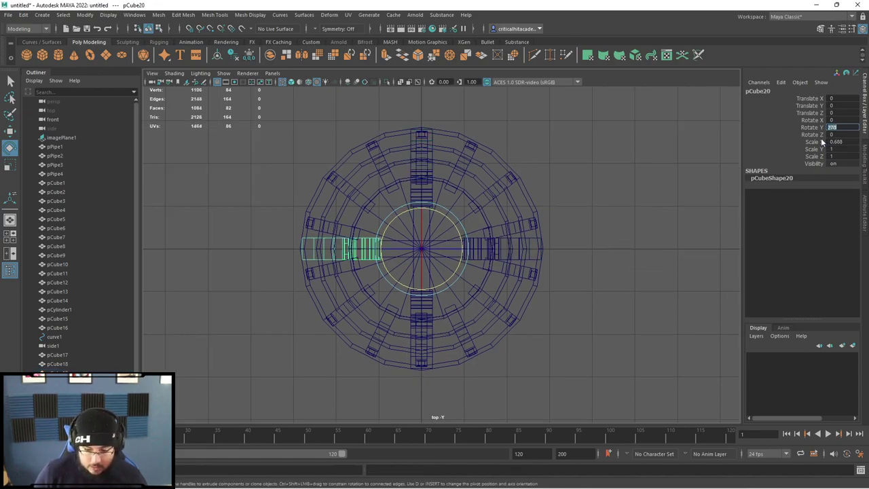
pyautogui.click(696, 219)
# Return to the shaded perspective view and combine all the brazier parts into one mesh
pyautogui.press('space')
pyautogui.moveTo(688, 212)
pyautogui.keyDown('alt'); pyautogui.mouseDown()
pyautogui.moveTo(561, 244)
pyautogui.moveTo(605, 286)
pyautogui.moveTo(500, 295)
pyautogui.moveTo(528, 262)
pyautogui.moveTo(486, 264)
pyautogui.mouseUp(); pyautogui.keyUp('alt')
pyautogui.press('5')
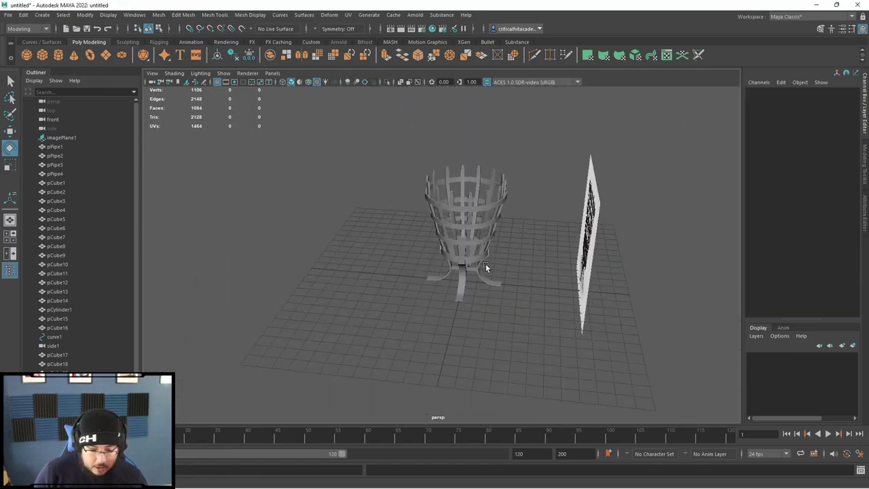
pyautogui.scroll(3, 387, 319)
pyautogui.moveTo(536, 155); pyautogui.dragTo(536, 205)
pyautogui.scroll(2, 471, 198)
pyautogui.click(274, 56)
# Center the combined mesh's pivot, delete its history and freeze its transformations
pyautogui.click(218, 56)
pyautogui.click(235, 57)
pyautogui.click(249, 56)
# Rename the combined mesh LowPolyBrazier
pyautogui.keyDown('alt'); pyautogui.moveTo(319, 186); pyautogui.dragTo(351, 125); pyautogui.keyUp('alt')
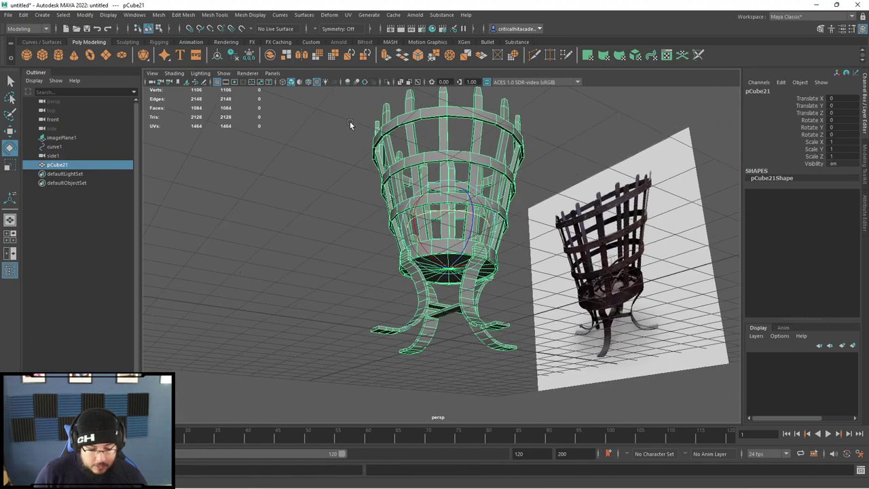
pyautogui.scroll(5, 351, 125)
pyautogui.keyDown('alt'); pyautogui.moveTo(373, 212); pyautogui.dragTo(370, 266); pyautogui.keyUp('alt')
pyautogui.doubleClick(58, 165)
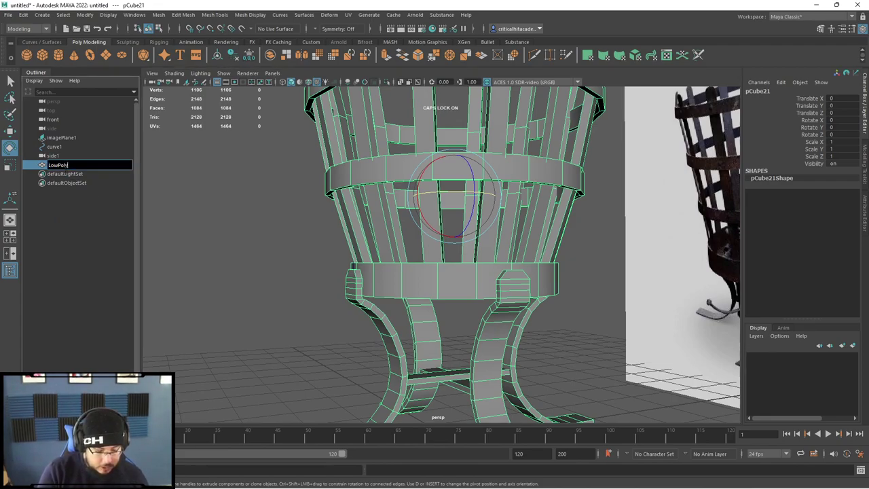
pyautogui.write('LowPolyBrazier')
pyautogui.press('Return')
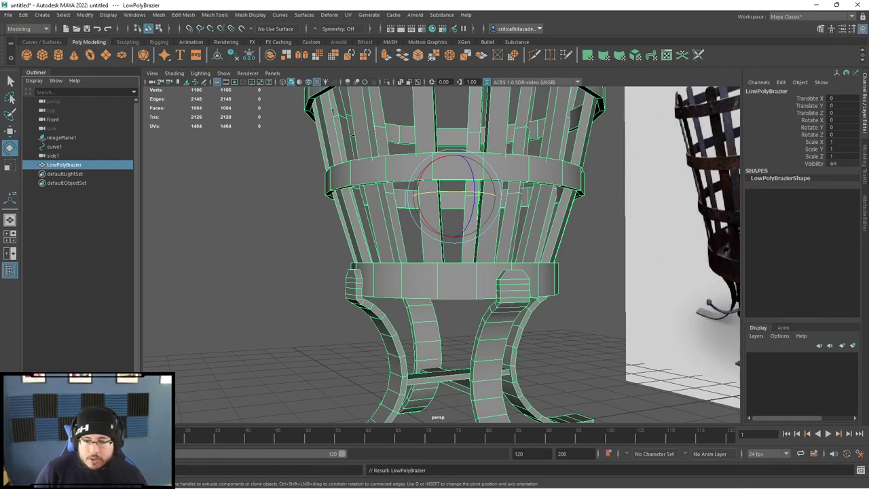
pyautogui.press('super')
pyautogui.press('Escape')
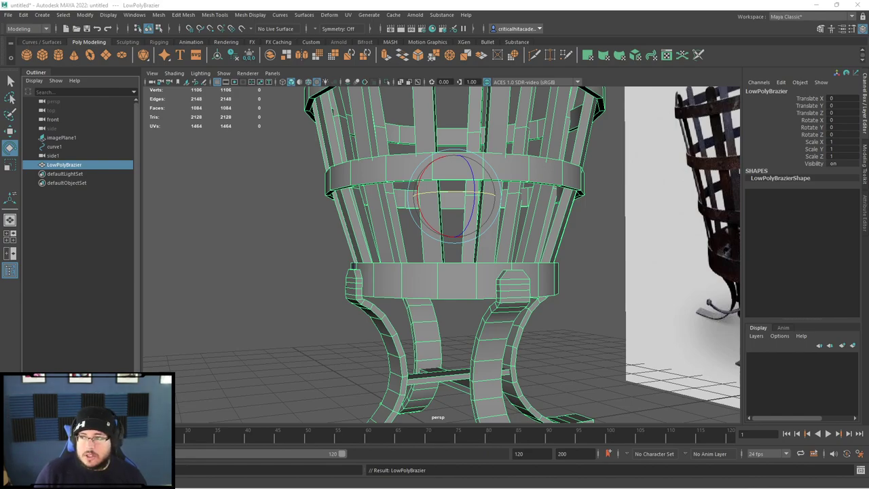
pyautogui.hotkey('alt', 'Tab')
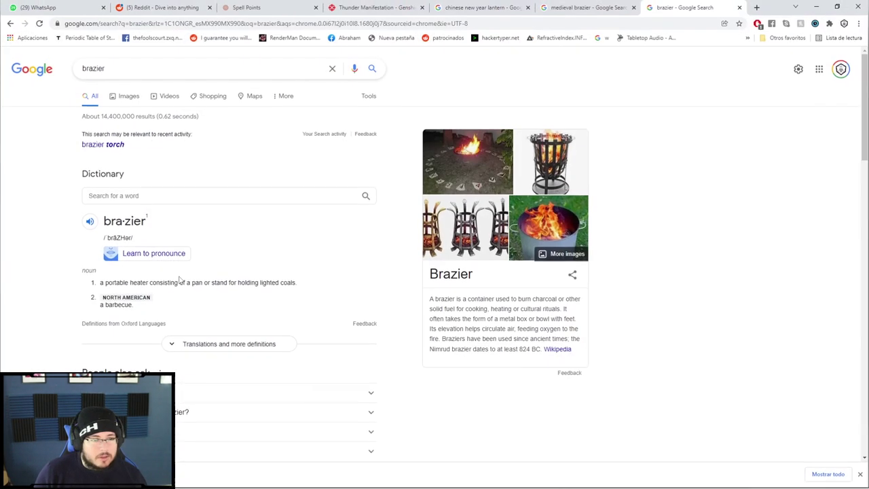
pyautogui.hotkey('alt', 'Tab')
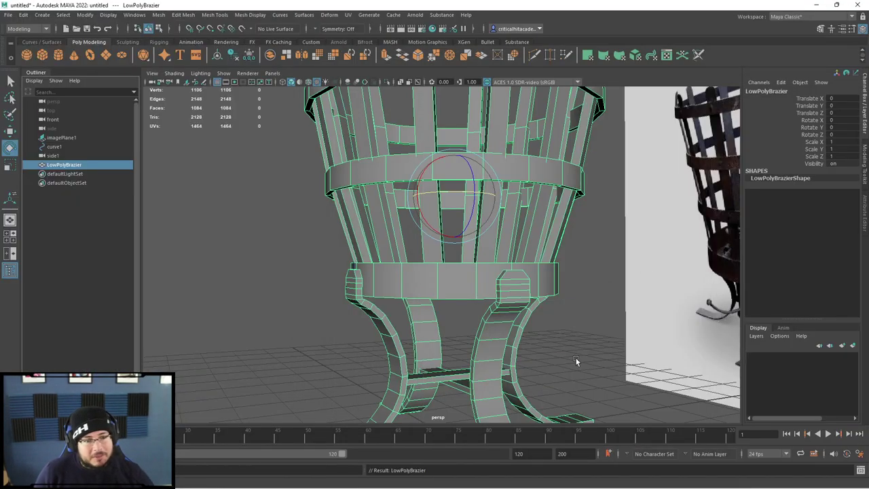
# Examine the brazier's legs, rings and slats from several angles
pyautogui.scroll(4, 554, 338)
pyautogui.keyDown('alt'); pyautogui.moveTo(553, 340); pyautogui.dragTo(370, 205); pyautogui.keyUp('alt')
pyautogui.scroll(-5, 525, 272)
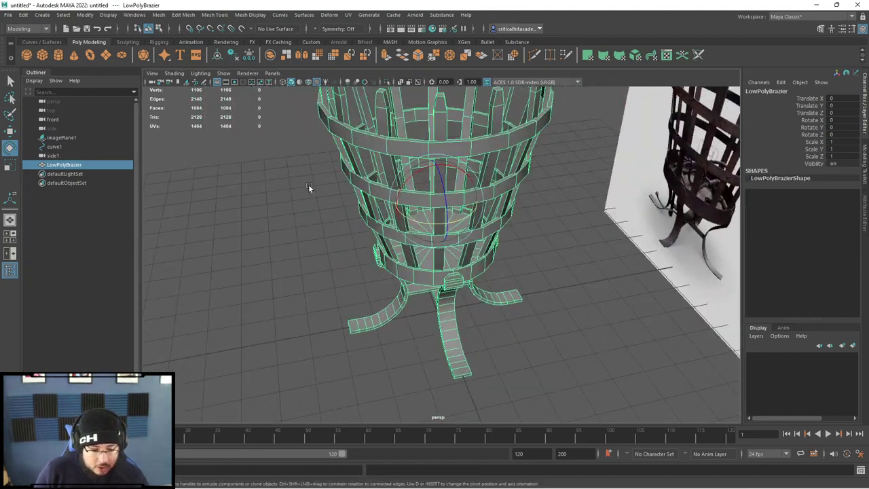
pyautogui.scroll(-5, 450, 245)
pyautogui.keyDown('alt'); pyautogui.moveTo(436, 256); pyautogui.dragTo(516, 216); pyautogui.keyUp('alt')
pyautogui.scroll(2, 449, 249)
pyautogui.scroll(-3, 490, 226)
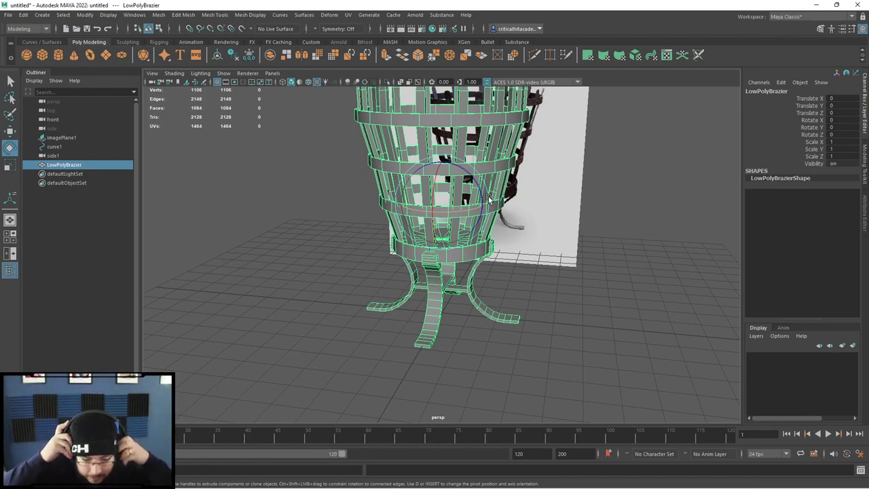
pyautogui.keyDown('alt'); pyautogui.moveTo(488, 231); pyautogui.dragTo(435, 291); pyautogui.keyUp('alt')
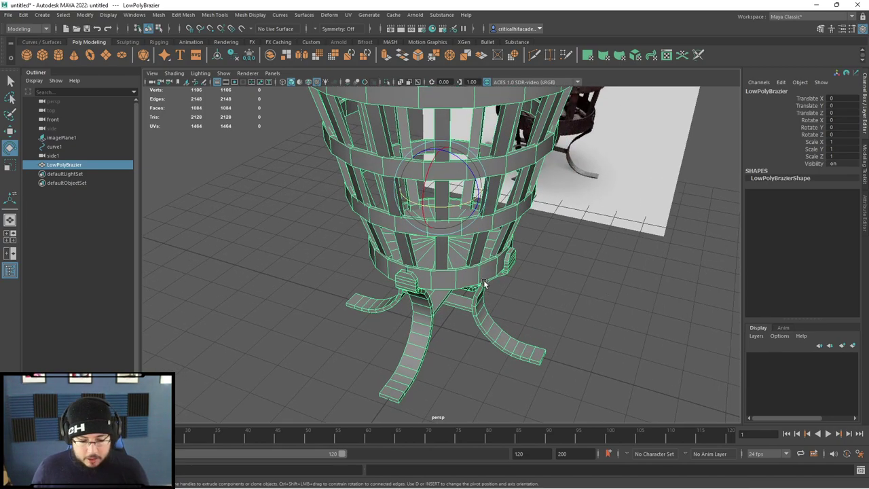
pyautogui.keyDown('alt'); pyautogui.moveTo(469, 282); pyautogui.dragTo(473, 332, button='middle'); pyautogui.keyUp('alt')
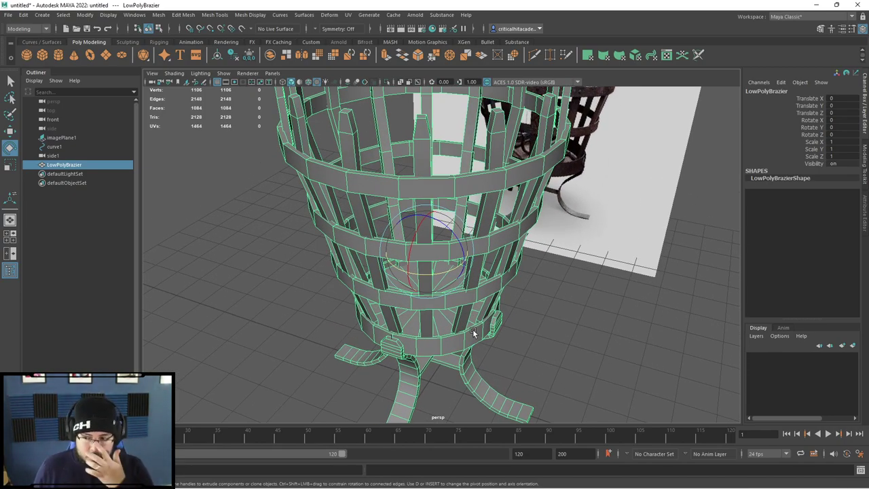
pyautogui.keyDown('alt'); pyautogui.moveTo(493, 285); pyautogui.dragTo(506, 254); pyautogui.keyUp('alt')
pyautogui.keyDown('alt'); pyautogui.moveTo(506, 253); pyautogui.dragTo(465, 223, button='right'); pyautogui.keyUp('alt')
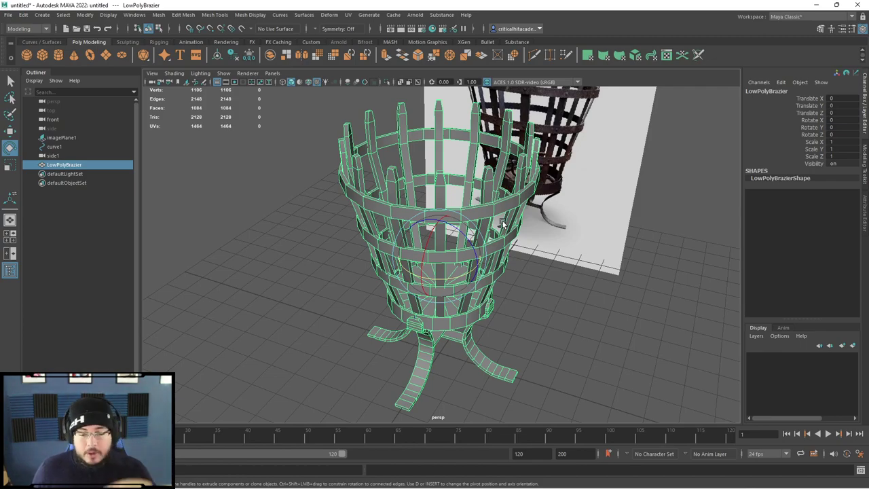
# Deselect the brazier and compare its shape with the reference image behind it
pyautogui.keyDown('alt'); pyautogui.moveTo(535, 227); pyautogui.dragTo(576, 307, button='right'); pyautogui.keyUp('alt')
pyautogui.click(576, 307)
pyautogui.keyDown('alt'); pyautogui.moveTo(575, 307); pyautogui.dragTo(527, 271); pyautogui.keyUp('alt')
pyautogui.keyDown('alt'); pyautogui.moveTo(527, 271); pyautogui.dragTo(548, 280, button='right'); pyautogui.keyUp('alt')
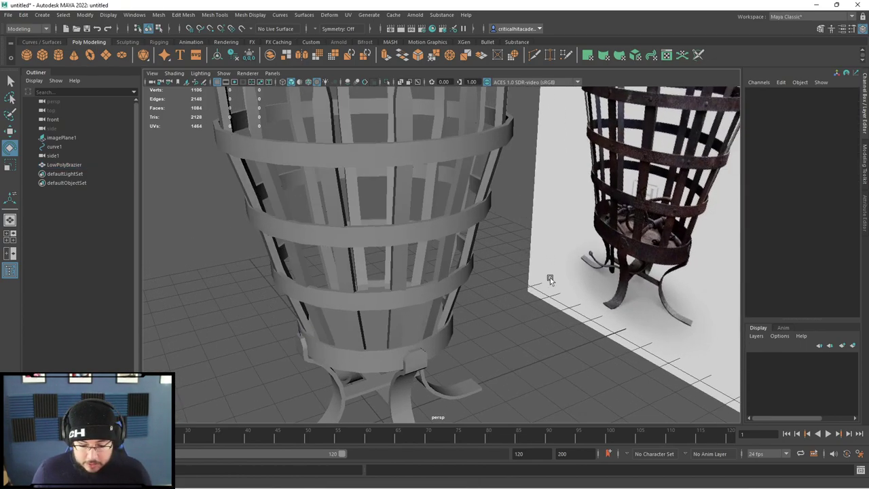
pyautogui.keyDown('alt'); pyautogui.moveTo(601, 163); pyautogui.dragTo(422, 167, button='right'); pyautogui.keyUp('alt')
pyautogui.keyDown('alt'); pyautogui.moveTo(423, 167); pyautogui.dragTo(480, 204, button='middle'); pyautogui.keyUp('alt')
pyautogui.keyDown('alt'); pyautogui.moveTo(480, 204); pyautogui.dragTo(506, 227, button='right'); pyautogui.keyUp('alt')
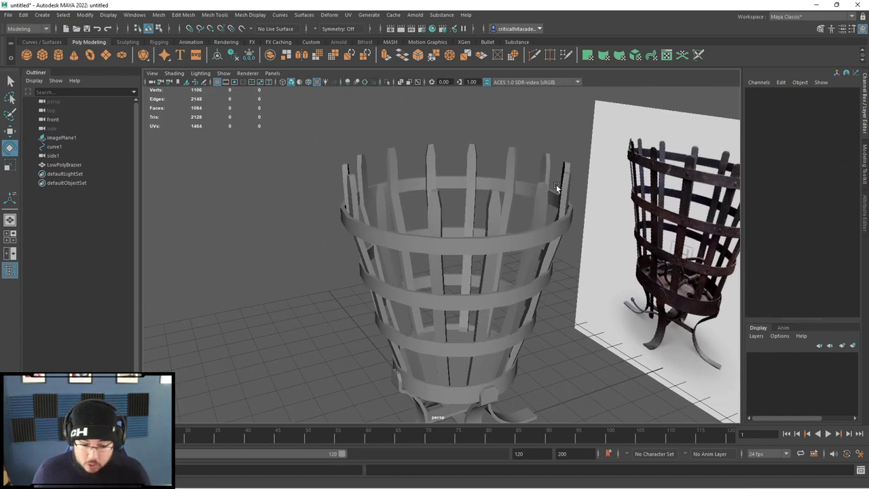
pyautogui.click(476, 201)
pyautogui.keyDown('alt'); pyautogui.moveTo(447, 191); pyautogui.dragTo(434, 228, button='right'); pyautogui.keyUp('alt')
pyautogui.keyDown('alt'); pyautogui.moveTo(435, 228); pyautogui.dragTo(353, 192, button='middle'); pyautogui.keyUp('alt')
pyautogui.keyDown('alt'); pyautogui.moveTo(353, 192); pyautogui.dragTo(292, 200, button='right'); pyautogui.keyUp('alt')
pyautogui.keyDown('alt'); pyautogui.moveTo(292, 201); pyautogui.dragTo(302, 233); pyautogui.keyUp('alt')
pyautogui.click(302, 233)
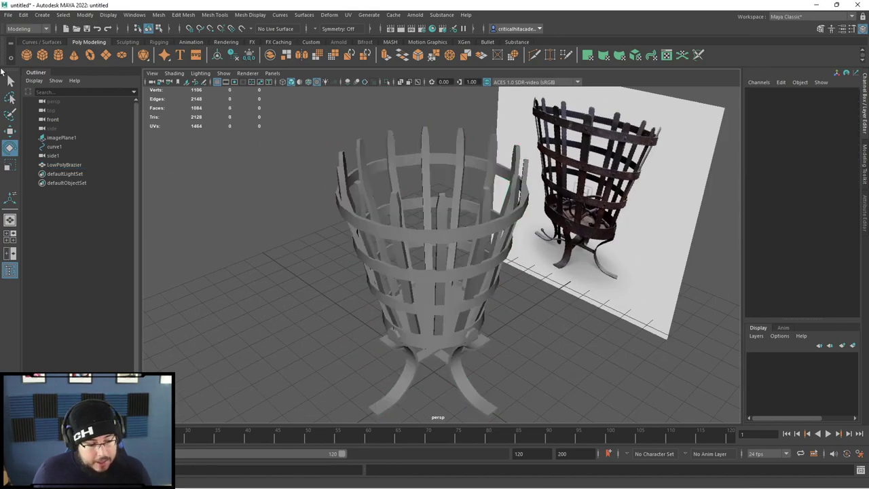
# Create a cylinder for a log and thin it to a scale of about 0.374 in X and Z
pyautogui.click(58, 55)
pyautogui.press('f')
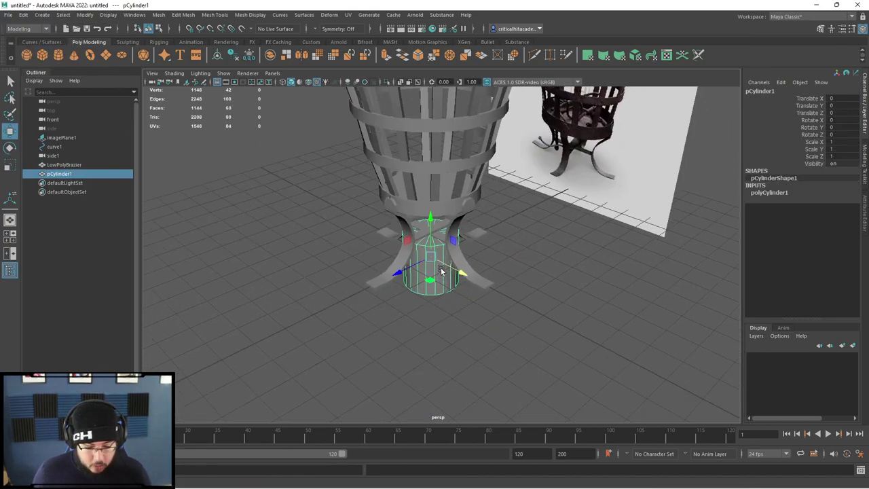
pyautogui.keyDown('alt'); pyautogui.moveTo(445, 266); pyautogui.dragTo(471, 252); pyautogui.keyUp('alt')
pyautogui.press('r')
pyautogui.keyDown('ctrl'); pyautogui.moveTo(425, 225); pyautogui.dragTo(419, 129); pyautogui.keyUp('ctrl')
# Raise the log cylinder into the basket, tilted on its side above the floor, and lengthen it to a Y scale of about 1.624
pyautogui.press('w')
pyautogui.keyDown('alt'); pyautogui.moveTo(409, 147); pyautogui.dragTo(409, 224, button='middle'); pyautogui.keyUp('alt')
pyautogui.scroll(4, 409, 224)
pyautogui.press('e')
pyautogui.moveTo(420, 195); pyautogui.dragTo(412, 235)
pyautogui.press('w')
pyautogui.moveTo(412, 182); pyautogui.dragTo(401, 229)
pyautogui.keyDown('alt'); pyautogui.moveTo(401, 229); pyautogui.dragTo(426, 159); pyautogui.keyUp('alt')
pyautogui.press('r')
pyautogui.moveTo(454, 235); pyautogui.dragTo(400, 212)
# Duplicate the log and lay the copy across the first, rotated about 49, 3 and -57 degrees in X, Y and Z
pyautogui.hotkey('ctrl', 'd')
pyautogui.press('e')
pyautogui.press('w')
pyautogui.moveTo(389, 195); pyautogui.dragTo(338, 166)
pyautogui.press('r')
pyautogui.keyDown('alt'); pyautogui.moveTo(339, 166); pyautogui.dragTo(394, 150); pyautogui.keyUp('alt')
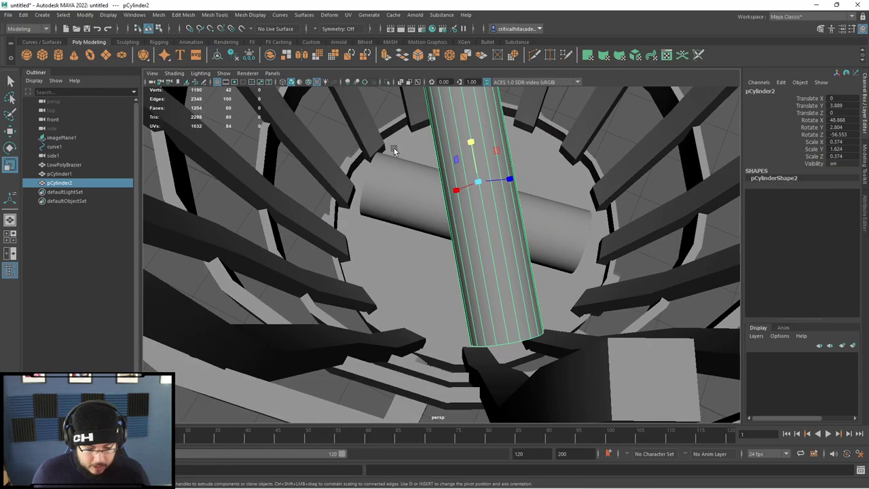
# Duplicate the upper log once more and rotate and move the third log so it leans across the other two, then deselect it
pyautogui.hotkey('ctrl', 'd')
pyautogui.press('e')
pyautogui.moveTo(494, 204); pyautogui.dragTo(403, 151)
pyautogui.press('w')
pyautogui.moveTo(490, 169); pyautogui.dragTo(470, 145)
pyautogui.keyDown('alt'); pyautogui.moveTo(470, 145); pyautogui.dragTo(466, 167); pyautogui.keyUp('alt')
pyautogui.press('e')
pyautogui.moveTo(460, 113); pyautogui.dragTo(448, 138)
pyautogui.press('w')
pyautogui.keyDown('alt'); pyautogui.moveTo(448, 138); pyautogui.dragTo(472, 186); pyautogui.keyUp('alt')
pyautogui.press('e')
pyautogui.click(611, 402)
# Filter the Plug-in Manager by "bifro", check whether the Bifrost plug-ins are loaded, and close the manager
pyautogui.scroll(-5, 612, 402)
pyautogui.keyDown('alt'); pyautogui.moveTo(610, 325); pyautogui.dragTo(473, 291); pyautogui.keyUp('alt')
pyautogui.scroll(-4, 501, 275)
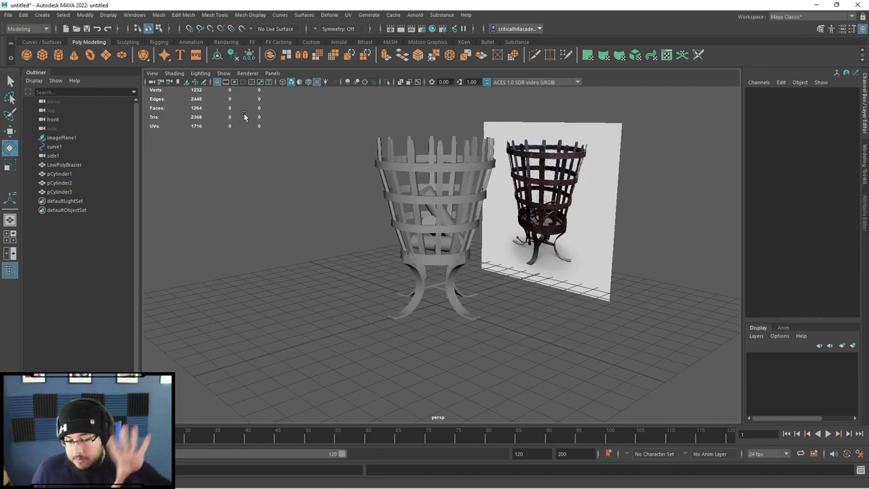
pyautogui.keyDown('alt'); pyautogui.moveTo(314, 194); pyautogui.dragTo(298, 215, button='middle'); pyautogui.keyUp('alt')
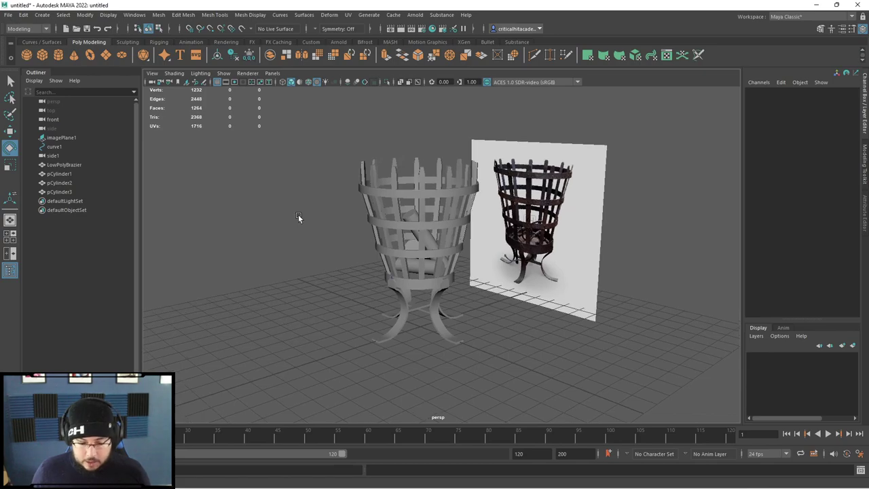
pyautogui.click(140, 16)
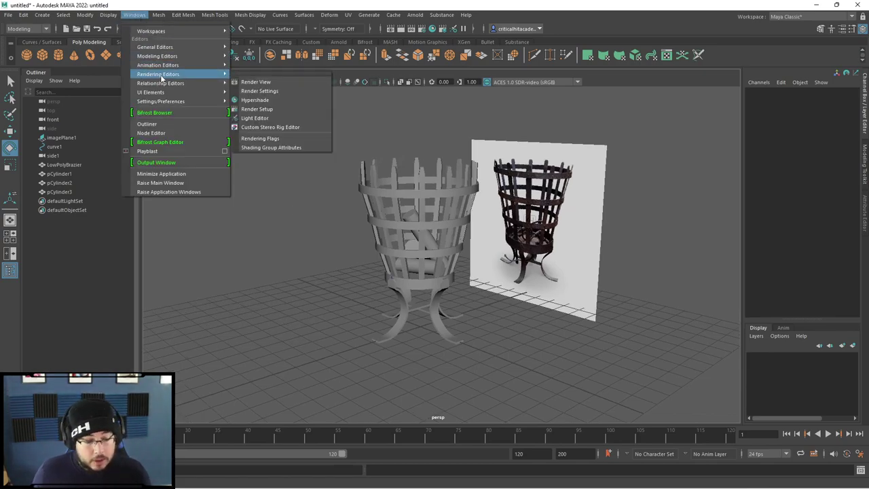
pyautogui.moveTo(184, 107)
pyautogui.click(259, 166)
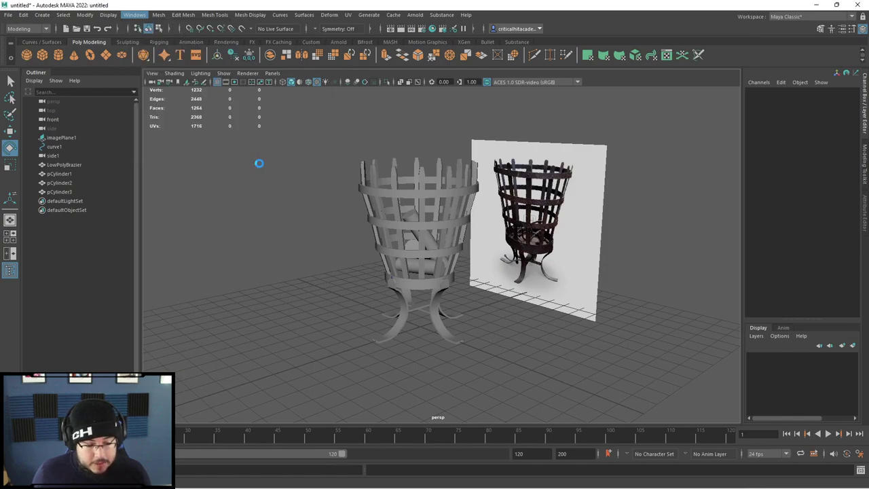
pyautogui.click(360, 195)
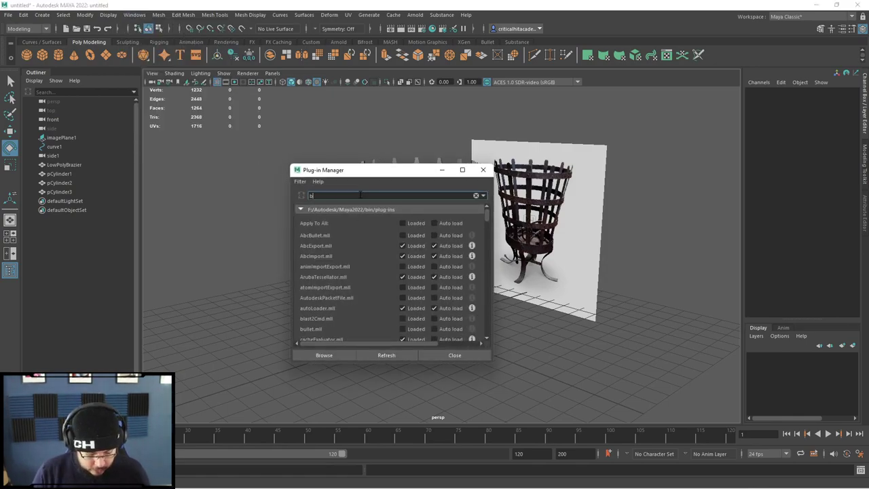
pyautogui.write('bifro')
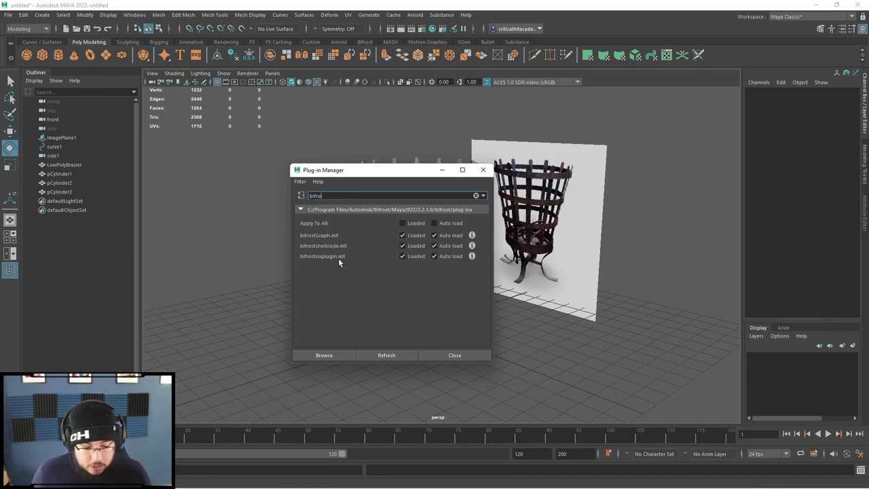
pyautogui.click(483, 170)
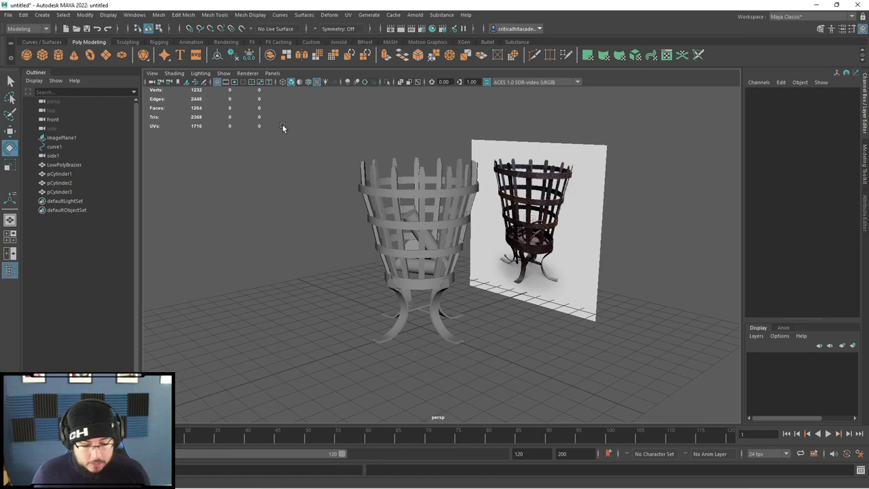
# Import the flame_torch example from the Fire category of the Bifrost Browser and close the browser
pyautogui.click(134, 15)
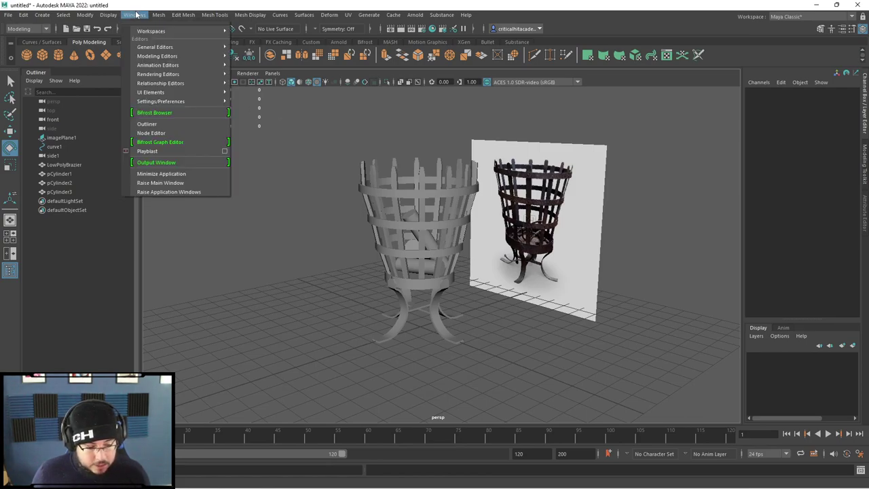
pyautogui.click(163, 112)
pyautogui.click(133, 133)
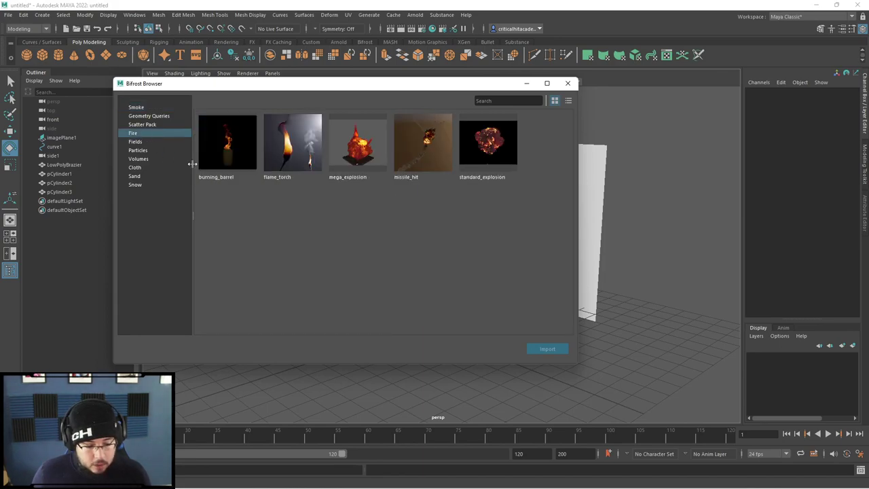
pyautogui.doubleClick(295, 151)
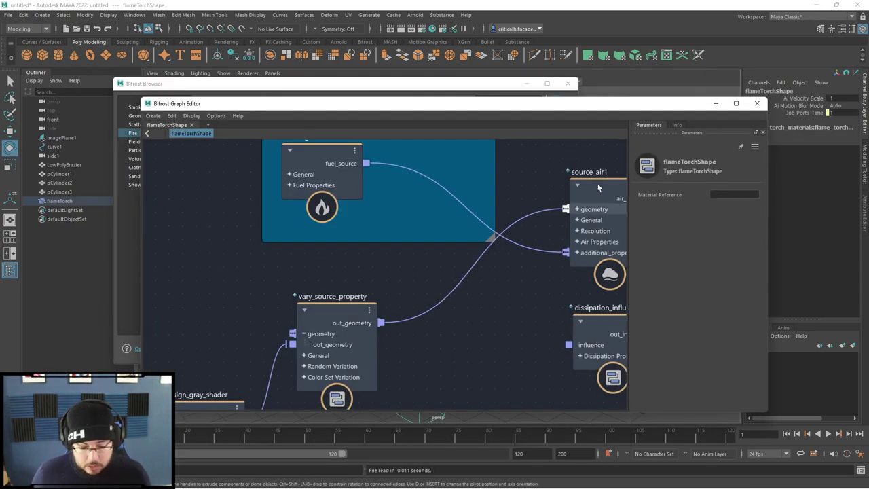
pyautogui.click(568, 83)
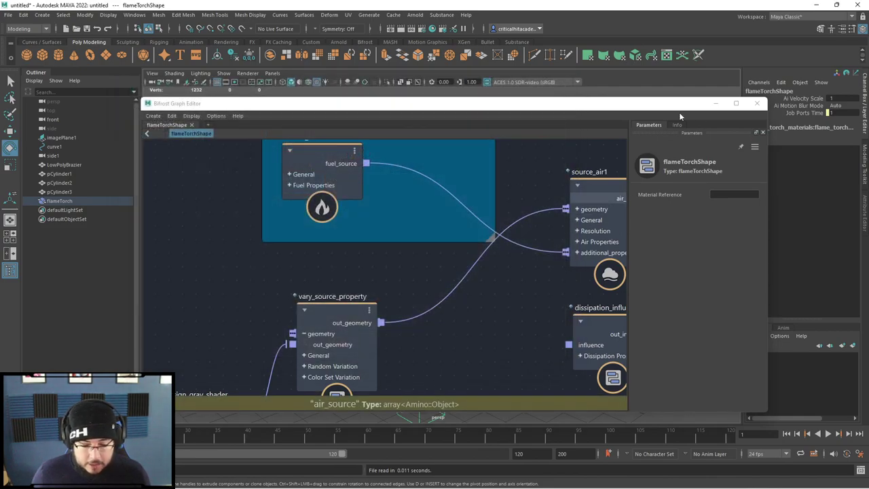
# Examine the flameTorchShape node network in the Bifrost Graph Editor, then minimize the editor
pyautogui.moveTo(620, 107); pyautogui.dragTo(641, 85)
pyautogui.scroll(-3, 528, 237)
pyautogui.moveTo(535, 264); pyautogui.dragTo(440, 221, button='middle')
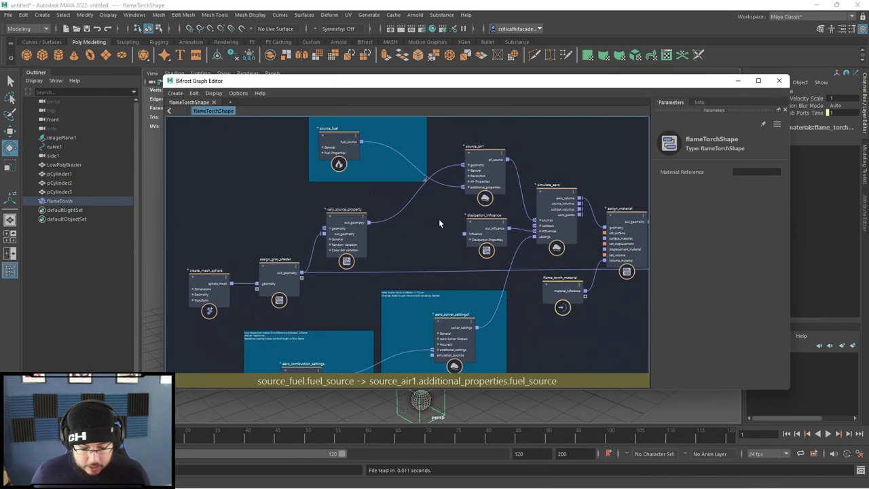
pyautogui.scroll(-1, 440, 221)
pyautogui.scroll(-3, 438, 219)
pyautogui.scroll(8, 440, 233)
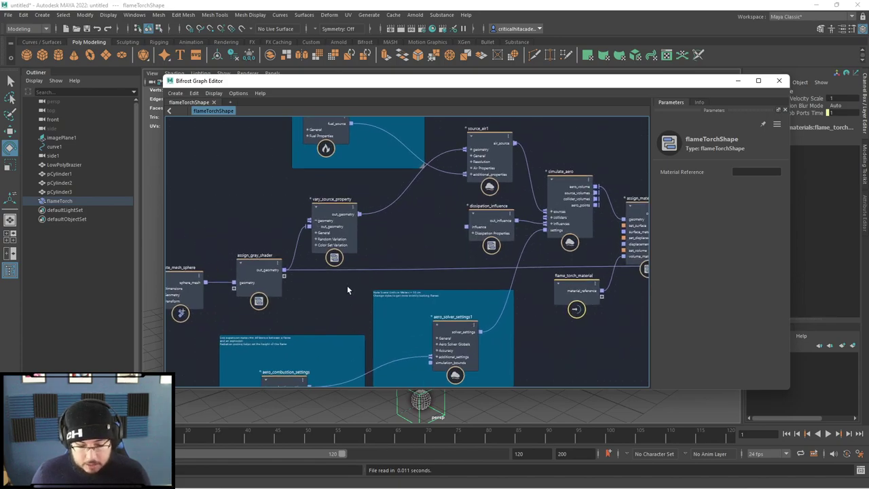
pyautogui.moveTo(347, 288); pyautogui.dragTo(373, 286, button='middle')
pyautogui.click(738, 80)
# Frame the flameTorch in the viewport, deselect it, and set the playback speed to Play Every Frame, Free
pyautogui.press('f')
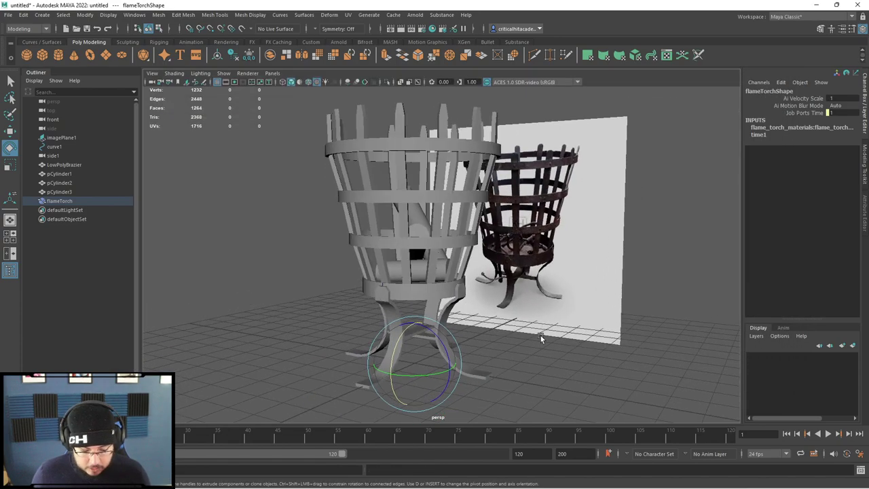
pyautogui.click(578, 317)
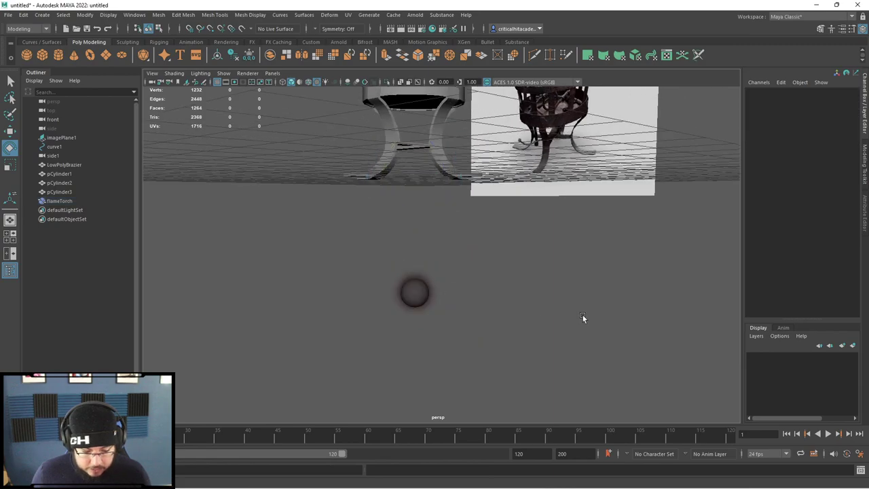
pyautogui.rightClick(435, 438)
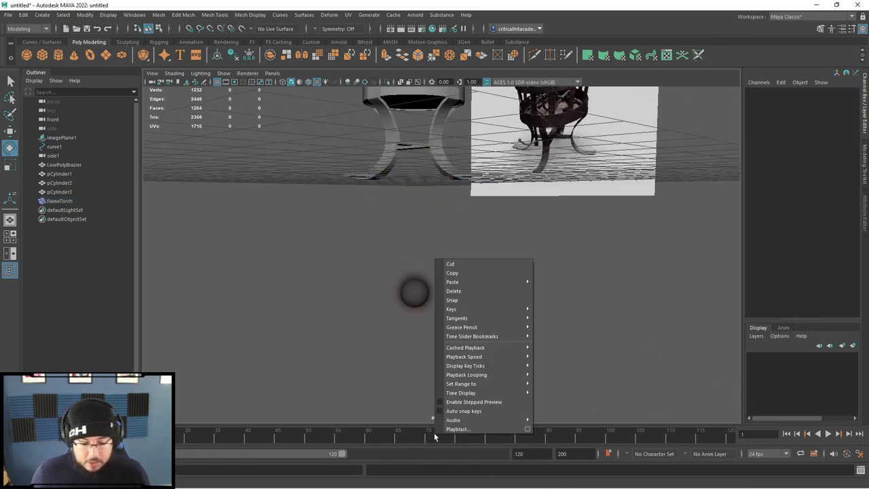
pyautogui.moveTo(500, 357)
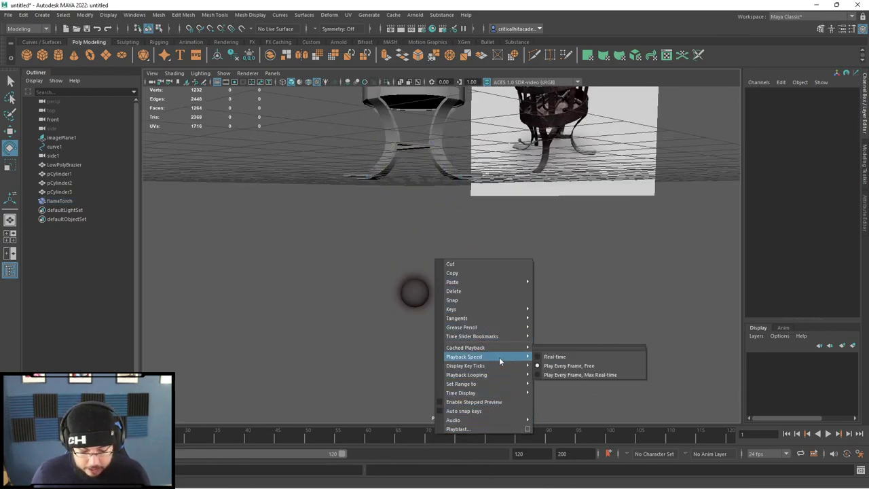
pyautogui.click(557, 365)
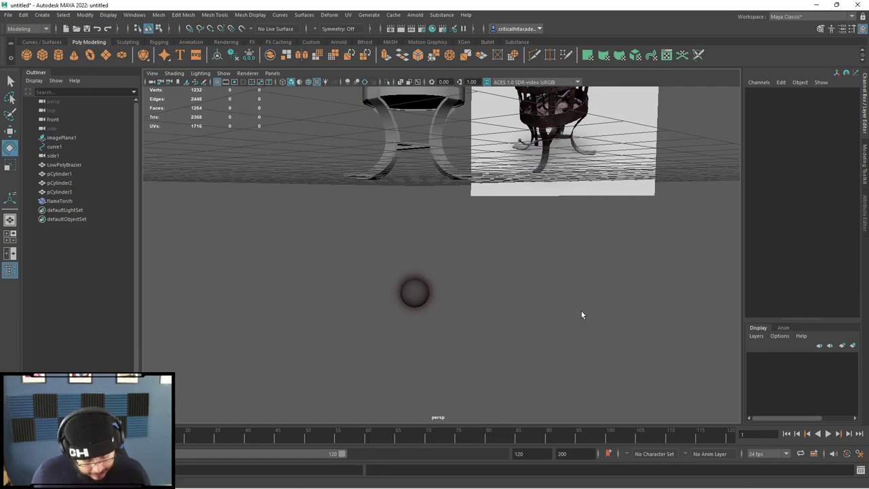
# Save the scene as Brazier
pyautogui.hotkey('ctrl', 's')
pyautogui.write('Brazier')
pyautogui.press('Return')
# Play the flame simulation, stop it, and inspect the flame's position and shape relative to the brazier
pyautogui.click(830, 434)
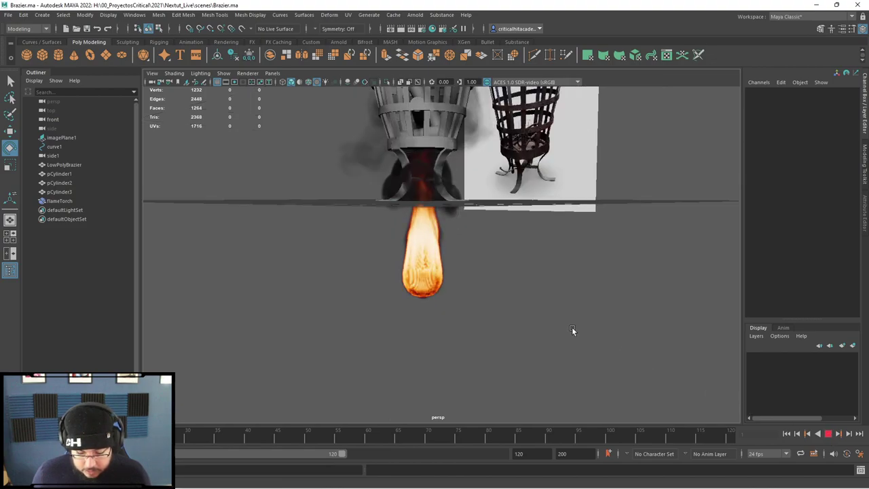
pyautogui.press('Escape')
pyautogui.keyDown('alt'); pyautogui.moveTo(573, 326); pyautogui.dragTo(799, 419); pyautogui.keyUp('alt')
pyautogui.click(829, 434)
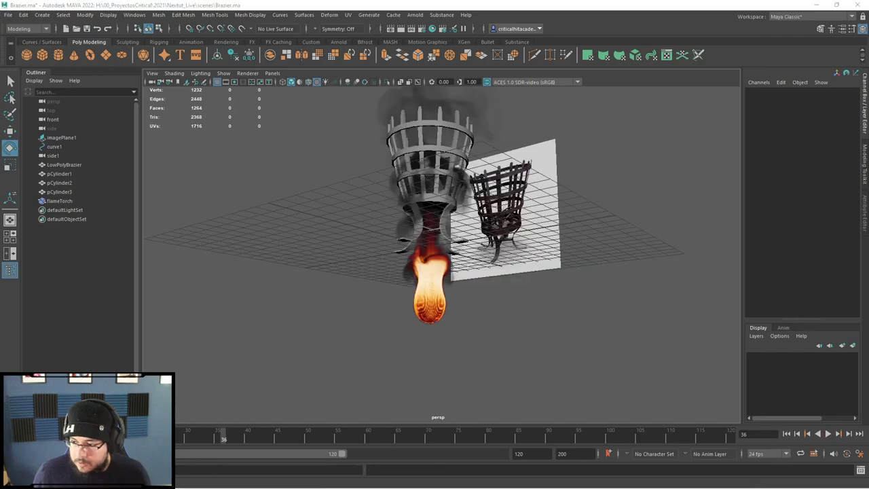
pyautogui.scroll(4, 528, 333)
pyautogui.keyDown('alt'); pyautogui.moveTo(530, 324); pyautogui.dragTo(530, 346); pyautogui.keyUp('alt')
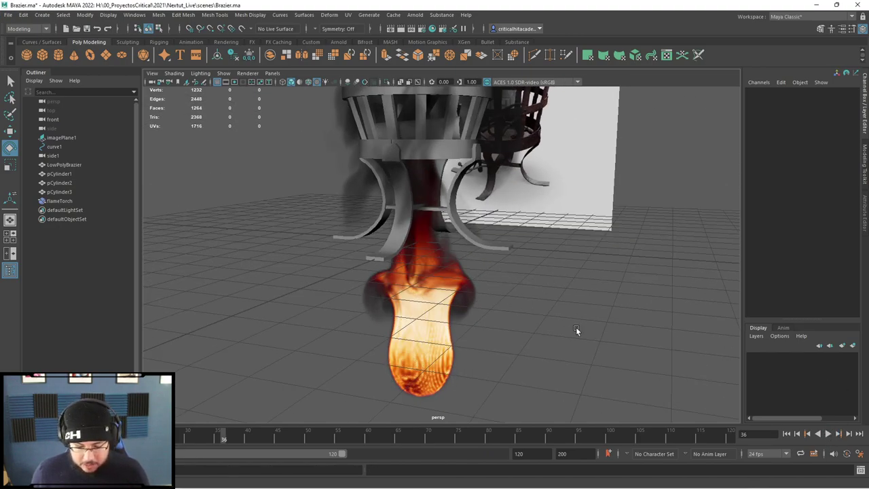
pyautogui.keyDown('alt'); pyautogui.moveTo(516, 272); pyautogui.dragTo(501, 251); pyautogui.keyUp('alt')
pyautogui.keyDown('alt'); pyautogui.moveTo(501, 251); pyautogui.dragTo(347, 234, button='right'); pyautogui.keyUp('alt')
pyautogui.keyDown('alt'); pyautogui.moveTo(347, 234); pyautogui.dragTo(380, 258); pyautogui.keyUp('alt')
pyautogui.keyDown('alt'); pyautogui.moveTo(380, 258); pyautogui.dragTo(456, 293, button='right'); pyautogui.keyUp('alt')
pyautogui.keyDown('alt'); pyautogui.moveTo(457, 290); pyautogui.dragTo(443, 221); pyautogui.keyUp('alt')
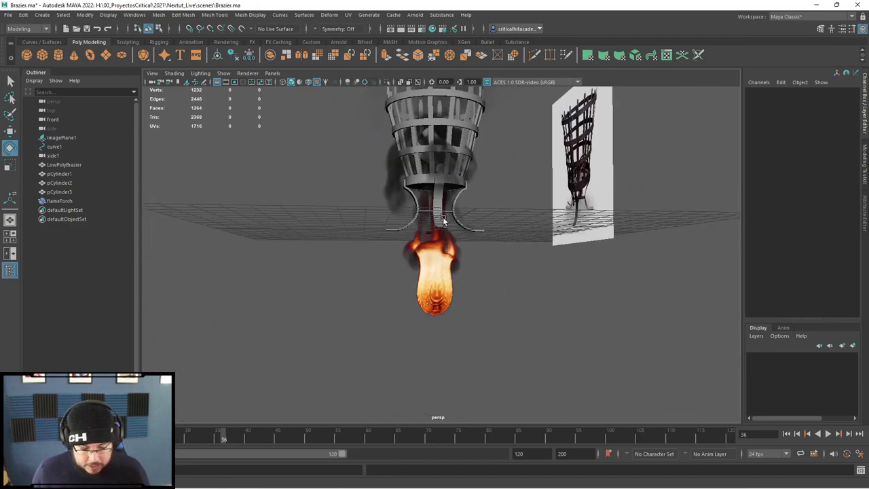
# Rewind the animation to frame 1 and view the flame's emitter sphere up close
pyautogui.click(787, 434)
pyautogui.scroll(10, 509, 343)
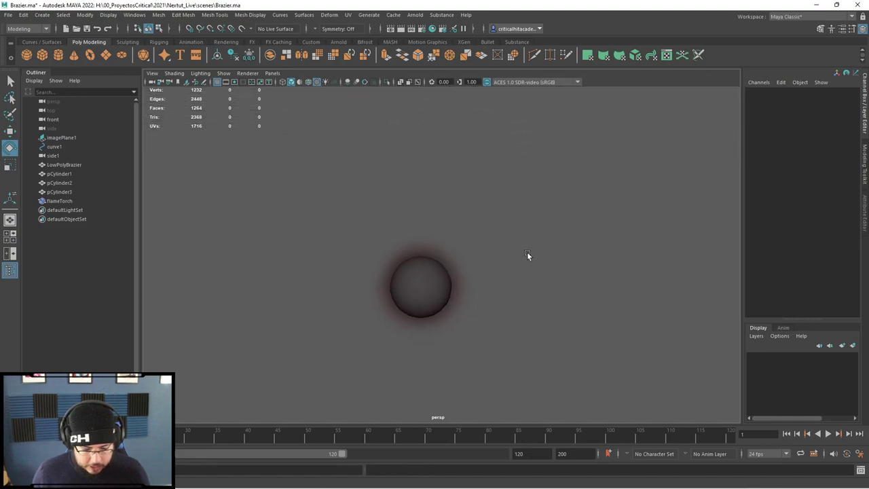
pyautogui.keyDown('alt'); pyautogui.moveTo(523, 260); pyautogui.dragTo(510, 283); pyautogui.keyUp('alt')
pyautogui.scroll(2, 510, 284)
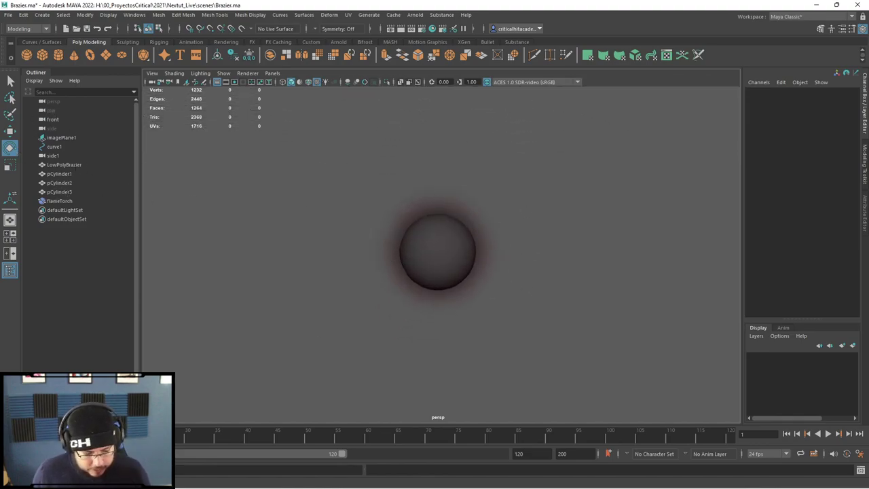
# Reopen the Bifrost Graph Editor, show the create_mesh_sphere node's parameters, and move the node away from assign_gray_shader
pyautogui.click(34, 480)
pyautogui.scroll(-1, 366, 294)
pyautogui.scroll(2, 354, 306)
pyautogui.keyDown('alt'); pyautogui.moveTo(354, 306); pyautogui.dragTo(540, 303, button='middle'); pyautogui.keyUp('alt')
pyautogui.scroll(6, 420, 302)
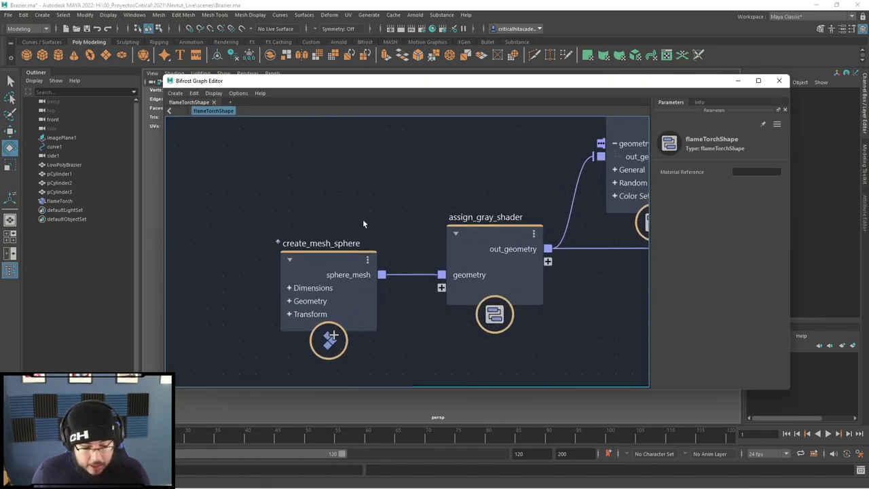
pyautogui.keyDown('alt'); pyautogui.moveTo(363, 219); pyautogui.dragTo(467, 196, button='middle'); pyautogui.keyUp('alt')
pyautogui.moveTo(437, 232); pyautogui.dragTo(365, 214)
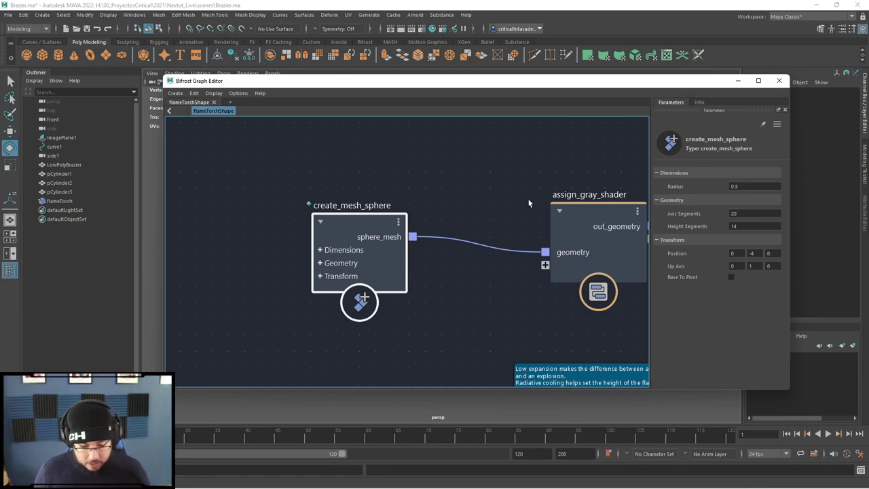
pyautogui.scroll(-2, 467, 207)
pyautogui.moveTo(466, 198); pyautogui.dragTo(407, 226, button='middle')
pyautogui.moveTo(333, 248); pyautogui.dragTo(345, 221)
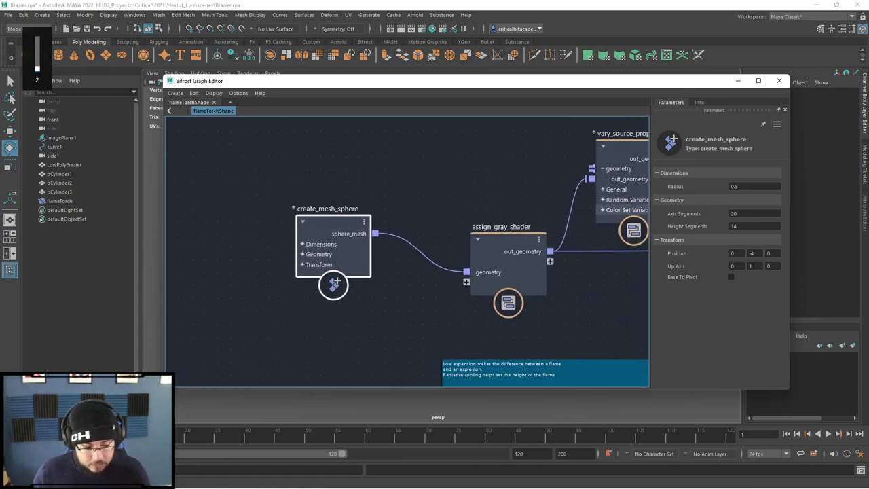
# Reposition the assign_gray_shader, vary_source_property, source_air1 and simulate_aero nodes in the graph while reviewing their parameters
pyautogui.moveTo(513, 238); pyautogui.dragTo(479, 214)
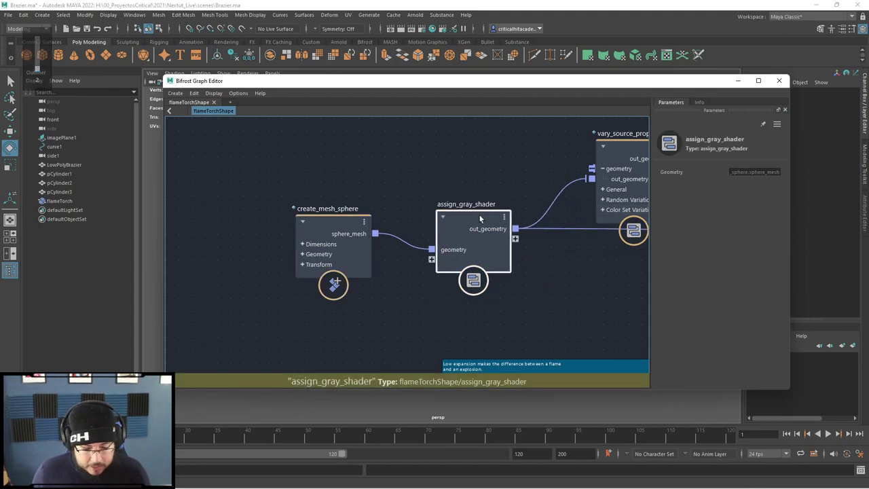
pyautogui.moveTo(457, 202); pyautogui.dragTo(325, 252, button='middle')
pyautogui.moveTo(472, 207)
pyautogui.mouseDown()
pyautogui.moveTo(464, 199)
pyautogui.moveTo(473, 190)
pyautogui.mouseUp()
pyautogui.moveTo(629, 194); pyautogui.dragTo(405, 296, button='middle')
pyautogui.moveTo(500, 177); pyautogui.dragTo(504, 169)
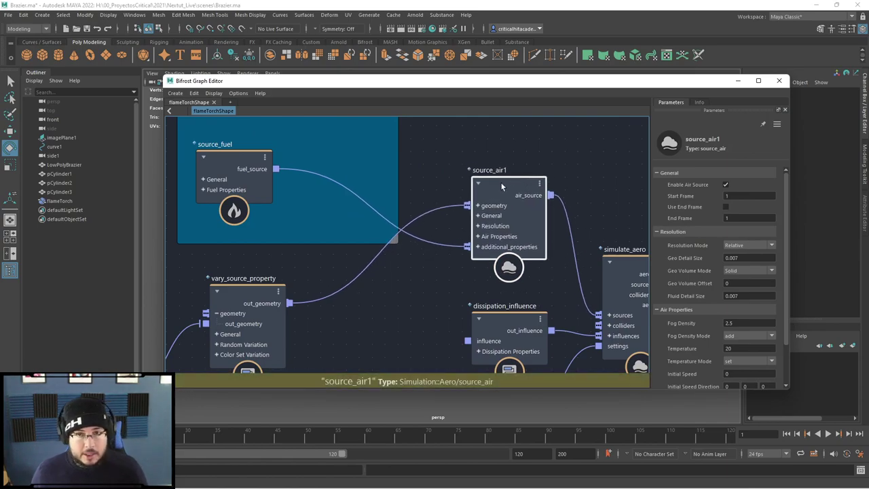
pyautogui.moveTo(518, 180); pyautogui.dragTo(505, 173)
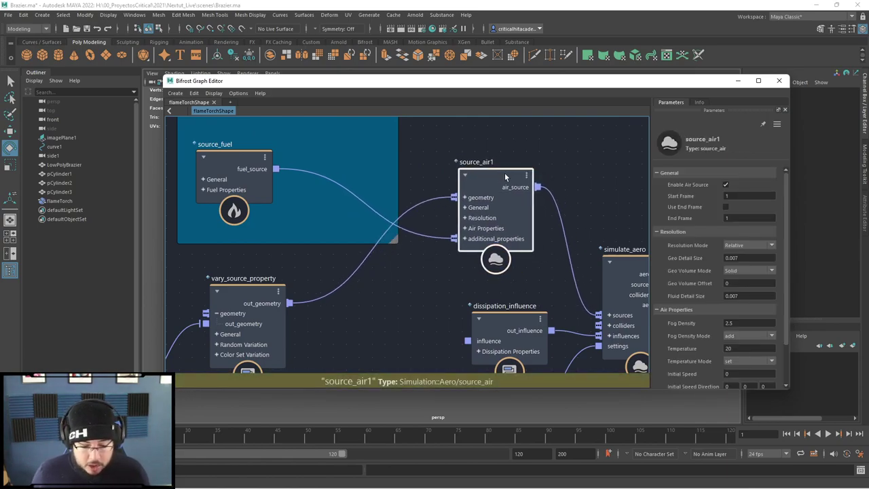
pyautogui.moveTo(590, 211); pyautogui.dragTo(421, 154, button='middle')
pyautogui.moveTo(471, 210); pyautogui.dragTo(475, 180)
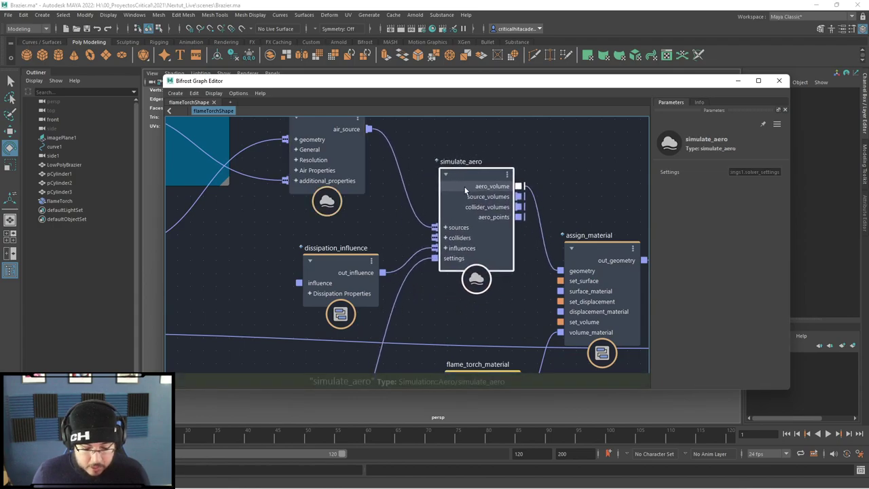
# Examine the parameters of the dissipation_influence and vary_source_property nodes
pyautogui.moveTo(431, 201); pyautogui.dragTo(470, 190, button='middle')
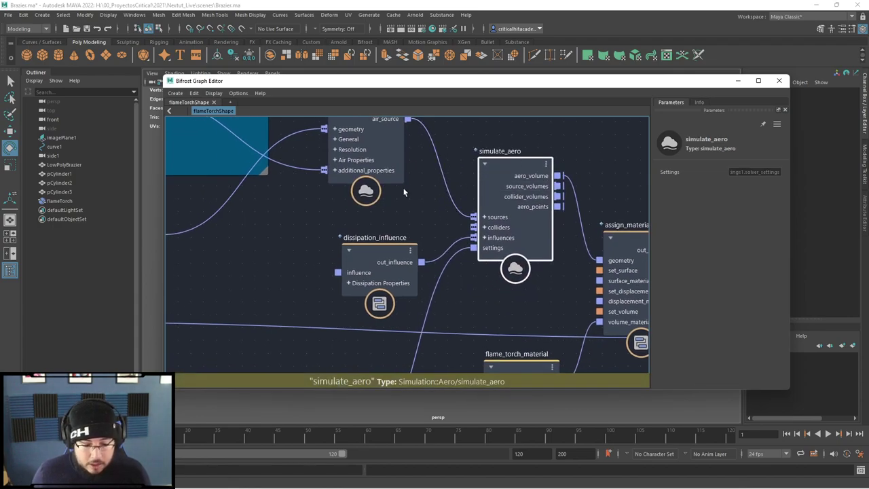
pyautogui.scroll(-1, 404, 193)
pyautogui.moveTo(404, 193); pyautogui.dragTo(514, 249, button='middle')
pyautogui.click(459, 289)
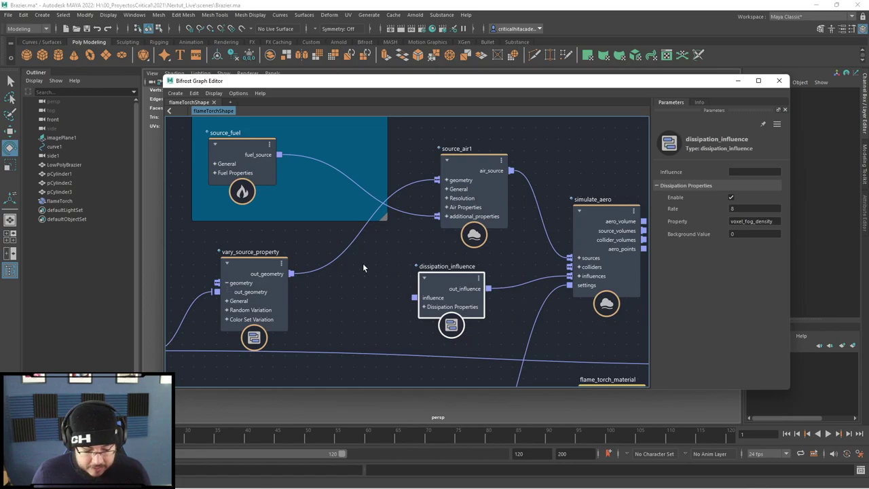
pyautogui.moveTo(362, 267); pyautogui.dragTo(533, 236, button='middle')
pyautogui.click(445, 253)
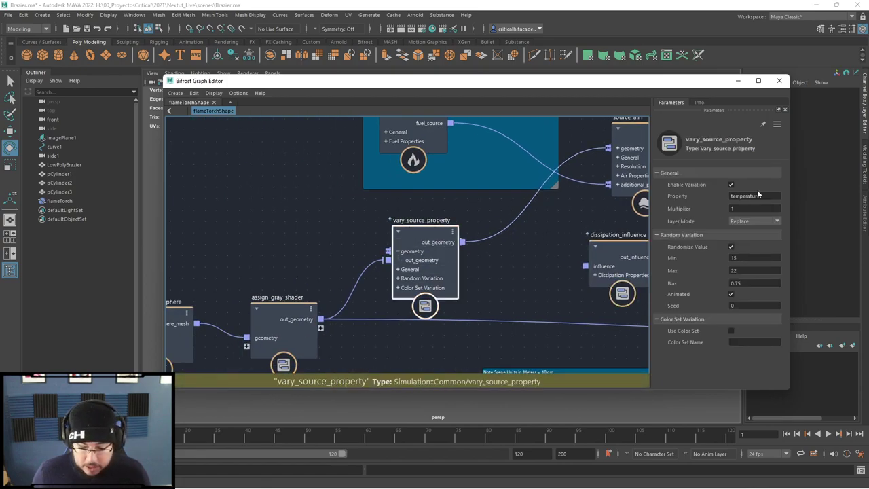
pyautogui.moveTo(500, 267); pyautogui.dragTo(439, 338, button='middle')
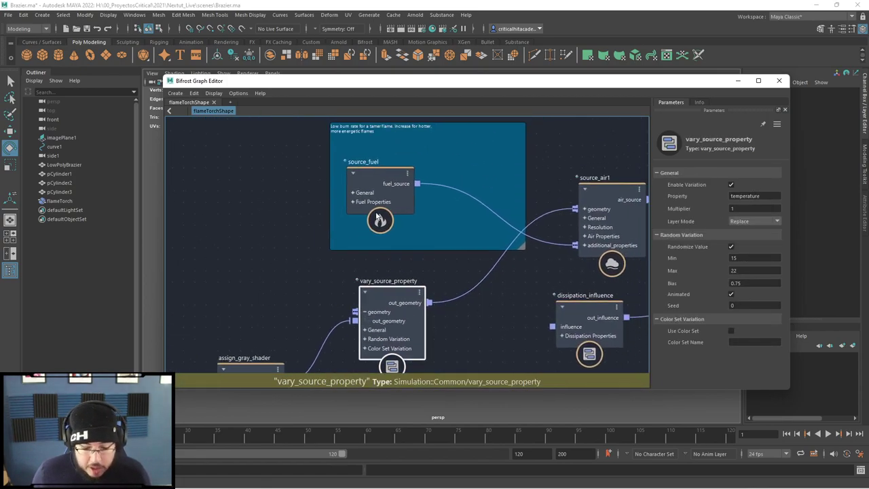
# Examine the source_fuel node's general and fuel properties in the flameTorch graph
pyautogui.click(370, 184)
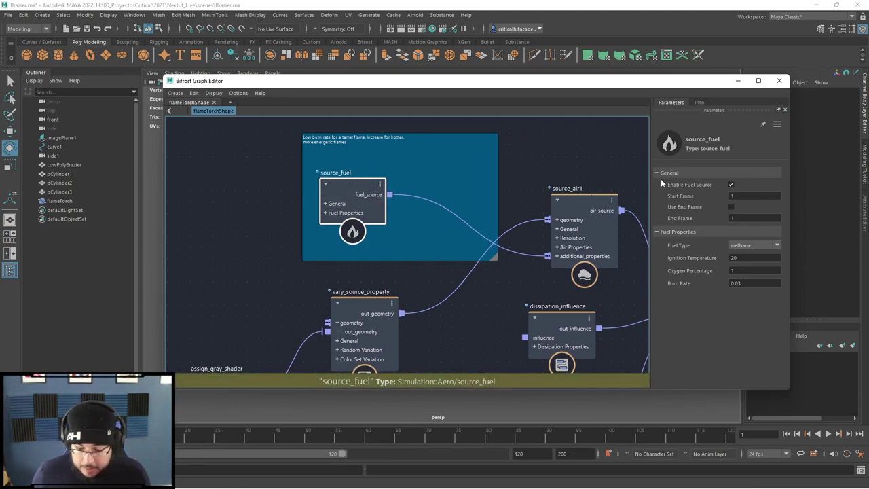
pyautogui.moveTo(548, 229); pyautogui.dragTo(454, 211, button='middle')
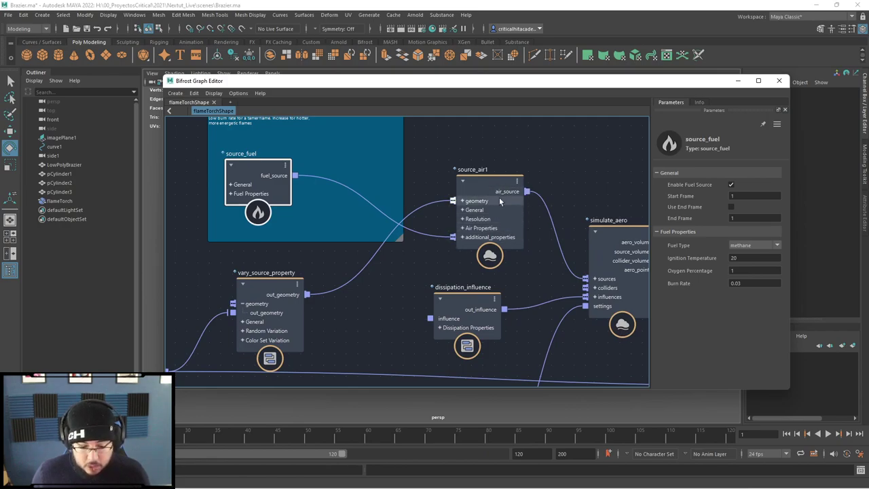
pyautogui.scroll(-1, 366, 297)
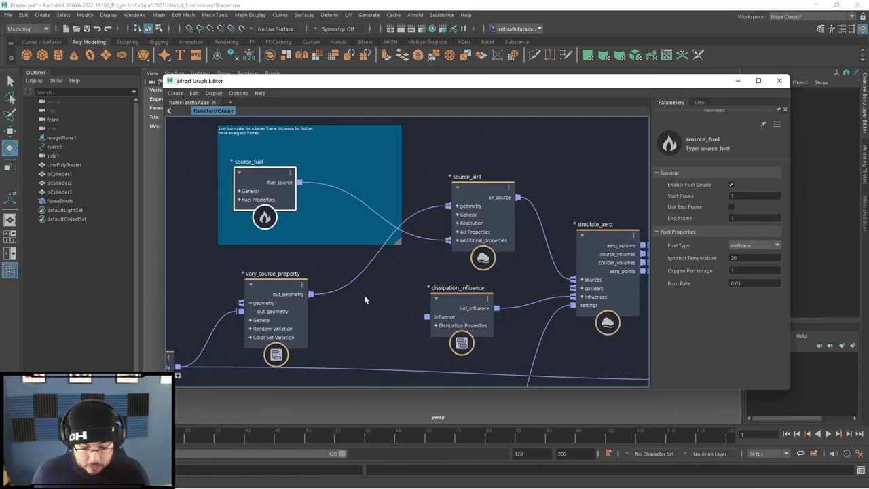
pyautogui.scroll(-1, 366, 297)
pyautogui.moveTo(493, 302); pyautogui.dragTo(525, 252, button='middle')
pyautogui.moveTo(626, 329); pyautogui.dragTo(690, 252, button='middle')
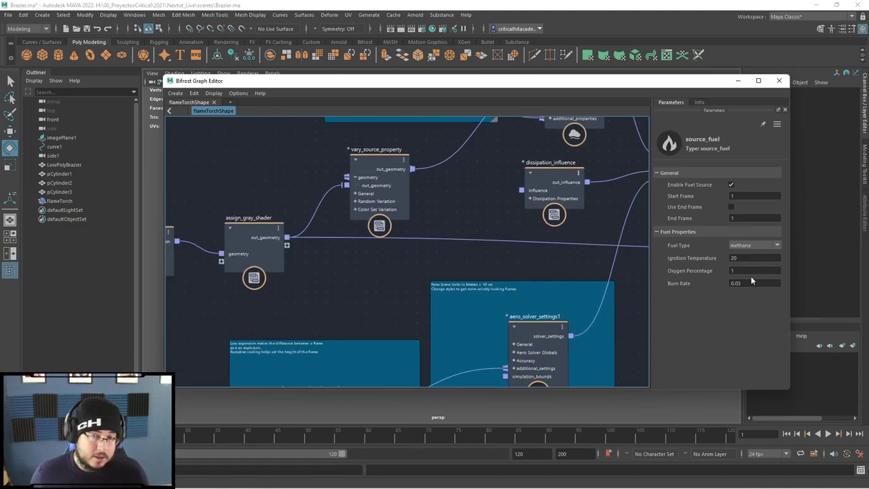
# Examine the thermodynamic and soot properties of the aero_combustion_settings node
pyautogui.scroll(-3, 371, 245)
pyautogui.moveTo(397, 291); pyautogui.dragTo(475, 193, button='middle')
pyautogui.scroll(3, 453, 283)
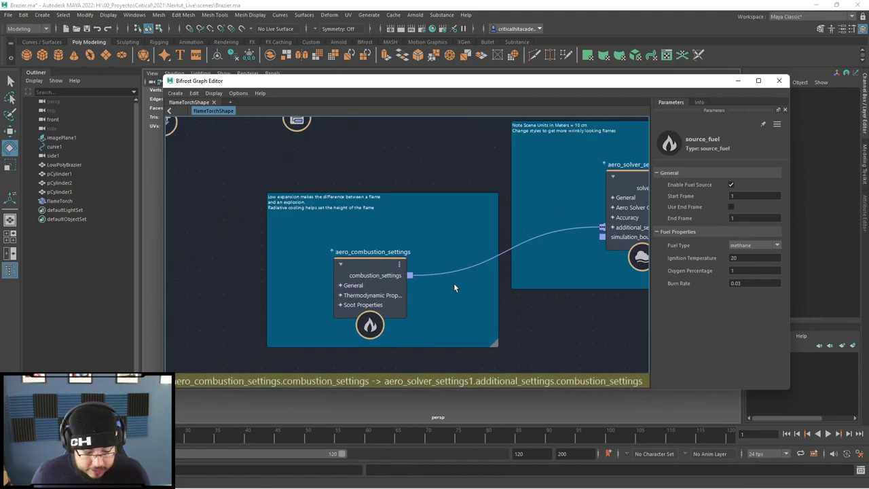
pyautogui.click(372, 242)
pyautogui.moveTo(373, 242); pyautogui.dragTo(367, 246)
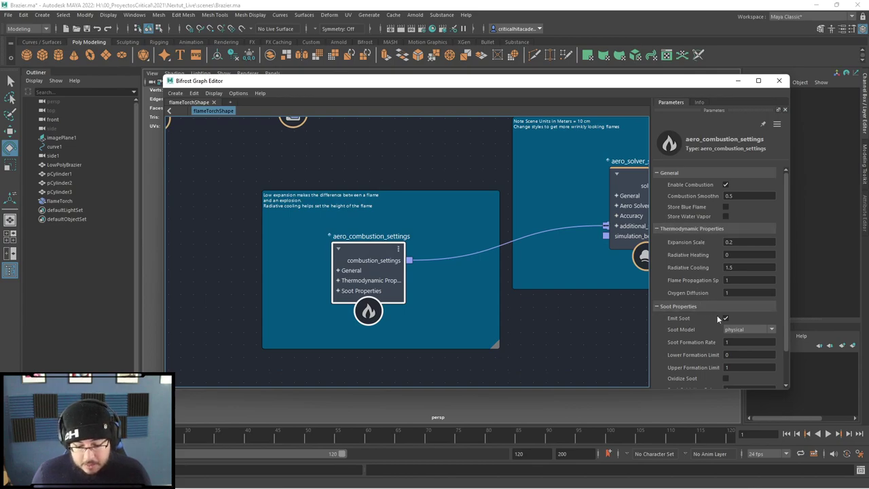
pyautogui.scroll(-1, 699, 326)
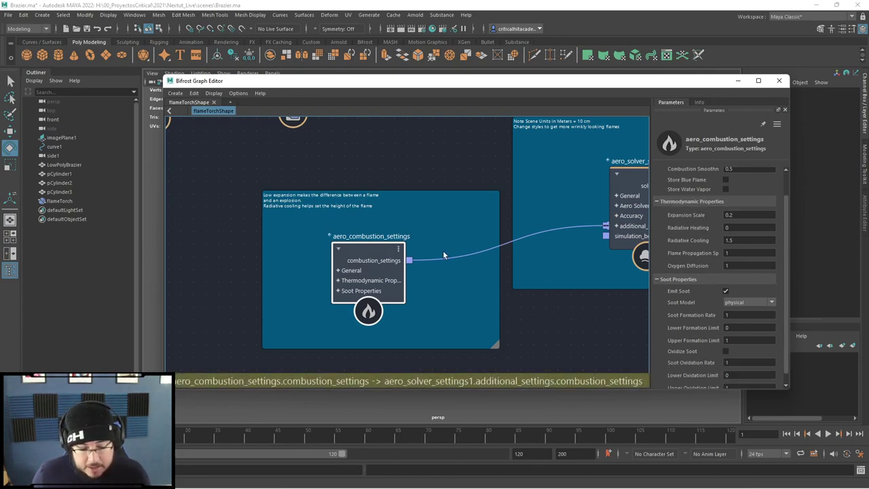
pyautogui.scroll(-1, 455, 245)
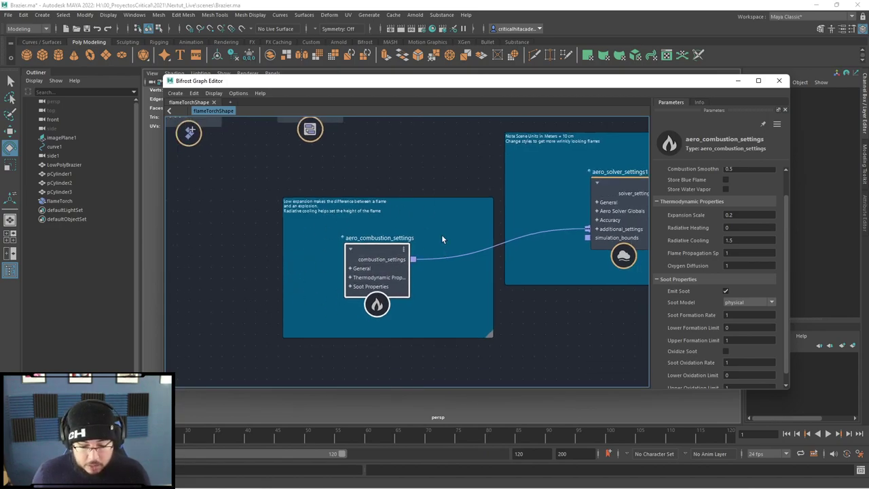
# Read the documentation of the aero_combustion_settings node, including its enable_combustion and combustion_smoothness options
pyautogui.scroll(-2, 442, 239)
pyautogui.moveTo(479, 217); pyautogui.dragTo(376, 250, button='middle')
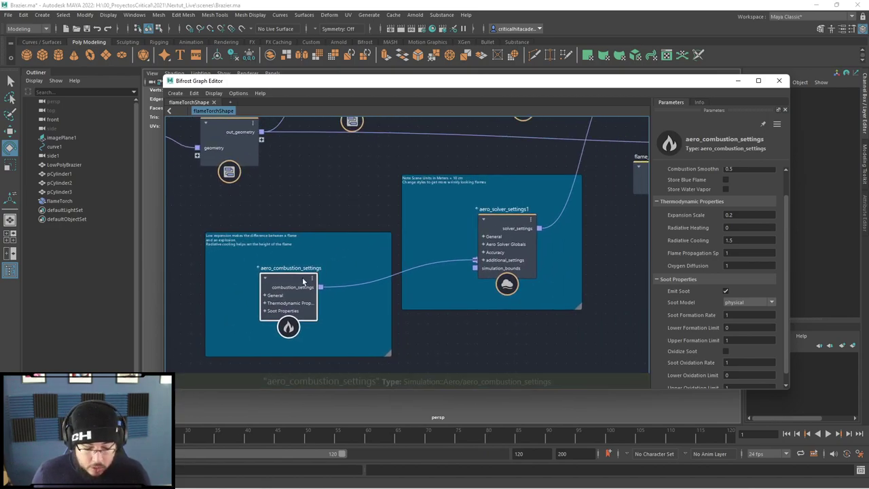
pyautogui.click(699, 103)
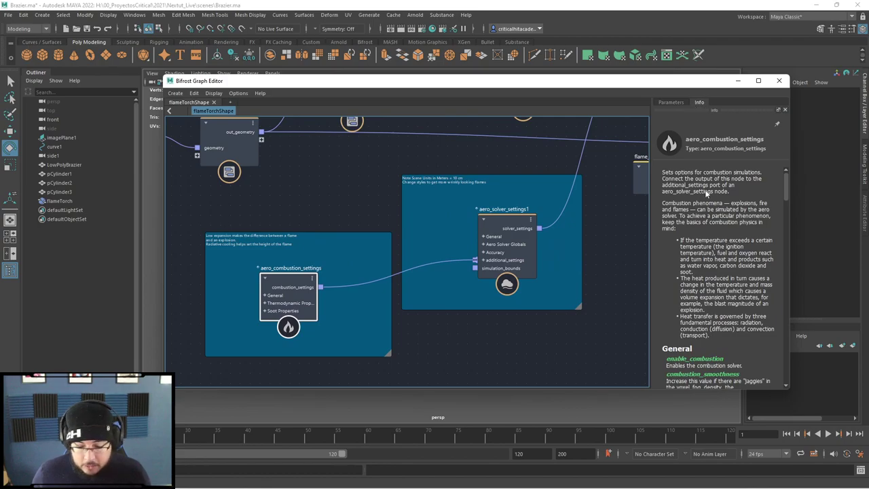
pyautogui.scroll(-5, 705, 193)
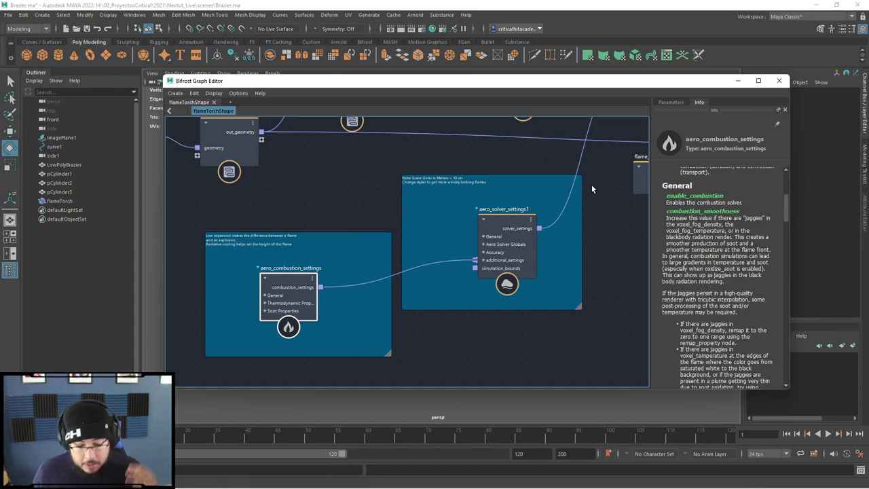
# Review the documentation and connections of the simulate_aero, assign_material, flame_torch_material and output nodes
pyautogui.moveTo(496, 225); pyautogui.dragTo(336, 314, button='middle')
pyautogui.click(439, 254)
pyautogui.moveTo(443, 297); pyautogui.dragTo(441, 332, button='middle')
pyautogui.click(454, 169)
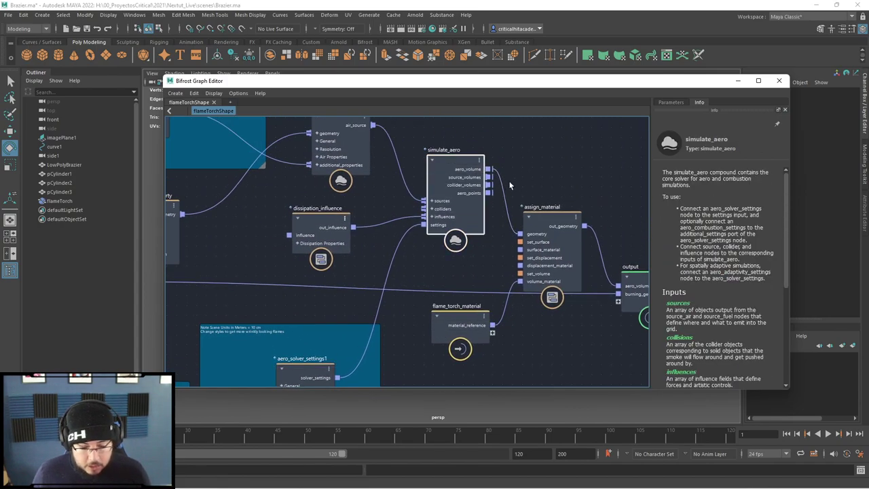
pyautogui.click(557, 220)
pyautogui.moveTo(557, 220); pyautogui.dragTo(522, 174, button='middle')
pyautogui.click(497, 314)
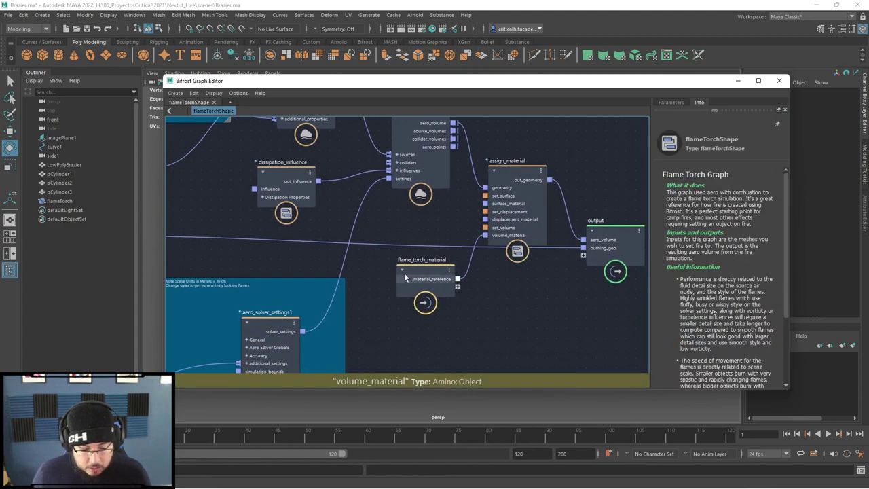
pyautogui.click(426, 272)
pyautogui.moveTo(507, 305); pyautogui.dragTo(455, 326, button='middle')
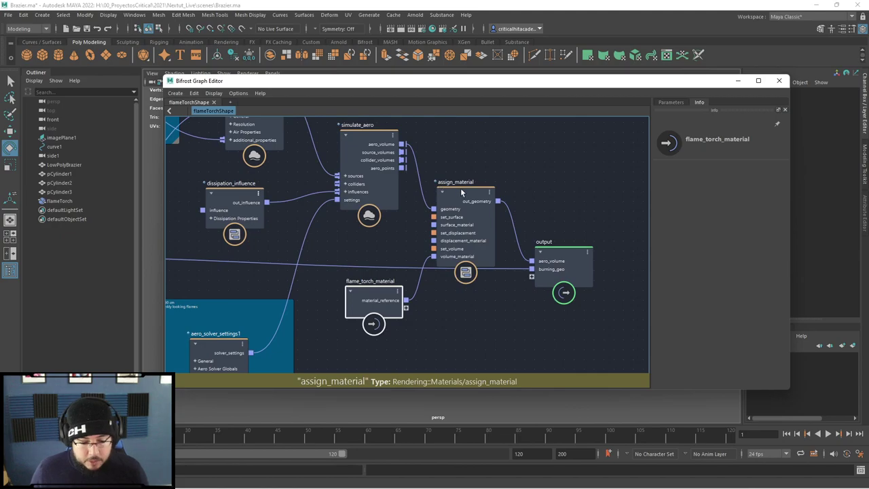
pyautogui.moveTo(559, 252); pyautogui.dragTo(569, 238)
pyautogui.moveTo(204, 272); pyautogui.dragTo(485, 239, button='middle')
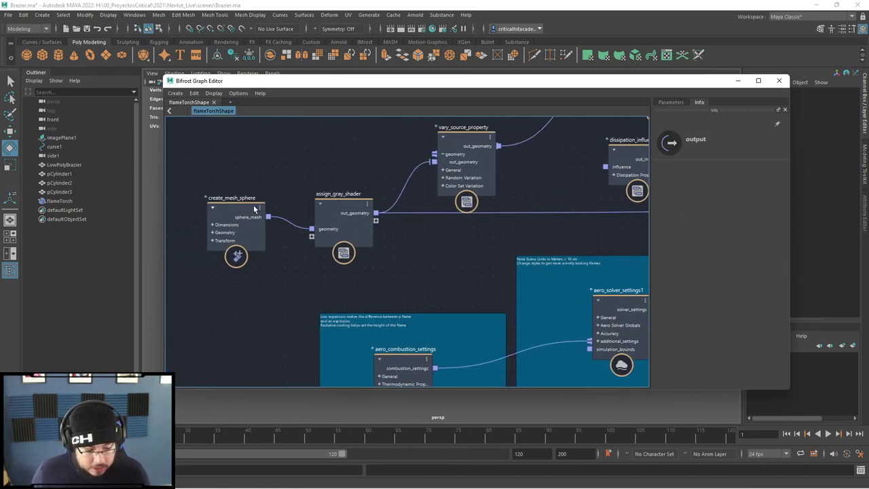
pyautogui.press('f')
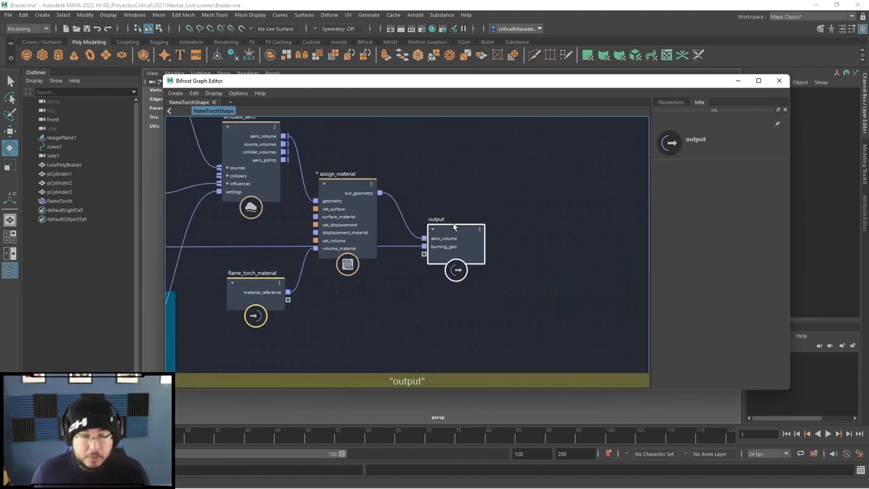
# Bring pCylinder1, pCylinder2 and pCylinder3 into the Bifrost graph together as a mesh input node, placed above create_mesh_sphere
pyautogui.keyDown('alt'); pyautogui.moveTo(379, 292); pyautogui.dragTo(528, 261, button='middle'); pyautogui.keyUp('alt')
pyautogui.keyDown('alt'); pyautogui.moveTo(277, 286); pyautogui.dragTo(587, 353, button='middle'); pyautogui.keyUp('alt')
pyautogui.scroll(-2, 551, 304)
pyautogui.keyDown('alt'); pyautogui.moveTo(410, 296); pyautogui.dragTo(499, 309, button='middle'); pyautogui.keyUp('alt')
pyautogui.scroll(-1, 498, 309)
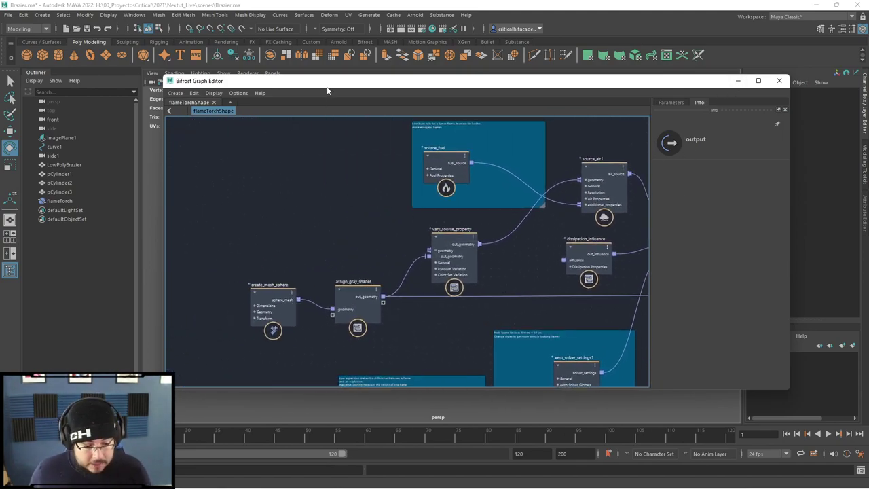
pyautogui.moveTo(327, 83); pyautogui.dragTo(376, 79)
pyautogui.click(68, 175)
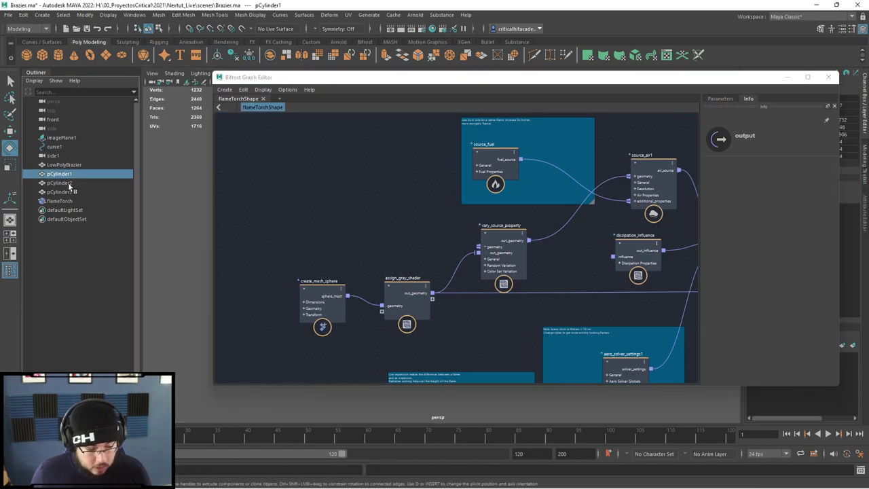
pyautogui.keyDown('ctrl'); pyautogui.click(70, 184); pyautogui.keyUp('ctrl')
pyautogui.keyDown('ctrl'); pyautogui.click(71, 193); pyautogui.keyUp('ctrl')
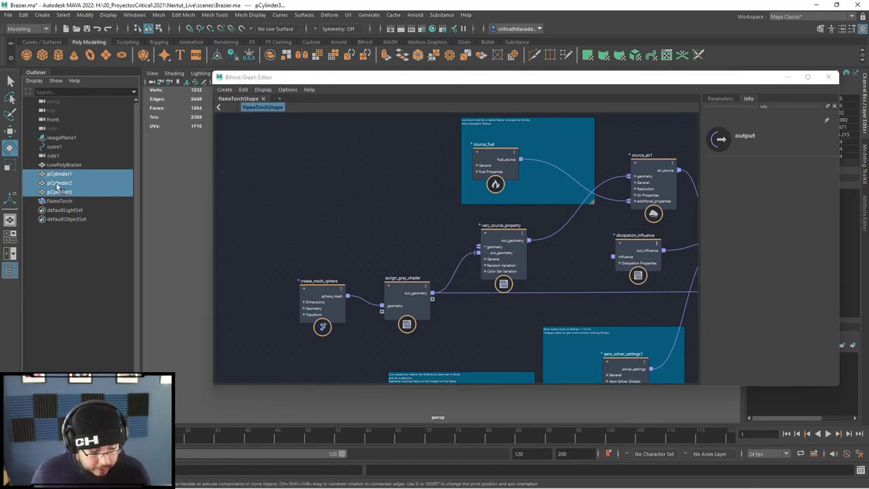
pyautogui.moveTo(372, 182); pyautogui.dragTo(388, 189, button='middle')
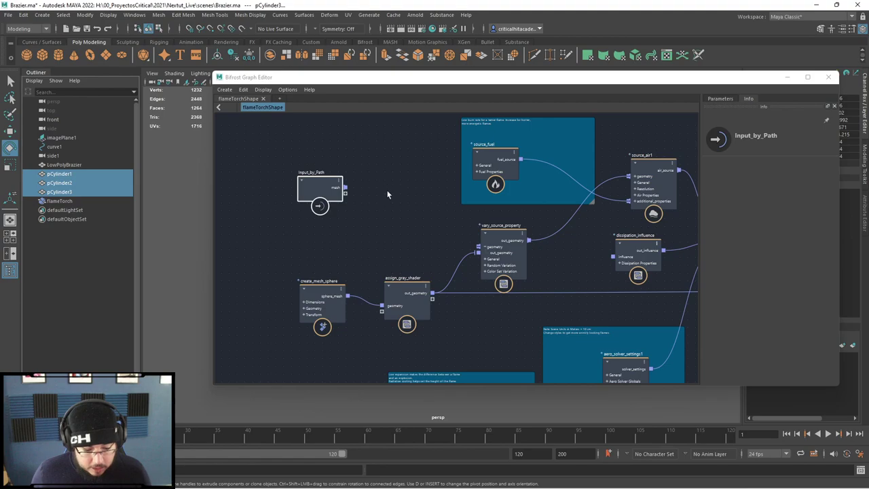
pyautogui.scroll(2, 388, 191)
pyautogui.moveTo(314, 181); pyautogui.dragTo(358, 181)
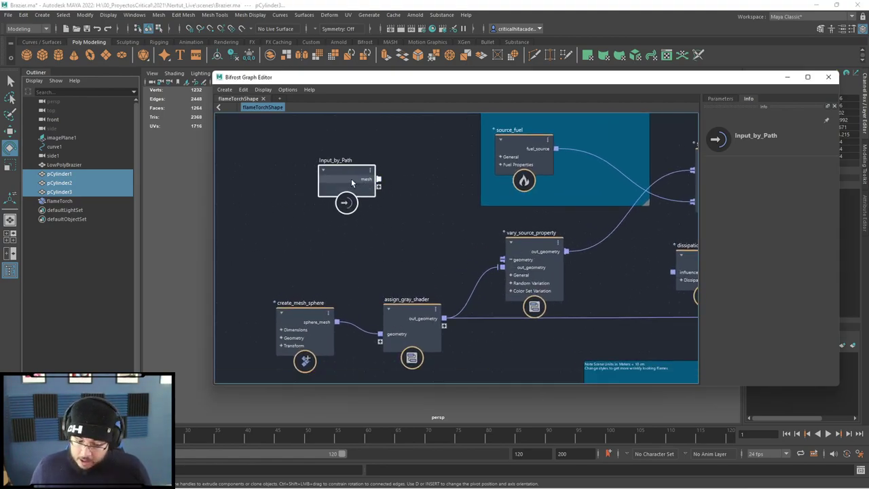
pyautogui.moveTo(422, 218); pyautogui.dragTo(352, 214, button='middle')
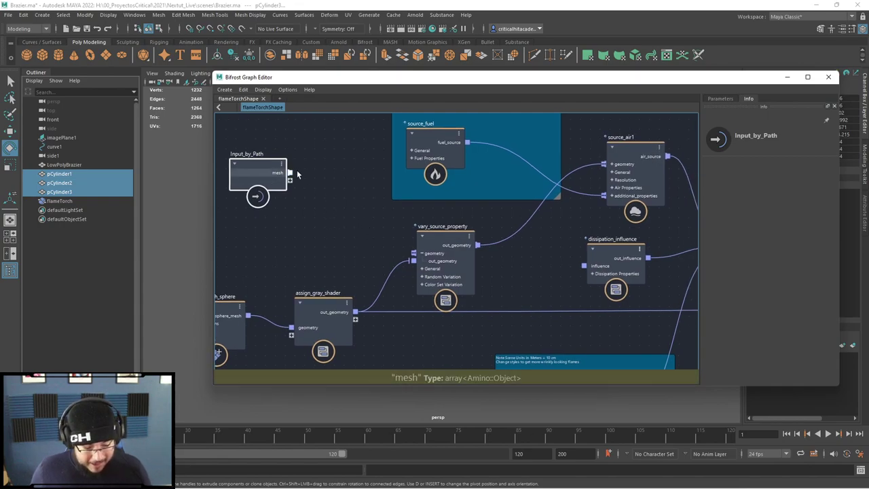
# Connect the cylinder input node's mesh output to vary_source_property's geometry and to the output node's burning_geo port
pyautogui.moveTo(291, 175); pyautogui.dragTo(413, 253)
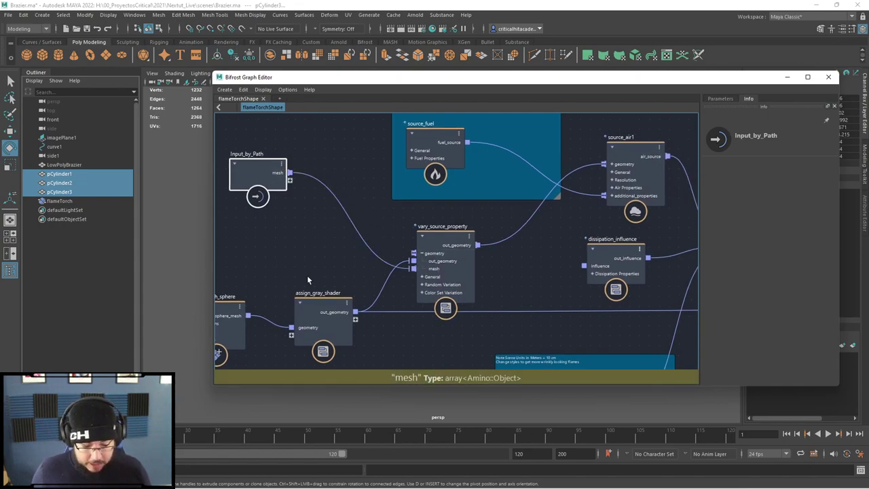
pyautogui.moveTo(307, 275); pyautogui.dragTo(356, 269, button='middle')
pyautogui.moveTo(441, 199); pyautogui.dragTo(346, 213, button='middle')
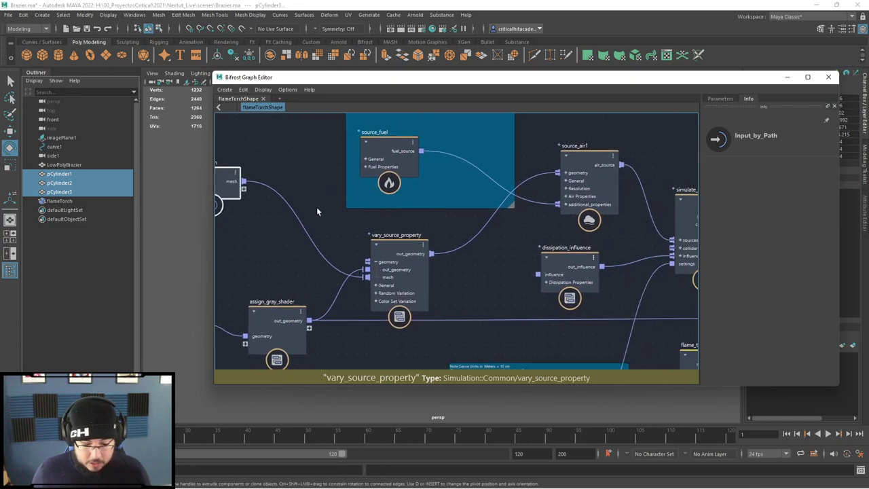
pyautogui.moveTo(605, 173); pyautogui.dragTo(528, 189, button='middle')
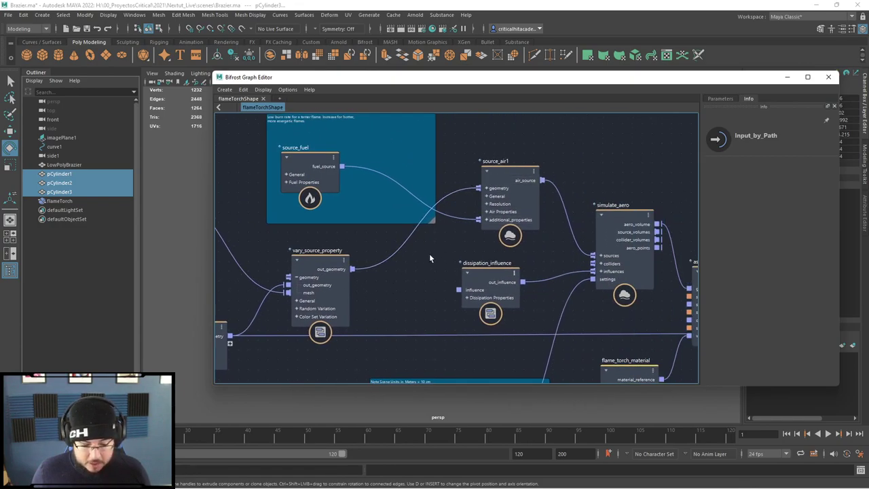
pyautogui.moveTo(430, 258); pyautogui.dragTo(447, 210, button='middle')
pyautogui.scroll(-1, 466, 240)
pyautogui.moveTo(466, 240); pyautogui.dragTo(570, 216, button='middle')
pyautogui.scroll(-2, 514, 259)
pyautogui.moveTo(513, 262); pyautogui.dragTo(433, 246, button='middle')
pyautogui.scroll(-2, 514, 260)
pyautogui.moveTo(527, 251); pyautogui.dragTo(518, 252, button='middle')
pyautogui.scroll(-1, 471, 249)
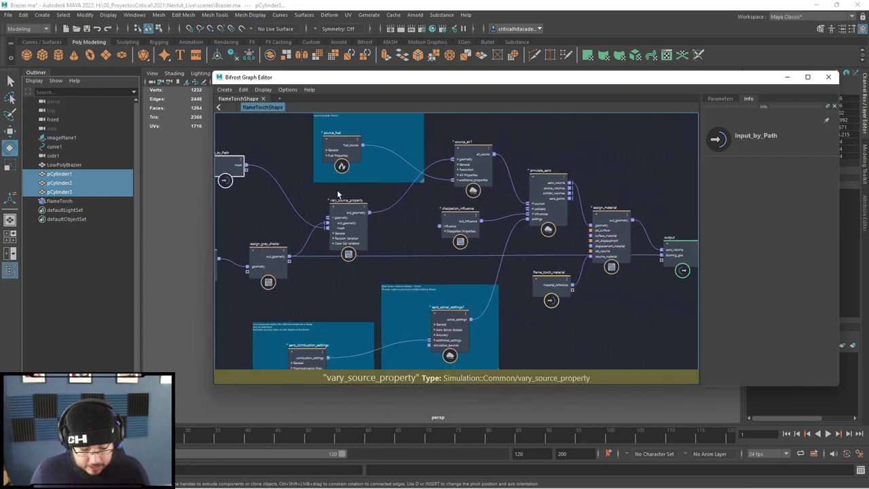
pyautogui.scroll(-1, 353, 198)
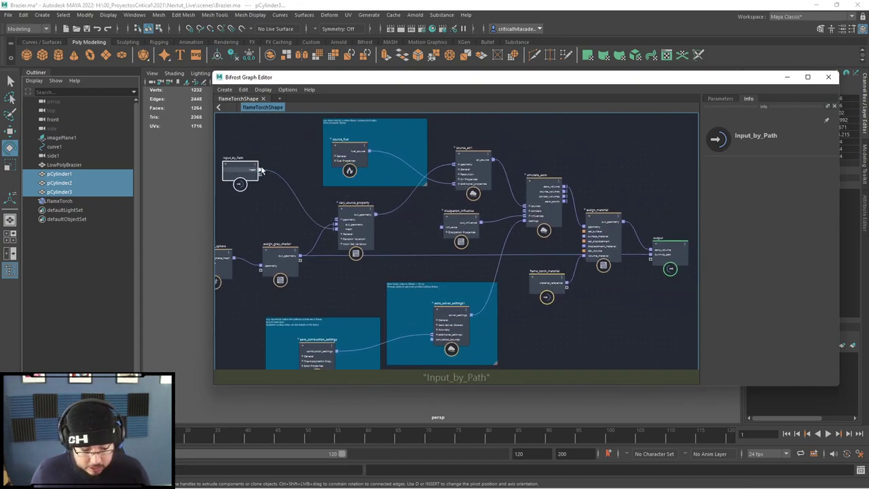
pyautogui.moveTo(260, 171); pyautogui.dragTo(654, 255)
# Delete the create_mesh_sphere and assign_gray_shader nodes and inspect the graph's output node
pyautogui.moveTo(330, 247); pyautogui.dragTo(441, 228, button='middle')
pyautogui.moveTo(405, 205); pyautogui.dragTo(292, 258)
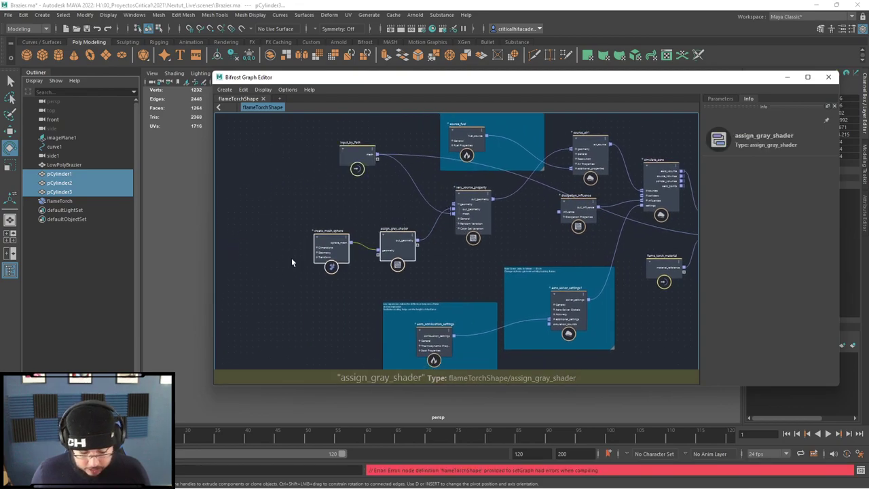
pyautogui.press('Delete')
pyautogui.moveTo(440, 279); pyautogui.dragTo(72, 341, button='middle')
pyautogui.scroll(5, 440, 303)
pyautogui.moveTo(458, 315); pyautogui.dragTo(501, 296, button='middle')
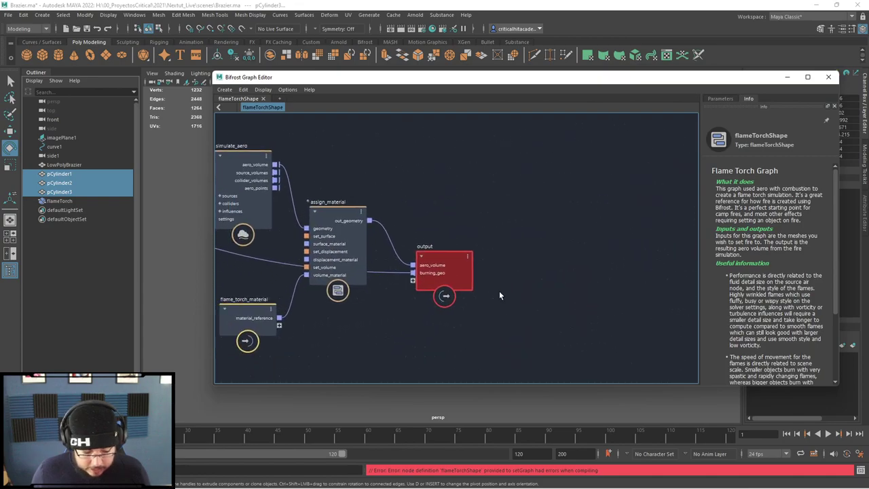
pyautogui.scroll(5, 500, 296)
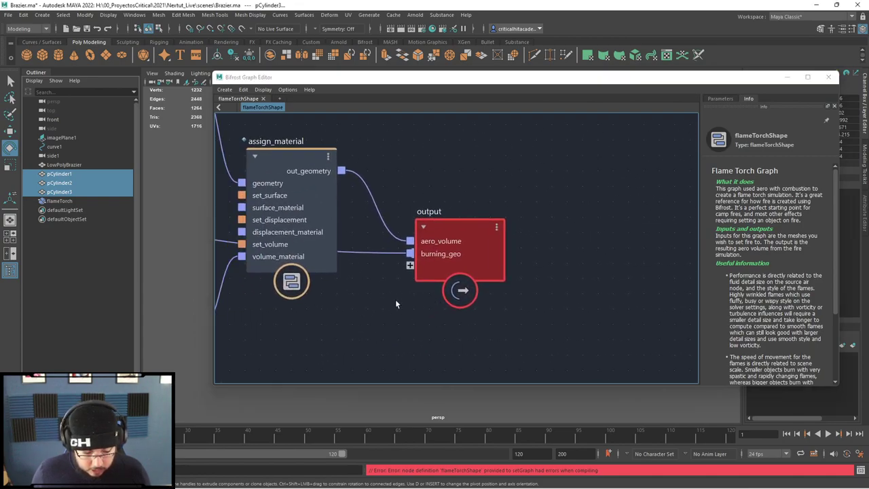
# Undo the node deletion and the mesh connection to burning_geo, and check that port's options
pyautogui.hotkey('ctrl', 'z')
pyautogui.hotkey('ctrl', 'z')
pyautogui.keyDown('alt'); pyautogui.moveTo(396, 301); pyautogui.dragTo(449, 302, button='middle'); pyautogui.keyUp('alt')
pyautogui.keyDown('alt'); pyautogui.moveTo(450, 301); pyautogui.dragTo(483, 271, button='right'); pyautogui.keyUp('alt')
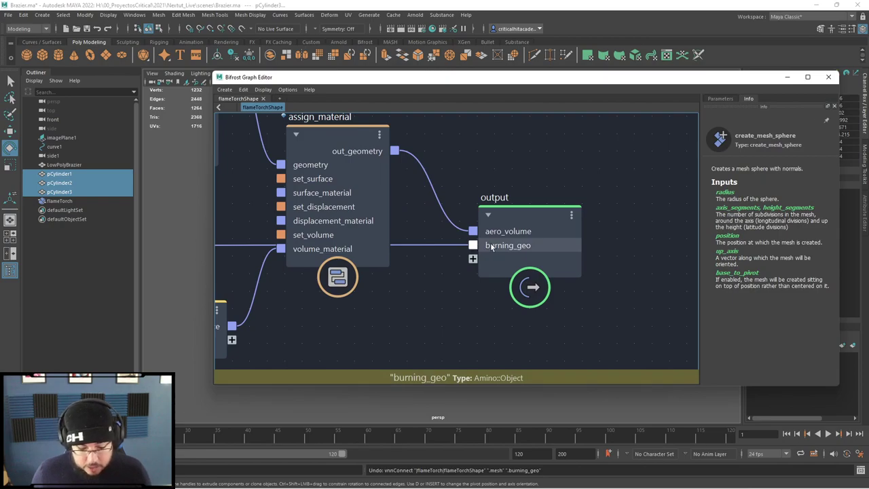
pyautogui.rightClick(490, 247)
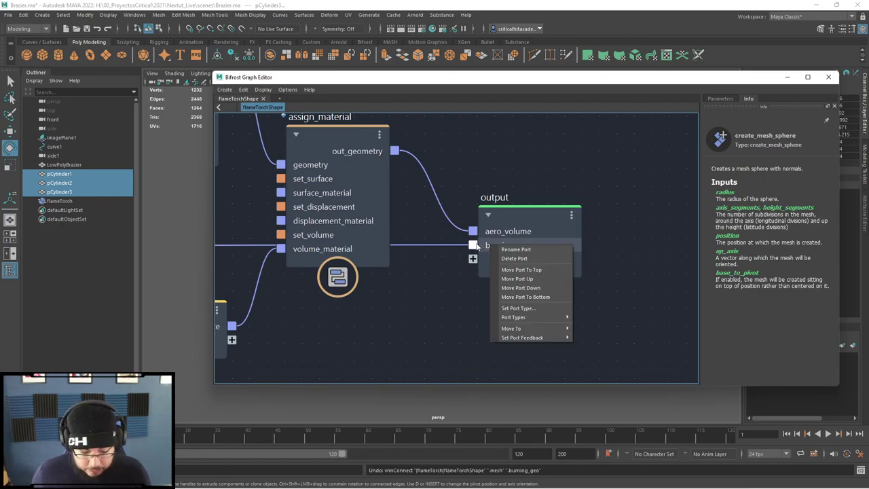
pyautogui.click(480, 249)
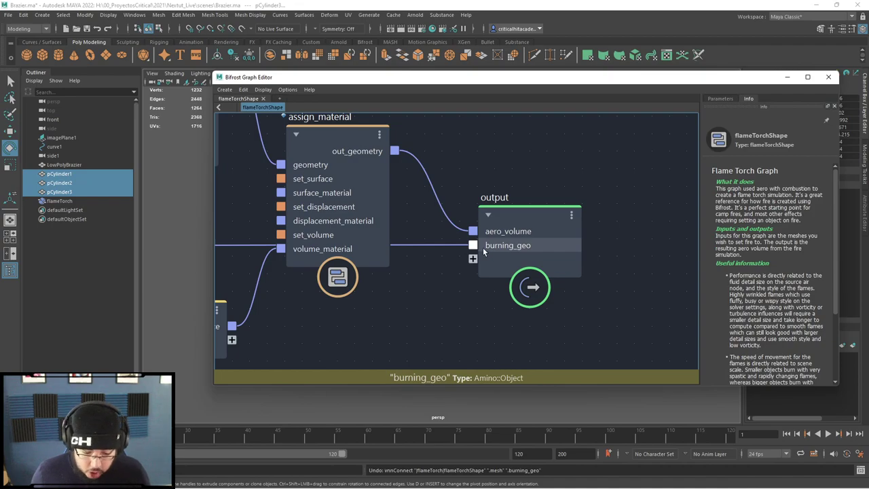
# Delete the Input_by_Path node that brings the three cylinders into the graph
pyautogui.scroll(-3, 397, 293)
pyautogui.keyDown('alt'); pyautogui.moveTo(319, 292); pyautogui.dragTo(679, 278, button='middle'); pyautogui.keyUp('alt')
pyautogui.scroll(-3, 303, 283)
pyautogui.keyDown('alt'); pyautogui.moveTo(460, 283); pyautogui.dragTo(611, 306, button='middle'); pyautogui.keyUp('alt')
pyautogui.keyDown('alt'); pyautogui.moveTo(303, 262); pyautogui.dragTo(531, 302, button='middle'); pyautogui.keyUp('alt')
pyautogui.click(411, 187)
pyautogui.click(414, 227)
pyautogui.click(412, 190)
pyautogui.press('Delete')
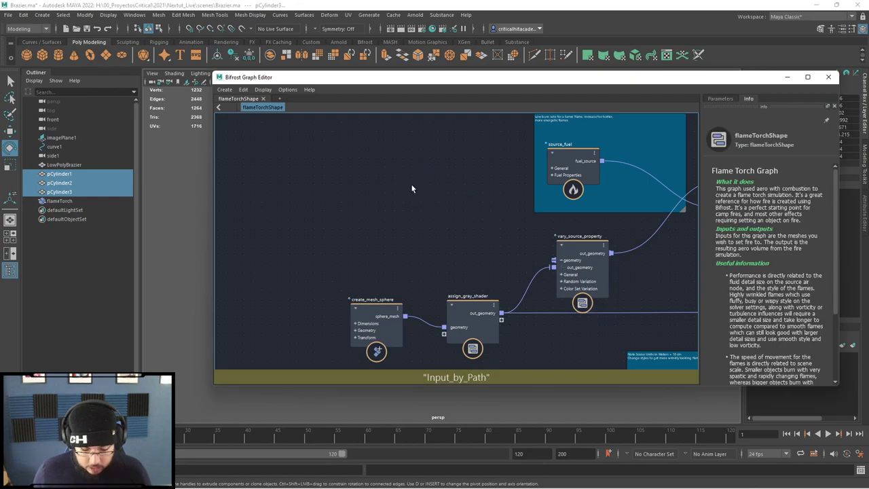
# Combine pCylinder1, pCylinder2 and pCylinder3 into a single mesh
pyautogui.click(72, 176)
pyautogui.keyDown('shift'); pyautogui.click(71, 189); pyautogui.keyUp('shift')
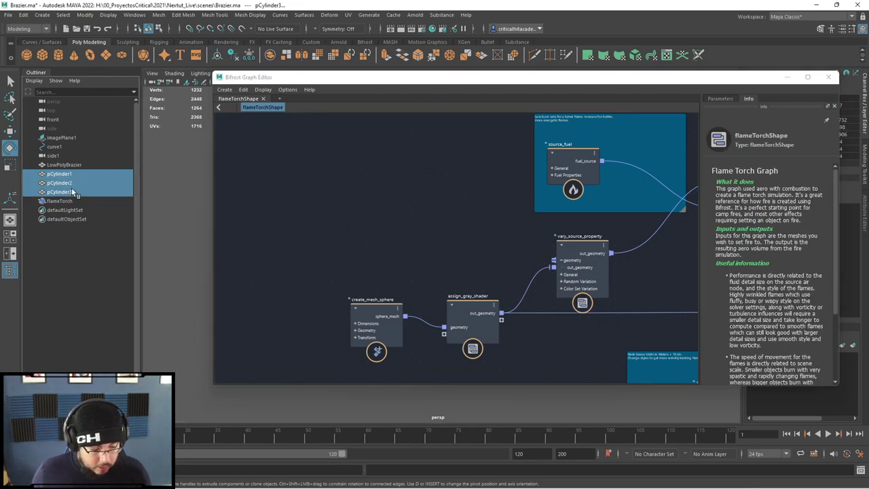
pyautogui.click(250, 55)
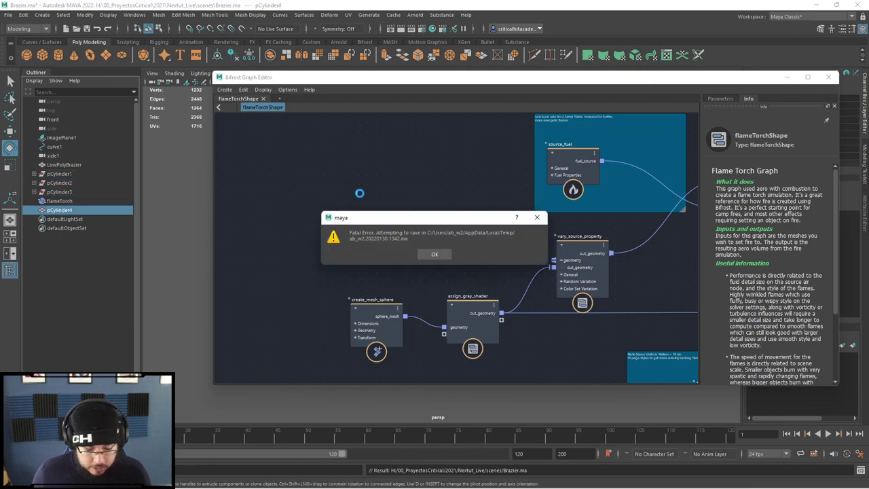
# Dismiss the fatal error message and cancel the Autodesk error report without sending it
pyautogui.click(435, 255)
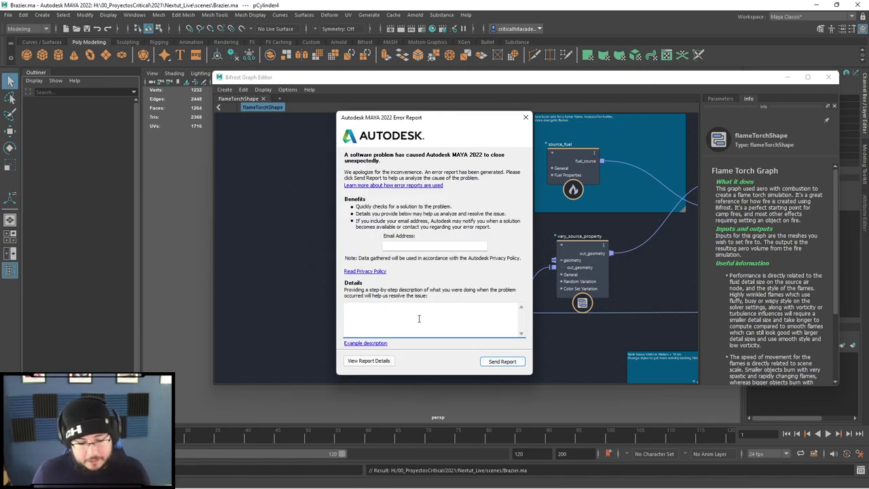
pyautogui.click(525, 117)
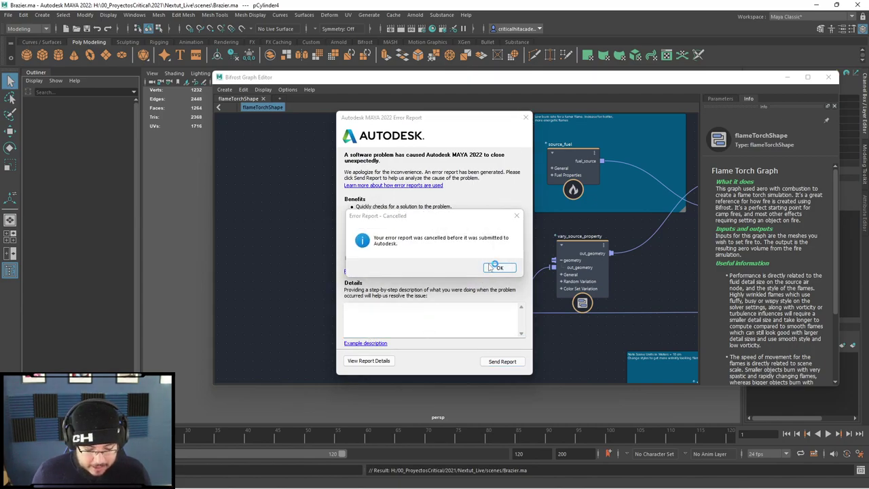
pyautogui.click(495, 267)
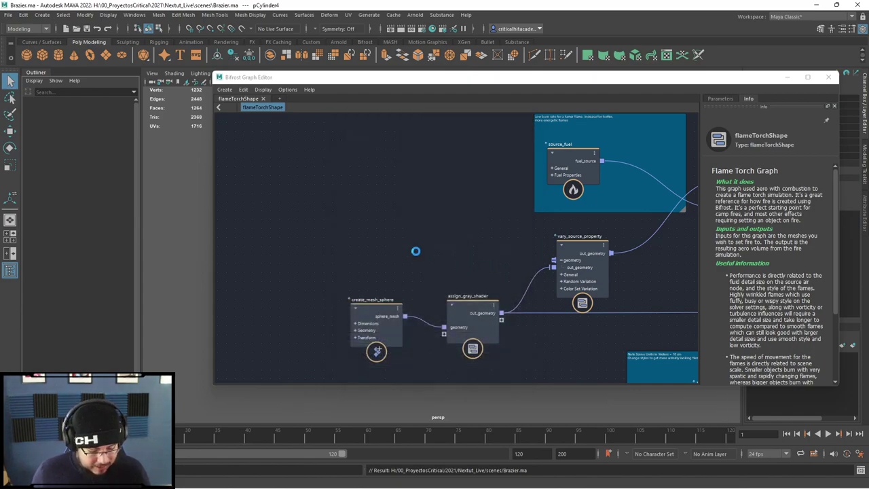
# Search Windows for maya to relaunch Maya 2022
pyautogui.press('super')
pyautogui.write('maya')
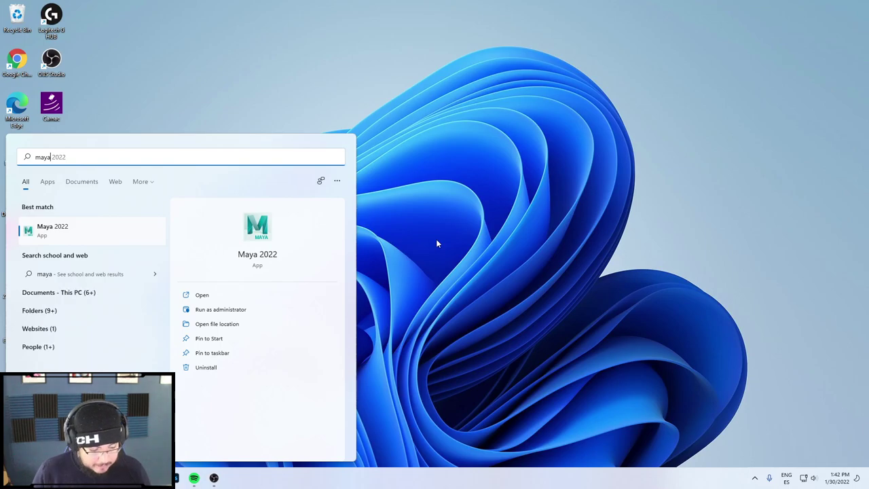
# Launch Maya 2022 and dismiss the What's New Highlight Settings dialog
pyautogui.press('Return')
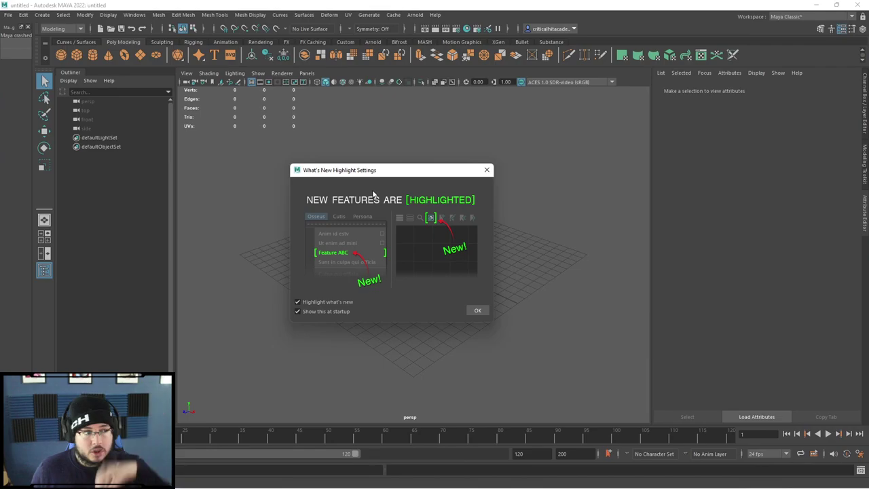
pyautogui.click(487, 170)
pyautogui.click(28, 26)
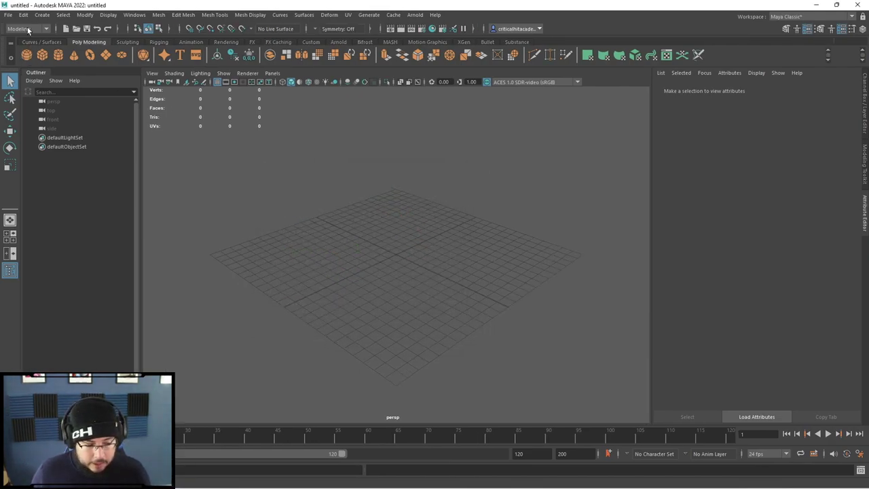
pyautogui.click(9, 15)
pyautogui.moveTo(120, 298)
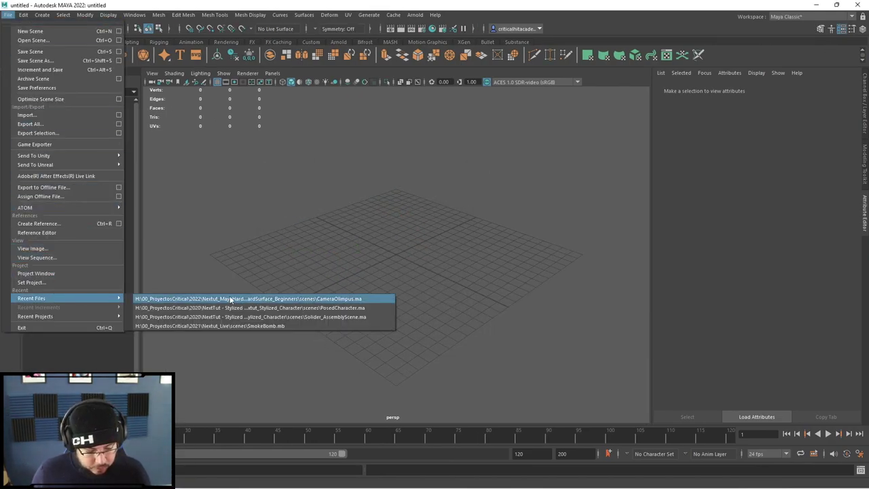
pyautogui.click(236, 365)
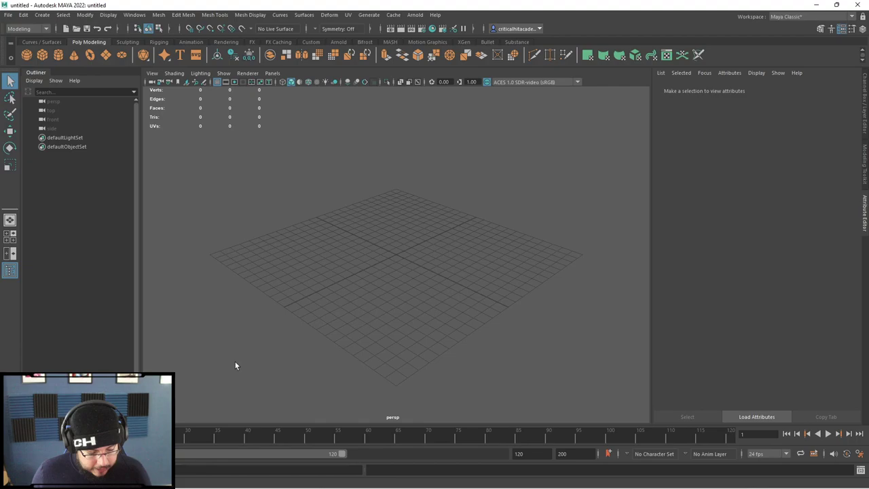
# Bring up the scene opening dialog and set the project to the Nextut_Live folder inside H:\00_ProyectosCritical\2021
pyautogui.click(8, 15)
pyautogui.click(56, 41)
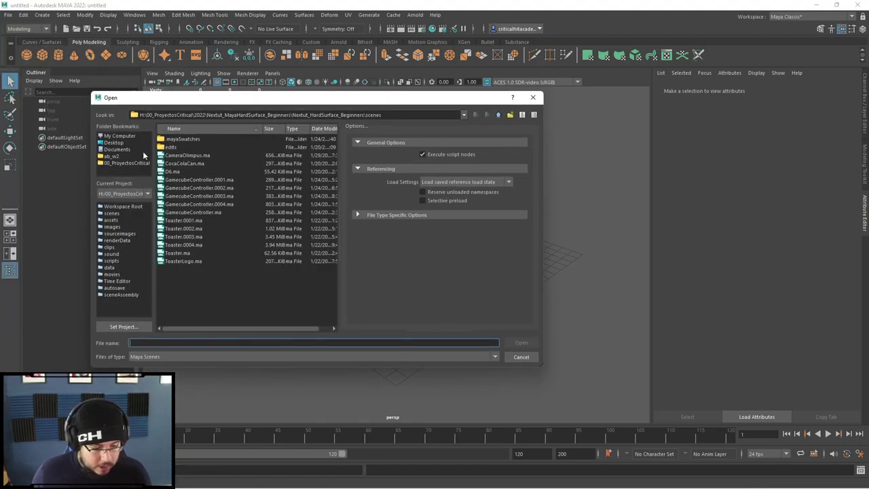
pyautogui.click(128, 163)
pyautogui.doubleClick(171, 147)
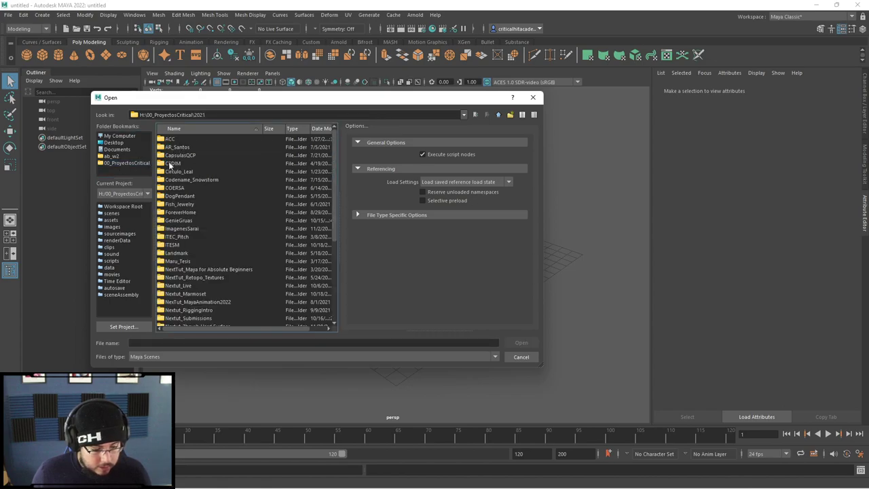
pyautogui.click(119, 328)
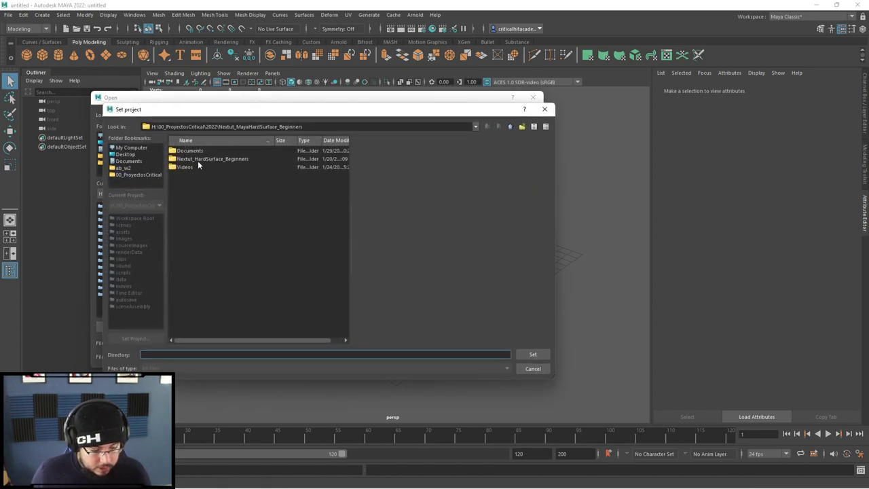
pyautogui.click(511, 126)
pyautogui.click(510, 126)
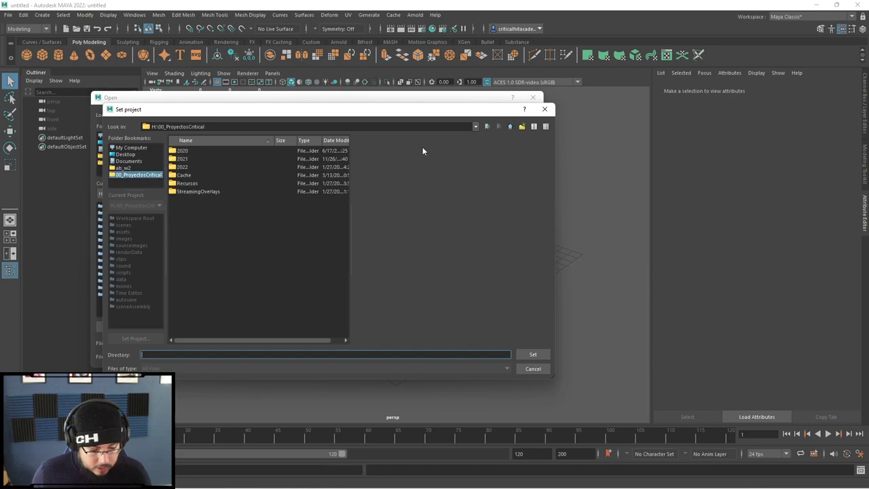
pyautogui.doubleClick(181, 159)
pyautogui.click(194, 298)
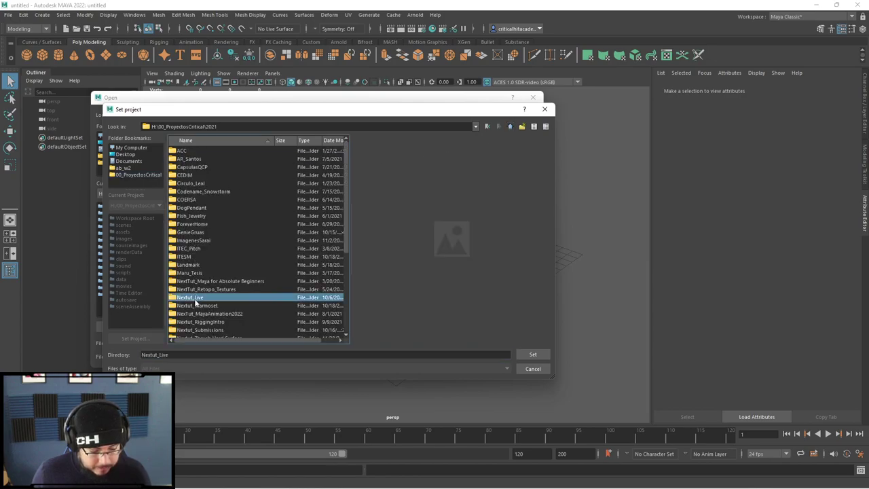
pyautogui.click(533, 354)
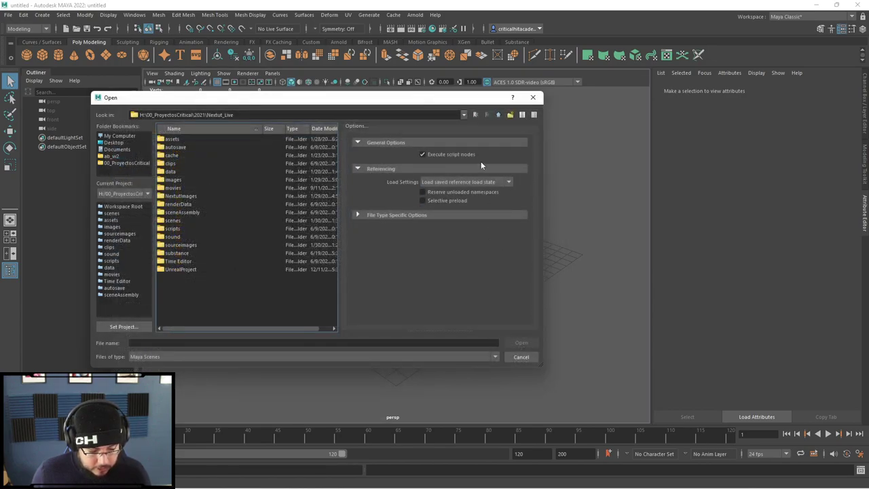
# Open the scene Brazier.ma from the project's scenes folder
pyautogui.doubleClick(188, 220)
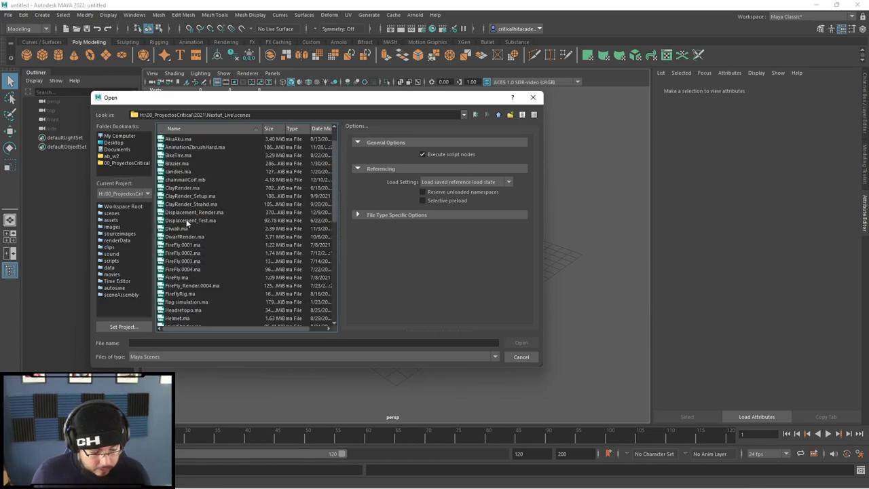
pyautogui.doubleClick(178, 163)
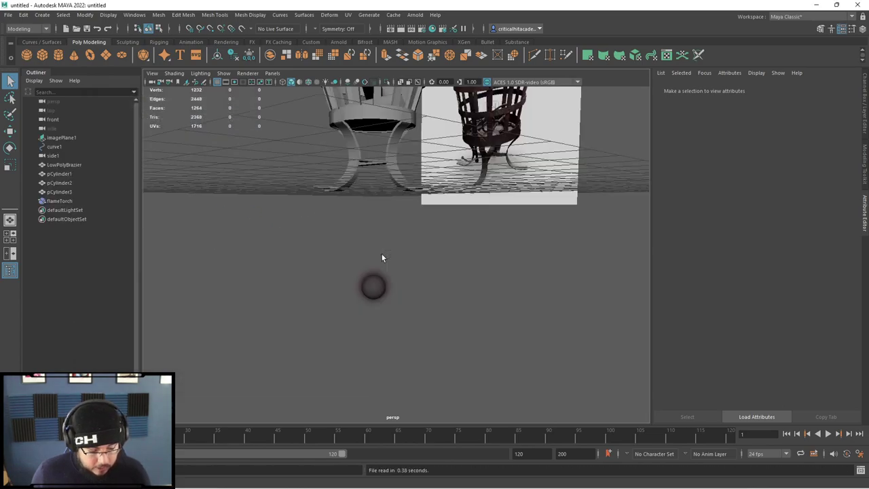
pyautogui.keyDown('alt'); pyautogui.moveTo(481, 266); pyautogui.dragTo(414, 297); pyautogui.keyUp('alt')
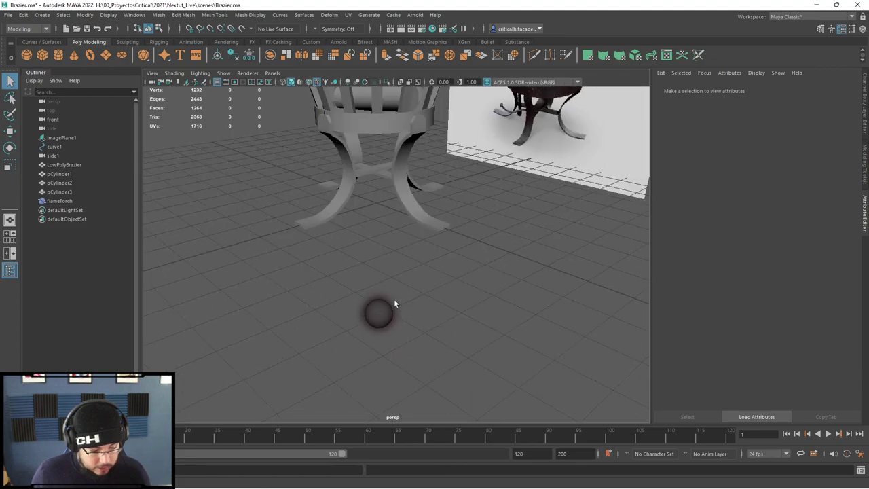
pyautogui.keyDown('alt'); pyautogui.moveTo(391, 269); pyautogui.dragTo(394, 303, button='middle'); pyautogui.keyUp('alt')
pyautogui.scroll(-4, 379, 271)
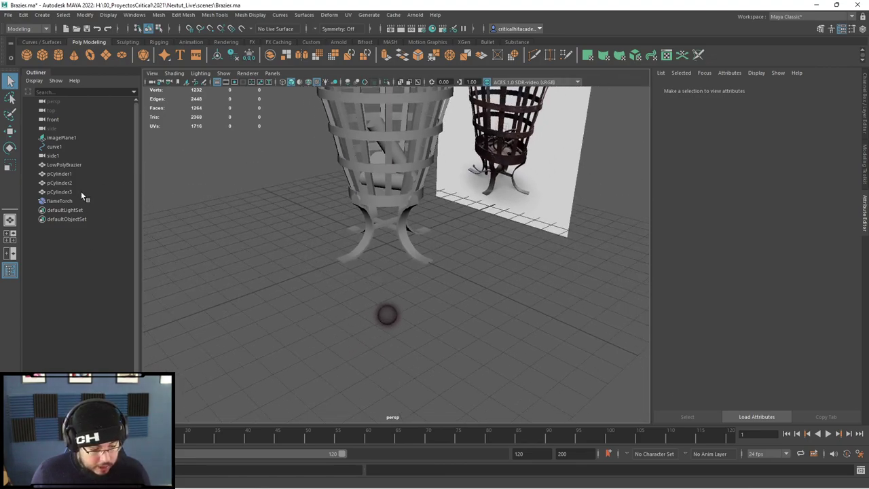
# Freeze the transformations of pCylinder1, pCylinder2 and pCylinder3 and delete their history
pyautogui.click(59, 174)
pyautogui.keyDown('shift'); pyautogui.click(59, 192); pyautogui.keyUp('shift')
pyautogui.hotkey('ctrl', 'a')
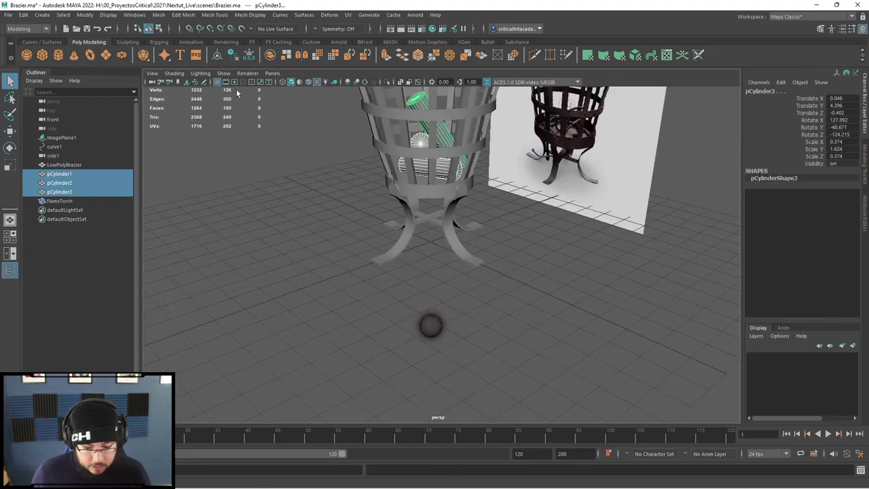
pyautogui.click(250, 56)
pyautogui.click(233, 56)
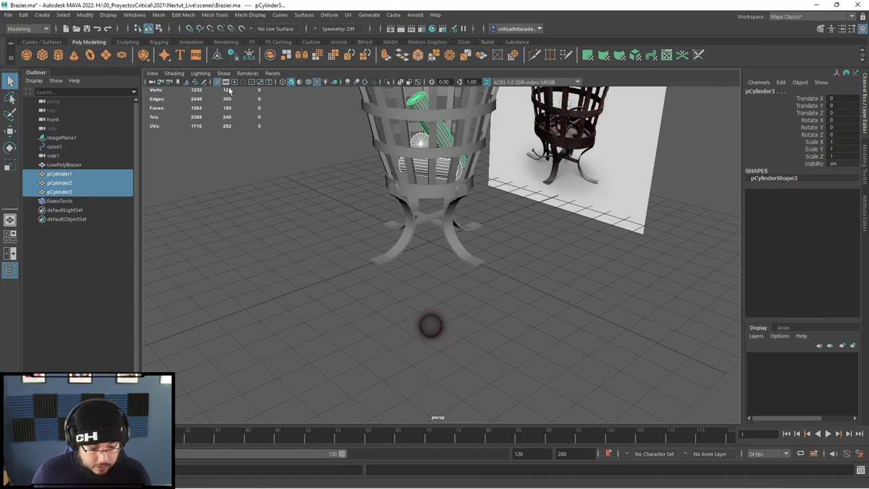
# Combine the three log cylinders into one mesh and delete its construction history
pyautogui.keyDown('alt'); pyautogui.moveTo(238, 122); pyautogui.dragTo(272, 200); pyautogui.keyUp('alt')
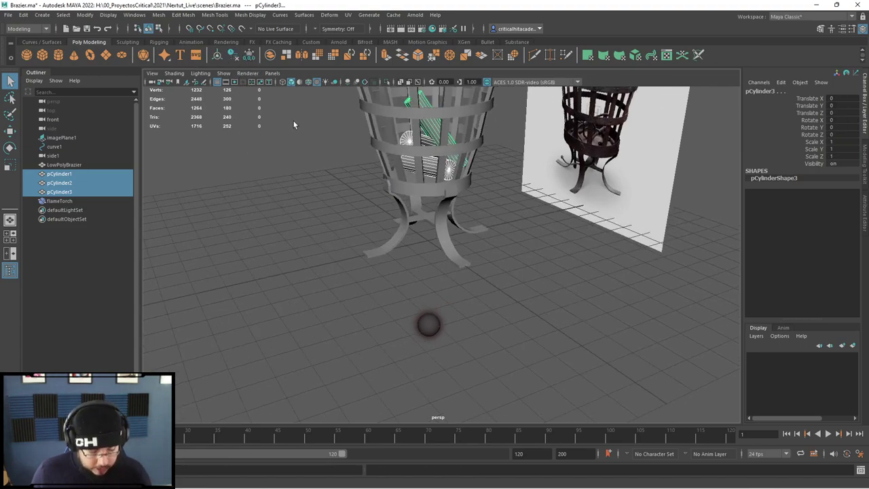
pyautogui.click(270, 55)
pyautogui.keyDown('alt'); pyautogui.moveTo(317, 165); pyautogui.dragTo(314, 201, button='right'); pyautogui.keyUp('alt')
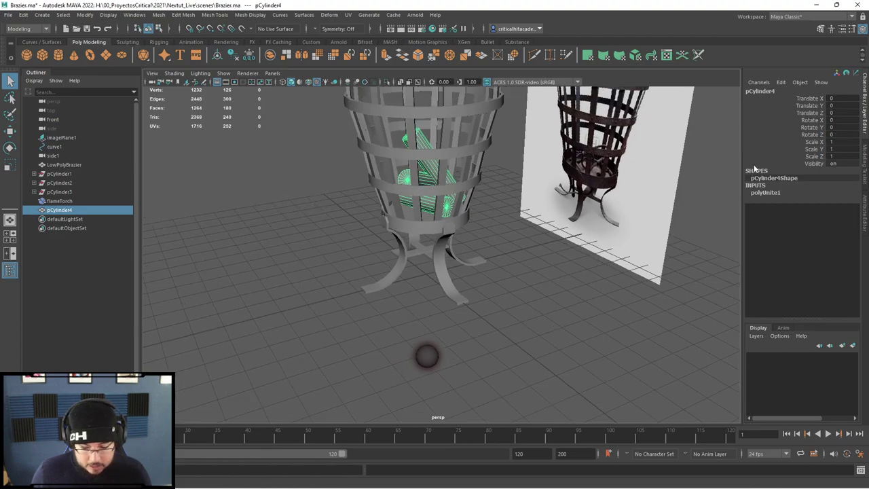
pyautogui.click(234, 57)
# Open the Bifrost Graph Editor and delete the existing flameTorch object from the scene
pyautogui.keyDown('alt'); pyautogui.moveTo(426, 225); pyautogui.dragTo(424, 208); pyautogui.keyUp('alt')
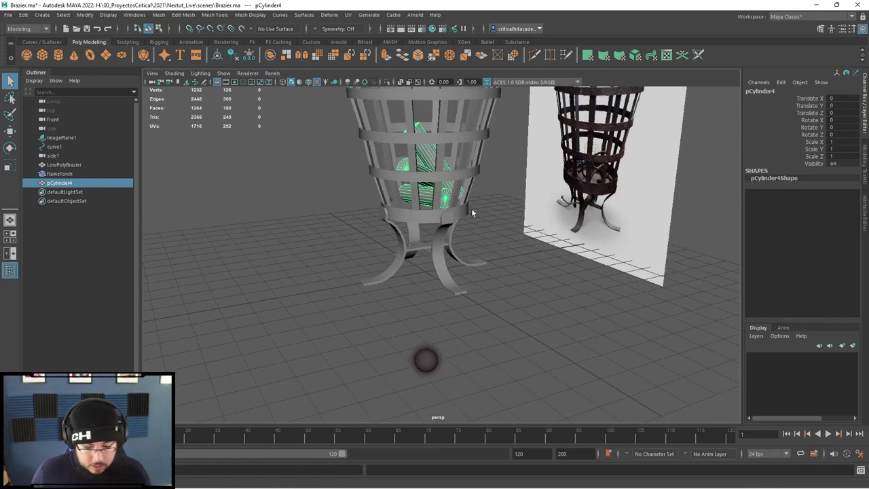
pyautogui.keyDown('alt'); pyautogui.moveTo(530, 336); pyautogui.dragTo(417, 381); pyautogui.keyUp('alt')
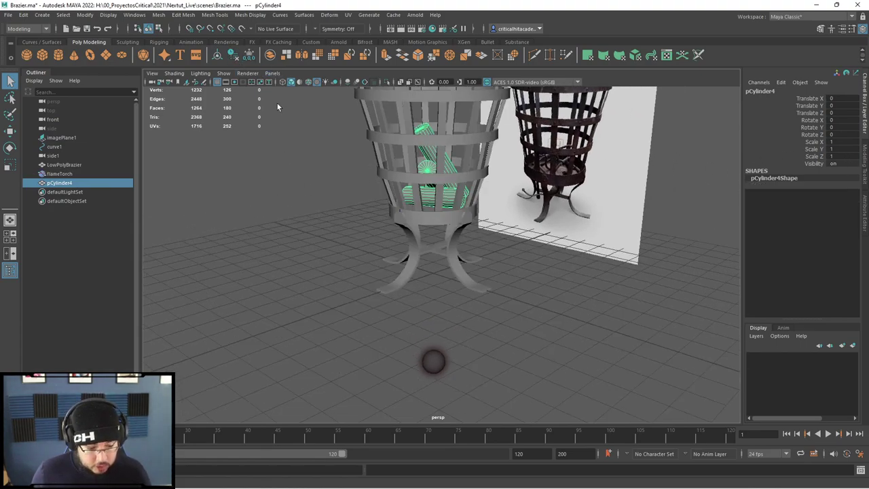
pyautogui.click(135, 15)
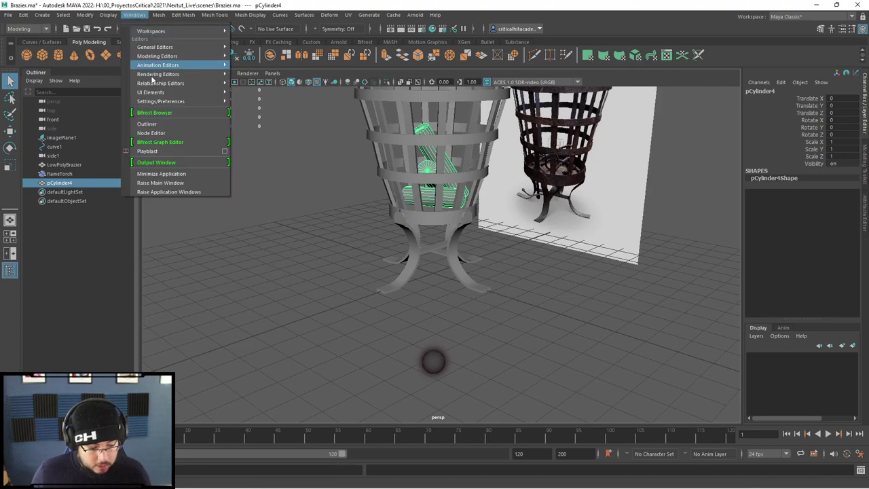
pyautogui.click(159, 142)
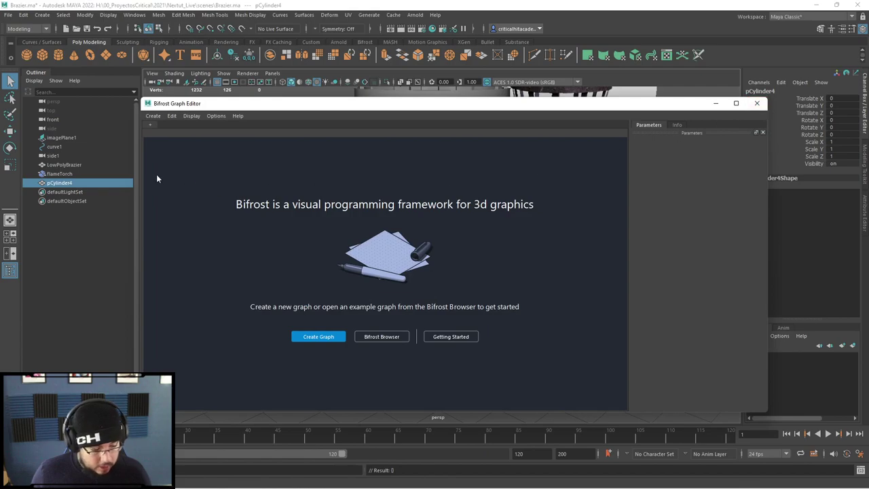
pyautogui.click(87, 173)
pyautogui.press('Delete')
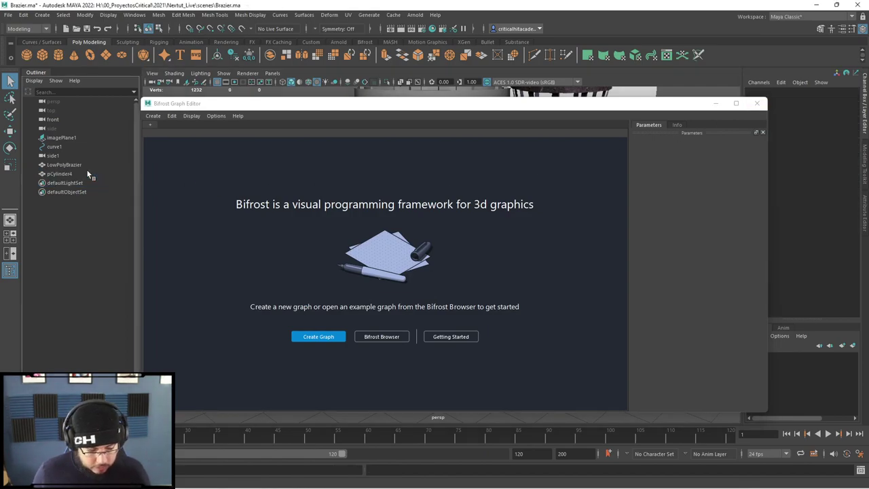
# Import the flame_torch example from the Fire category of the Bifrost Browser
pyautogui.click(372, 339)
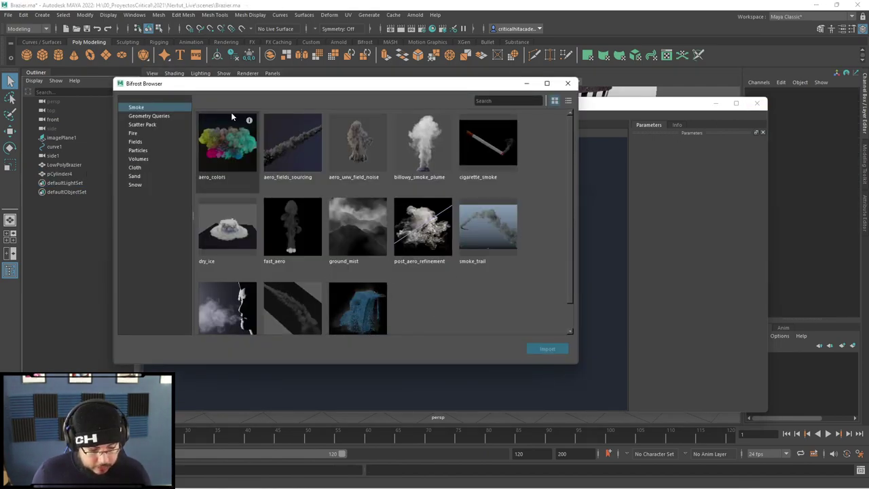
pyautogui.click(136, 134)
pyautogui.click(300, 150)
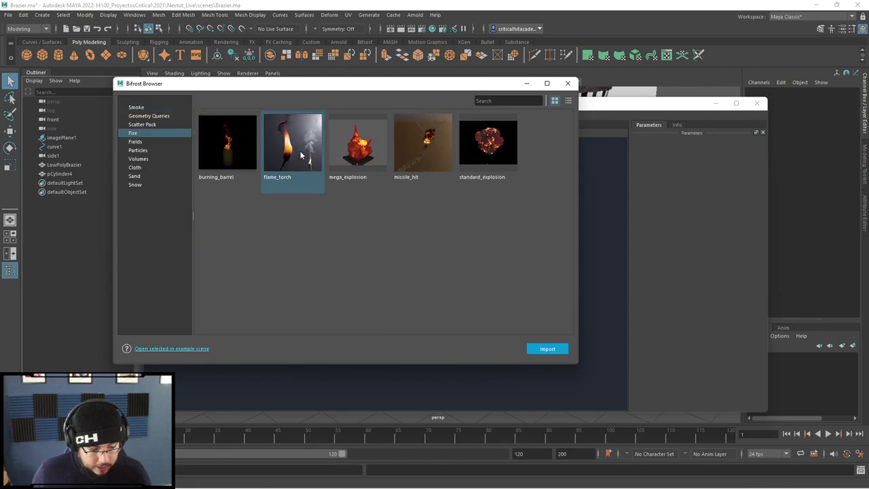
pyautogui.click(547, 349)
# Add pCylinder4 to the flame torch graph and connect its mesh output to the geometry input of vary_source_property
pyautogui.keyDown('alt'); pyautogui.moveTo(270, 277); pyautogui.dragTo(235, 279, button='right'); pyautogui.keyUp('alt')
pyautogui.keyDown('alt'); pyautogui.moveTo(234, 280); pyautogui.dragTo(300, 277, button='middle'); pyautogui.keyUp('alt')
pyautogui.keyDown('alt'); pyautogui.moveTo(253, 258); pyautogui.dragTo(77, 187, button='right'); pyautogui.keyUp('alt')
pyautogui.moveTo(60, 173); pyautogui.dragTo(220, 205)
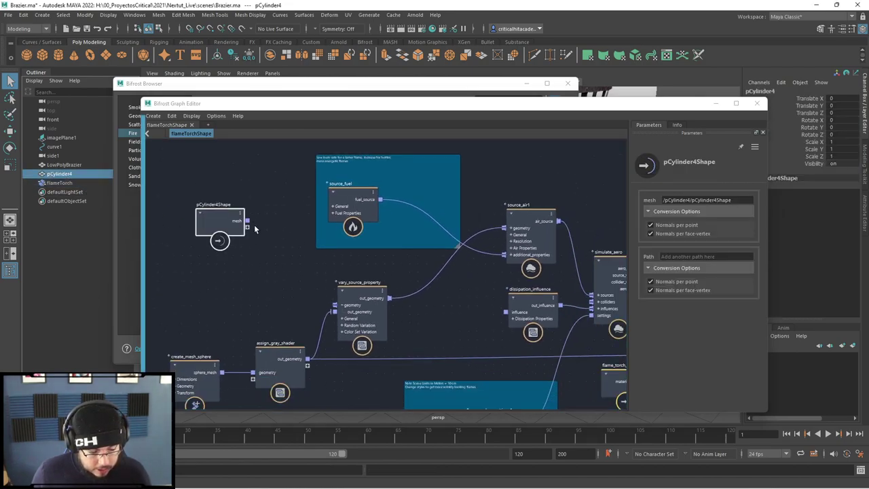
pyautogui.moveTo(316, 301); pyautogui.dragTo(335, 312)
# Connect the pCylinder4Shape mesh to the graph's output node in place of the assign_gray_shader connection
pyautogui.keyDown('alt'); pyautogui.moveTo(267, 307); pyautogui.dragTo(253, 263, button='middle'); pyautogui.keyUp('alt')
pyautogui.scroll(-4, 311, 280)
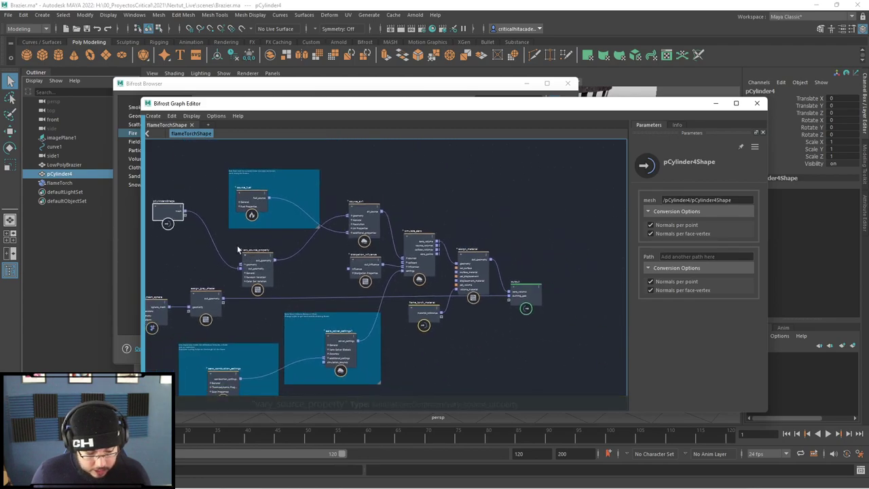
pyautogui.moveTo(184, 212); pyautogui.dragTo(511, 296)
# Delete the create_mesh_sphere and assign_gray_shader nodes from the graph
pyautogui.keyDown('alt'); pyautogui.moveTo(207, 267); pyautogui.dragTo(267, 256, button='middle'); pyautogui.keyUp('alt')
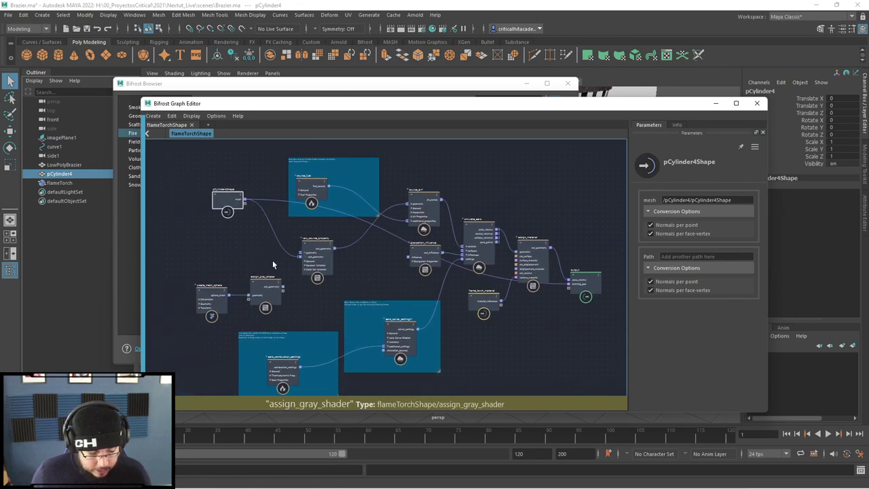
pyautogui.moveTo(272, 261); pyautogui.dragTo(213, 316)
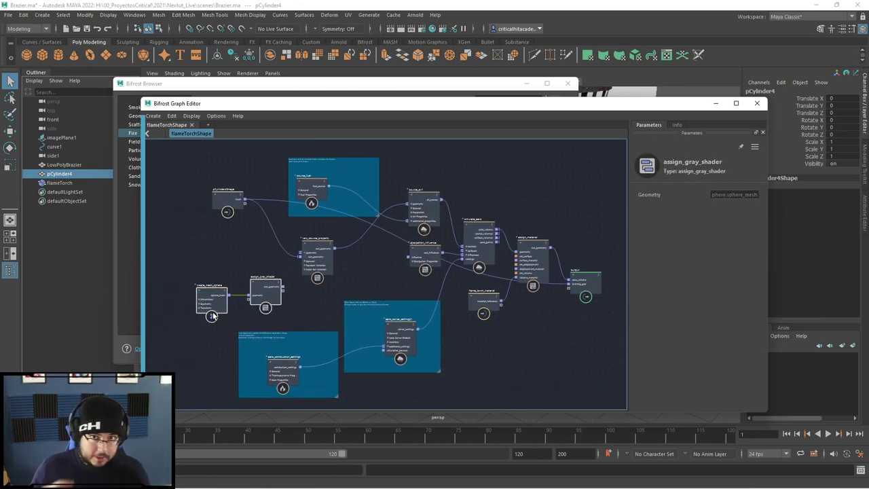
pyautogui.press('Delete')
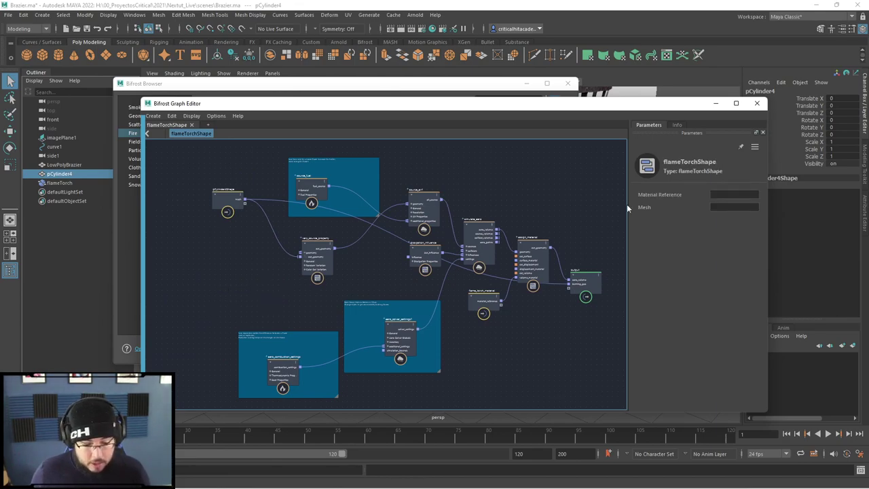
# Minimize the Bifrost Graph Editor and Browser and examine the fire source around the logs inside the brazier
pyautogui.click(716, 103)
pyautogui.click(527, 83)
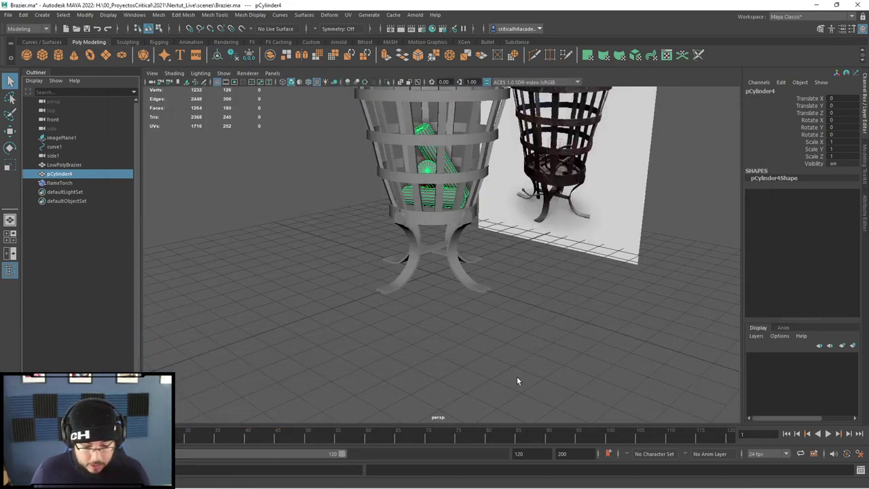
pyautogui.press('f')
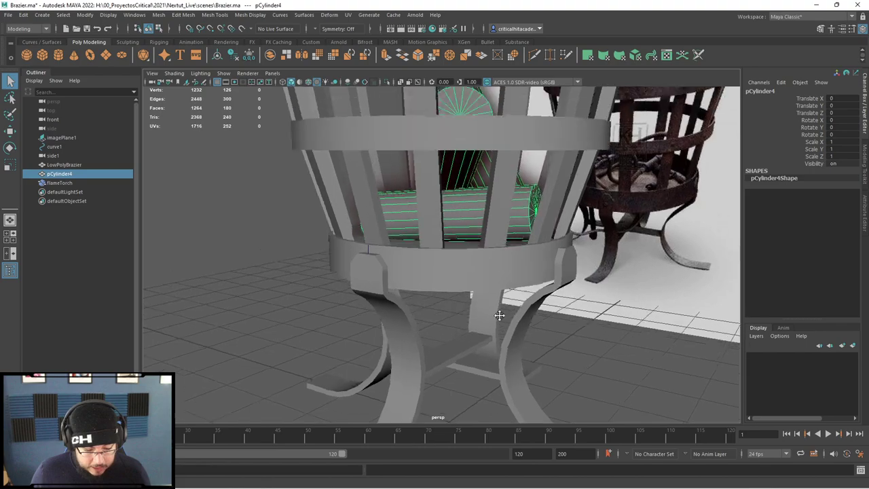
pyautogui.moveTo(480, 327)
pyautogui.keyDown('alt'); pyautogui.mouseDown()
pyautogui.moveTo(485, 286)
pyautogui.moveTo(490, 336)
pyautogui.mouseUp(); pyautogui.keyUp('alt')
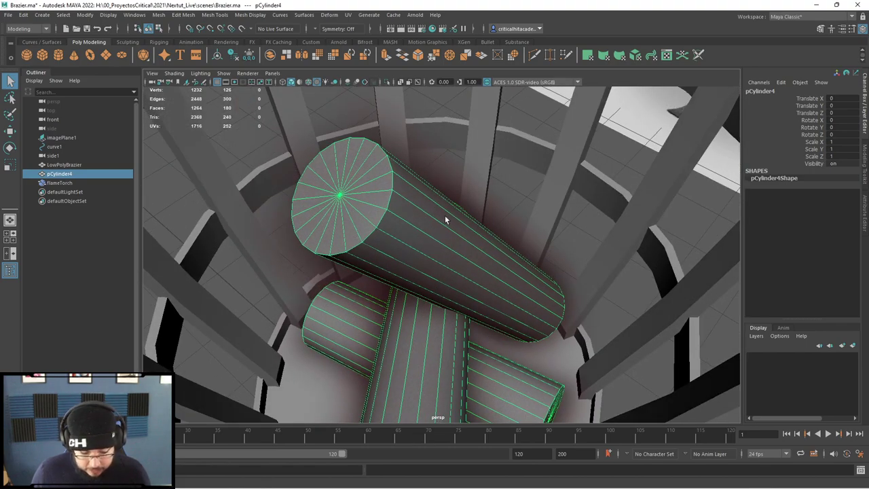
pyautogui.scroll(-6, 472, 246)
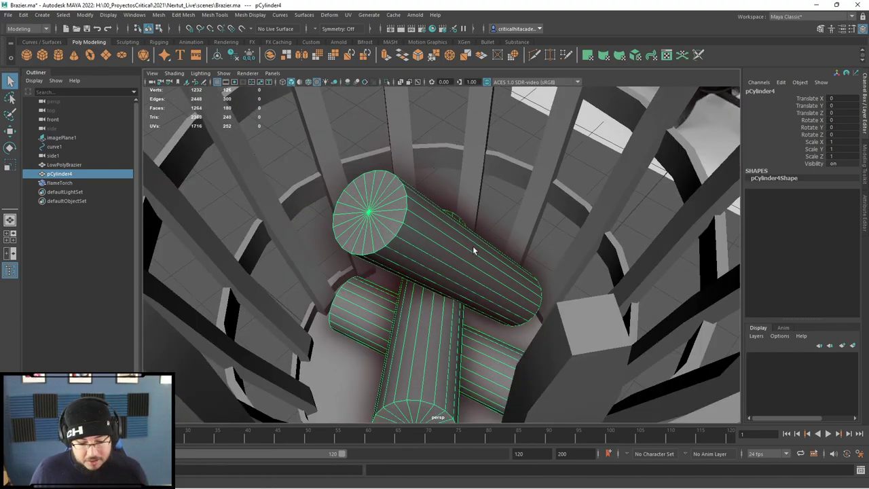
pyautogui.keyDown('alt'); pyautogui.moveTo(499, 317); pyautogui.dragTo(772, 412); pyautogui.keyUp('alt')
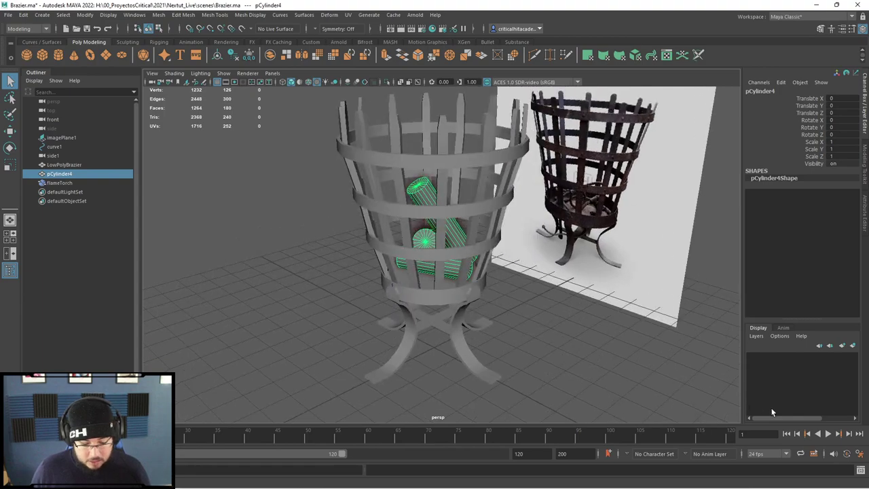
# Play the timeline to preview the fire simulation, stop it and return to frame 1
pyautogui.scroll(-4, 591, 307)
pyautogui.click(828, 434)
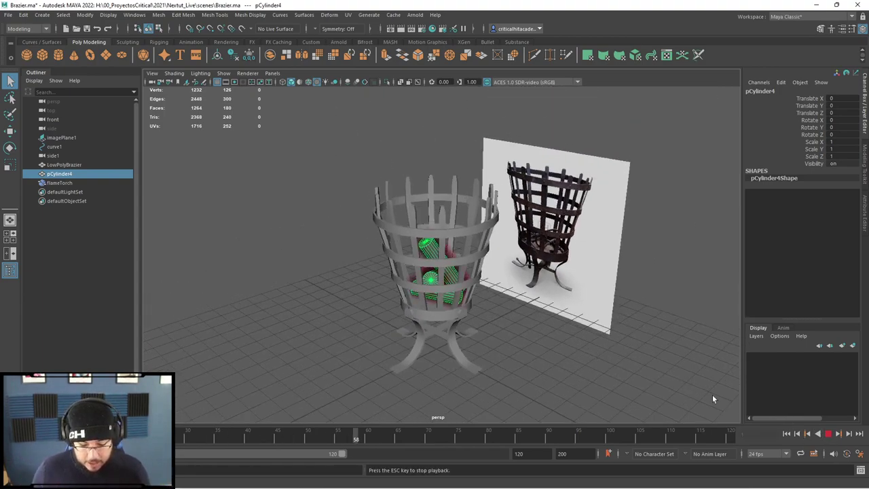
pyautogui.click(828, 435)
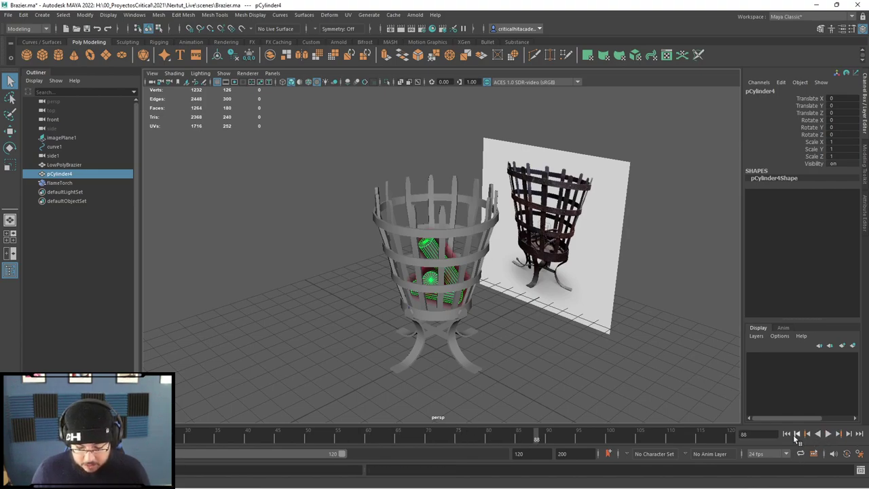
# Set the timeline's playback speed to Play Every Frame, Free
pyautogui.rightClick(698, 438)
pyautogui.moveTo(727, 356)
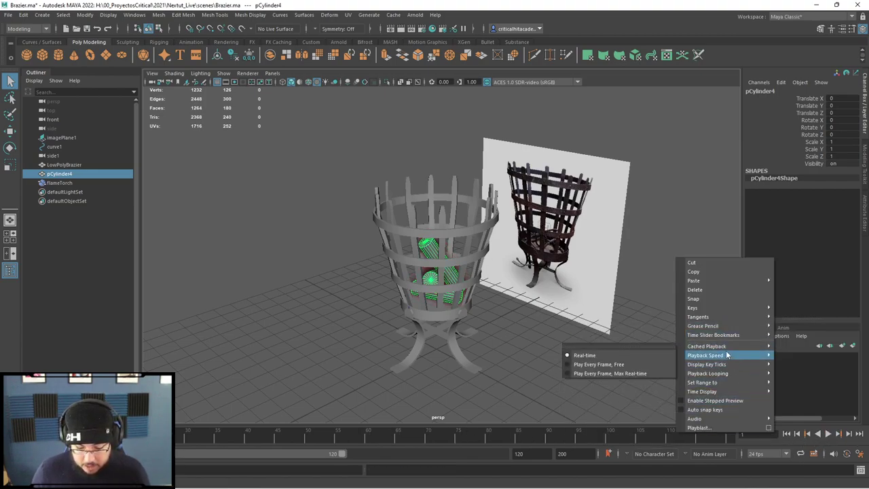
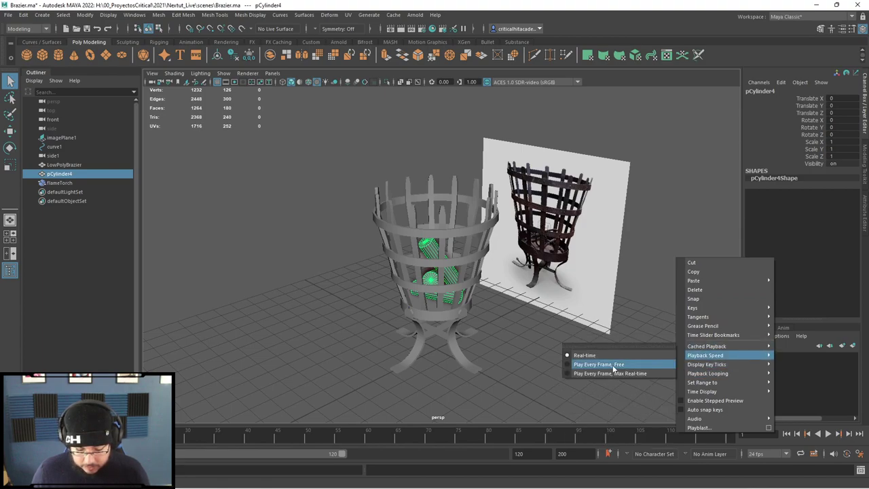
pyautogui.click(613, 367)
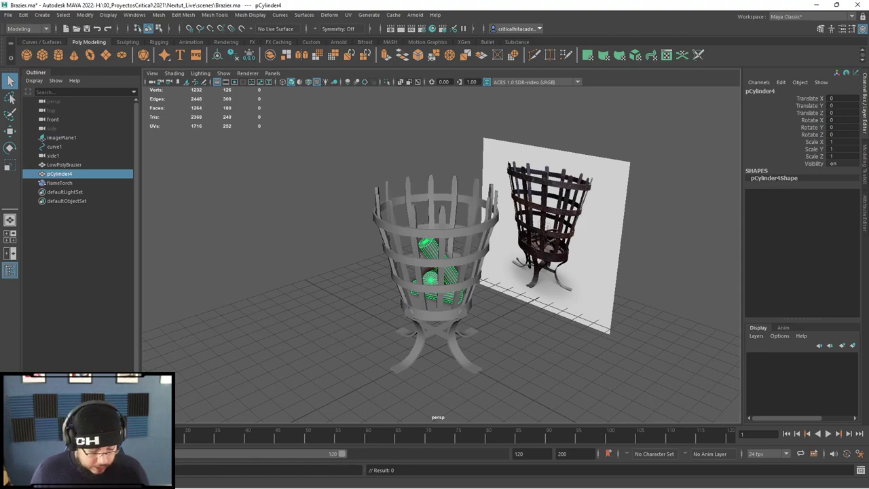
# Close the Bifrost Browser and bring the Bifrost Graph Editor back to the front
pyautogui.hotkey('alt', 'Tab')
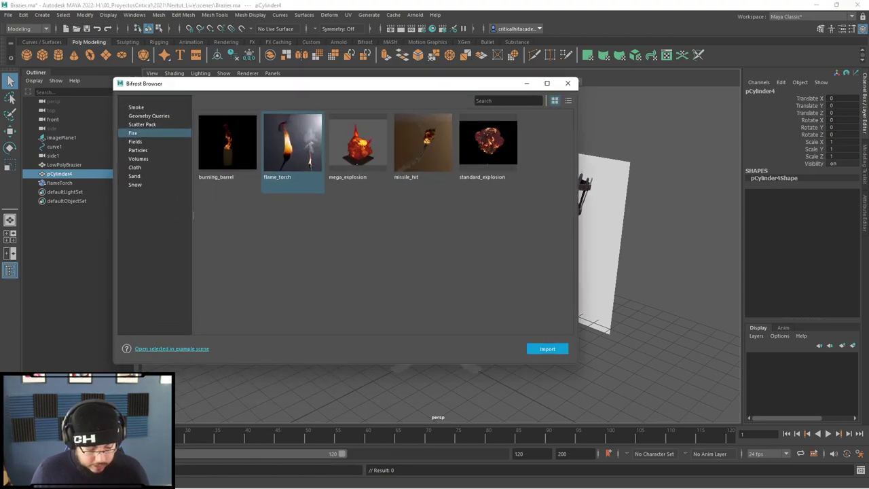
pyautogui.click(572, 83)
pyautogui.hotkey('alt', 'Tab')
# Move the assign_material node closer to the output node to make room after simulate_aero
pyautogui.keyDown('alt'); pyautogui.moveTo(542, 345); pyautogui.dragTo(469, 370, button='middle'); pyautogui.keyUp('alt')
pyautogui.scroll(1, 471, 371)
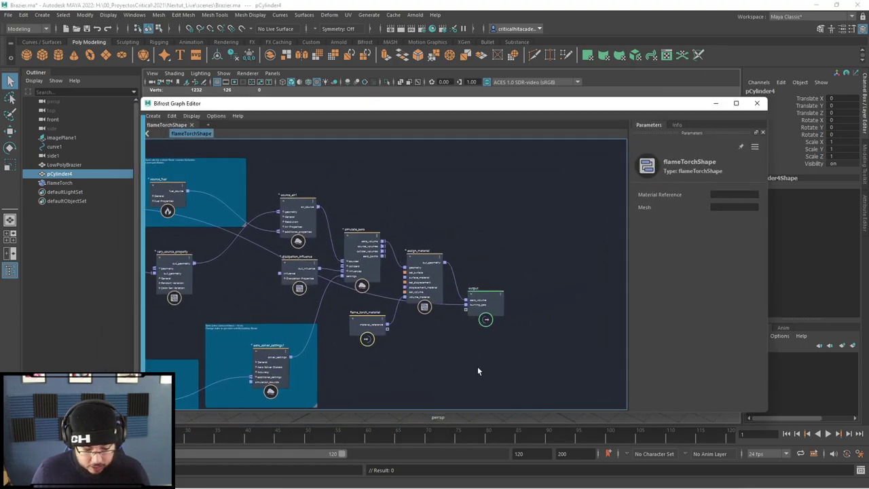
pyautogui.scroll(5, 448, 353)
pyautogui.click(531, 217)
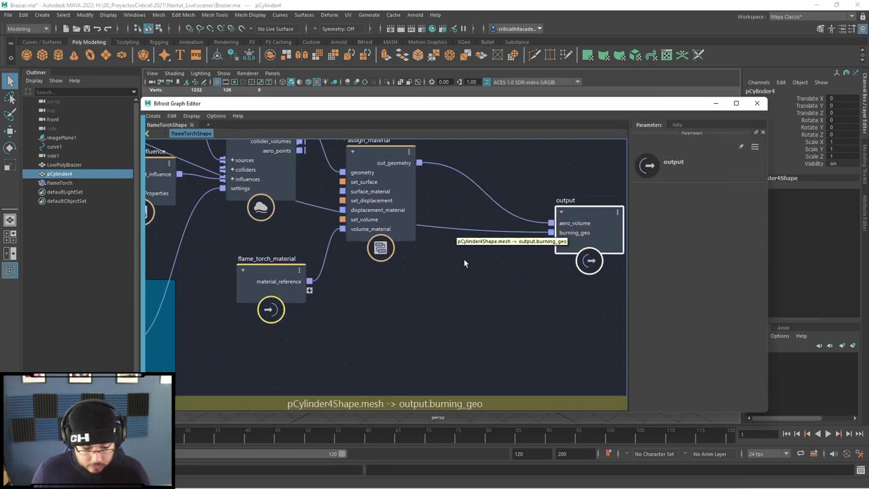
pyautogui.keyDown('alt'); pyautogui.moveTo(460, 291); pyautogui.dragTo(478, 359, button='middle'); pyautogui.keyUp('alt')
pyautogui.moveTo(399, 218); pyautogui.dragTo(511, 219)
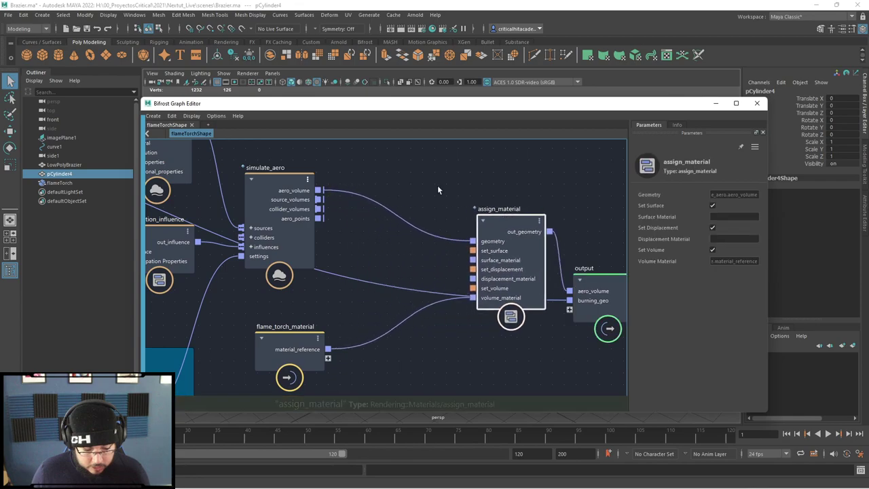
# Add a file_cache node to the graph and place it between simulate_aero and assign_material
pyautogui.press('Tab')
pyautogui.write('file')
pyautogui.press('Down')
pyautogui.press('Return')
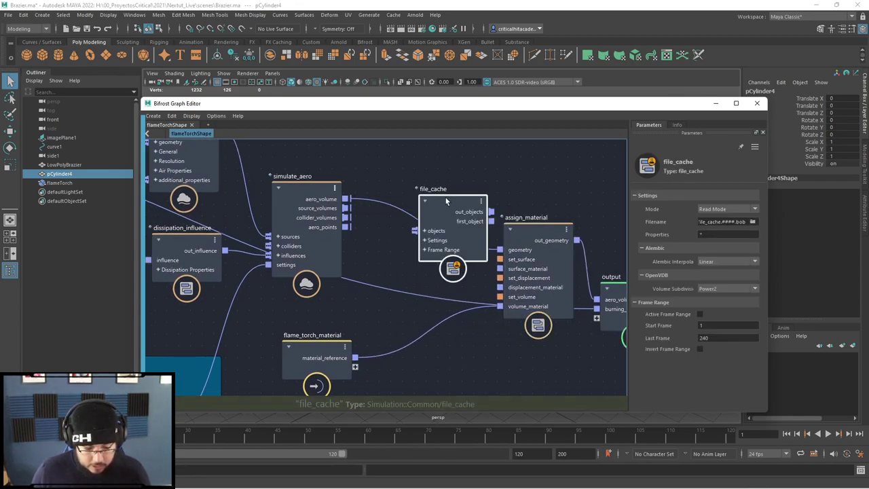
pyautogui.moveTo(446, 197); pyautogui.dragTo(422, 155)
# Connect simulate_aero's aero_volume to file_cache's objects, and file_cache's out_objects to assign_material's geometry
pyautogui.moveTo(345, 199); pyautogui.dragTo(392, 189)
pyautogui.moveTo(468, 170); pyautogui.dragTo(501, 250)
pyautogui.moveTo(432, 160); pyautogui.dragTo(428, 190)
# Move the output node clear of assign_material and read the error on its aero_volume port
pyautogui.keyDown('alt'); pyautogui.moveTo(503, 207); pyautogui.dragTo(415, 191, button='middle'); pyautogui.keyUp('alt')
pyautogui.moveTo(557, 279); pyautogui.dragTo(580, 278)
pyautogui.keyDown('alt'); pyautogui.moveTo(550, 248); pyautogui.dragTo(506, 230, button='middle'); pyautogui.keyUp('alt')
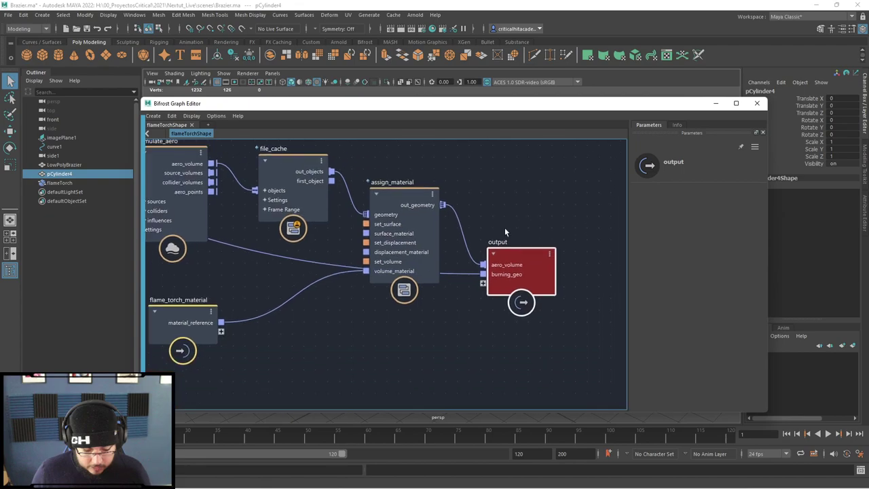
pyautogui.scroll(2, 510, 244)
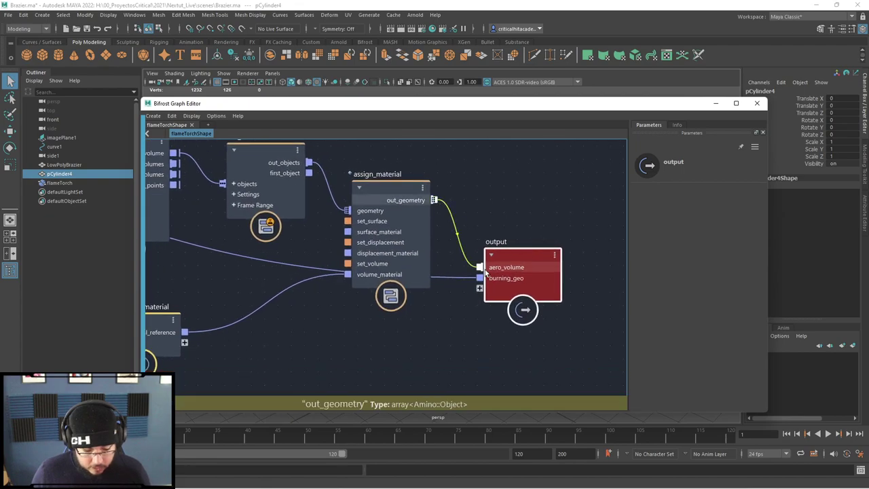
pyautogui.click(521, 226)
pyautogui.moveTo(522, 257); pyautogui.dragTo(504, 300)
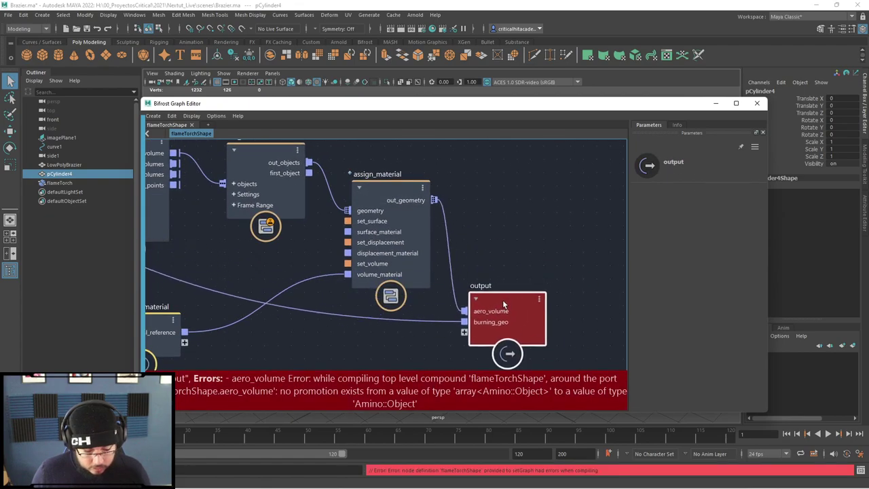
pyautogui.click(533, 262)
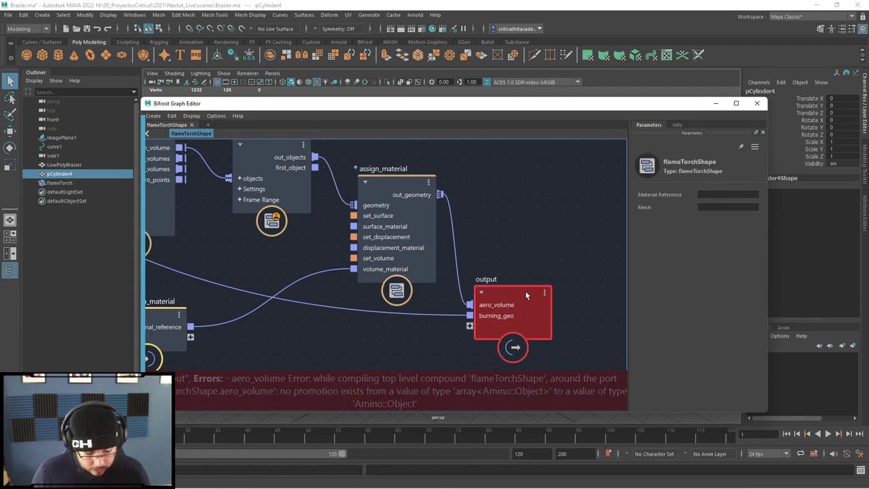
pyautogui.moveTo(507, 247); pyautogui.dragTo(526, 269, button='middle')
# Set the file_cache node's mode to Write Mode
pyautogui.click(286, 166)
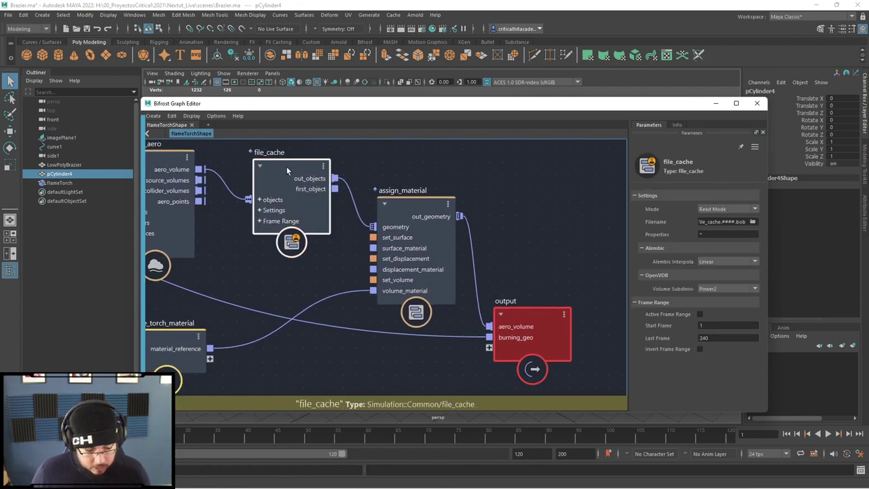
pyautogui.click(726, 213)
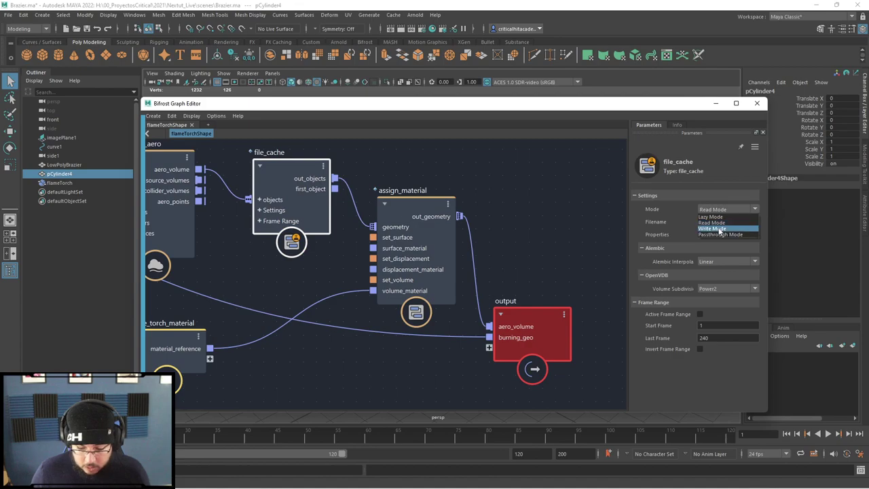
pyautogui.click(720, 231)
pyautogui.moveTo(541, 267); pyautogui.dragTo(493, 250, button='middle')
pyautogui.click(494, 252)
pyautogui.click(495, 287)
# Browse for the file_cache's file location and open the Nextut_Live project's cache/bifrost folder
pyautogui.click(260, 164)
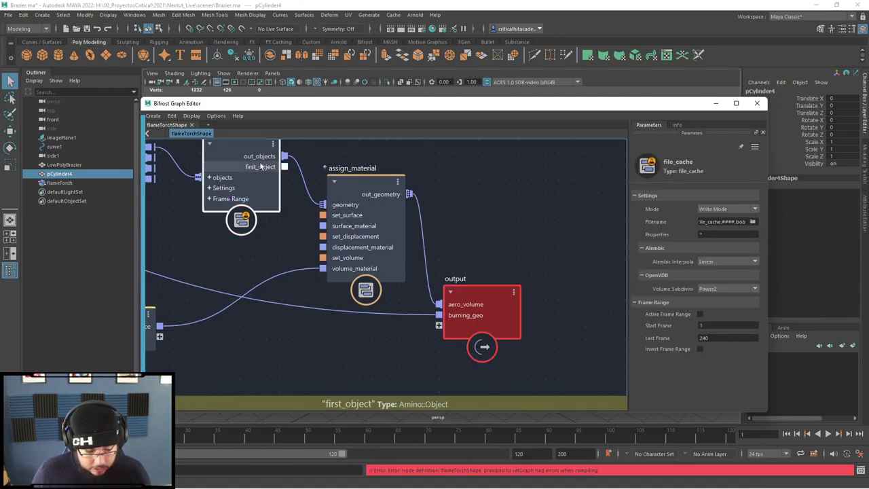
pyautogui.click(753, 222)
pyautogui.scroll(5, 186, 218)
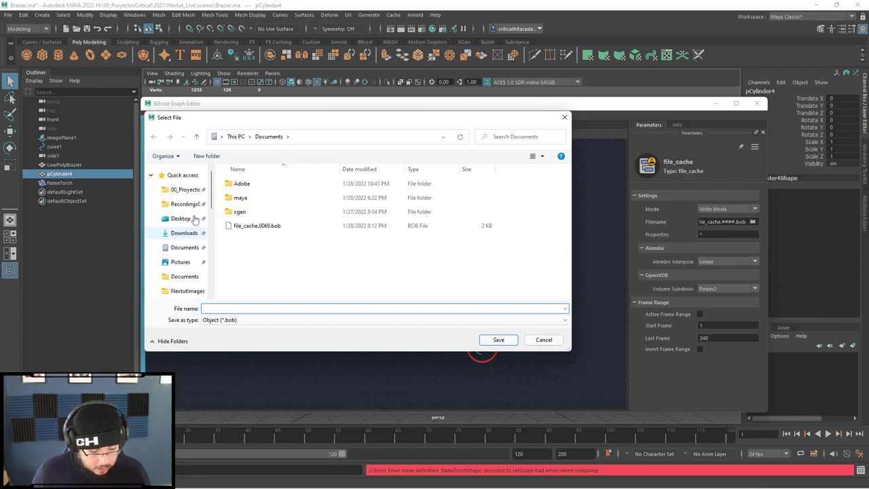
pyautogui.click(185, 190)
pyautogui.doubleClick(239, 198)
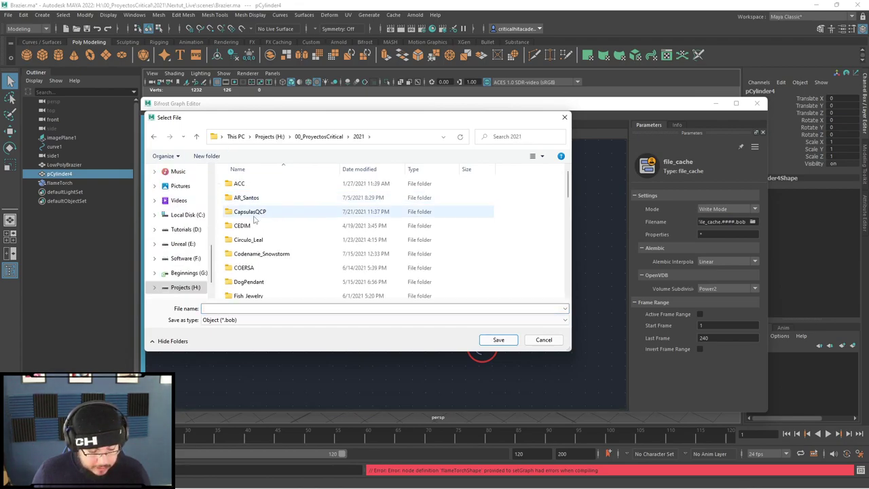
pyautogui.scroll(-3, 255, 271)
pyautogui.doubleClick(251, 282)
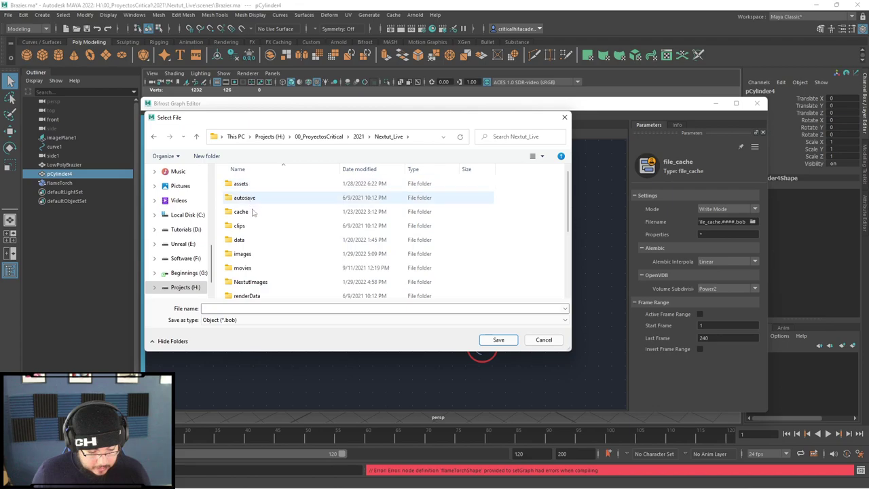
pyautogui.click(254, 211)
pyautogui.doubleClick(253, 211)
pyautogui.doubleClick(247, 198)
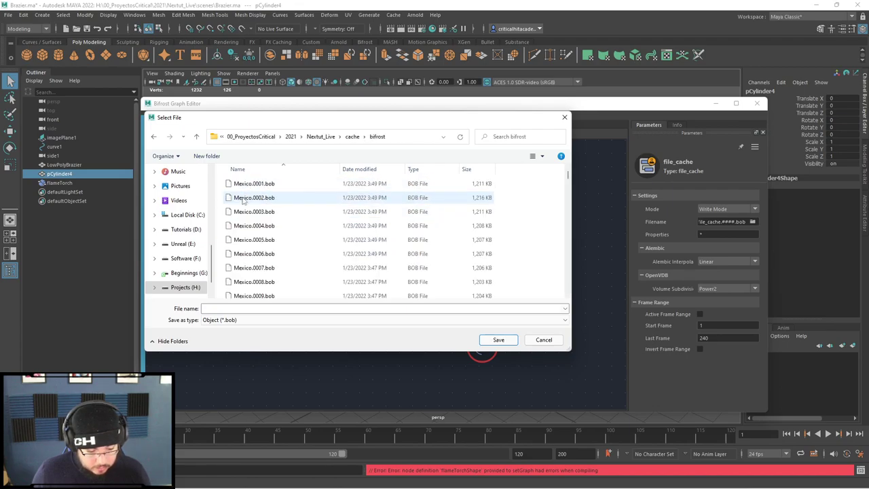
# Name the cache file Brazier.####.bob and save it as the file_cache's filename
pyautogui.click(242, 308)
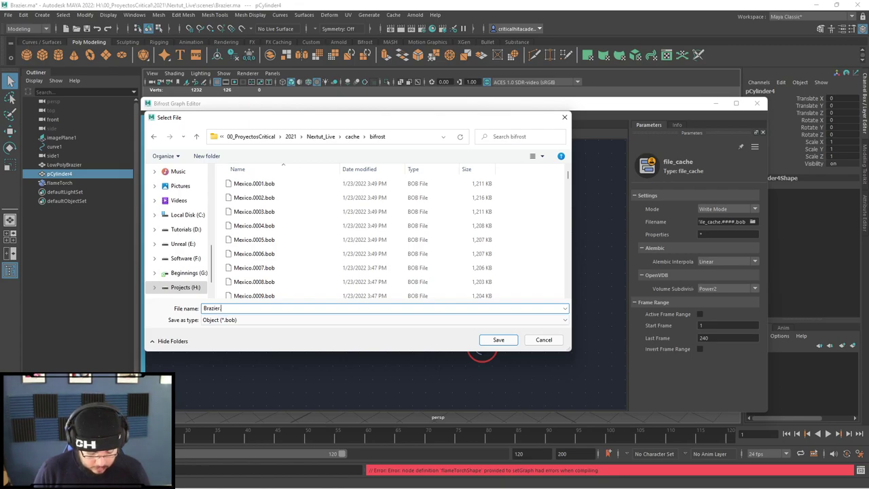
pyautogui.write('.####')
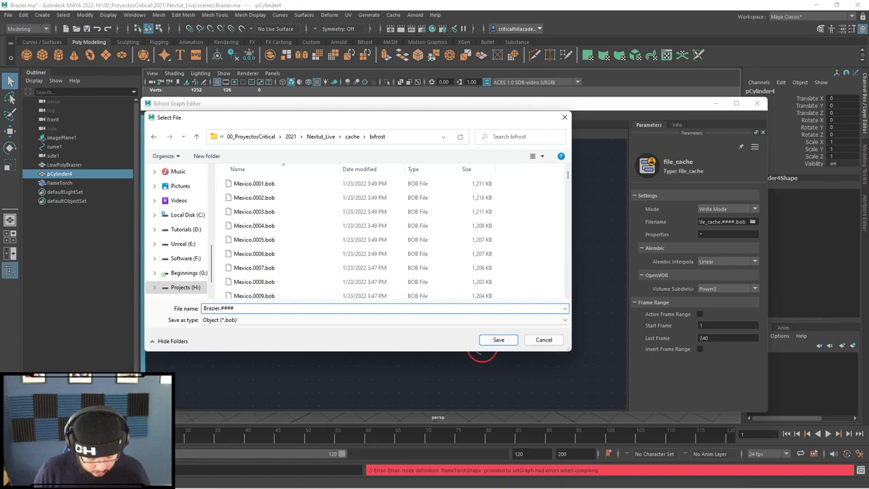
pyautogui.write('bob')
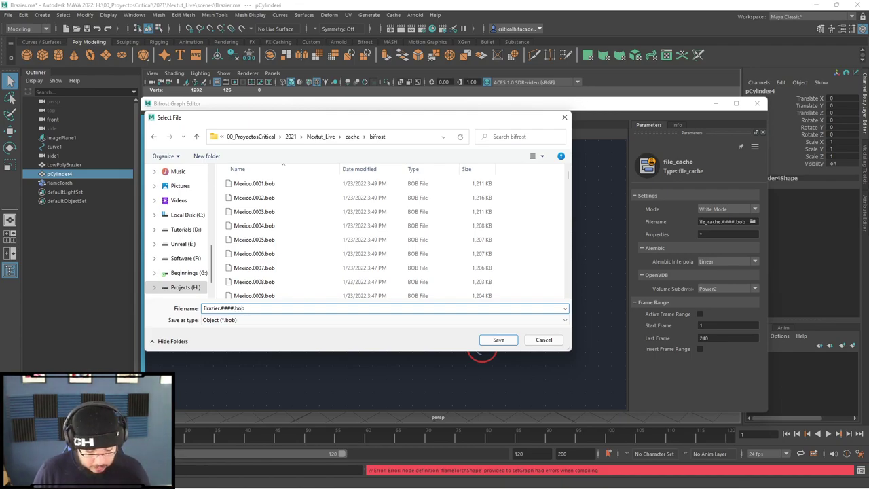
pyautogui.click(500, 338)
# Spread out the file_cache and output nodes and check the connection from out_geometry to aero_volume
pyautogui.click(500, 290)
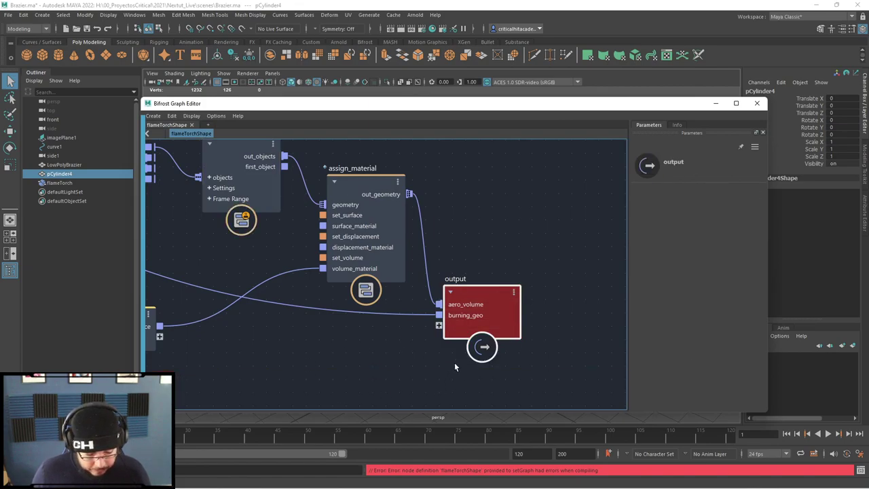
pyautogui.moveTo(480, 292); pyautogui.dragTo(510, 288)
pyautogui.moveTo(442, 219); pyautogui.dragTo(475, 243, button='middle')
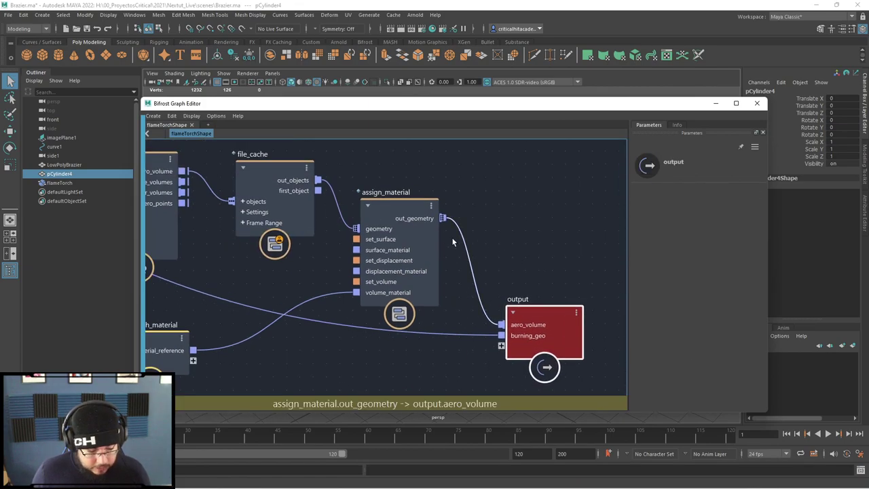
pyautogui.click(273, 179)
pyautogui.moveTo(274, 180); pyautogui.dragTo(267, 187)
pyautogui.click(481, 257)
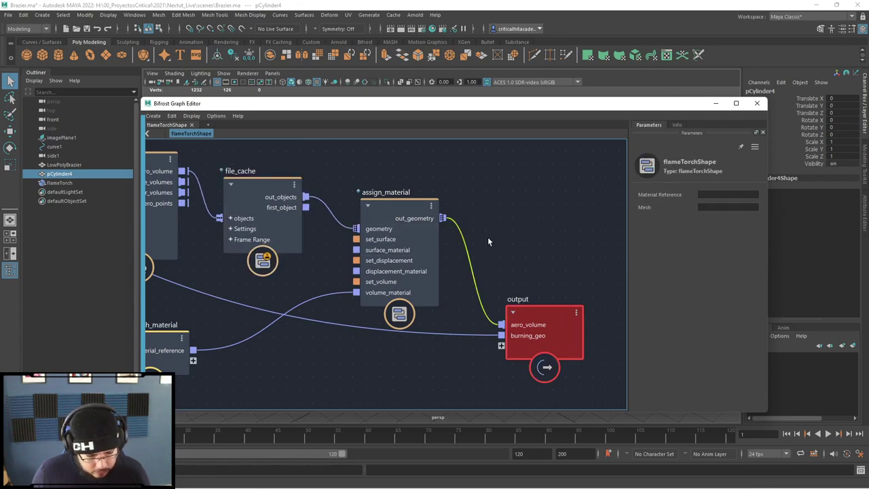
pyautogui.moveTo(494, 239); pyautogui.dragTo(515, 237, button='middle')
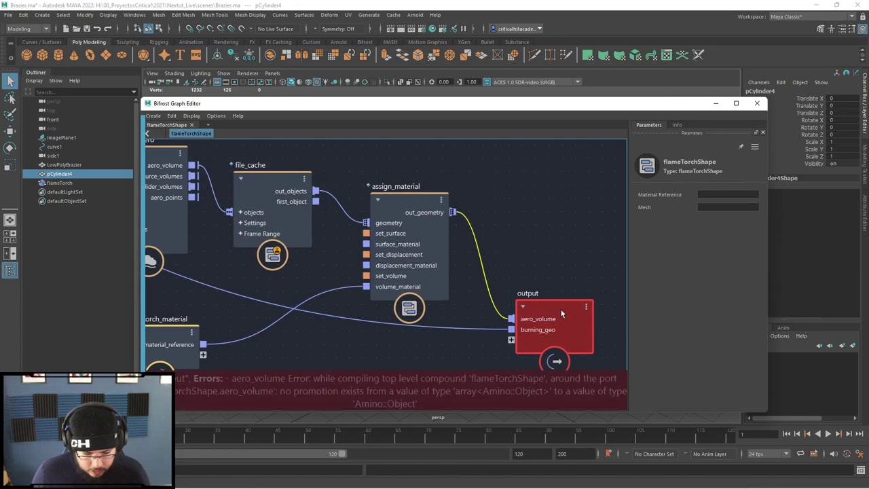
pyautogui.click(559, 307)
pyautogui.press('Delete')
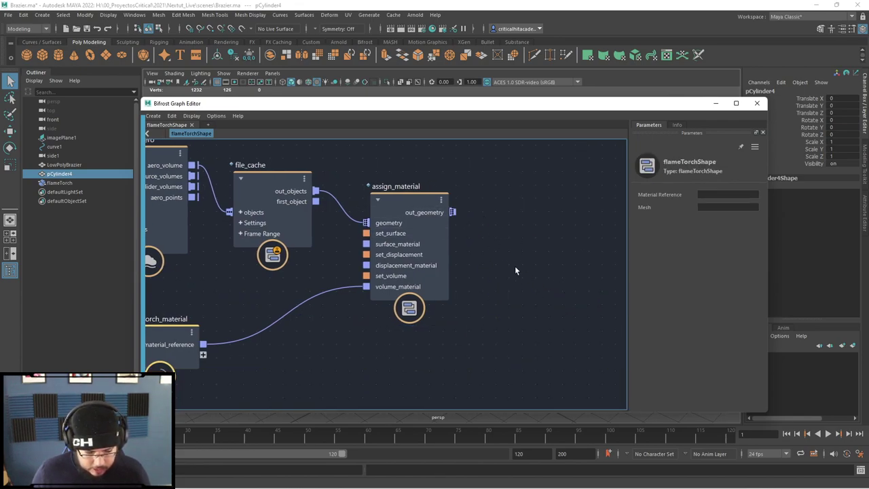
pyautogui.hotkey('ctrl', 'z')
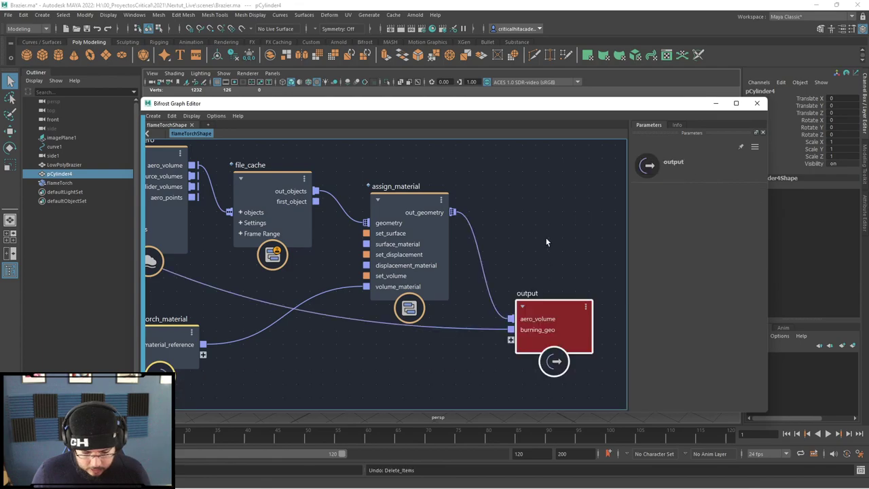
# Replace the output node with a new one and connect assign_material's out_geometry to it
pyautogui.click(557, 327)
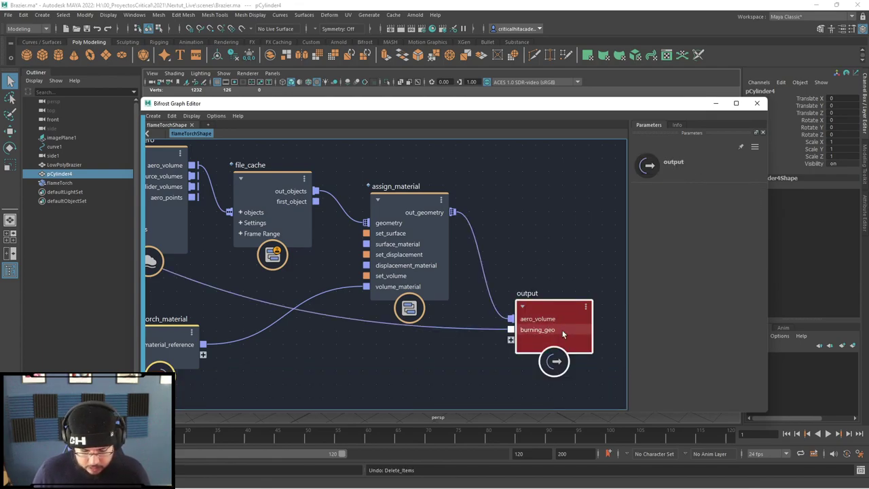
pyautogui.press('Delete')
pyautogui.press('Tab')
pyautogui.write('oput')
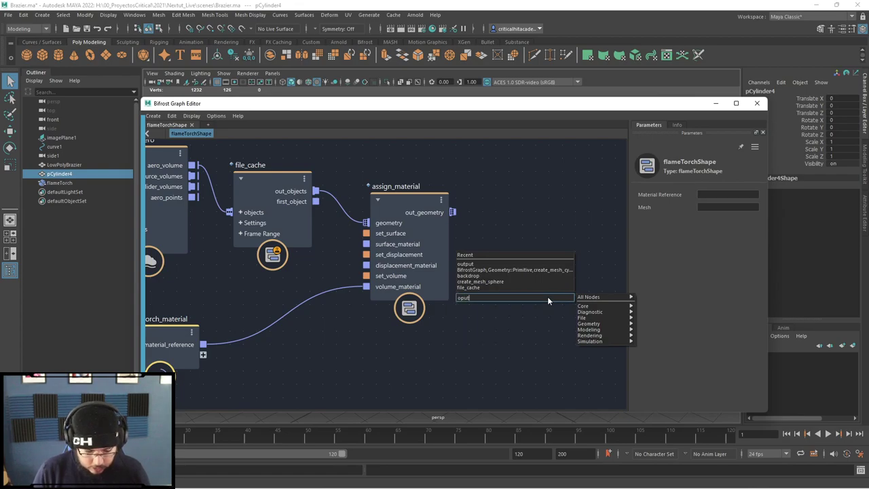
pyautogui.press('Return')
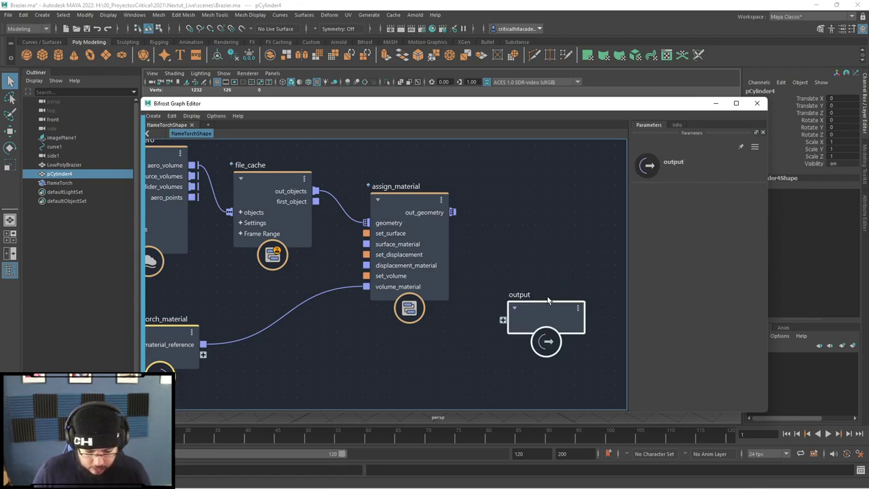
pyautogui.moveTo(507, 328); pyautogui.dragTo(515, 312)
# Connect pCylinder4Shape's mesh to the output node as a second input and review the graph's connections
pyautogui.press('a')
pyautogui.keyDown('alt'); pyautogui.moveTo(429, 356); pyautogui.dragTo(530, 349, button='middle'); pyautogui.keyUp('alt')
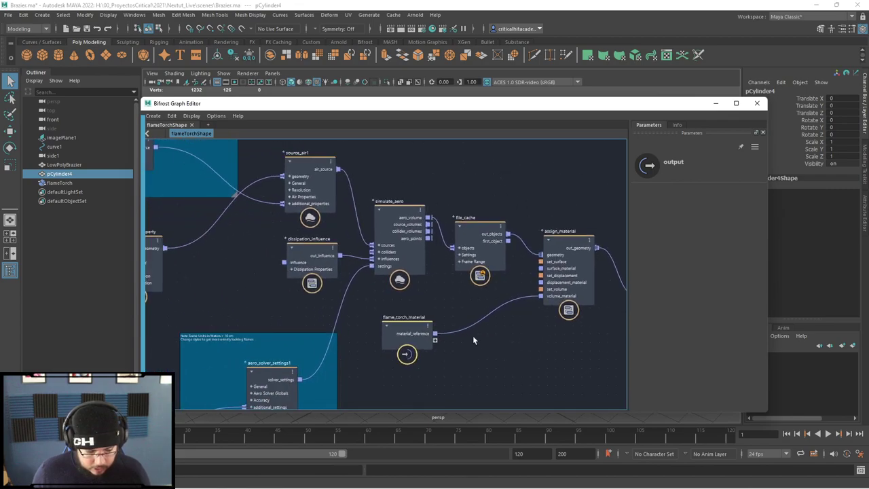
pyautogui.scroll(-3, 478, 336)
pyautogui.keyDown('alt'); pyautogui.moveTo(266, 282); pyautogui.dragTo(302, 266, button='middle'); pyautogui.keyUp('alt')
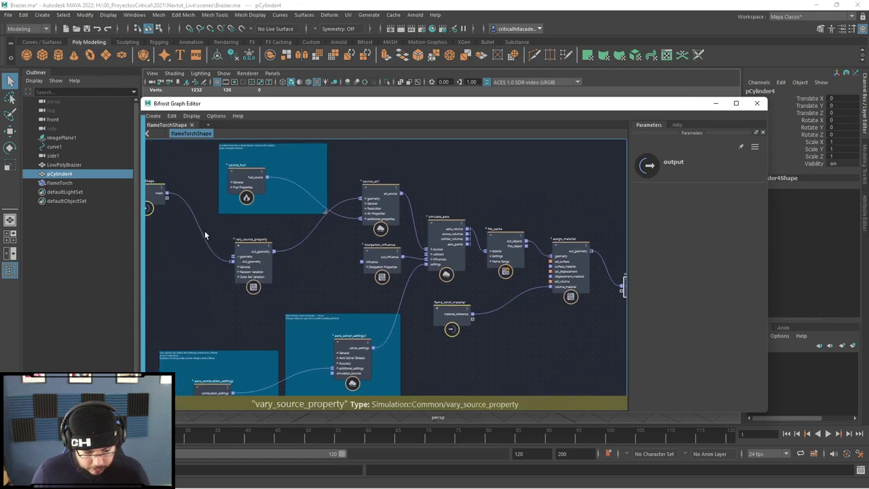
pyautogui.moveTo(168, 193); pyautogui.dragTo(625, 292)
pyautogui.moveTo(485, 336); pyautogui.dragTo(156, 344, button='middle')
pyautogui.scroll(6, 372, 336)
pyautogui.moveTo(313, 338); pyautogui.dragTo(435, 328, button='middle')
pyautogui.scroll(1, 425, 306)
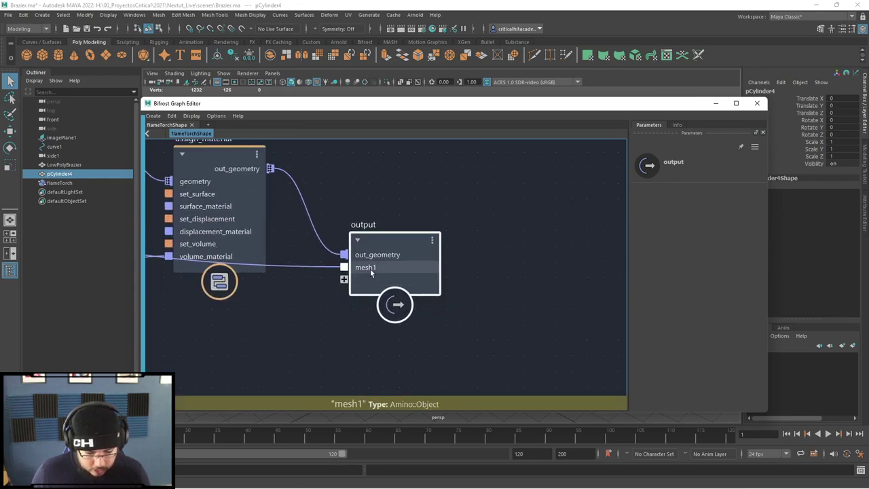
pyautogui.press('a')
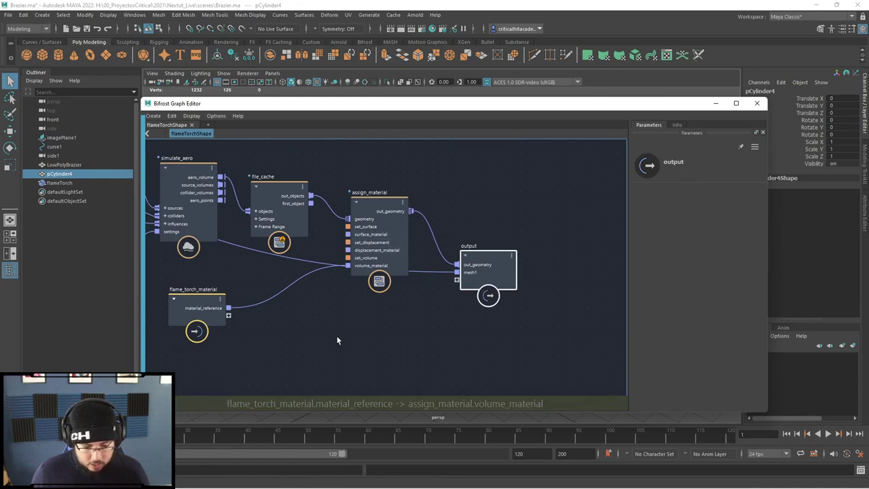
pyautogui.moveTo(184, 271); pyautogui.dragTo(470, 273, button='middle')
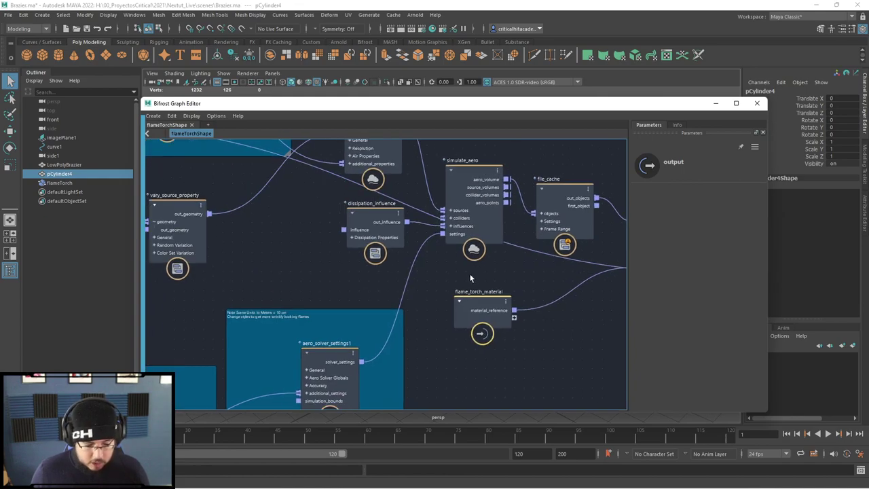
# Return to the perspective viewport, clear the selection, inspect the logs inside the brazier and save the scene
pyautogui.click(719, 106)
pyautogui.scroll(5, 489, 234)
pyautogui.keyDown('alt'); pyautogui.moveTo(500, 281); pyautogui.dragTo(443, 278); pyautogui.keyUp('alt')
pyautogui.click(250, 314)
pyautogui.scroll(4, 380, 304)
pyautogui.scroll(-3, 415, 299)
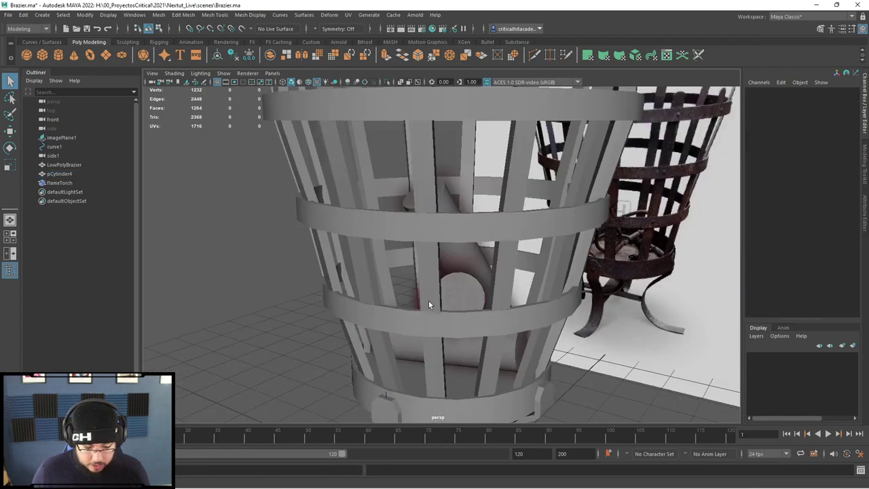
pyautogui.scroll(4, 656, 379)
pyautogui.hotkey('ctrl', 's')
pyautogui.scroll(-3, 542, 360)
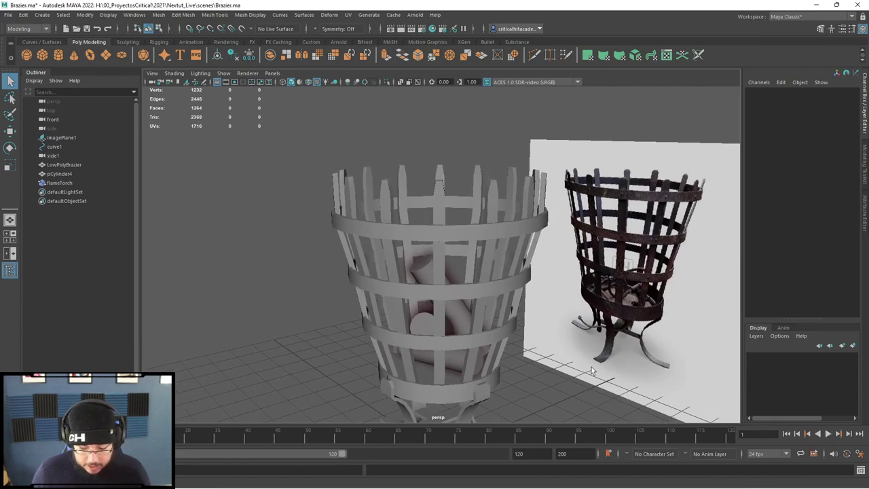
# Frame the whole brazier in the viewport and play the timeline from frame 1 to write the simulation cache
pyautogui.scroll(-2, 594, 368)
pyautogui.keyDown('alt'); pyautogui.moveTo(594, 368); pyautogui.dragTo(555, 340, button='middle'); pyautogui.keyUp('alt')
pyautogui.scroll(-1, 555, 340)
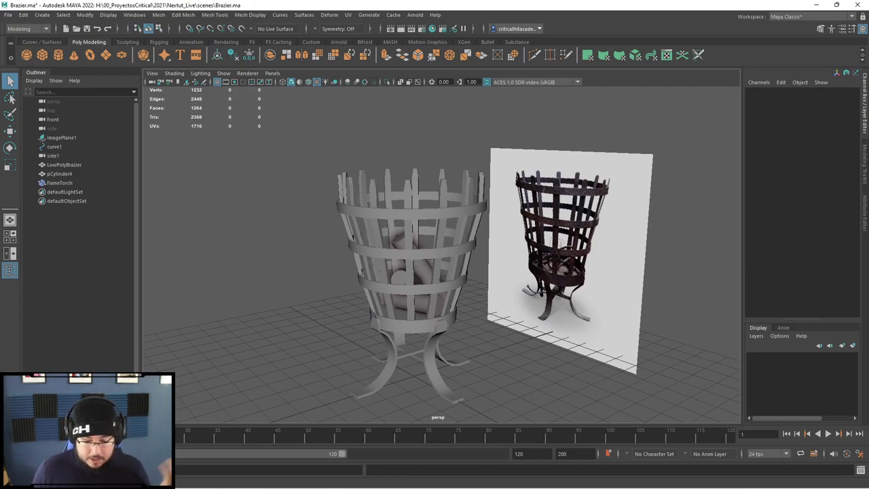
pyautogui.scroll(-2, 641, 343)
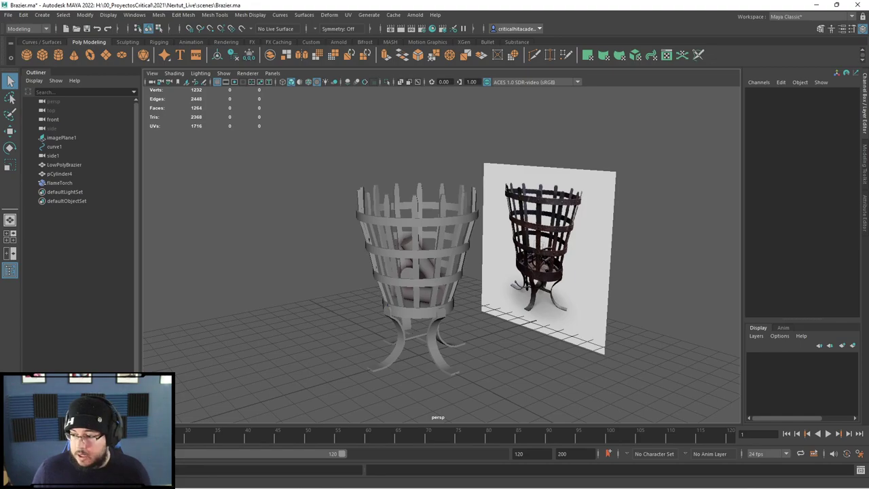
pyautogui.hotkey('alt', 'v')
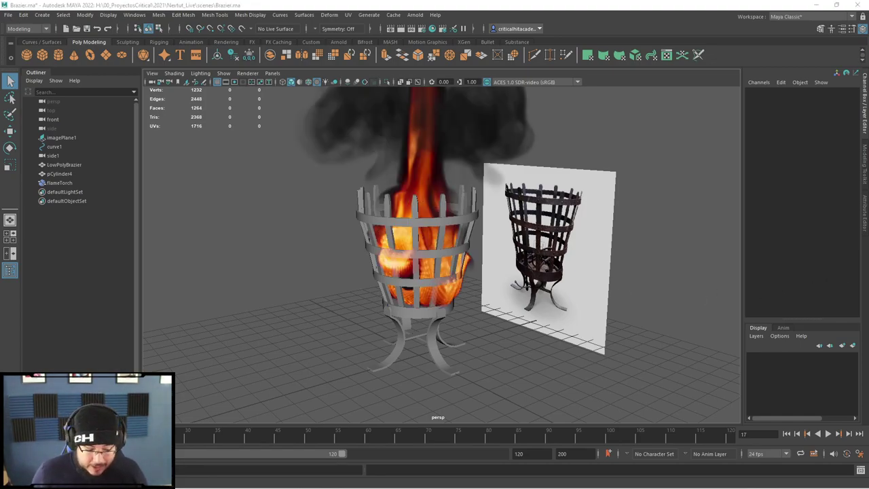
# Select the file_cache node in the Bifrost graph and set its mode to Read Mode
pyautogui.moveTo(0, 117); pyautogui.dragTo(442, 104)
pyautogui.keyDown('alt'); pyautogui.moveTo(557, 286); pyautogui.dragTo(544, 337, button='middle'); pyautogui.keyUp('alt')
pyautogui.click(547, 244)
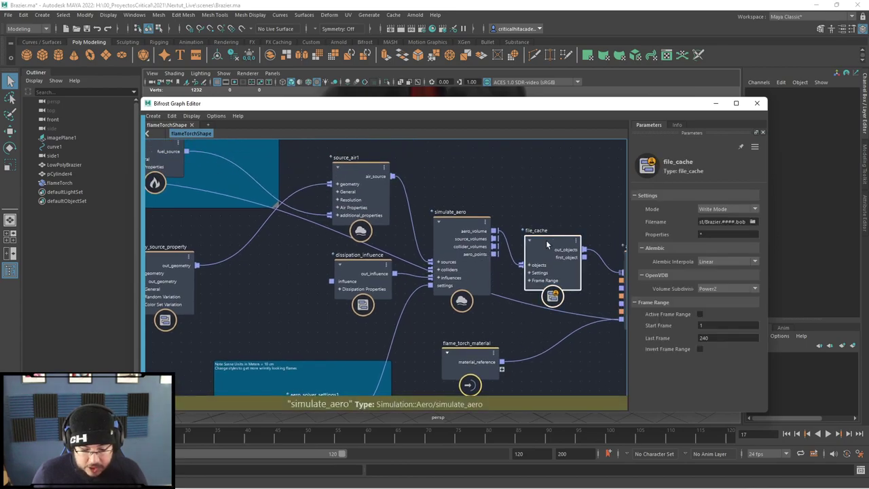
pyautogui.click(715, 104)
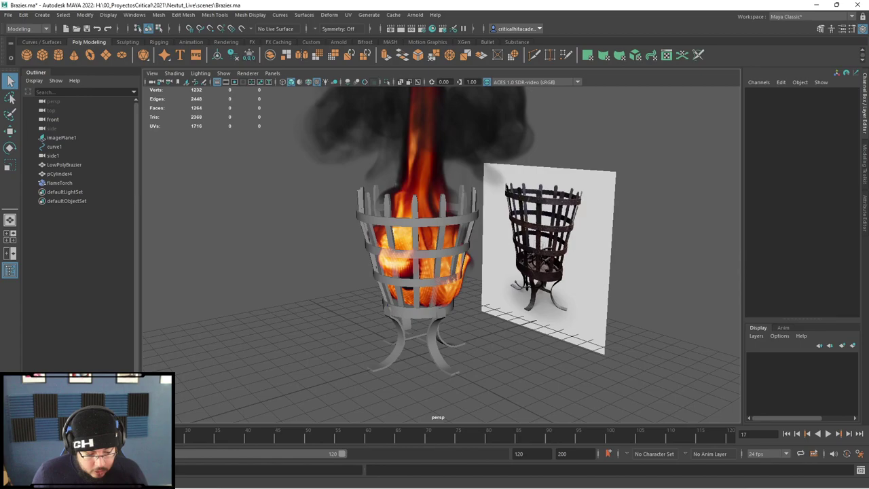
# Play back the cached fire simulation in the viewport, restarting it from frame 1
pyautogui.hotkey('alt', 'v')
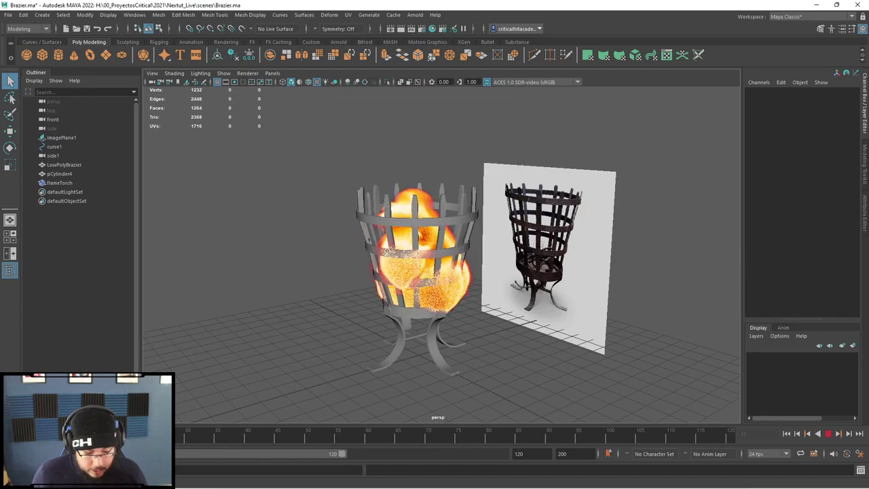
pyautogui.press('Escape')
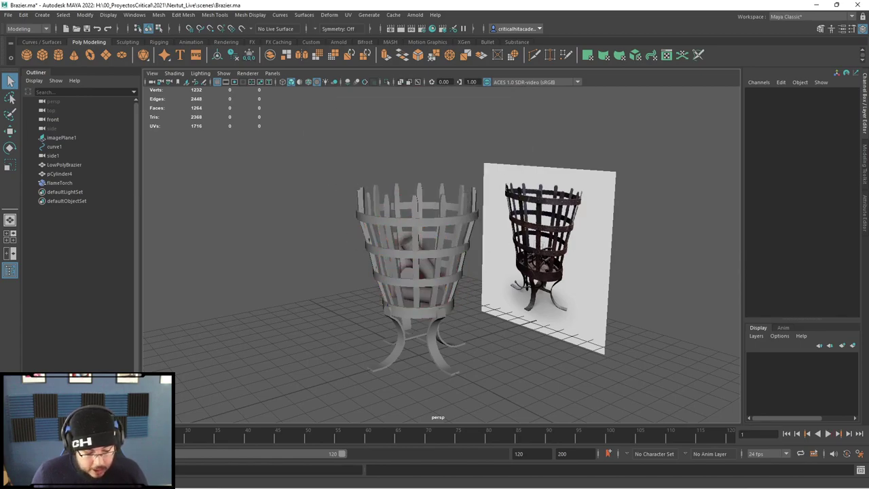
pyautogui.hotkey('alt', 'v')
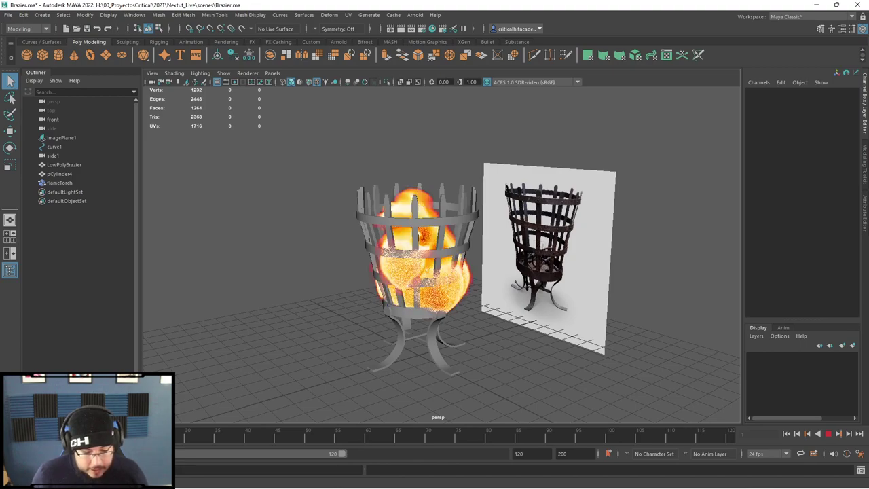
pyautogui.hotkey('alt', 'v')
# Examine closely from several angles how the flames interact with the brazier's bars and rings
pyautogui.scroll(3, 298, 319)
pyautogui.keyDown('alt'); pyautogui.moveTo(298, 323); pyautogui.dragTo(441, 197); pyautogui.keyUp('alt')
pyautogui.keyDown('alt'); pyautogui.moveTo(400, 282); pyautogui.dragTo(436, 222); pyautogui.keyUp('alt')
pyautogui.scroll(5, 406, 270)
pyautogui.keyDown('alt'); pyautogui.moveTo(436, 221); pyautogui.dragTo(419, 193, button='right'); pyautogui.keyUp('alt')
pyautogui.keyDown('alt'); pyautogui.moveTo(410, 195); pyautogui.dragTo(421, 236); pyautogui.keyUp('alt')
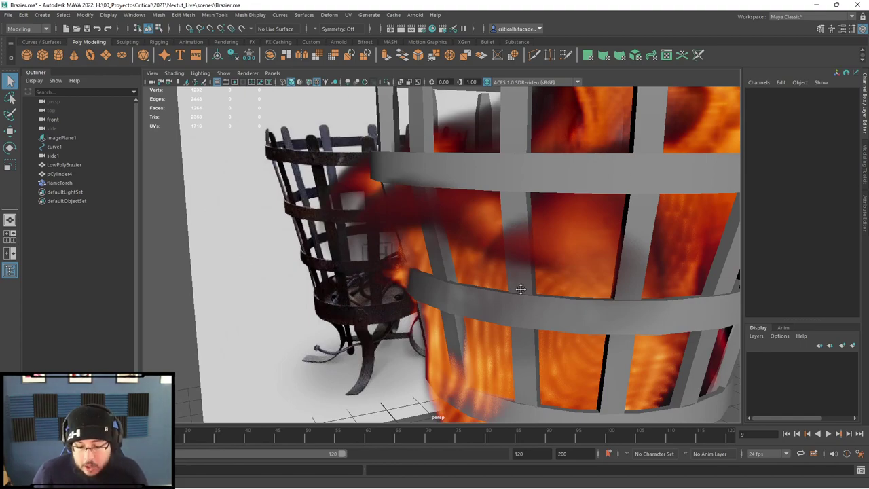
pyautogui.keyDown('alt'); pyautogui.moveTo(526, 288); pyautogui.dragTo(433, 274, button='middle'); pyautogui.keyUp('alt')
pyautogui.scroll(-3, 432, 275)
pyautogui.scroll(4, 328, 285)
pyautogui.keyDown('alt'); pyautogui.moveTo(329, 285); pyautogui.dragTo(396, 241, button='middle'); pyautogui.keyUp('alt')
pyautogui.scroll(5, 391, 200)
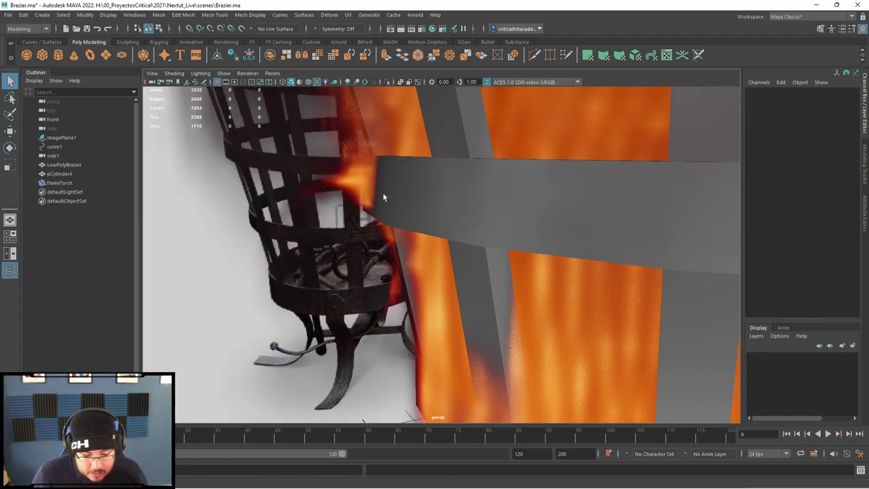
pyautogui.keyDown('alt'); pyautogui.moveTo(325, 164); pyautogui.dragTo(416, 274); pyautogui.keyUp('alt')
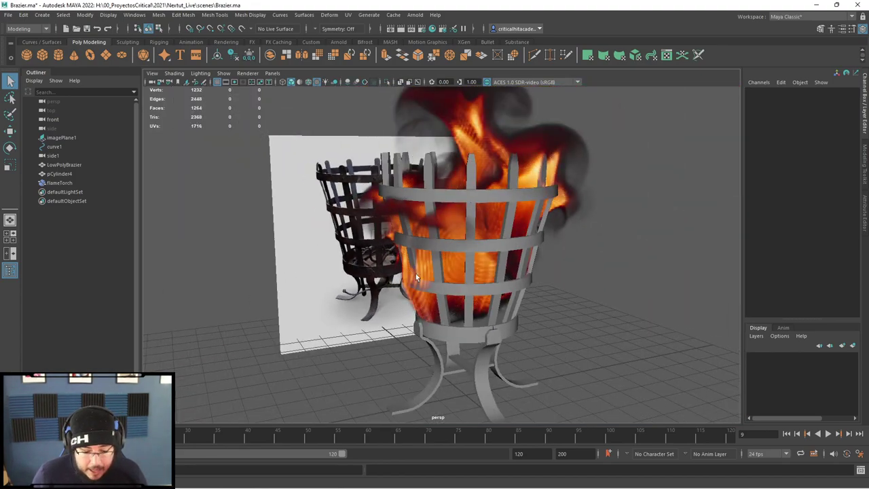
# Rewind to frame 1 and add the LowPolyBrazier mesh to the flameTorchShape graph as an input node
pyautogui.click(788, 434)
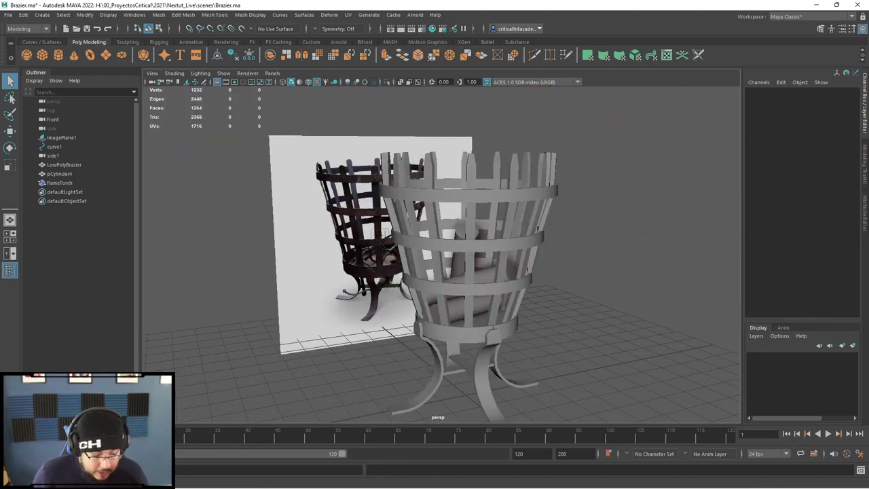
pyautogui.hotkey('alt', 'Tab')
pyautogui.keyDown('alt'); pyautogui.moveTo(521, 321); pyautogui.dragTo(471, 319, button='middle'); pyautogui.keyUp('alt')
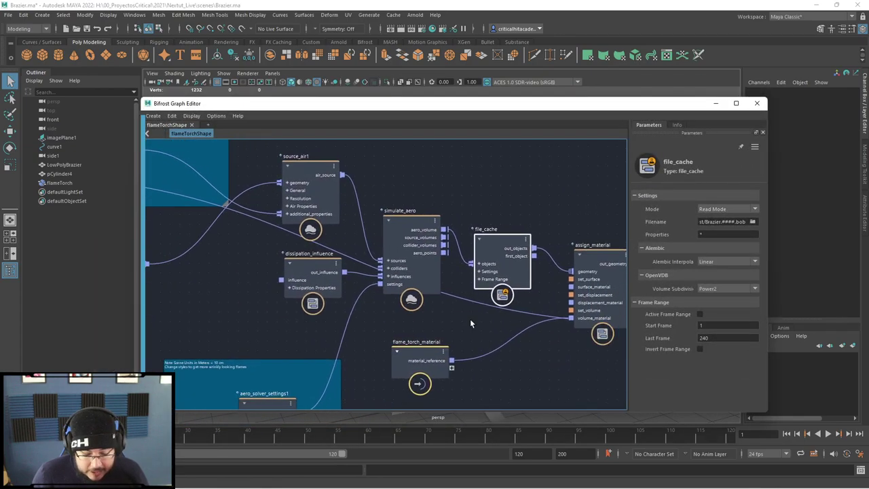
pyautogui.moveTo(282, 306); pyautogui.dragTo(532, 351, button='middle')
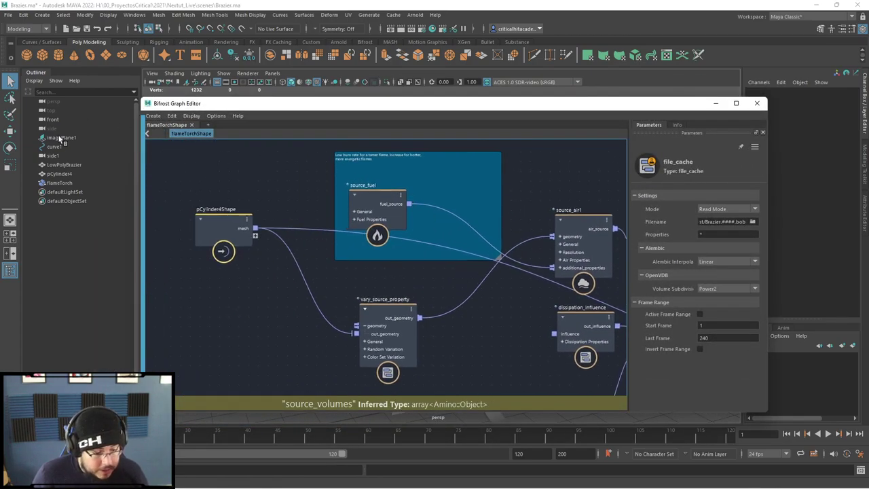
pyautogui.click(63, 165)
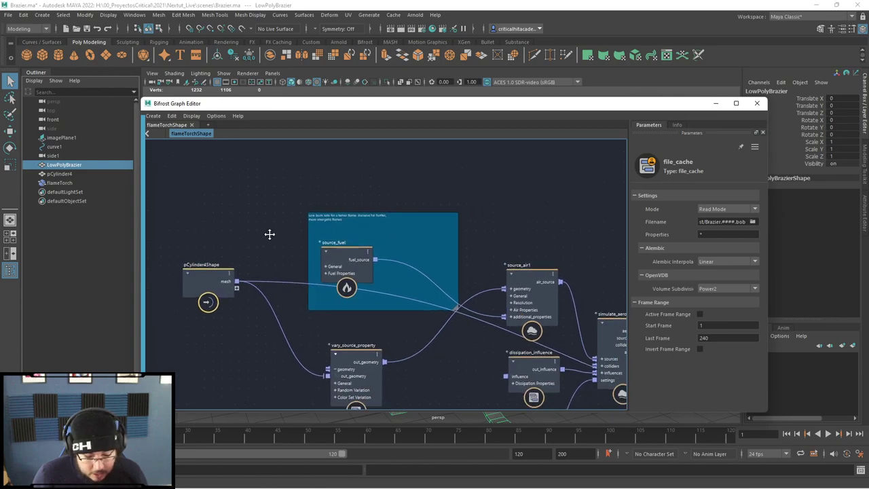
pyautogui.moveTo(74, 165); pyautogui.dragTo(368, 168, button='middle')
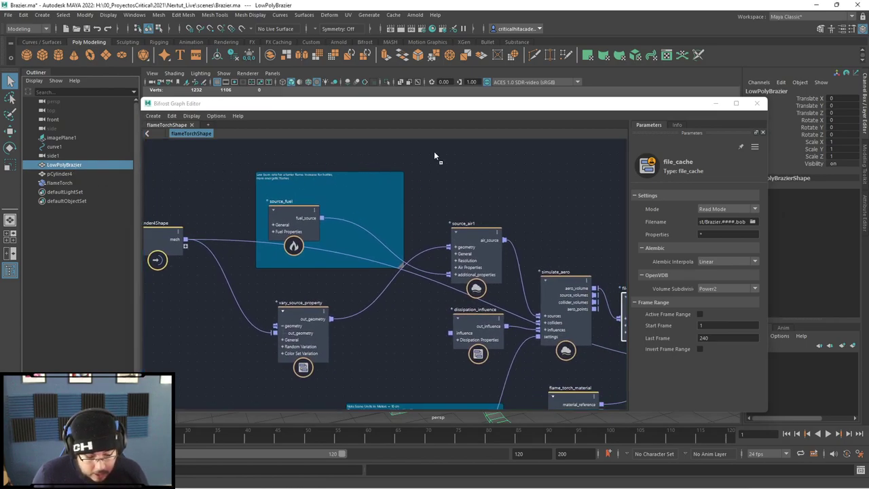
pyautogui.moveTo(457, 159); pyautogui.dragTo(449, 191, button='middle')
# Add a collider node beside LowPolyBrazierShape and connect the brazier's mesh2 output to its geometry input
pyautogui.scroll(2, 510, 187)
pyautogui.press('Tab')
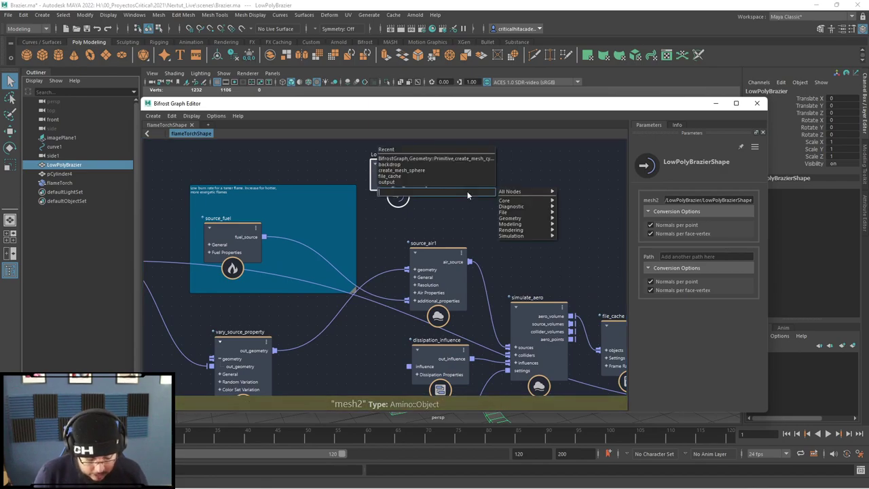
pyautogui.write('colli')
pyautogui.press('Return')
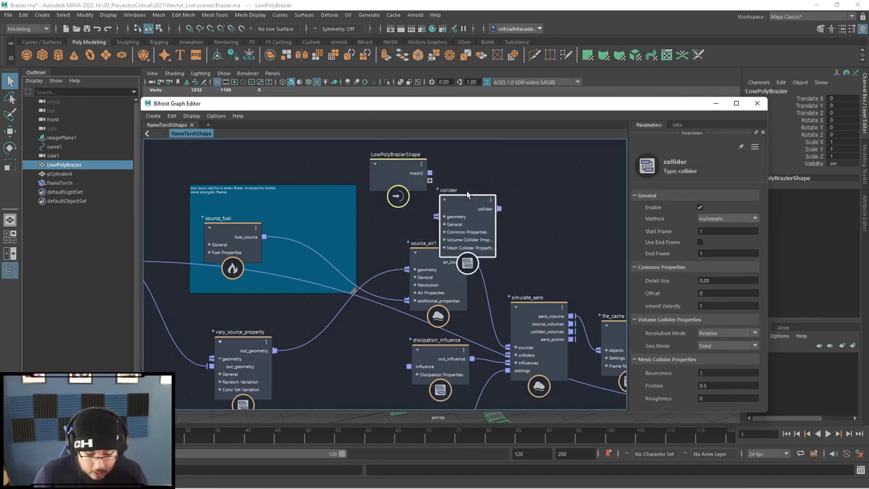
pyautogui.moveTo(489, 197); pyautogui.dragTo(514, 173)
pyautogui.moveTo(430, 173); pyautogui.dragTo(472, 192)
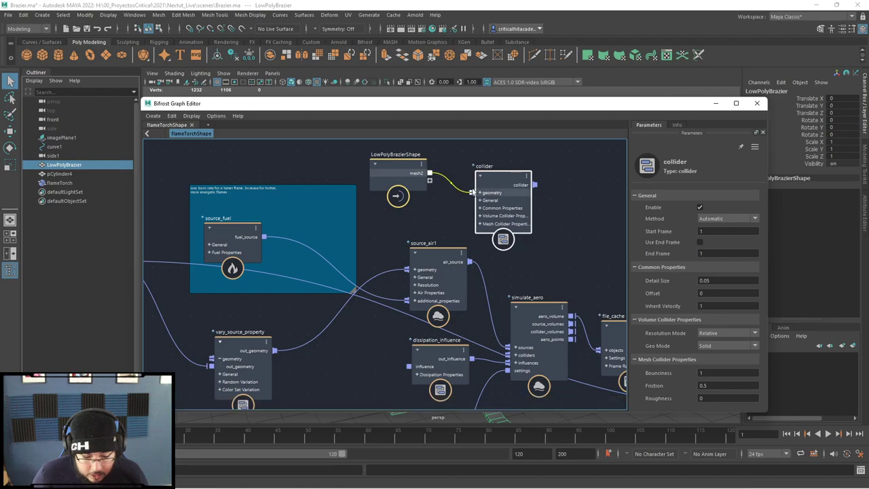
# Connect the collider node's output to the colliders input of simulate_aero
pyautogui.moveTo(553, 239); pyautogui.dragTo(531, 230, button='middle')
pyautogui.moveTo(508, 174); pyautogui.dragTo(481, 346)
pyautogui.moveTo(482, 347); pyautogui.dragTo(595, 332, button='middle')
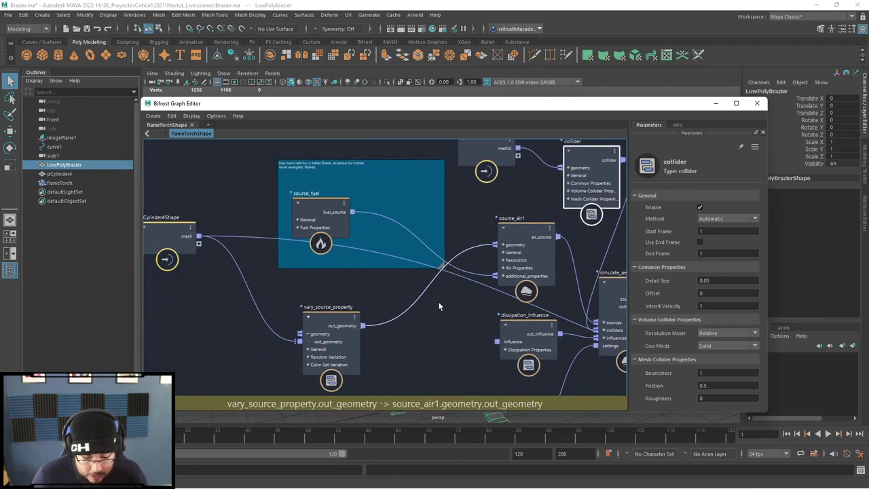
# Move the pCylinder4Shape node down beside vary_source_property to untangle its connections
pyautogui.moveTo(435, 300); pyautogui.dragTo(381, 313, button='middle')
pyautogui.moveTo(203, 310); pyautogui.dragTo(264, 312, button='middle')
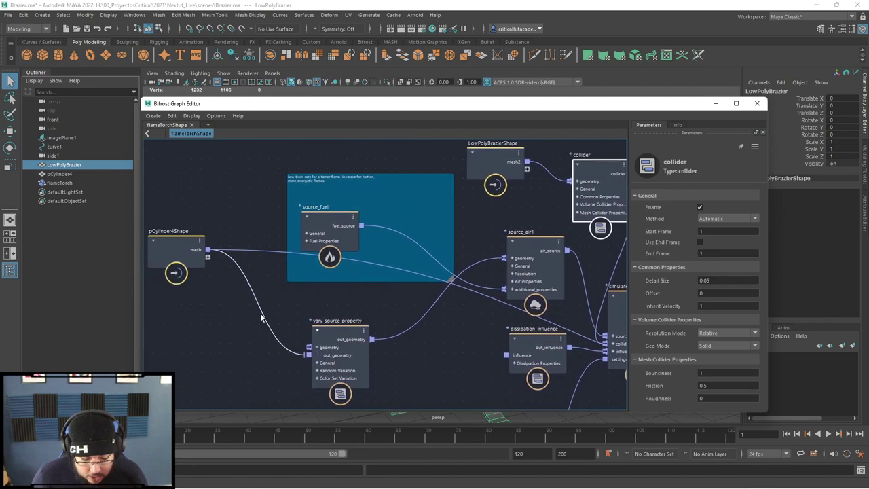
pyautogui.moveTo(165, 239); pyautogui.dragTo(198, 349)
pyautogui.moveTo(257, 284); pyautogui.dragTo(216, 223, button='middle')
pyautogui.moveTo(402, 333); pyautogui.dragTo(312, 396, button='middle')
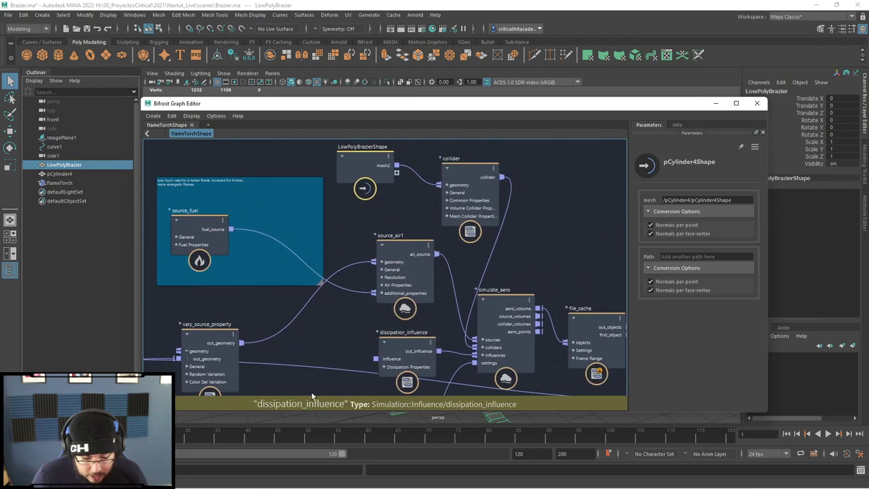
# Set the file_cache node's mode to Write Mode and run the simulation again with the brazier collider
pyautogui.click(715, 104)
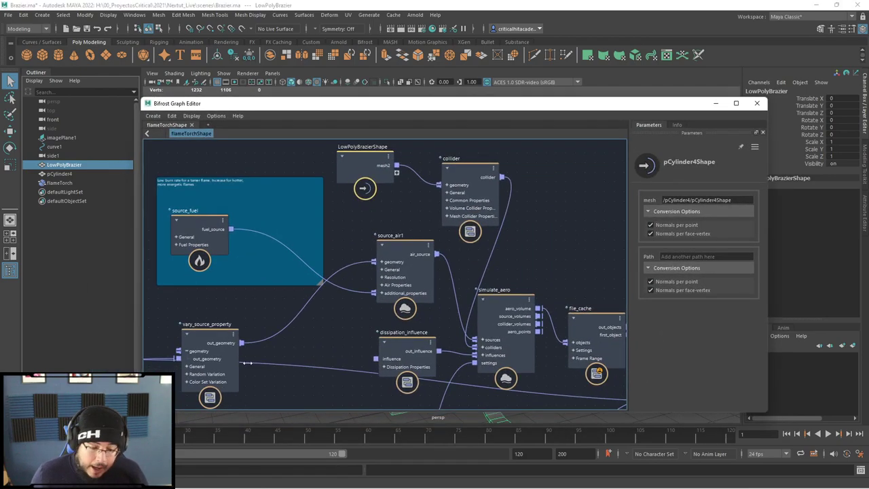
pyautogui.moveTo(489, 326); pyautogui.dragTo(367, 286, button='middle')
pyautogui.doubleClick(430, 245)
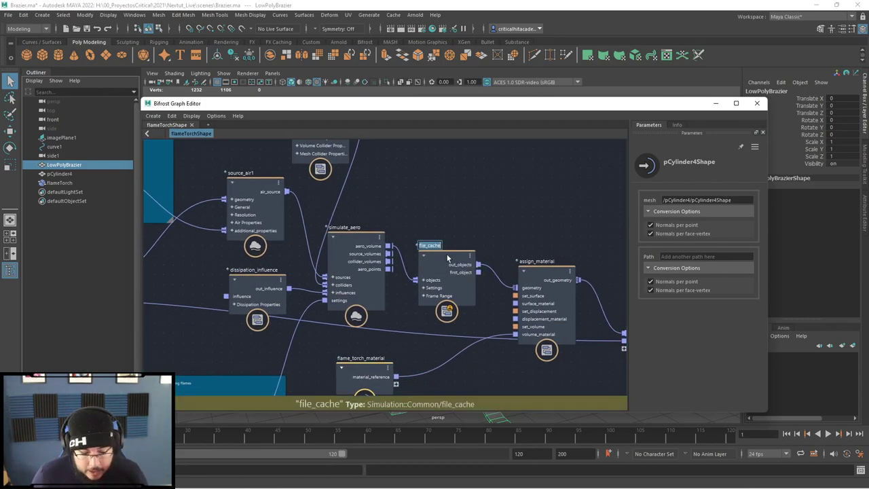
pyautogui.click(447, 258)
pyautogui.click(718, 212)
pyautogui.click(721, 228)
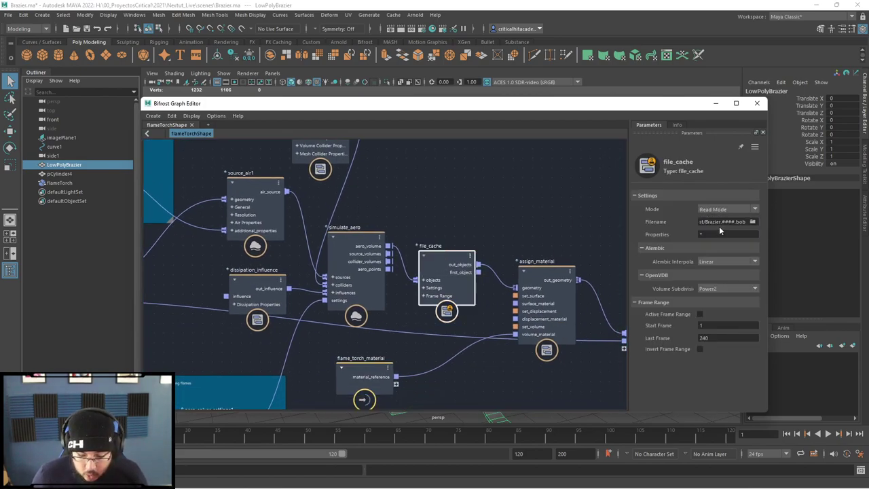
pyautogui.click(716, 104)
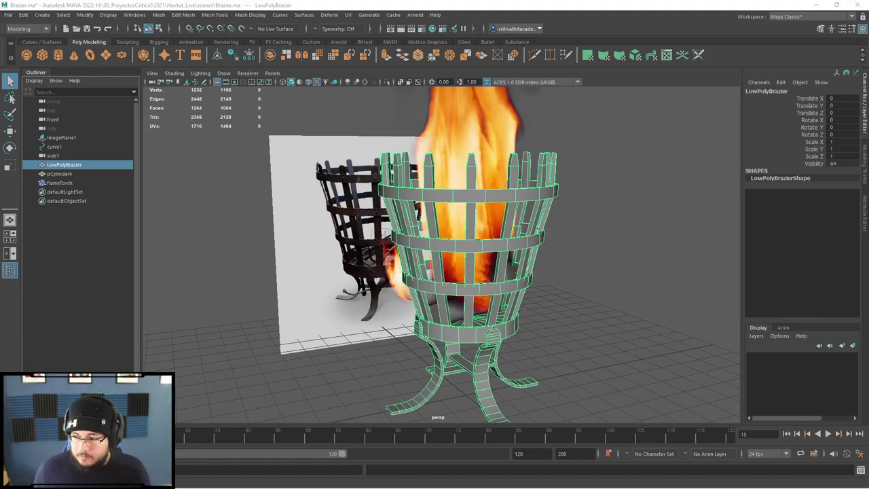
# Set the file_cache node's mode to Read Mode so the viewport uses the brazier simulation cached on disk
pyautogui.keyDown('alt'); pyautogui.moveTo(617, 290); pyautogui.dragTo(485, 354); pyautogui.keyUp('alt')
pyautogui.click(509, 365)
pyautogui.click(516, 352)
pyautogui.scroll(3, 544, 351)
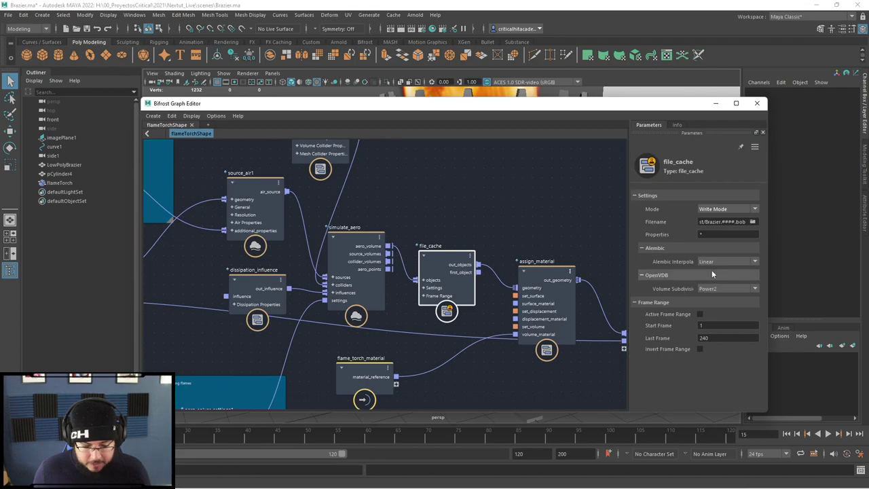
pyautogui.click(723, 209)
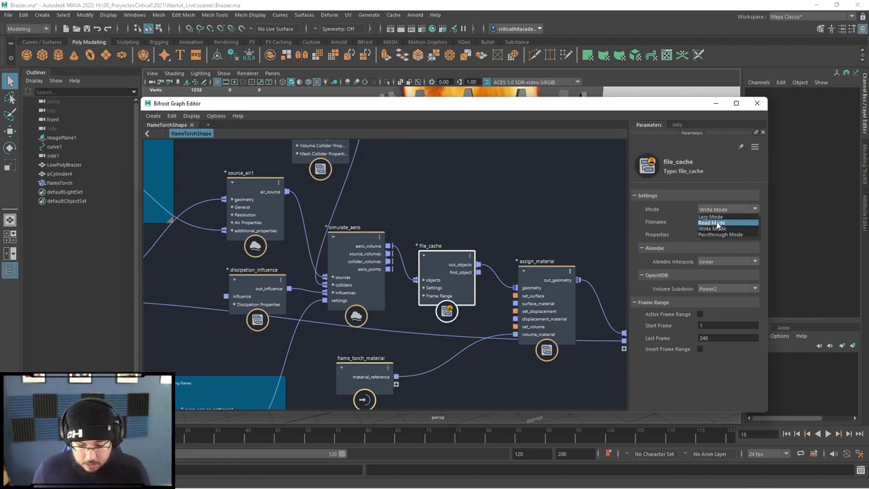
pyautogui.click(711, 223)
pyautogui.click(716, 104)
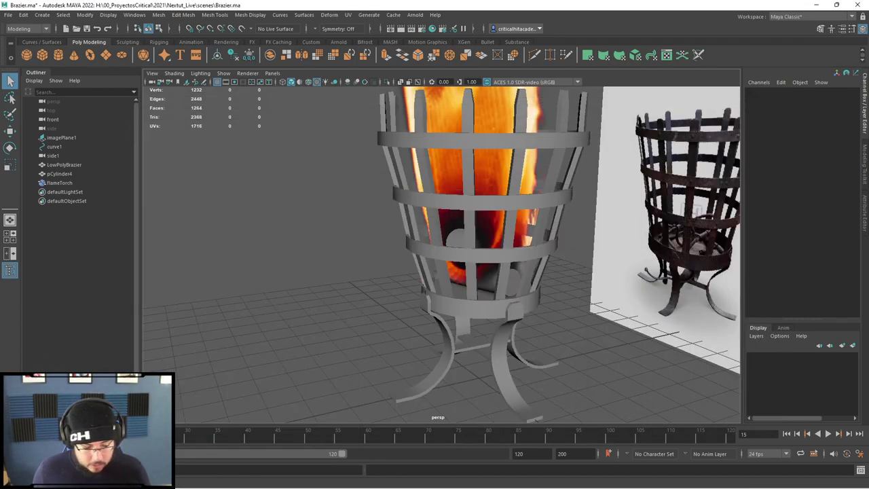
# Play back the cached fire from the first frame and examine how the flames interact with the brazier bars and logs
pyautogui.hotkey('alt', 'v')
pyautogui.hotkey('alt', 'shift', 'v')
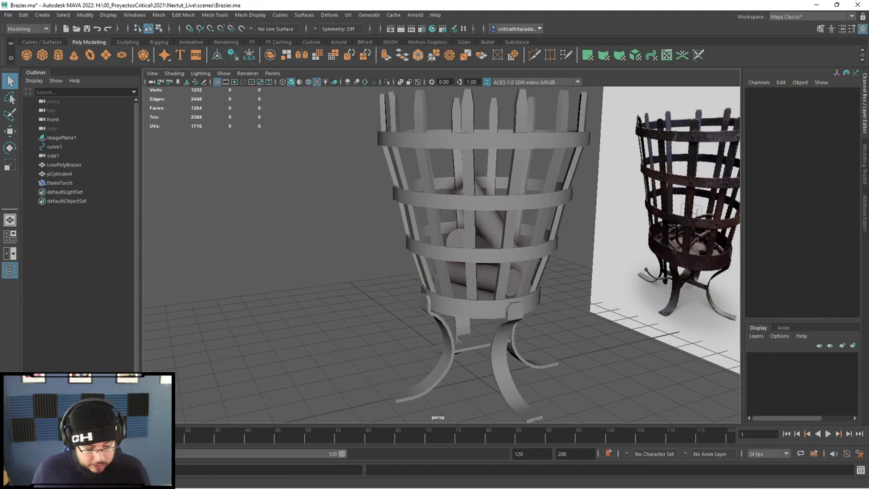
pyautogui.hotkey('alt', 'v')
pyautogui.hotkey('alt', 'v')
pyautogui.keyDown('alt'); pyautogui.moveTo(361, 311); pyautogui.dragTo(324, 251); pyautogui.keyUp('alt')
pyautogui.scroll(3, 324, 251)
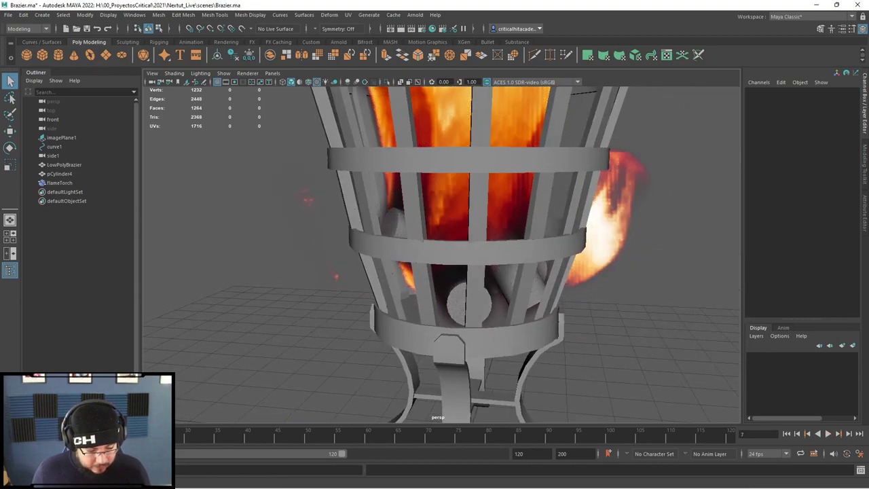
pyautogui.hotkey('alt', 'v')
pyautogui.hotkey('alt', 'v')
pyautogui.keyDown('alt'); pyautogui.moveTo(503, 268); pyautogui.dragTo(454, 272); pyautogui.keyUp('alt')
pyautogui.scroll(3, 454, 271)
pyautogui.keyDown('alt'); pyautogui.moveTo(454, 272); pyautogui.dragTo(521, 301, button='middle'); pyautogui.keyUp('alt')
pyautogui.keyDown('alt'); pyautogui.moveTo(391, 216); pyautogui.dragTo(341, 308); pyautogui.keyUp('alt')
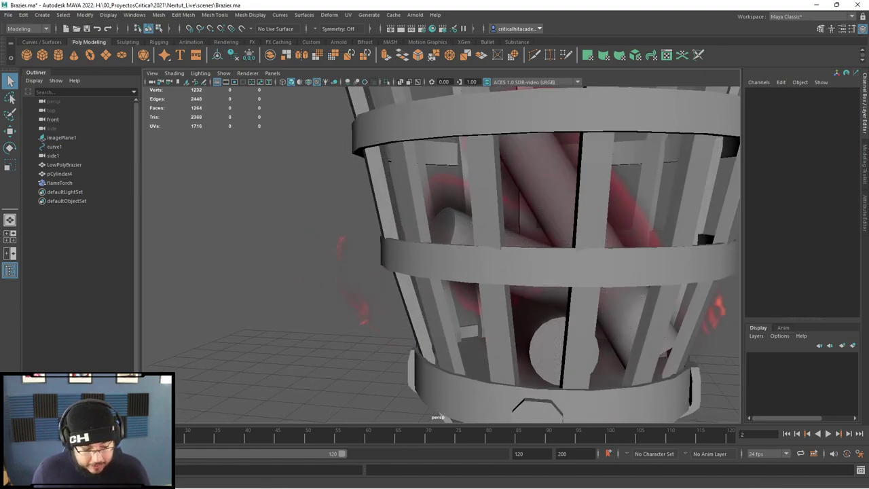
pyautogui.hotkey('alt', 'v')
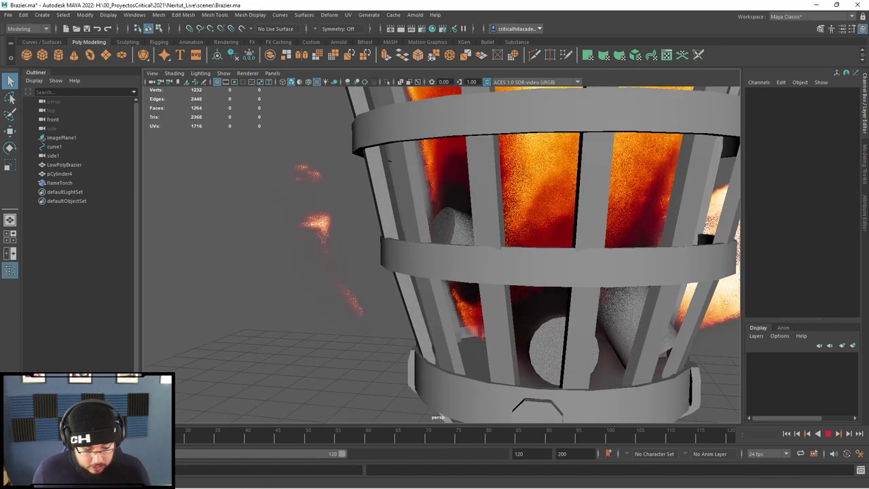
pyautogui.hotkey('alt', 'v')
pyautogui.moveTo(353, 298)
pyautogui.keyDown('alt'); pyautogui.mouseDown()
pyautogui.moveTo(388, 285)
pyautogui.moveTo(372, 301)
pyautogui.moveTo(360, 285)
pyautogui.moveTo(336, 285)
pyautogui.moveTo(361, 292)
pyautogui.mouseUp(); pyautogui.keyUp('alt')
pyautogui.scroll(-7, 377, 291)
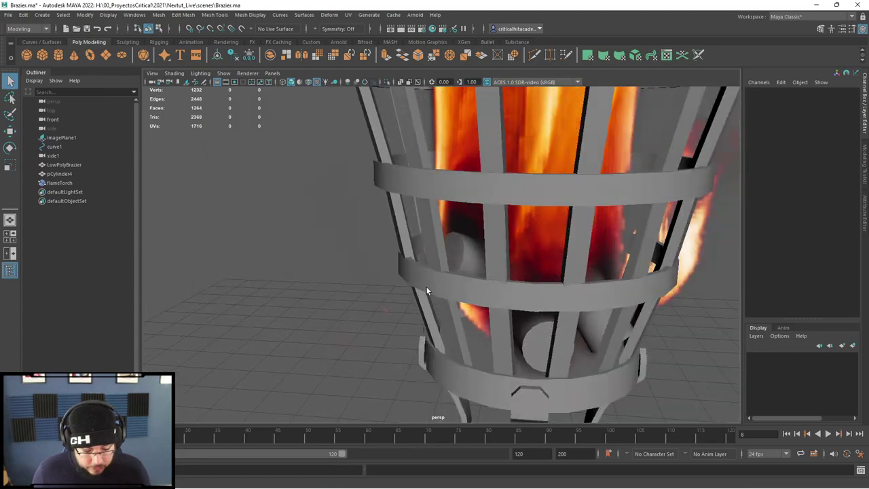
pyautogui.keyDown('alt'); pyautogui.moveTo(427, 288); pyautogui.dragTo(378, 355, button='middle'); pyautogui.keyUp('alt')
pyautogui.keyDown('alt'); pyautogui.moveTo(391, 272); pyautogui.dragTo(498, 274); pyautogui.keyUp('alt')
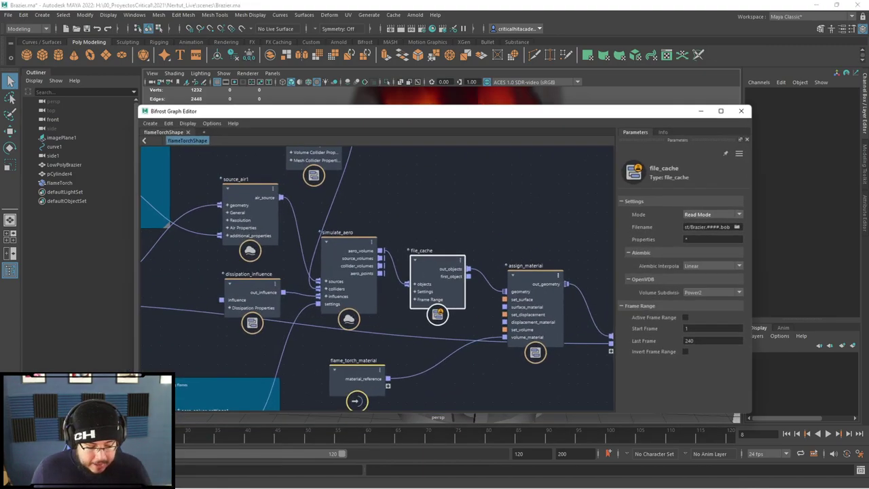
# Review the parameters of the simulate_aero and aero_solver_settings1 nodes, including the Aero Solver Globals and Accuracy settings
pyautogui.click(354, 238)
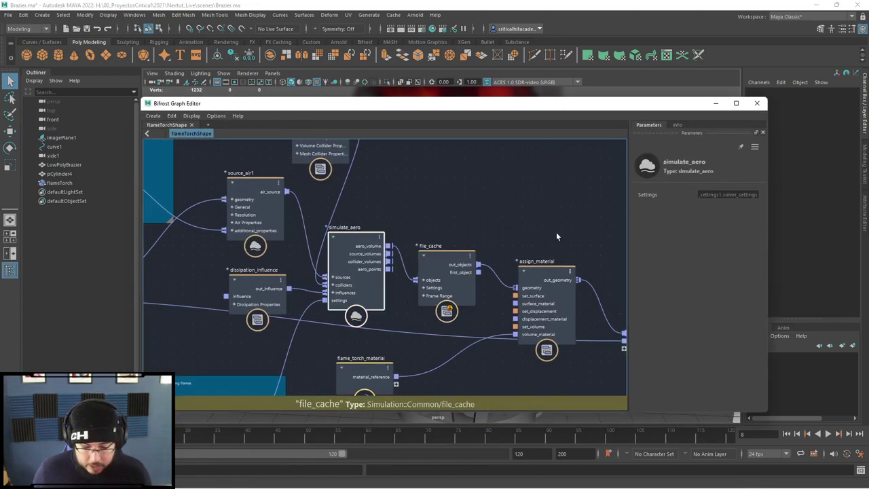
pyautogui.keyDown('alt'); pyautogui.moveTo(330, 323); pyautogui.dragTo(493, 188, button='middle'); pyautogui.keyUp('alt')
pyautogui.click(381, 278)
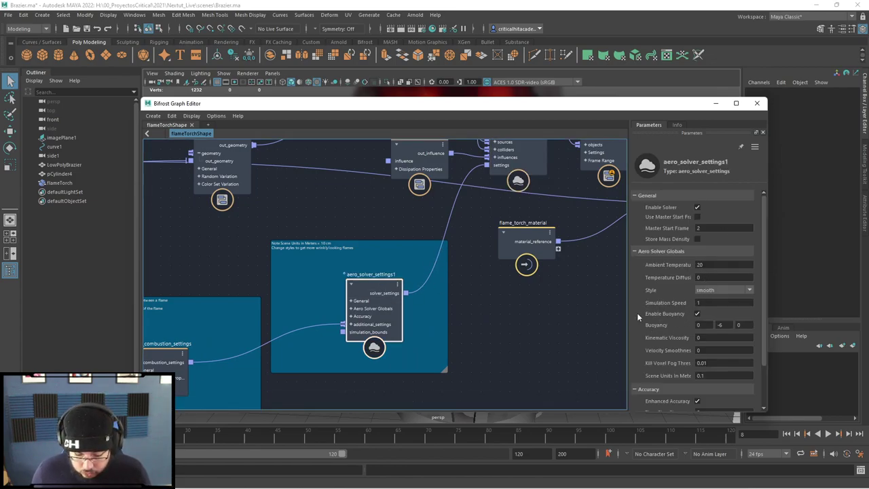
pyautogui.moveTo(637, 313); pyautogui.dragTo(554, 342, button='middle')
pyautogui.scroll(-1, 675, 347)
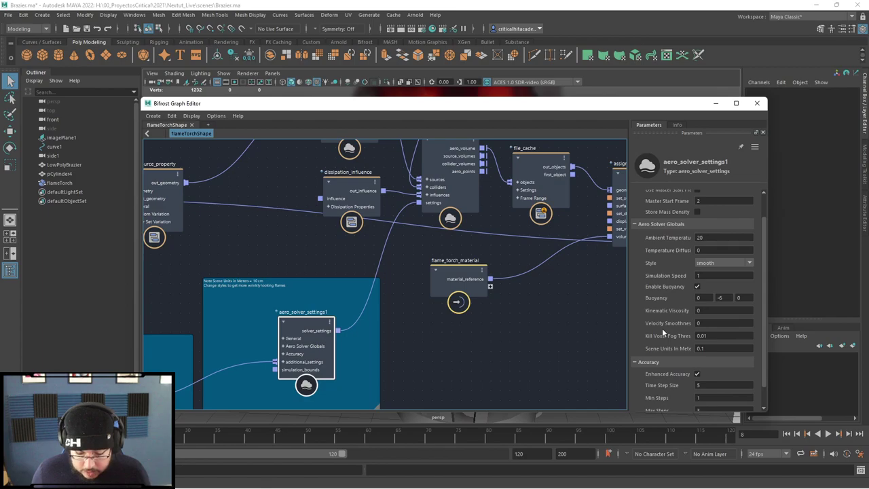
pyautogui.scroll(-1, 662, 328)
pyautogui.moveTo(503, 359); pyautogui.dragTo(451, 360, button='middle')
pyautogui.moveTo(467, 152); pyautogui.dragTo(389, 366, button='middle')
pyautogui.moveTo(552, 228)
pyautogui.mouseDown(button='middle')
pyautogui.moveTo(544, 273)
pyautogui.moveTo(540, 226)
pyautogui.mouseUp(button='middle')
# Set both the Geo Detail Size and the Fluid Detail Size of the source_air1 node to 0.003
pyautogui.click(413, 248)
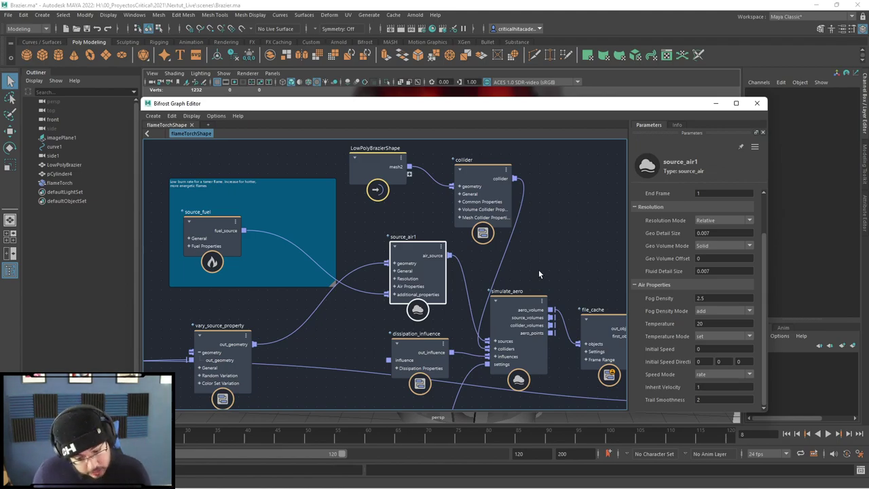
pyautogui.keyDown('alt'); pyautogui.moveTo(574, 250); pyautogui.dragTo(531, 254, button='middle'); pyautogui.keyUp('alt')
pyautogui.click(712, 233)
pyautogui.press('BackSpace')
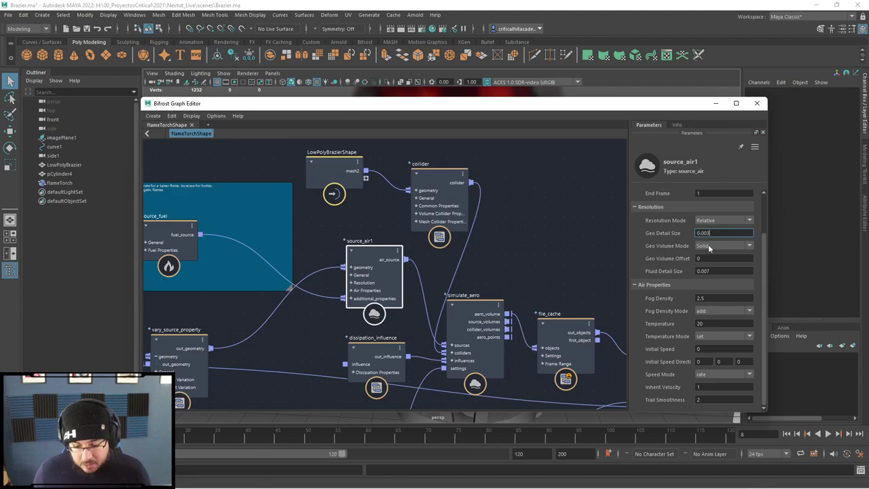
pyautogui.click(713, 271)
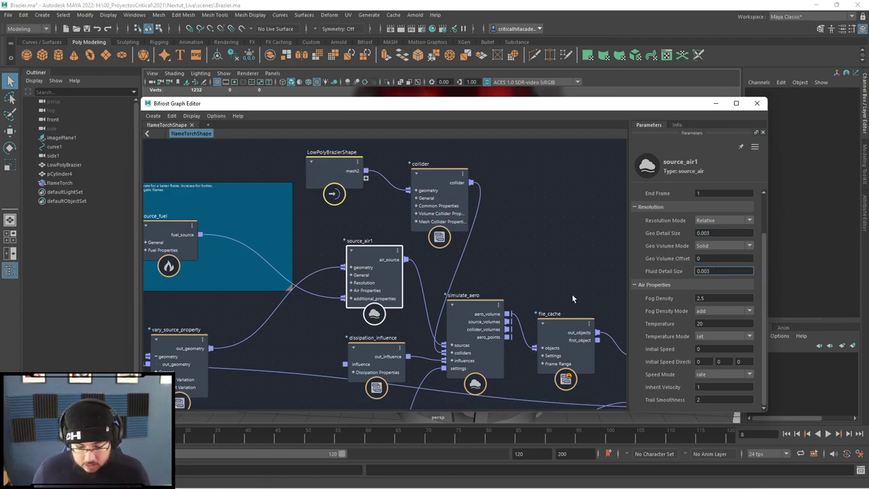
# Set the collider node's Detail Size to 0.02 and its Geo Mode to Shell, saving the scene with these settings
pyautogui.click(455, 202)
pyautogui.keyDown('alt'); pyautogui.moveTo(545, 232); pyautogui.dragTo(533, 225, button='middle'); pyautogui.keyUp('alt')
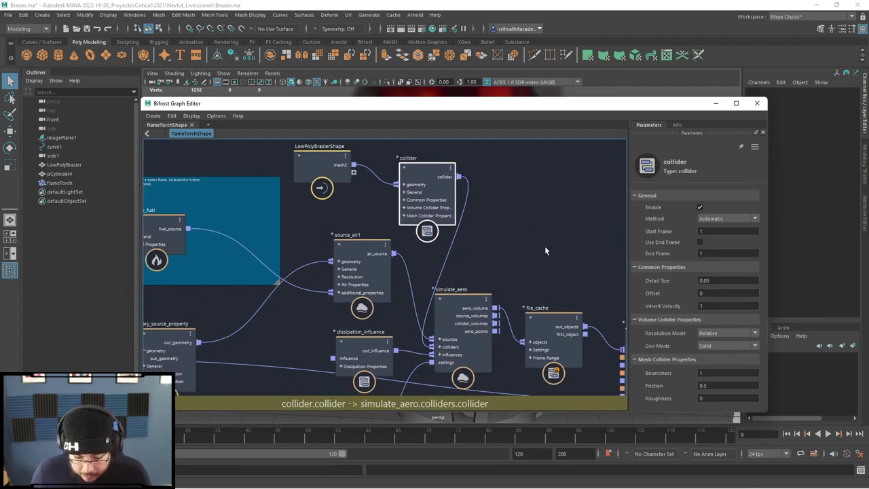
pyautogui.click(713, 280)
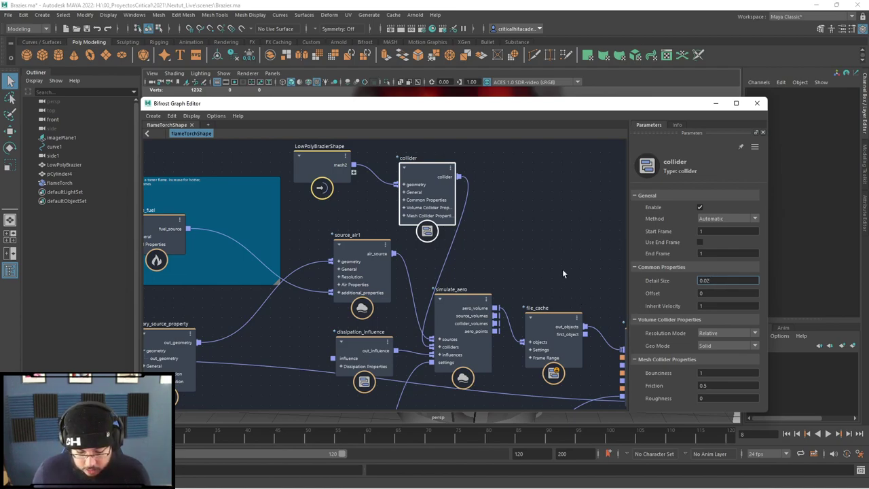
pyautogui.press('Return')
pyautogui.click(709, 347)
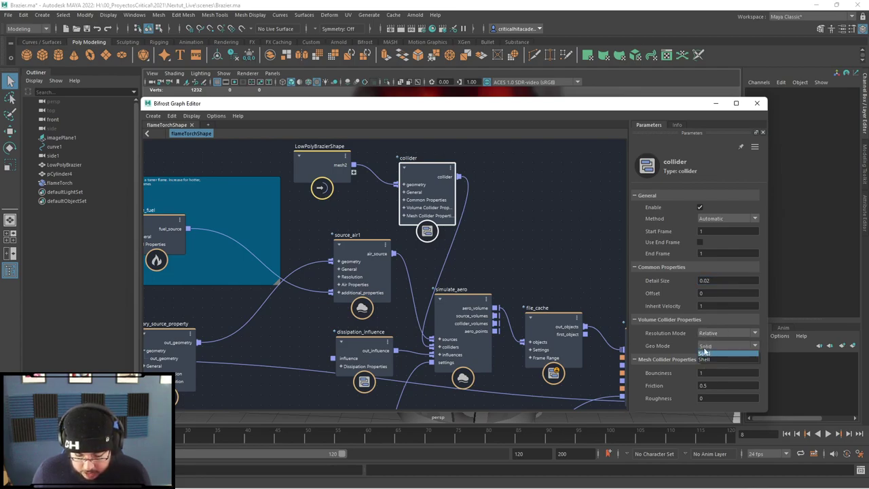
pyautogui.click(707, 360)
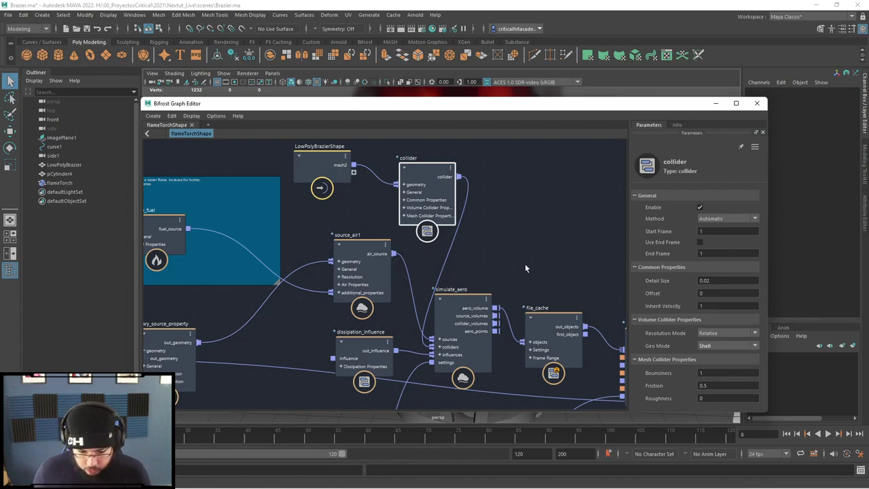
pyautogui.click(544, 211)
pyautogui.click(715, 103)
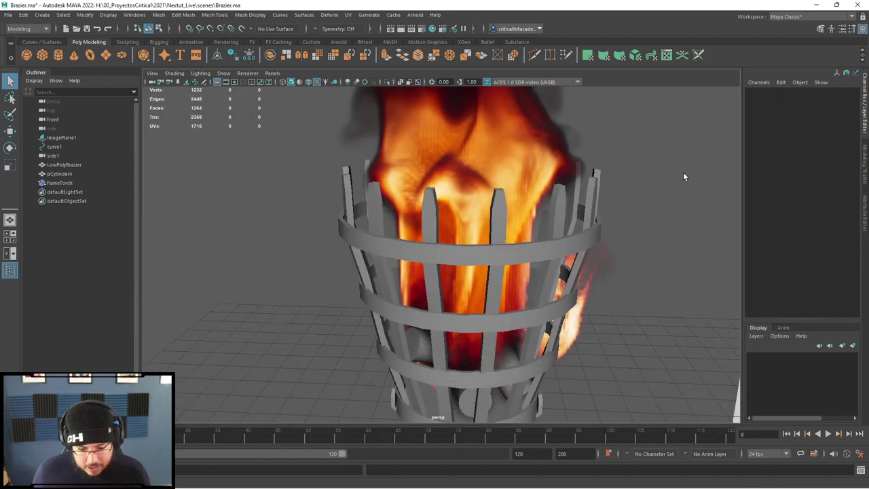
pyautogui.hotkey('ctrl', 's')
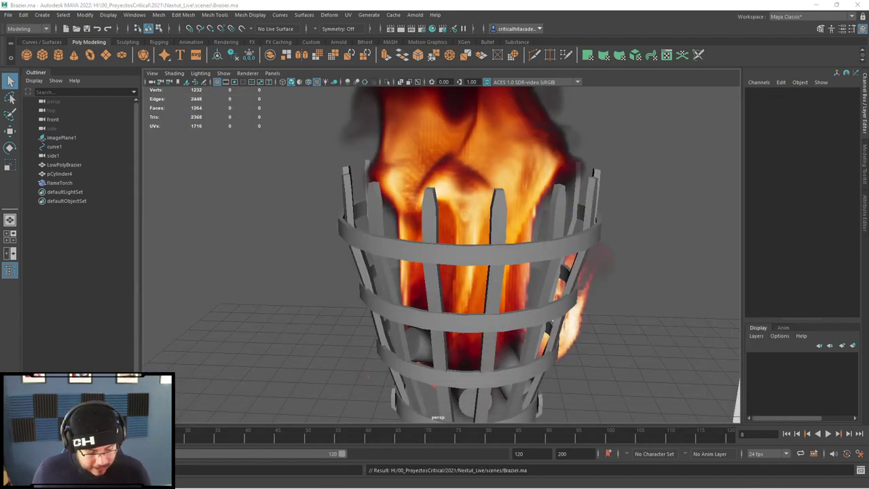
# Set the file_cache node's mode to Write Mode and rerun the finer simulation from frame 1
pyautogui.hotkey('alt', 'Tab')
pyautogui.keyDown('alt'); pyautogui.moveTo(538, 269); pyautogui.dragTo(446, 202, button='middle'); pyautogui.keyUp('alt')
pyautogui.click(461, 248)
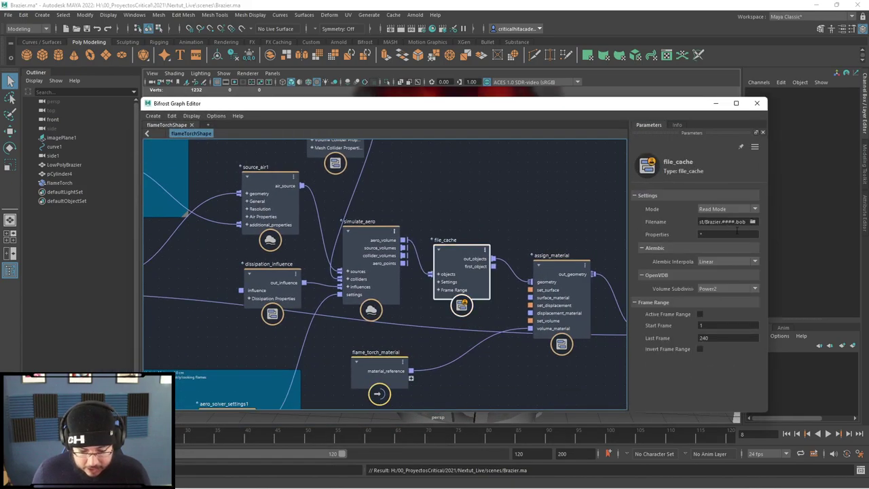
pyautogui.click(710, 210)
pyautogui.click(713, 229)
pyautogui.click(716, 103)
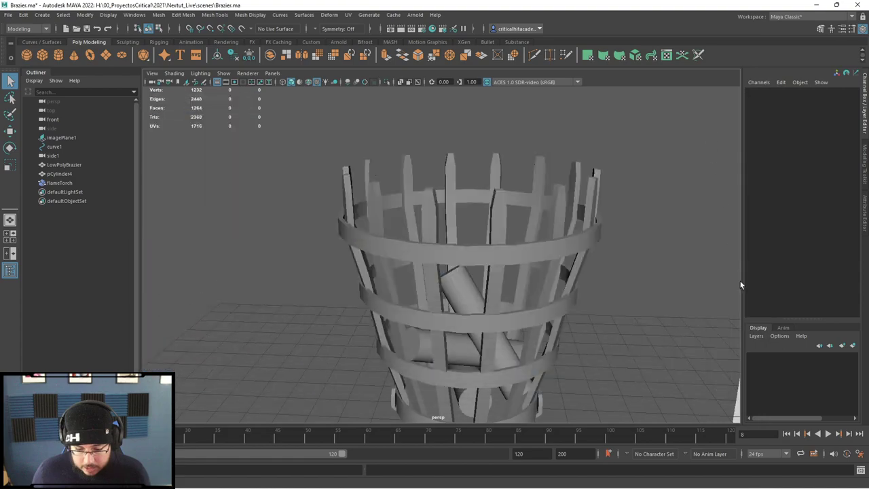
pyautogui.click(786, 433)
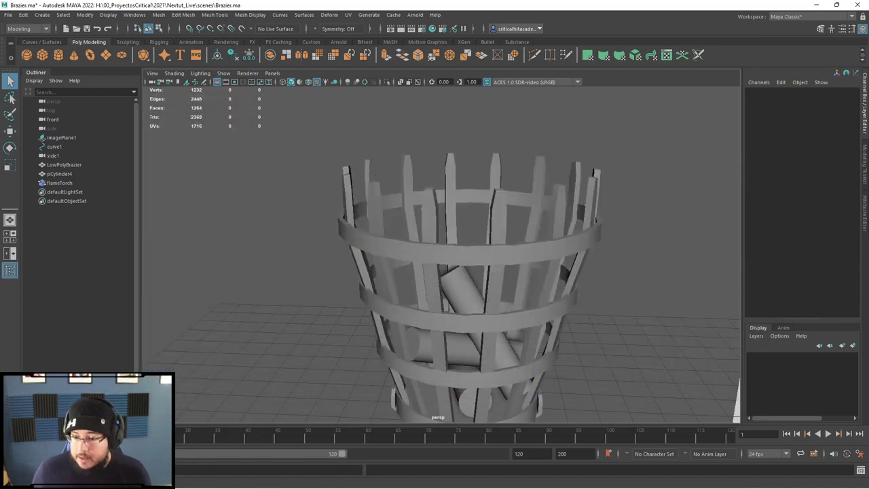
pyautogui.hotkey('alt', 'v')
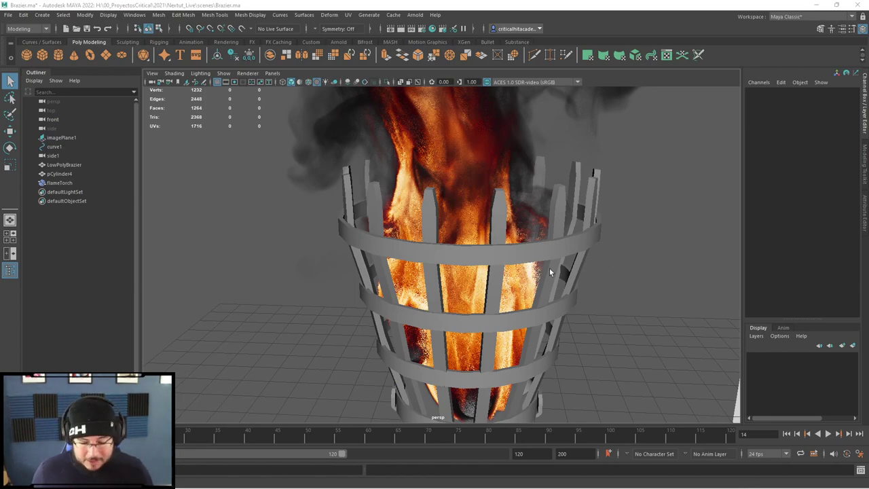
# Examine the higher-resolution flames and smoke at frame 14 up close and from around the brazier
pyautogui.keyDown('alt'); pyautogui.moveTo(426, 302); pyautogui.dragTo(409, 319); pyautogui.keyUp('alt')
pyautogui.keyDown('alt'); pyautogui.moveTo(467, 307); pyautogui.dragTo(574, 316, button='right'); pyautogui.keyUp('alt')
pyautogui.keyDown('alt'); pyautogui.moveTo(574, 317); pyautogui.dragTo(507, 248, button='middle'); pyautogui.keyUp('alt')
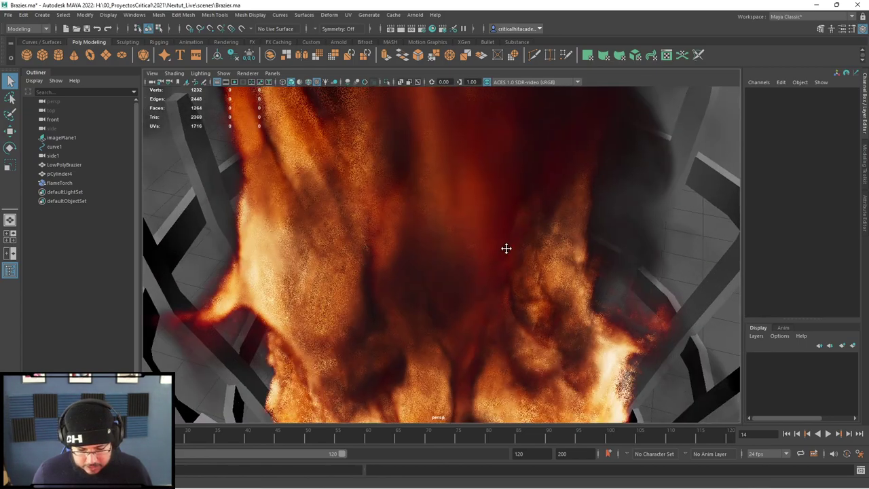
pyautogui.keyDown('alt'); pyautogui.moveTo(560, 290); pyautogui.dragTo(380, 198, button='right'); pyautogui.keyUp('alt')
pyautogui.keyDown('alt'); pyautogui.moveTo(380, 198); pyautogui.dragTo(465, 314); pyautogui.keyUp('alt')
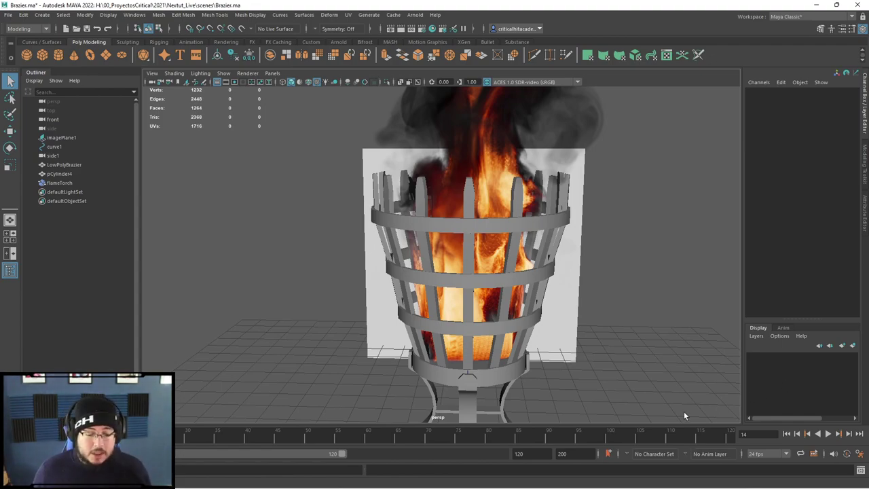
pyautogui.keyDown('alt'); pyautogui.moveTo(513, 336); pyautogui.dragTo(385, 310); pyautogui.keyUp('alt')
pyautogui.scroll(-1, 386, 310)
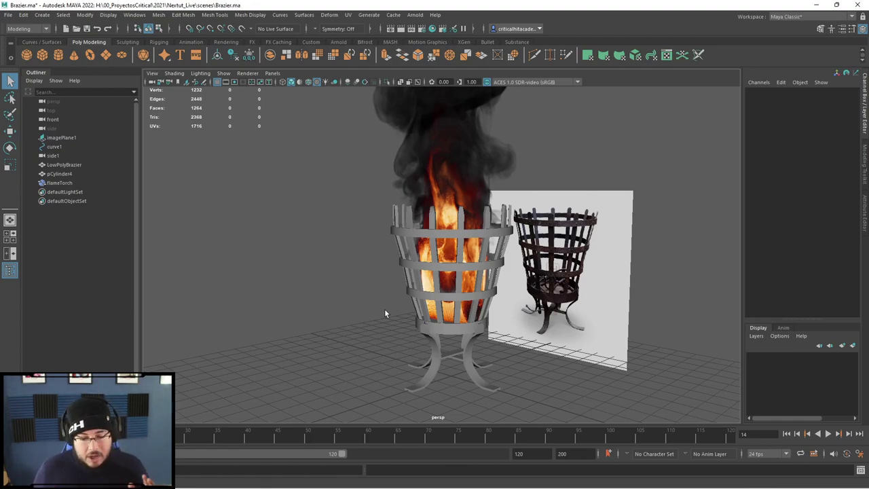
pyautogui.keyDown('alt'); pyautogui.moveTo(335, 344); pyautogui.dragTo(235, 302); pyautogui.keyUp('alt')
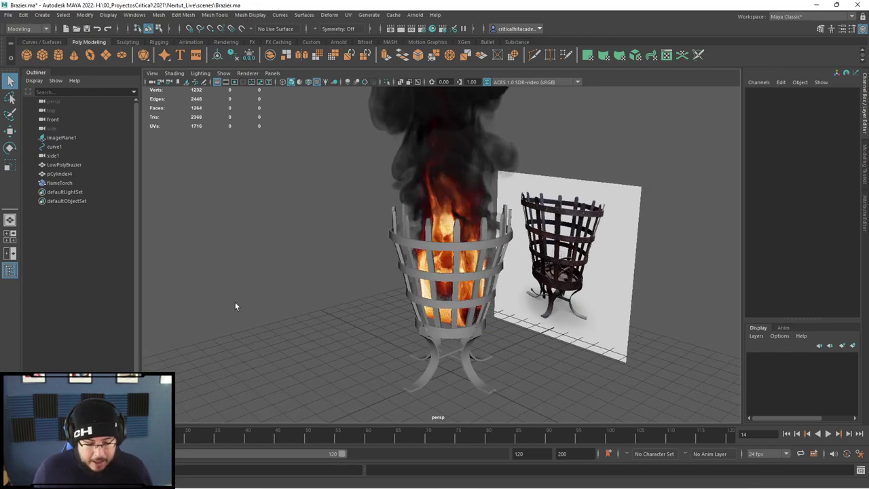
# Delete the reference image plane behind the brazier
pyautogui.click(549, 254)
pyautogui.click(615, 198)
pyautogui.scroll(-4, 598, 214)
pyautogui.keyDown('alt'); pyautogui.moveTo(595, 215); pyautogui.dragTo(611, 299); pyautogui.keyUp('alt')
pyautogui.press('Delete')
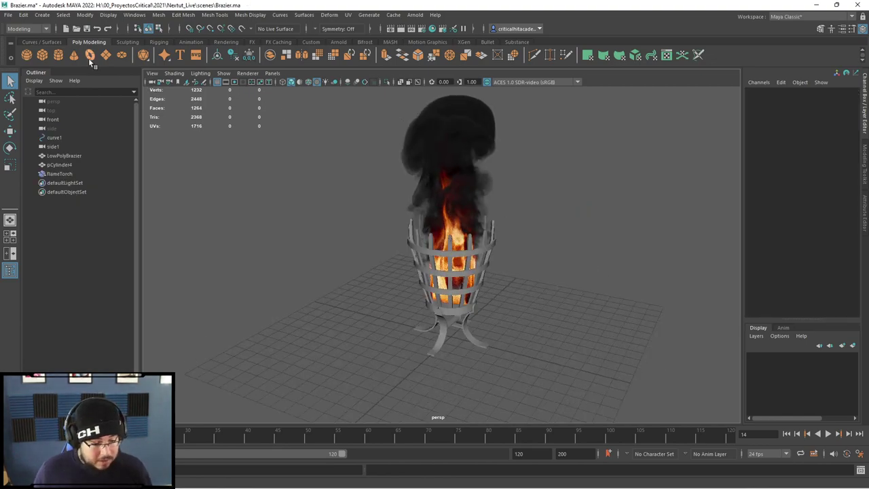
# Create a polygon plane as the floor under the brazier and scale it uniformly to 55.868
pyautogui.click(106, 55)
pyautogui.press('r')
pyautogui.moveTo(451, 337); pyautogui.dragTo(740, 349)
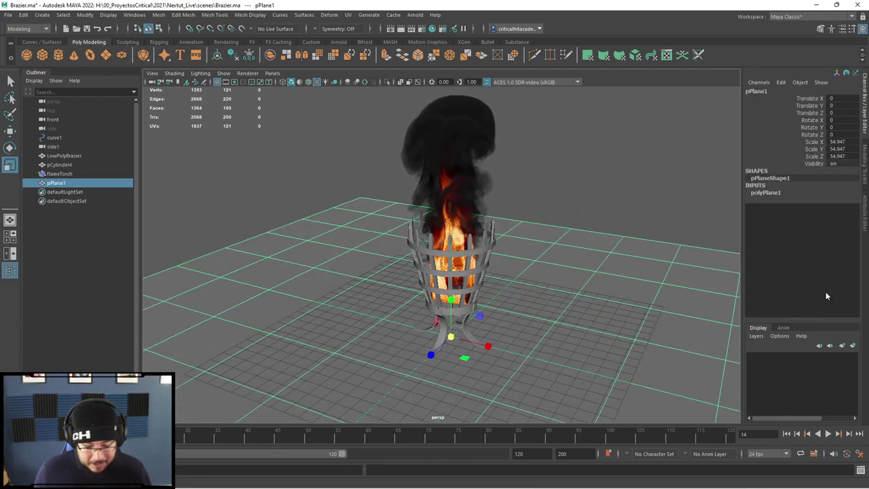
pyautogui.scroll(-3, 503, 298)
pyautogui.keyDown('alt'); pyautogui.moveTo(503, 298); pyautogui.dragTo(469, 271); pyautogui.keyUp('alt')
# Hide the flameTorch object so only the brazier, logs and floor plane are displayed
pyautogui.click(83, 176)
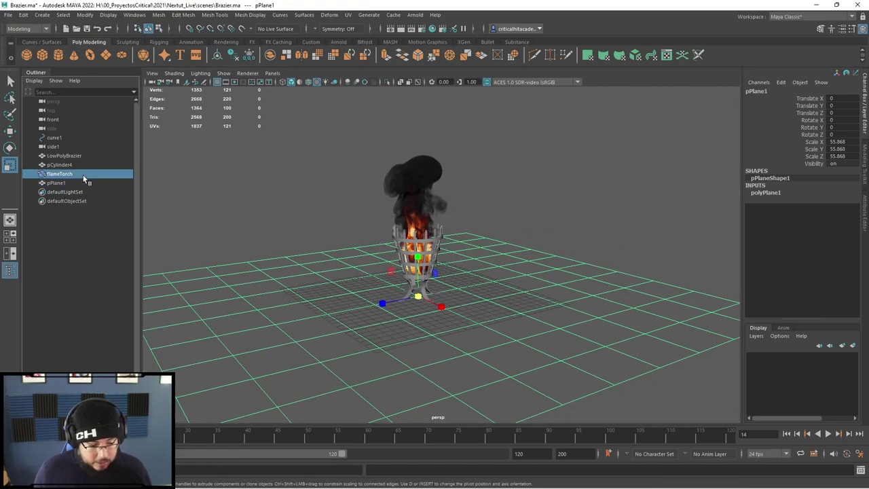
pyautogui.press('h')
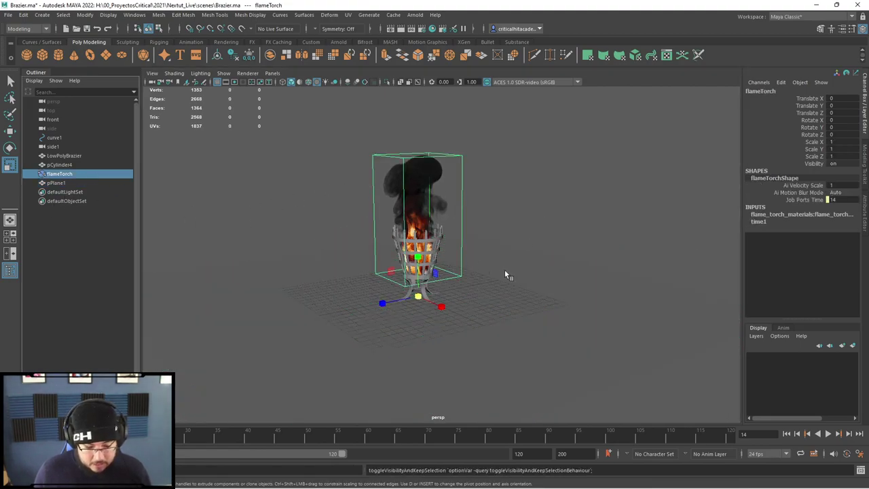
pyautogui.keyDown('alt'); pyautogui.moveTo(392, 258); pyautogui.dragTo(502, 287); pyautogui.keyUp('alt')
# Scale the floor plane along one horizontal axis to lengthen it
pyautogui.click(516, 285)
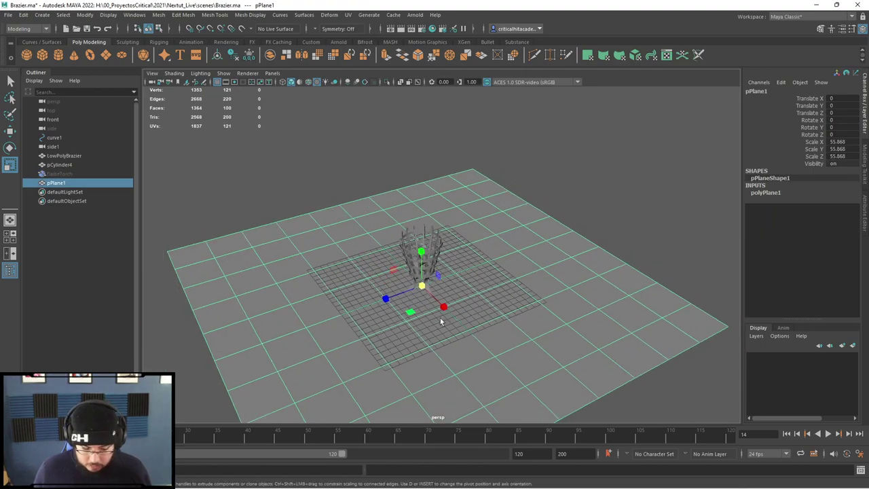
pyautogui.keyDown('alt'); pyautogui.moveTo(579, 251); pyautogui.dragTo(512, 236, button='middle'); pyautogui.keyUp('alt')
pyautogui.keyDown('alt'); pyautogui.moveTo(328, 299); pyautogui.dragTo(452, 330); pyautogui.keyUp('alt')
pyautogui.keyDown('alt'); pyautogui.moveTo(448, 328); pyautogui.dragTo(385, 310); pyautogui.keyUp('alt')
pyautogui.moveTo(315, 291); pyautogui.dragTo(301, 295)
# Extrude the floor plane's border edges behind the brazier straight up to form a tall backdrop wall
pyautogui.moveTo(454, 226); pyautogui.dragTo(440, 166, button='right')
pyautogui.click(342, 137)
pyautogui.click(353, 145)
pyautogui.scroll(-2, 511, 216)
pyautogui.keyDown('alt'); pyautogui.moveTo(512, 216); pyautogui.dragTo(469, 203, button='middle'); pyautogui.keyUp('alt')
pyautogui.press('q')
pyautogui.click(367, 147)
pyautogui.click(344, 139)
pyautogui.scroll(-3, 489, 218)
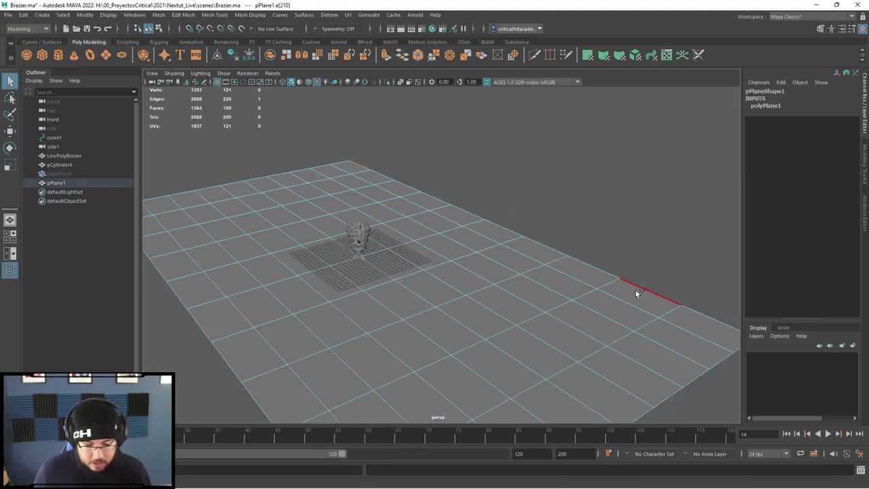
pyautogui.keyDown('shift'); pyautogui.doubleClick(699, 312); pyautogui.keyUp('shift')
pyautogui.scroll(-4, 543, 283)
pyautogui.scroll(-2, 543, 282)
pyautogui.press('w')
pyautogui.moveTo(462, 199); pyautogui.dragTo(437, 62)
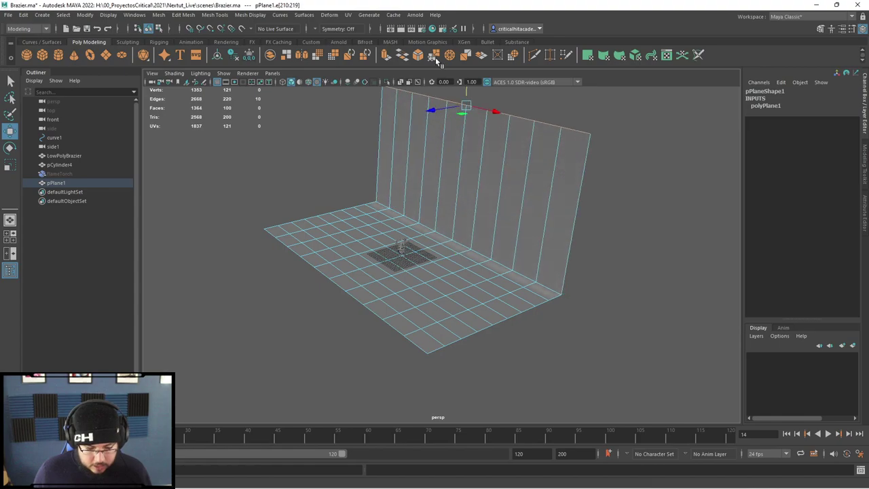
# Raise the edge loops near the floor and wall corner to shape a gradual transition into the backdrop
pyautogui.doubleClick(459, 235)
pyautogui.moveTo(453, 205); pyautogui.dragTo(454, 143)
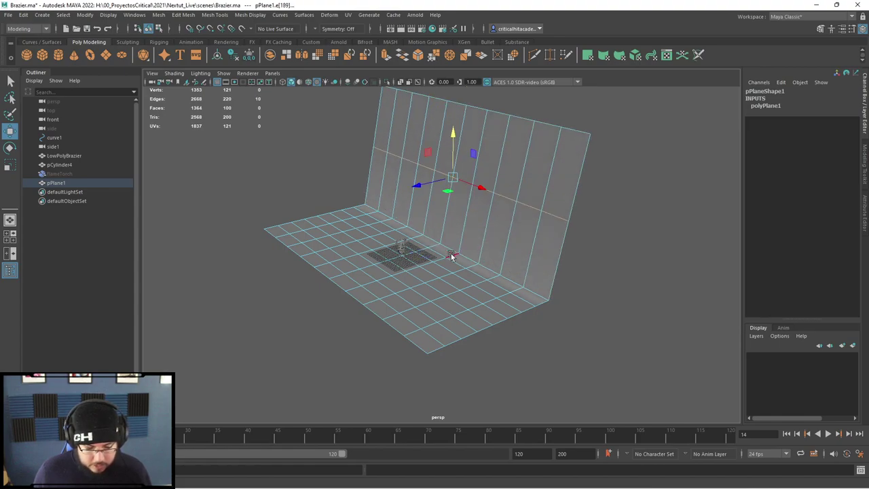
pyautogui.click(451, 251)
pyautogui.moveTo(449, 212); pyautogui.dragTo(450, 196)
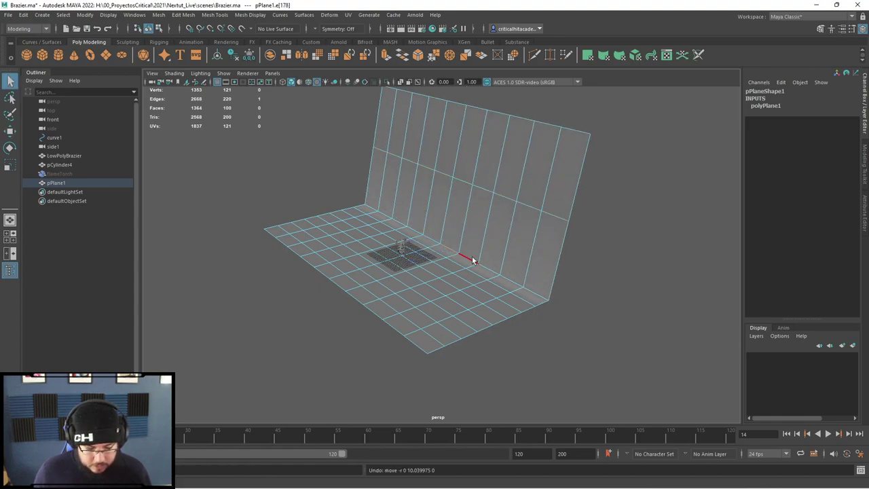
pyautogui.doubleClick(438, 205)
pyautogui.moveTo(437, 205); pyautogui.dragTo(441, 186)
# Turn on smooth mesh preview for the backdrop plane and return to object selection mode
pyautogui.scroll(3, 455, 226)
pyautogui.press('3')
pyautogui.click(593, 225)
pyautogui.press('F8')
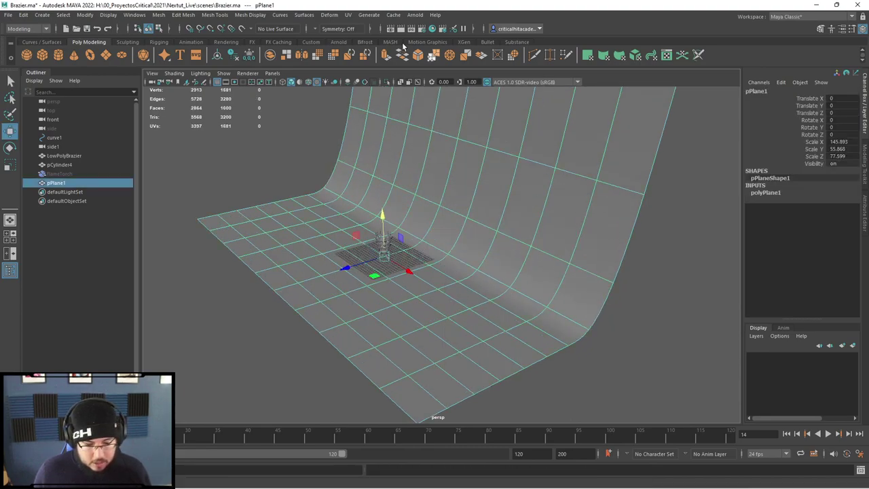
# Create an Arnold Skydome Light in the scene
pyautogui.click(415, 14)
pyautogui.moveTo(458, 61)
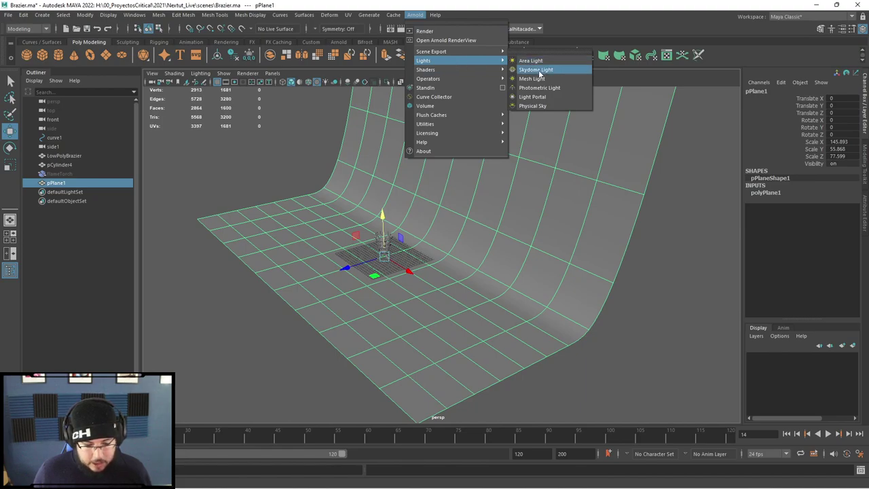
pyautogui.click(540, 71)
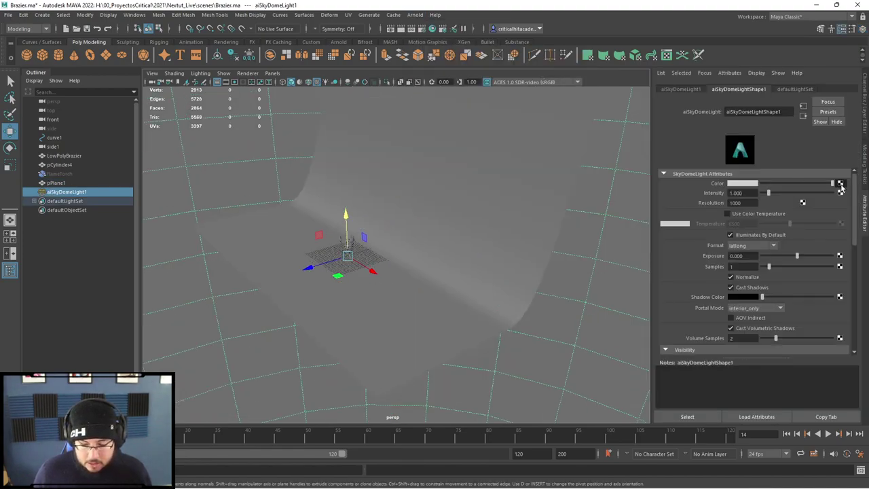
# Connect a file texture to the skydome light's color and load urban_courtyard_02_4k.exr from the sourceimages folder
pyautogui.click(840, 185)
pyautogui.click(380, 248)
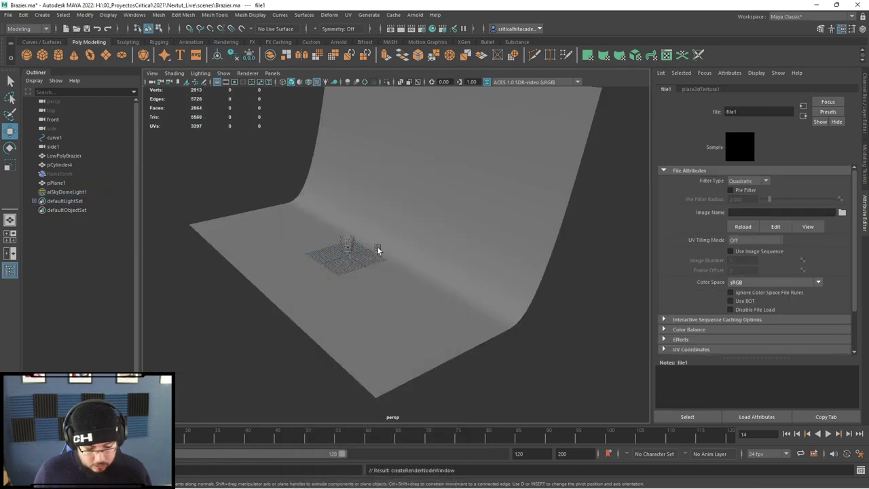
pyautogui.click(843, 212)
pyautogui.scroll(-1, 211, 303)
pyautogui.click(192, 311)
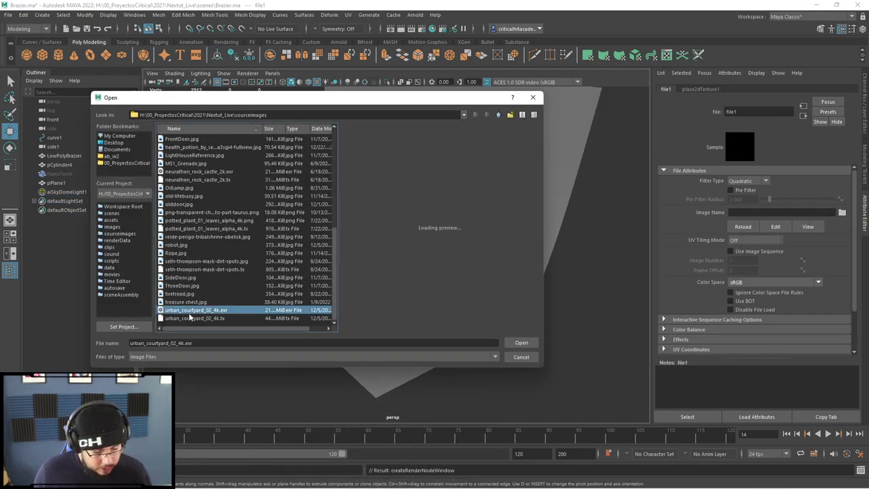
pyautogui.click(522, 342)
pyautogui.keyDown('alt'); pyautogui.moveTo(383, 244); pyautogui.dragTo(656, 263); pyautogui.keyUp('alt')
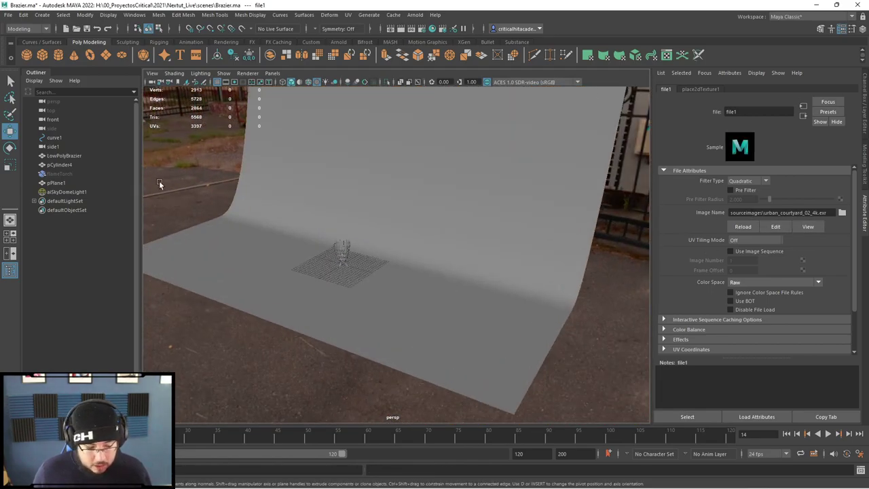
# Set the skydome light's exposure to -4
pyautogui.click(163, 158)
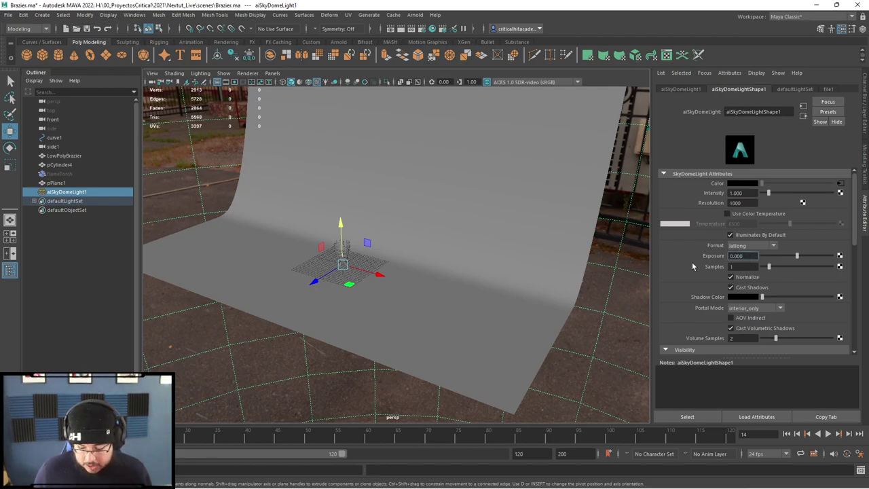
pyautogui.moveTo(749, 258); pyautogui.dragTo(689, 262)
pyautogui.write('-4')
pyautogui.press('Return')
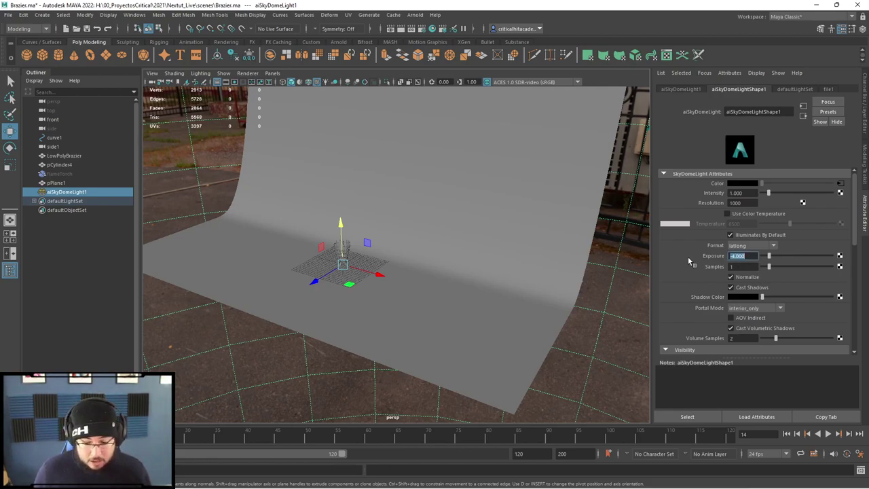
# Unhide the flameTorch object so the fire displays in the scene again
pyautogui.click(80, 173)
pyautogui.press('h')
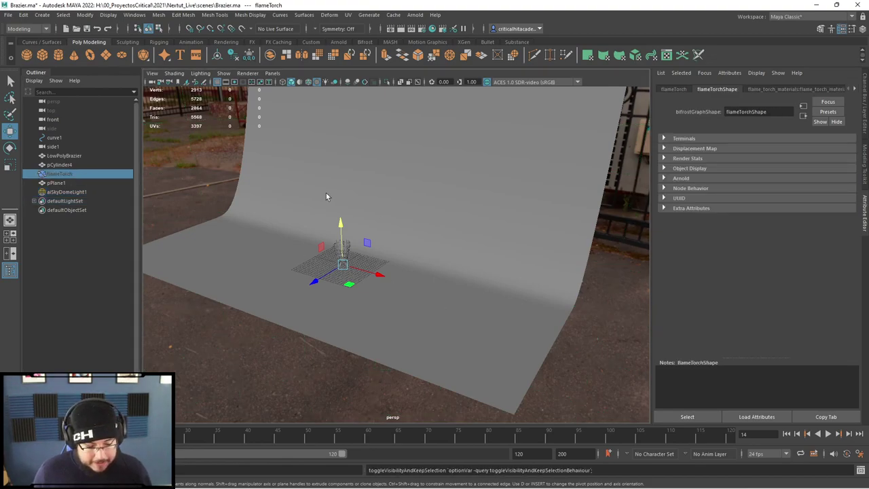
pyautogui.press('h')
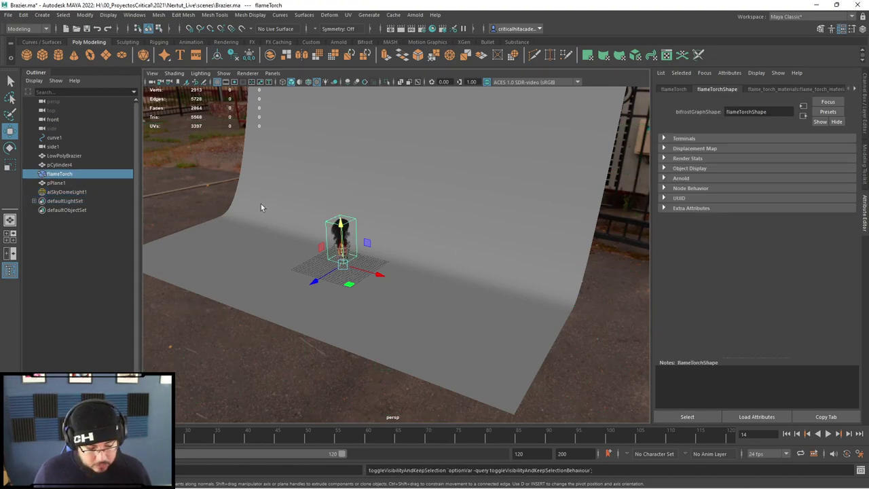
# Create a new camera, look through it, and aim it at the burning brazier
pyautogui.keyDown('alt'); pyautogui.moveTo(265, 205); pyautogui.dragTo(290, 223); pyautogui.keyUp('alt')
pyautogui.keyDown('alt'); pyautogui.moveTo(289, 223); pyautogui.dragTo(367, 260, button='middle'); pyautogui.keyUp('alt')
pyautogui.scroll(5, 367, 260)
pyautogui.click(225, 42)
pyautogui.click(137, 55)
pyautogui.click(272, 73)
pyautogui.click(299, 120)
pyautogui.moveTo(428, 234)
pyautogui.keyDown('alt'); pyautogui.mouseDown()
pyautogui.moveTo(305, 219)
pyautogui.moveTo(306, 237)
pyautogui.mouseUp(); pyautogui.keyUp('alt')
pyautogui.scroll(-10, 302, 223)
pyautogui.keyDown('alt'); pyautogui.moveTo(307, 237); pyautogui.dragTo(380, 279, button='middle'); pyautogui.keyUp('alt')
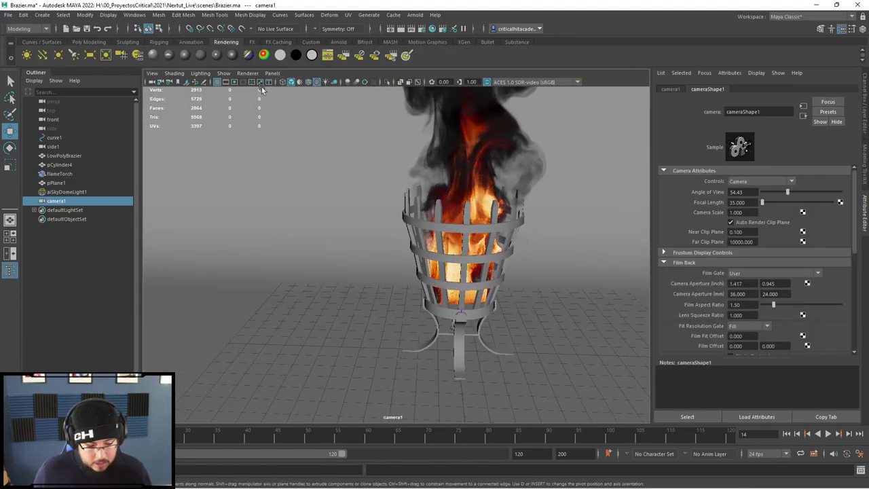
# Turn on the camera's resolution gate and compose the shot with the brazier in the frame's right half
pyautogui.click(234, 82)
pyautogui.keyDown('alt'); pyautogui.moveTo(401, 218); pyautogui.dragTo(381, 210); pyautogui.keyUp('alt')
pyautogui.scroll(2, 388, 209)
pyautogui.keyDown('alt'); pyautogui.moveTo(390, 209); pyautogui.dragTo(414, 219, button='middle'); pyautogui.keyUp('alt')
pyautogui.keyDown('alt'); pyautogui.moveTo(414, 220); pyautogui.dragTo(431, 209); pyautogui.keyUp('alt')
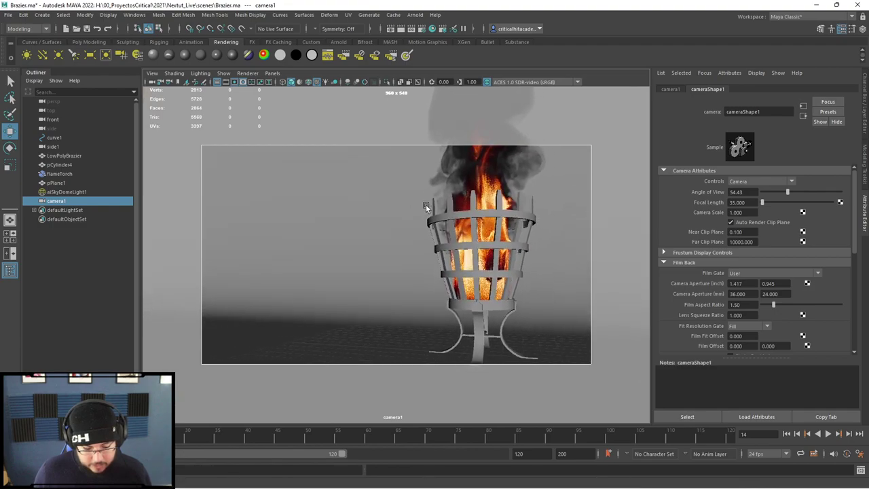
# Duplicate the LowPolyBrazier mesh and hide the original
pyautogui.click(468, 211)
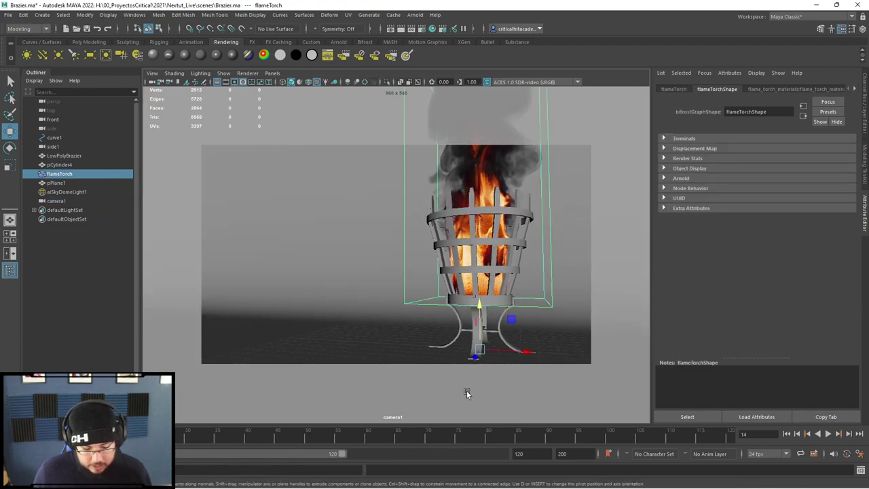
pyautogui.press('q')
pyautogui.click(476, 319)
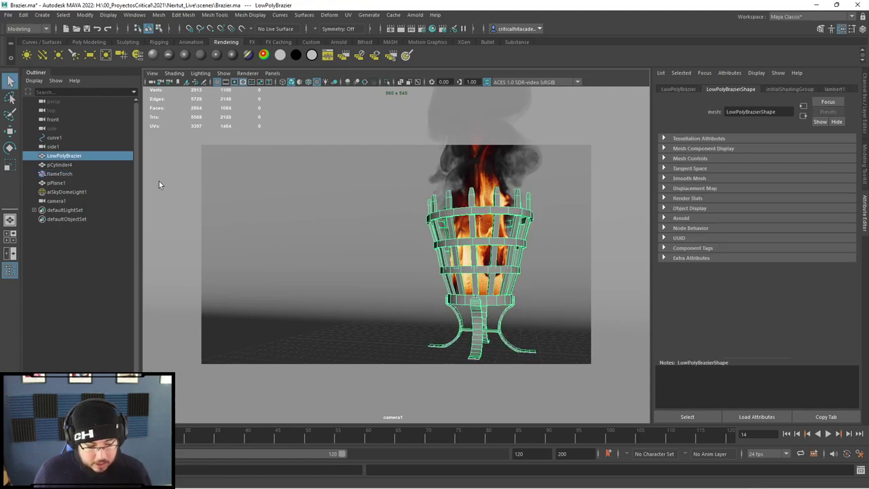
pyautogui.hotkey('ctrl', 'd')
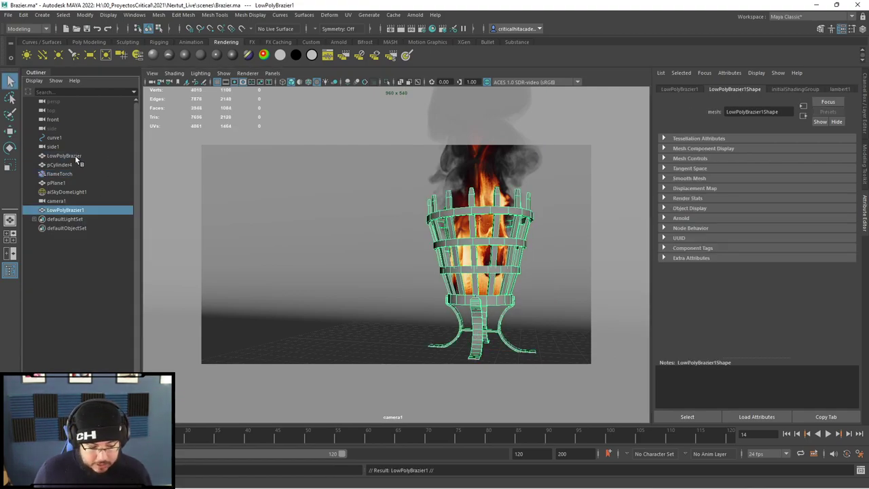
pyautogui.click(78, 156)
pyautogui.hotkey('ctrl', 'h')
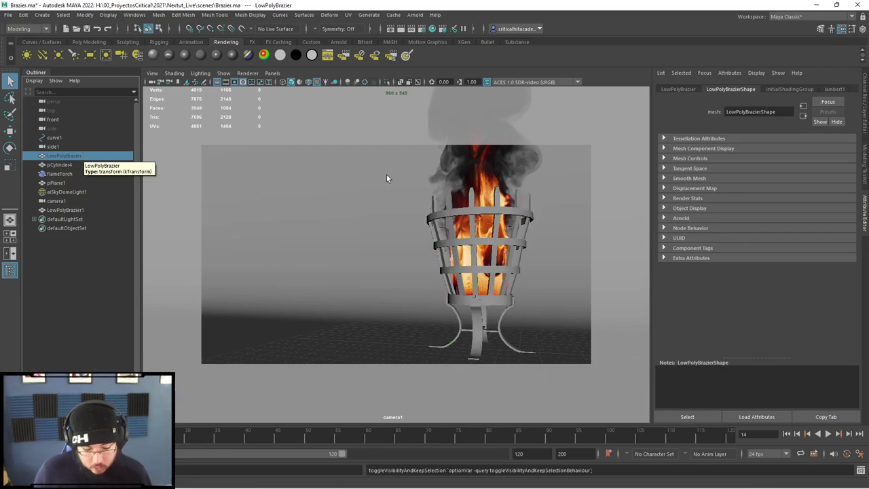
# Assign a new aiStandardSurface material to LowPolyBrazier1 with a darker base color, metalness 1 and specular roughness 0.201
pyautogui.click(68, 209)
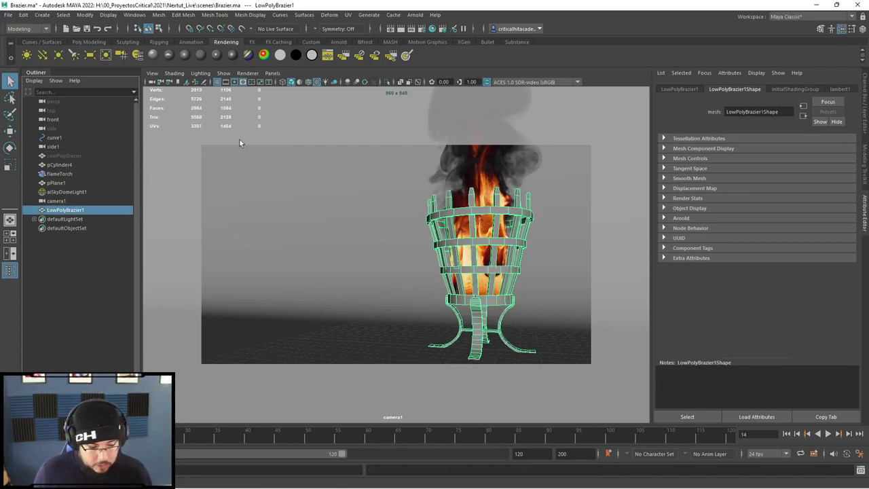
pyautogui.rightClick(435, 212)
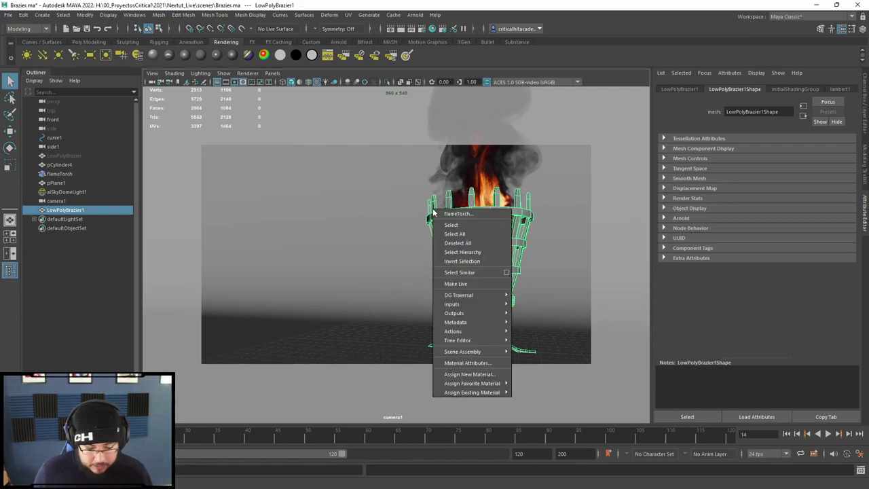
pyautogui.click(468, 374)
pyautogui.click(322, 238)
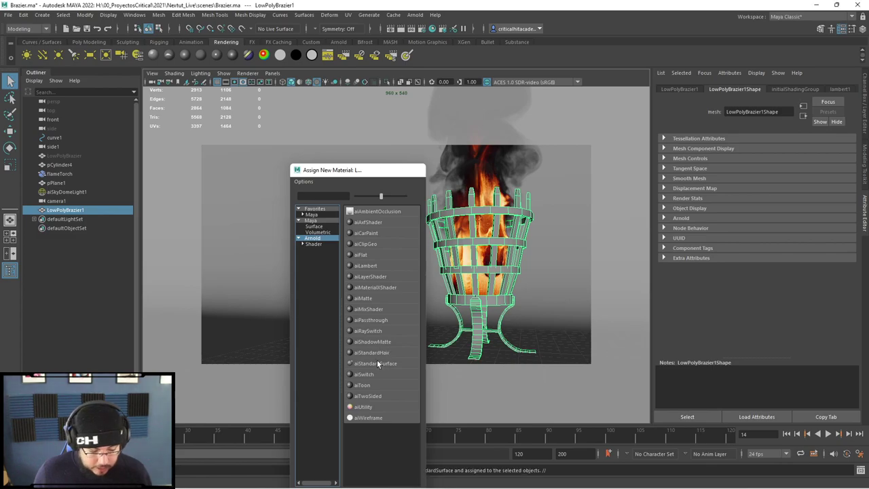
pyautogui.click(379, 363)
pyautogui.moveTo(792, 205); pyautogui.dragTo(835, 225)
pyautogui.click(777, 265)
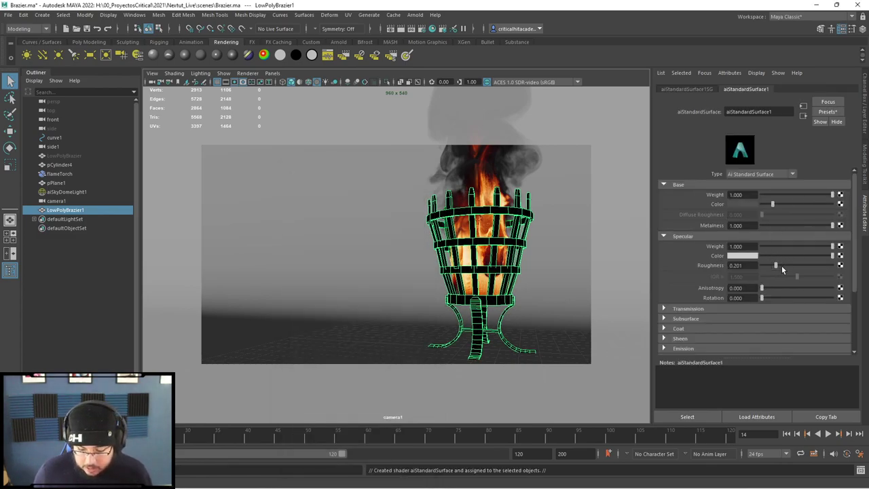
# Save the Brazier.ma scene and open the Arnold RenderView
pyautogui.click(298, 232)
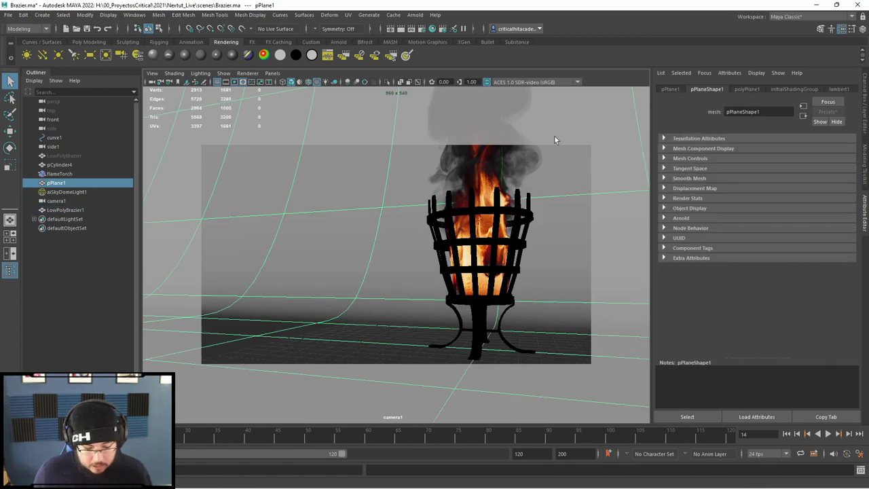
pyautogui.keyDown('alt'); pyautogui.moveTo(401, 192); pyautogui.dragTo(398, 191, button='middle'); pyautogui.keyUp('alt')
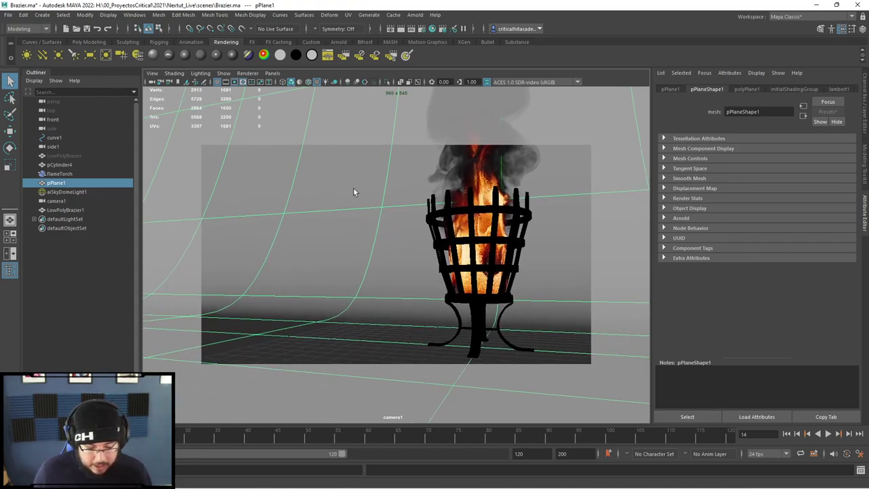
pyautogui.hotkey('ctrl', 's')
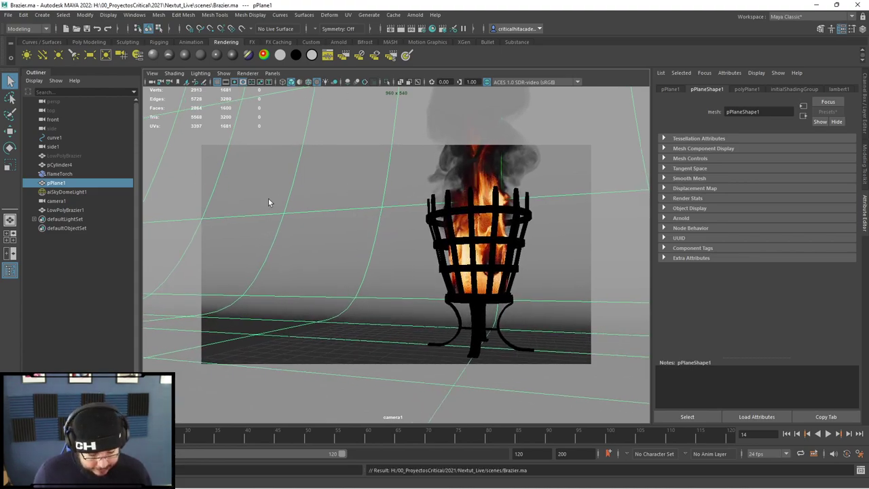
pyautogui.click(418, 16)
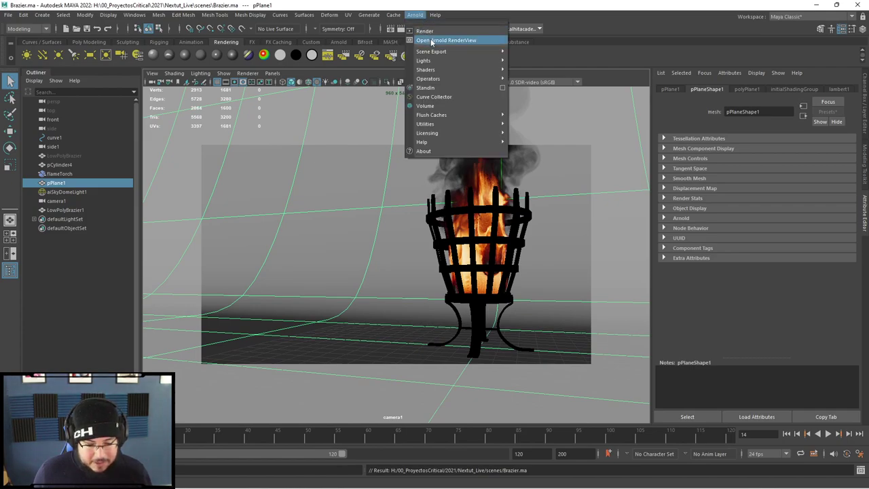
pyautogui.click(437, 41)
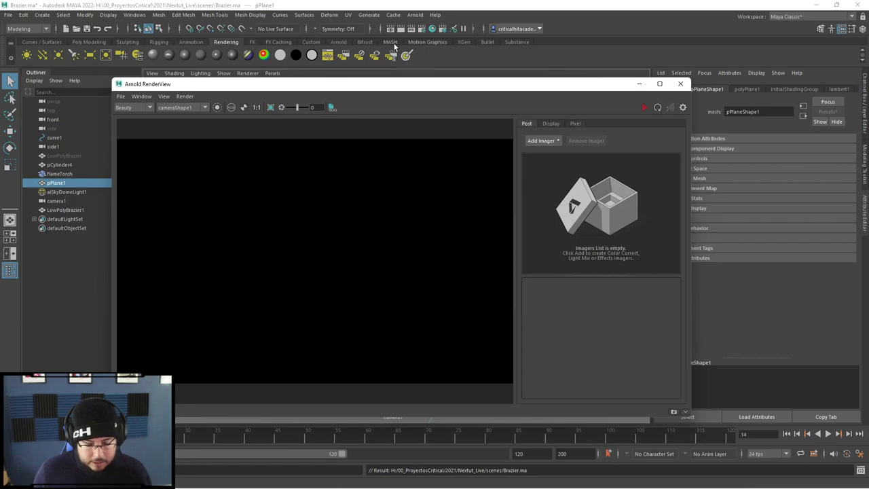
# Review the Arnold render device choices and the sampling values in the Render Settings
pyautogui.click(422, 29)
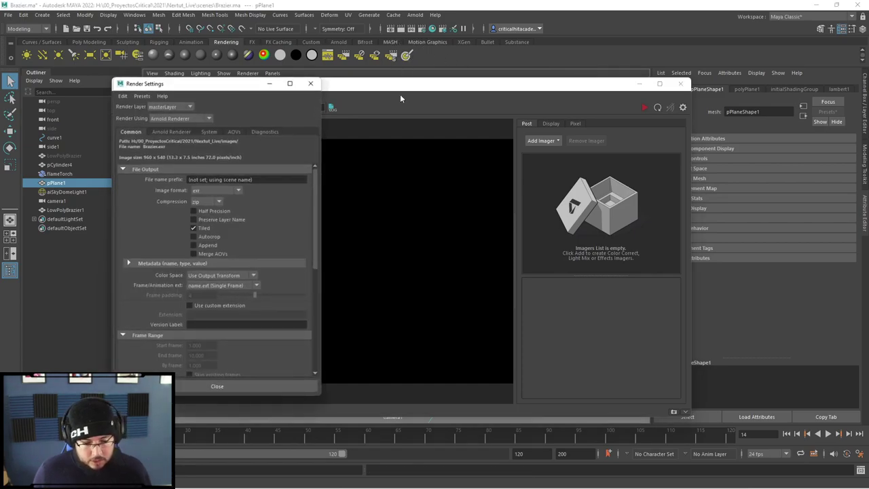
pyautogui.click(204, 132)
pyautogui.click(212, 152)
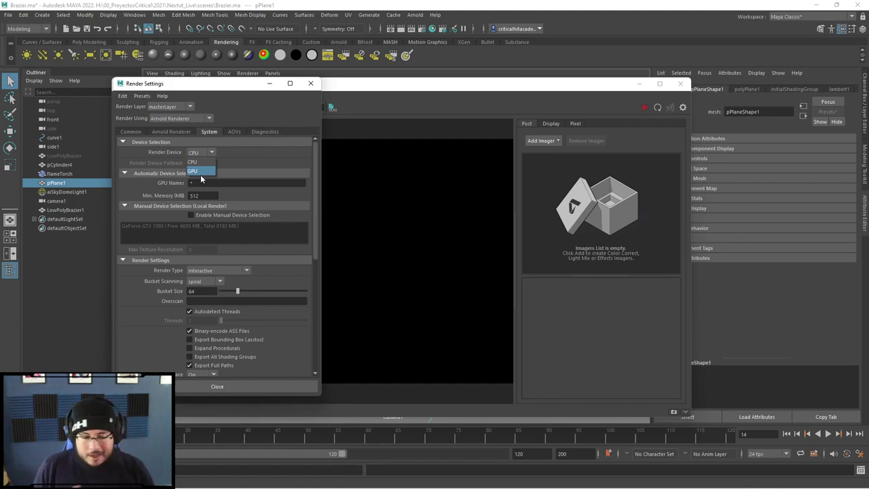
pyautogui.click(250, 113)
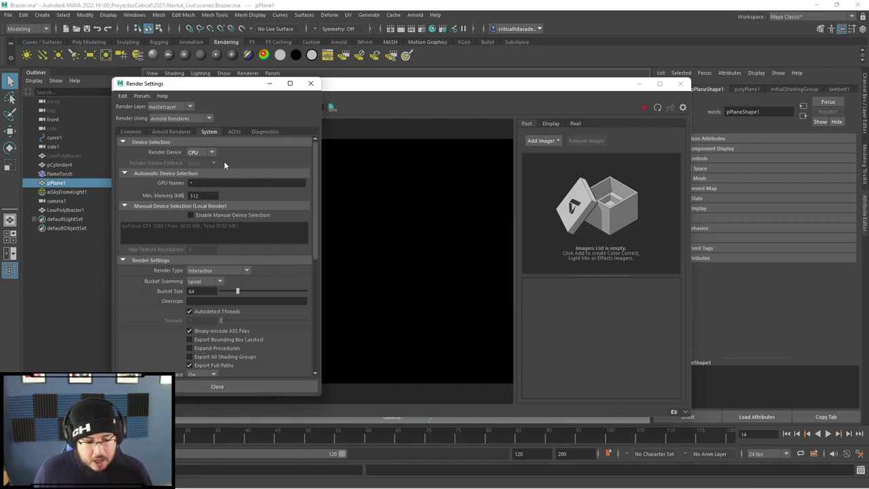
pyautogui.click(173, 131)
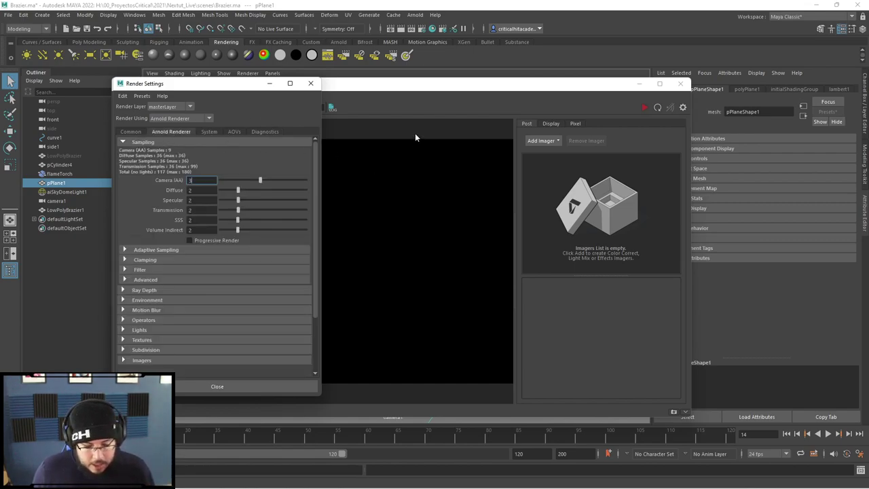
pyautogui.click(381, 105)
# Render the brazier through cameraShape1 in the Arnold RenderView
pyautogui.click(169, 108)
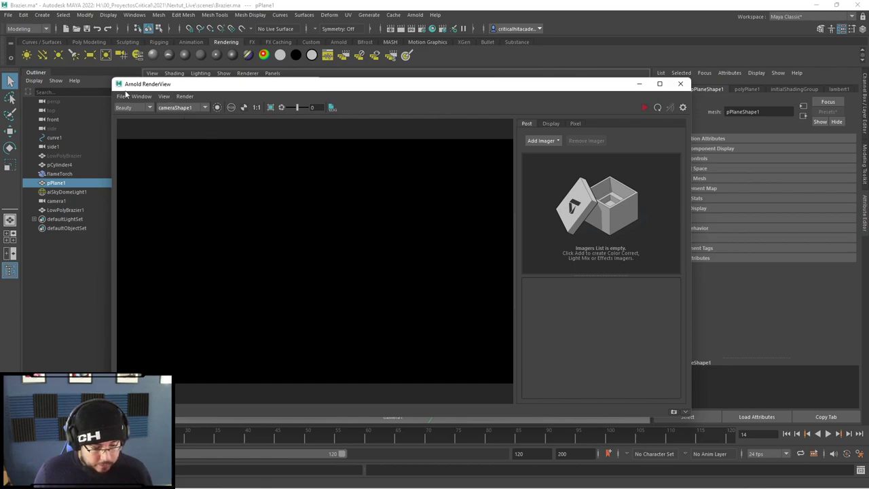
pyautogui.click(185, 96)
pyautogui.click(345, 96)
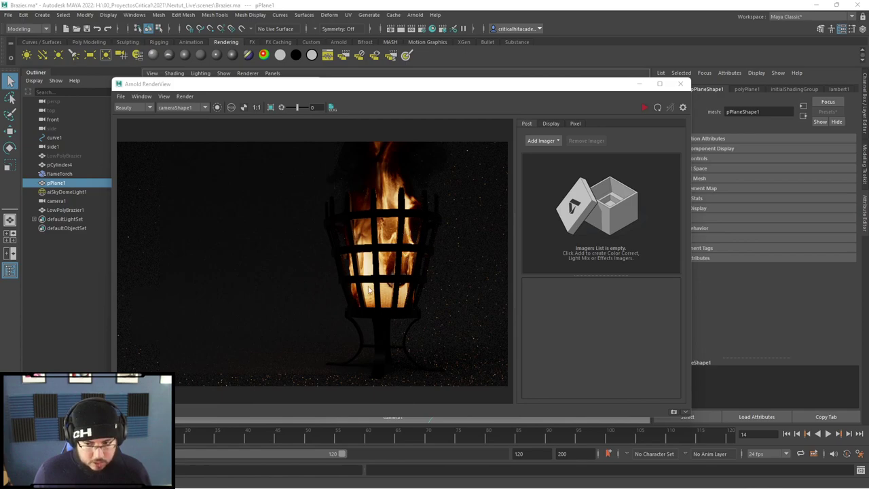
# Inspect the flame and the brazier bars up close in the Arnold render
pyautogui.scroll(-2, 398, 273)
pyautogui.scroll(2, 398, 273)
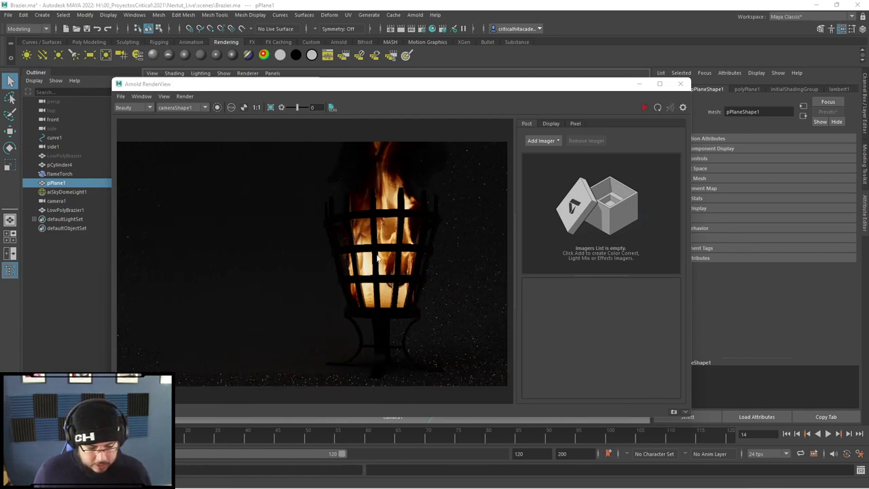
pyautogui.scroll(3, 379, 251)
pyautogui.scroll(-2, 373, 306)
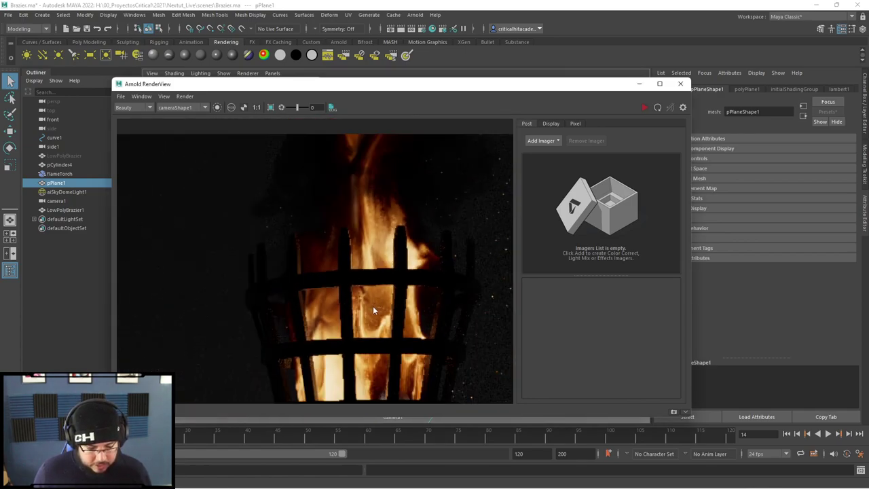
pyautogui.scroll(-2, 374, 309)
pyautogui.scroll(2, 400, 272)
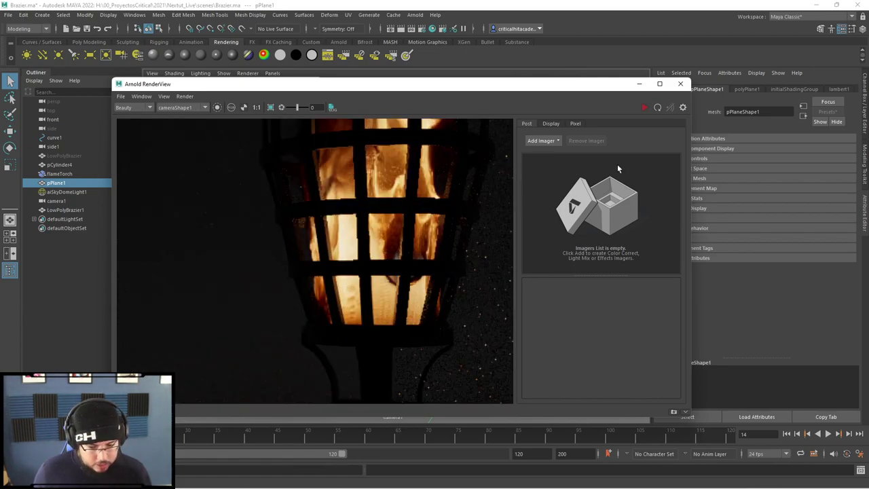
# Open the flameTorch object's flame_torch_material and review its emission mode, weight and temperature channel settings
pyautogui.click(59, 174)
pyautogui.click(857, 91)
pyautogui.click(857, 90)
pyautogui.click(729, 89)
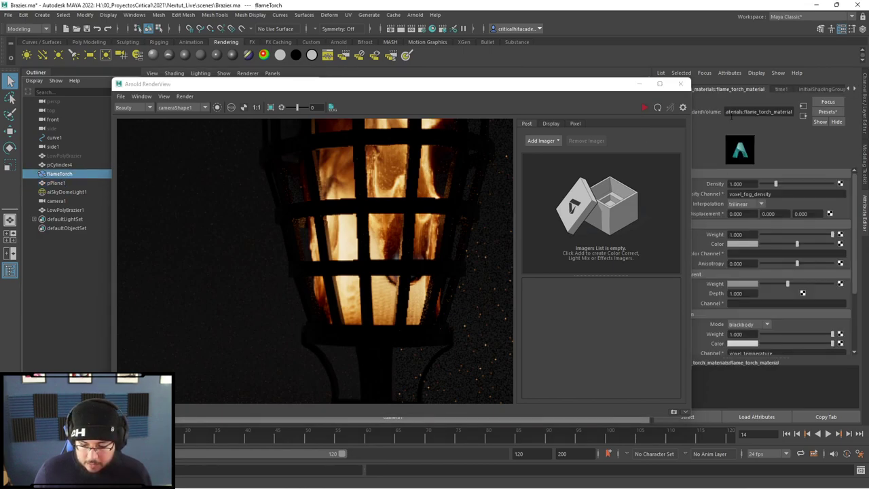
pyautogui.moveTo(690, 292); pyautogui.dragTo(614, 292)
pyautogui.scroll(-3, 706, 296)
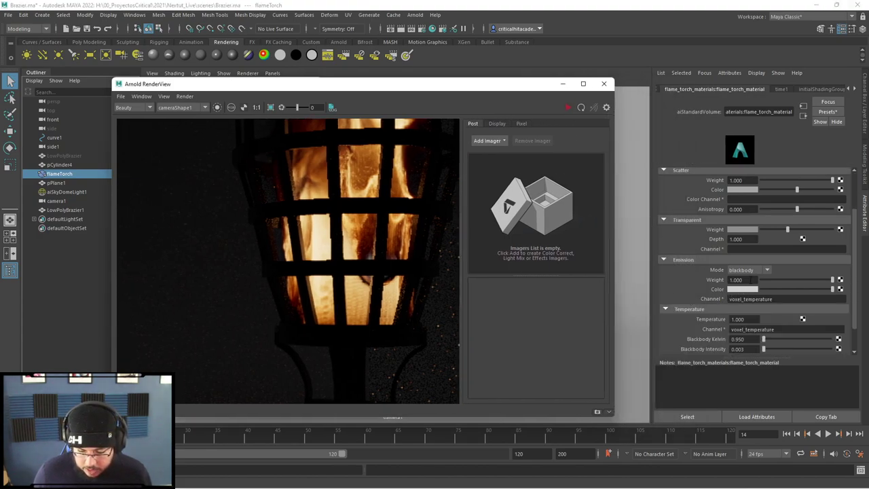
pyautogui.click(746, 270)
pyautogui.click(746, 271)
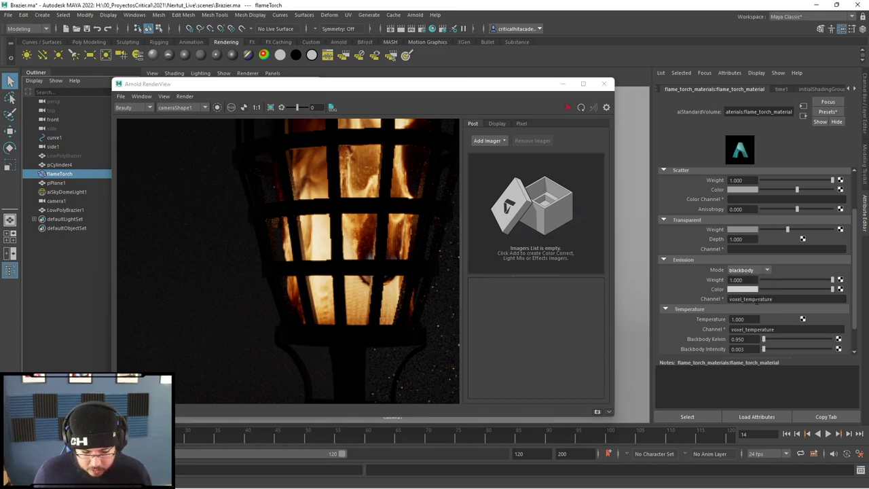
pyautogui.click(747, 280)
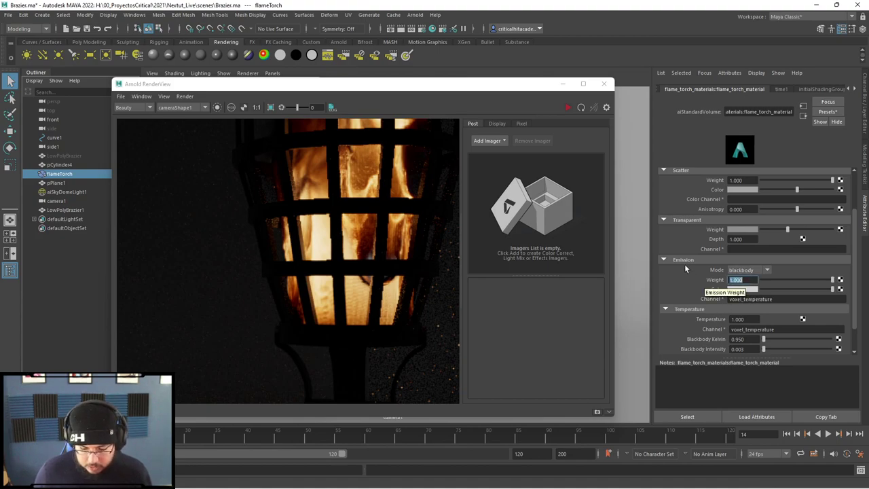
# Examine the rendered flame, brazier base and dark floor for noise and light cast by the fire
pyautogui.scroll(-5, 343, 300)
pyautogui.scroll(5, 342, 300)
pyautogui.scroll(-1, 368, 294)
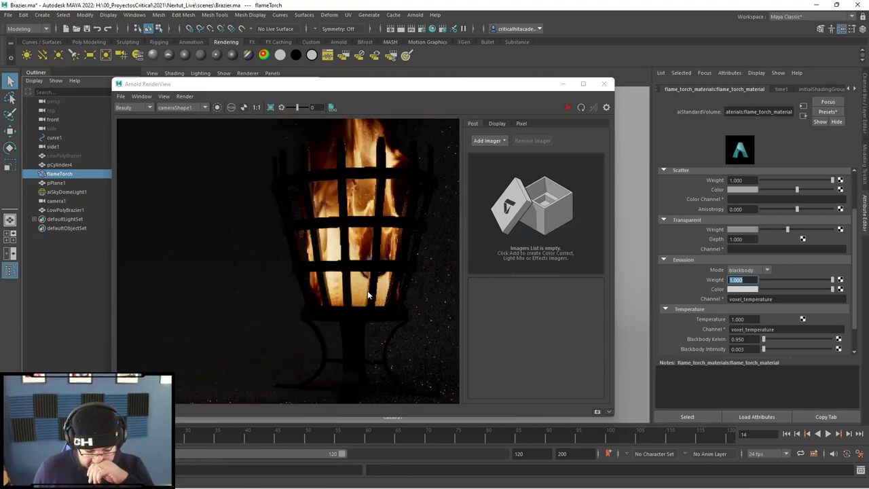
pyautogui.scroll(-2, 367, 291)
pyautogui.scroll(1, 368, 291)
pyautogui.scroll(1, 284, 363)
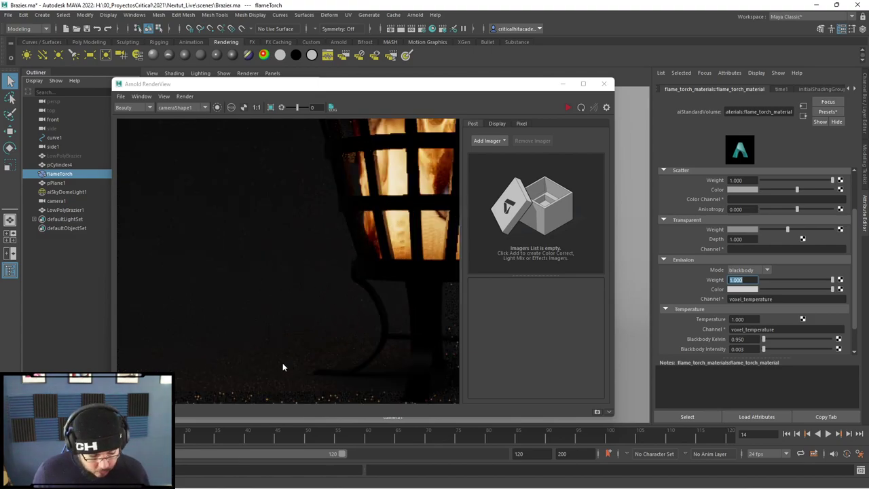
pyautogui.scroll(1, 340, 266)
pyautogui.scroll(1, 266, 311)
pyautogui.scroll(1, 292, 311)
pyautogui.scroll(-1, 295, 292)
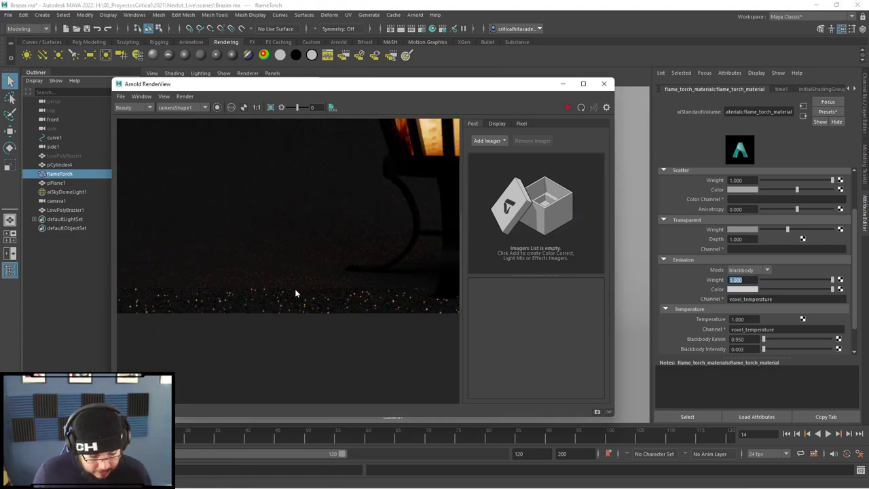
pyautogui.scroll(-1, 339, 262)
pyautogui.scroll(-1, 344, 287)
pyautogui.scroll(-2, 370, 275)
pyautogui.scroll(2, 371, 276)
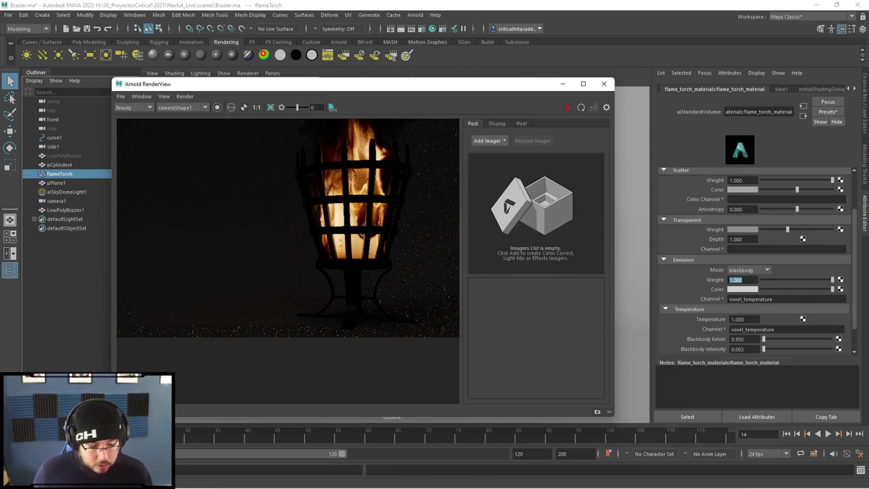
# Switch to the Bifrost Graph Editor and review the resolution and air properties of the source_air1 node
pyautogui.hotkey('alt', 'Tab')
pyautogui.keyDown('alt'); pyautogui.moveTo(306, 344); pyautogui.dragTo(429, 252, button='middle'); pyautogui.keyUp('alt')
pyautogui.keyDown('alt'); pyautogui.moveTo(285, 275); pyautogui.dragTo(344, 206, button='middle'); pyautogui.keyUp('alt')
pyautogui.keyDown('alt'); pyautogui.moveTo(176, 252); pyautogui.dragTo(246, 231, button='middle'); pyautogui.keyUp('alt')
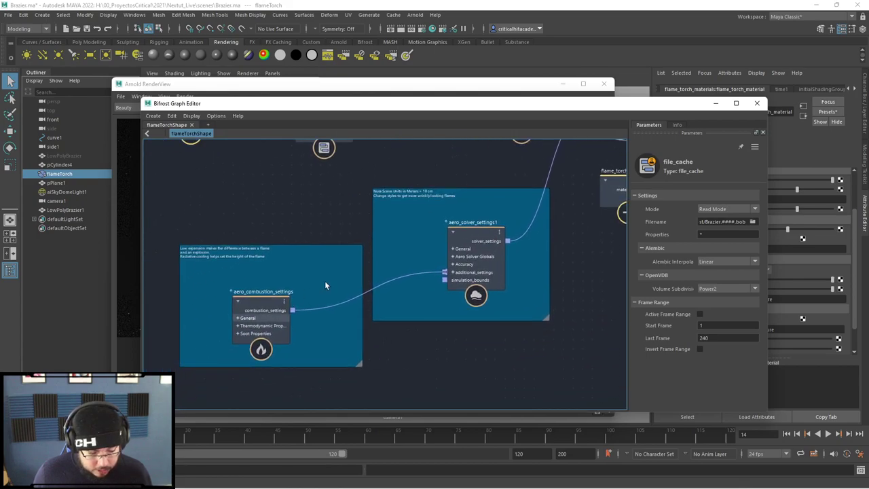
pyautogui.keyDown('alt'); pyautogui.moveTo(482, 228); pyautogui.dragTo(434, 399, button='middle'); pyautogui.keyUp('alt')
pyautogui.keyDown('alt'); pyautogui.moveTo(404, 276); pyautogui.dragTo(362, 384, button='middle'); pyautogui.keyUp('alt')
pyautogui.keyDown('alt'); pyautogui.moveTo(514, 277); pyautogui.dragTo(500, 227, button='middle'); pyautogui.keyUp('alt')
pyautogui.click(398, 219)
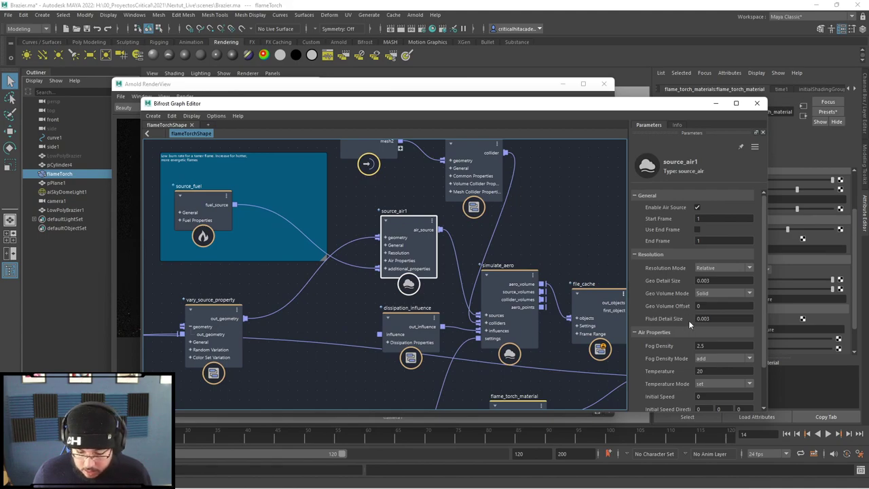
pyautogui.scroll(-2, 667, 301)
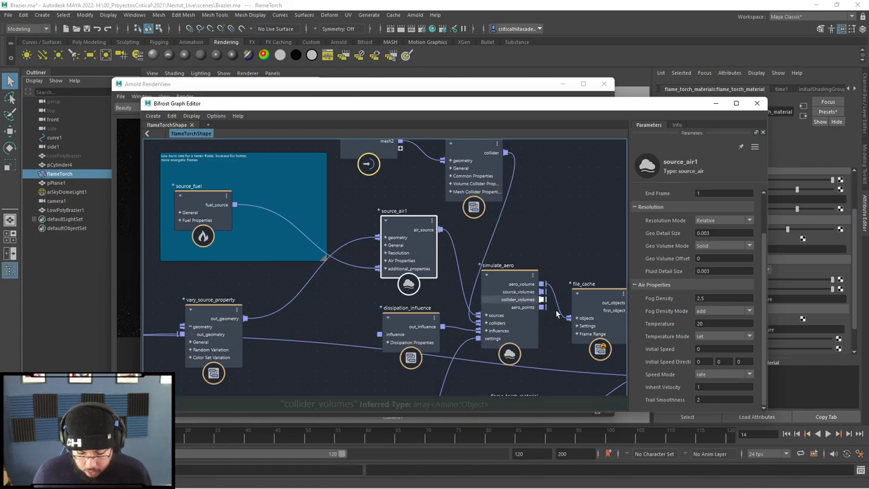
# Review the aero_solver_settings1 and aero_combustion_settings parameters and look over the connected source and collider nodes
pyautogui.moveTo(469, 367); pyautogui.dragTo(476, 243, button='middle')
pyautogui.moveTo(356, 258); pyautogui.dragTo(387, 210, button='middle')
pyautogui.click(405, 296)
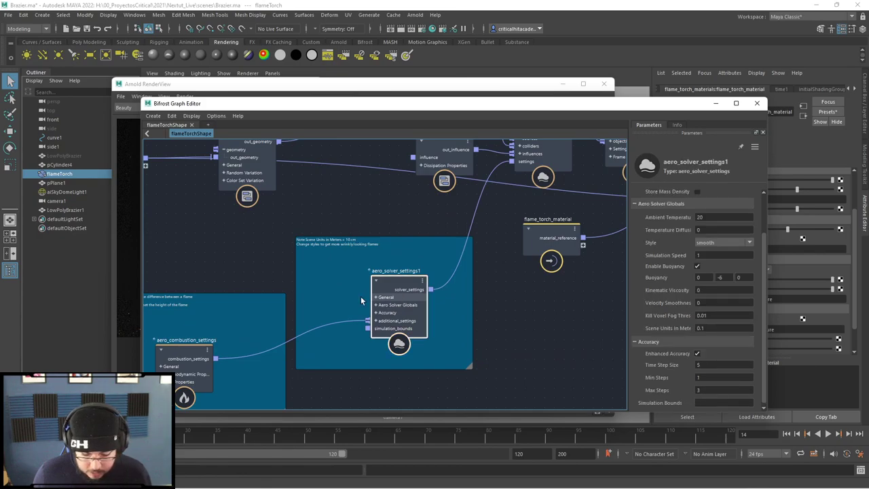
pyautogui.moveTo(497, 370); pyautogui.dragTo(550, 298, button='middle')
pyautogui.click(253, 289)
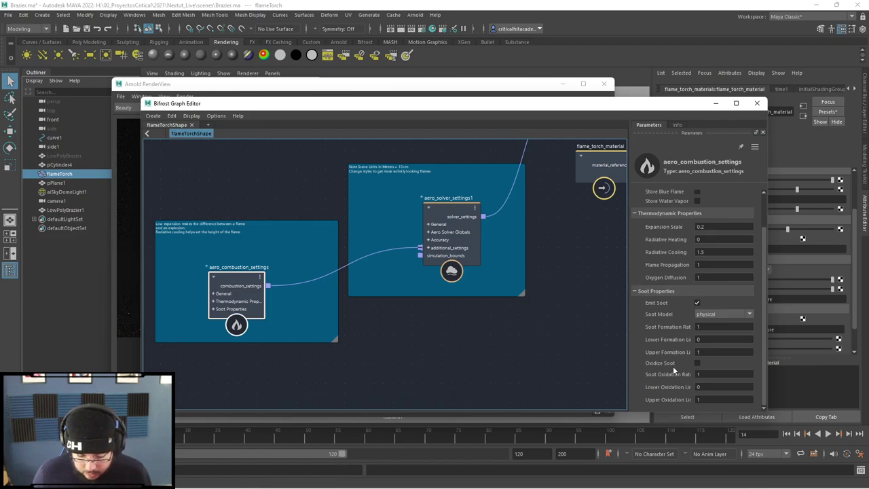
pyautogui.moveTo(563, 328); pyautogui.dragTo(441, 382, button='middle')
pyautogui.moveTo(521, 298); pyautogui.dragTo(488, 363, button='middle')
pyautogui.moveTo(448, 309); pyautogui.dragTo(497, 306, button='middle')
pyautogui.moveTo(371, 243); pyautogui.dragTo(398, 307, button='middle')
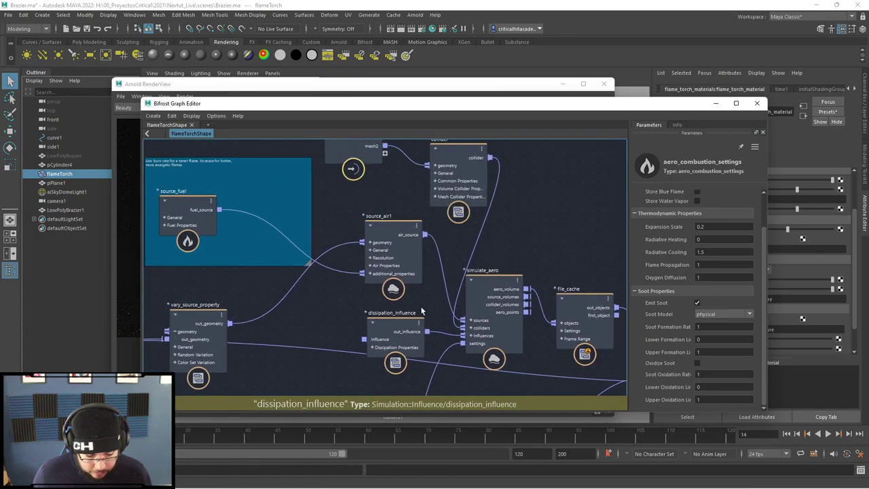
pyautogui.moveTo(435, 169); pyautogui.dragTo(477, 237, button='middle')
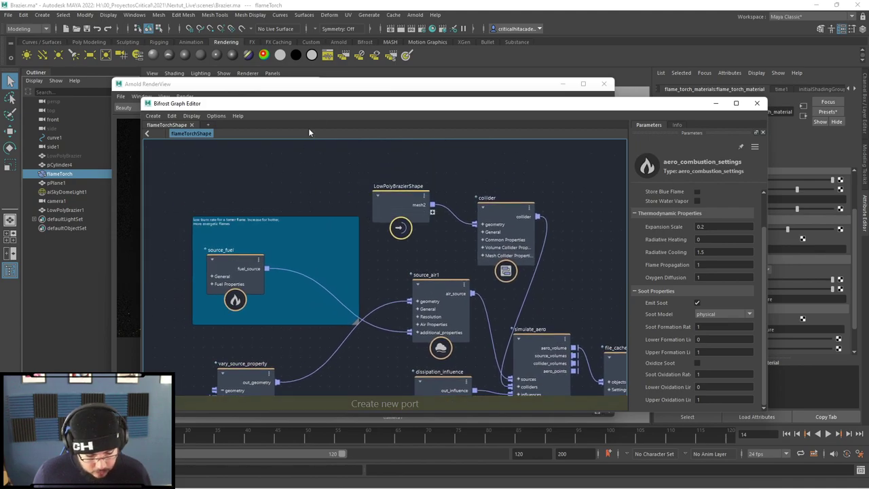
# Return to the Arnold RenderView, set aiSkyDomeLight1's exposure to -2 and render the brazier again
pyautogui.click(550, 88)
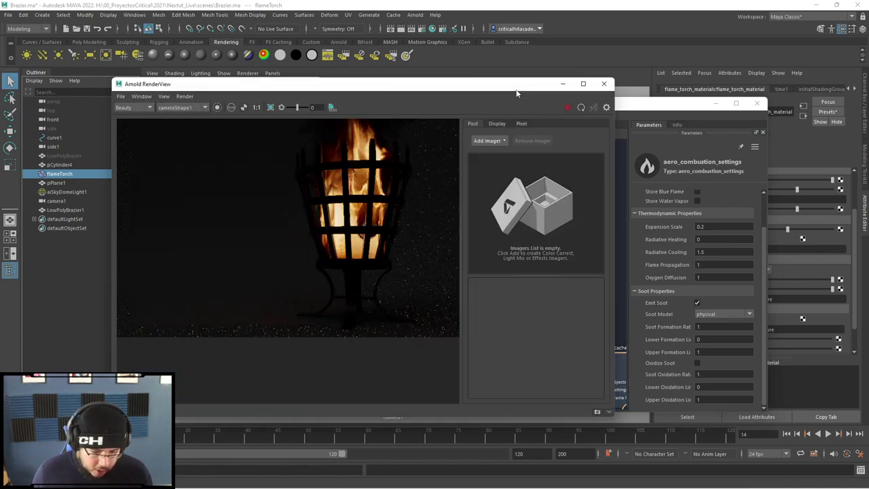
pyautogui.click(65, 192)
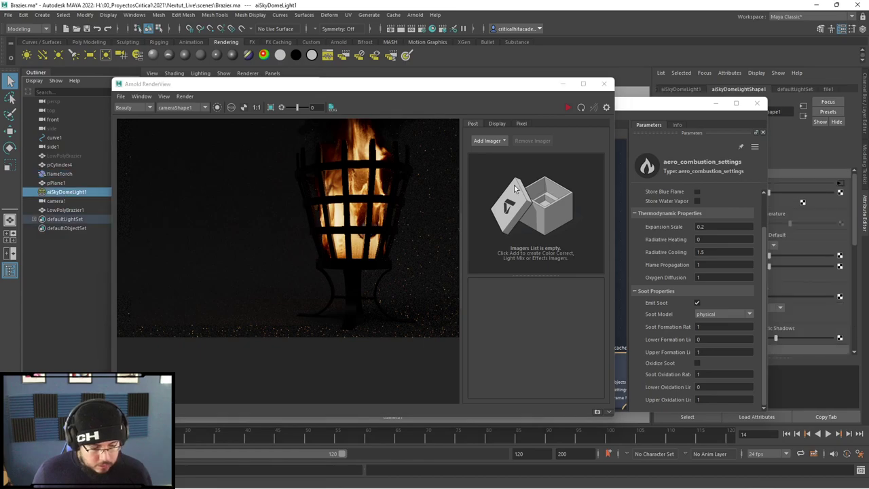
pyautogui.click(754, 112)
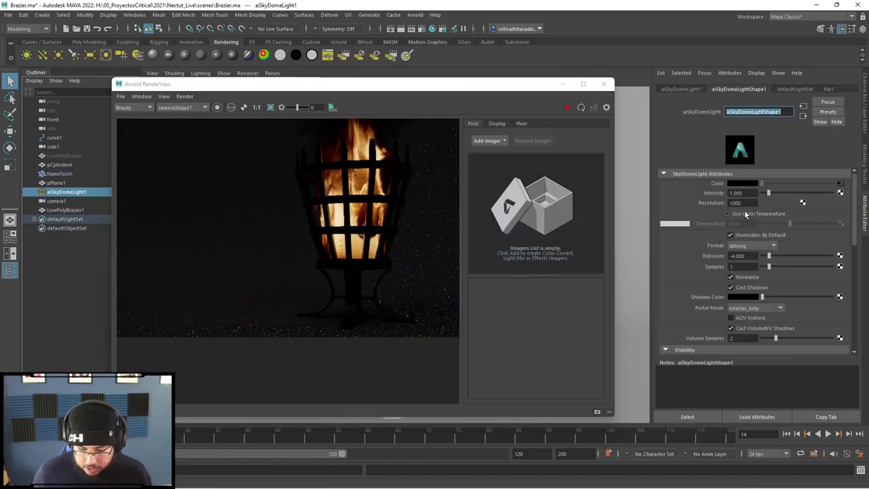
pyautogui.doubleClick(747, 256)
pyautogui.write('-2')
pyautogui.press('Return')
pyautogui.click(567, 110)
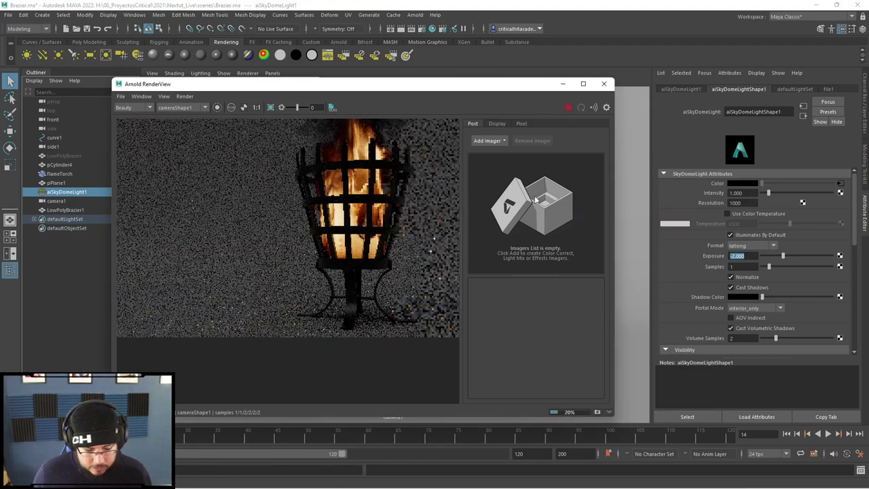
# Stop the render, set the skydome light's format to mirrored_ball and its exposure to 0, and render again
pyautogui.click(569, 109)
pyautogui.click(746, 254)
pyautogui.click(751, 245)
pyautogui.click(748, 261)
pyautogui.doubleClick(741, 255)
pyautogui.write('0')
pyautogui.press('Return')
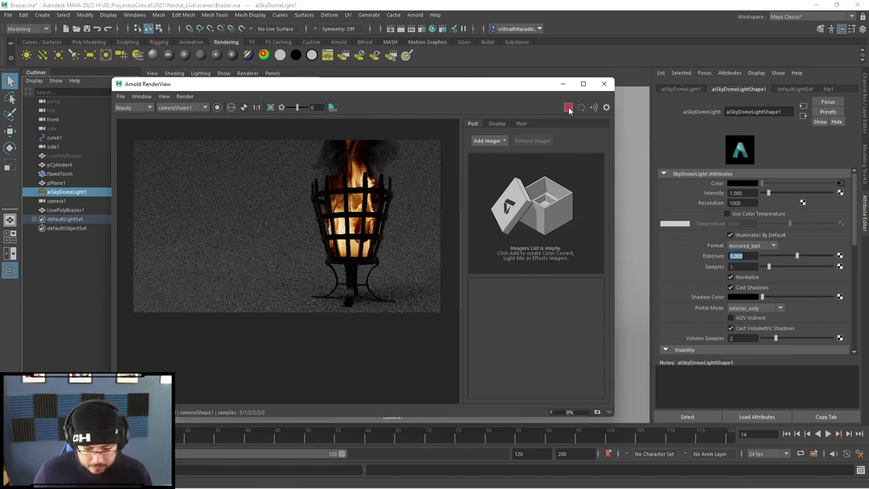
pyautogui.click(568, 107)
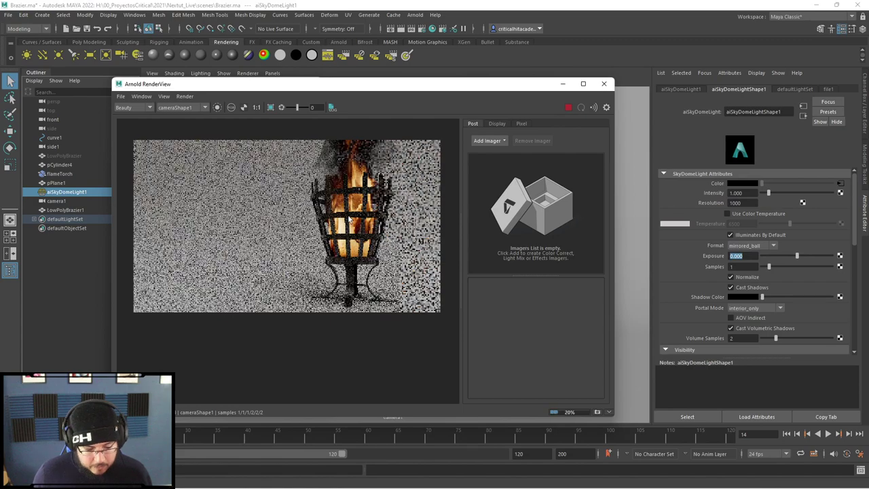
# Inspect the flame, smoke and brazier bars while the render refines, and stop the render
pyautogui.scroll(1, 354, 221)
pyautogui.scroll(1, 355, 221)
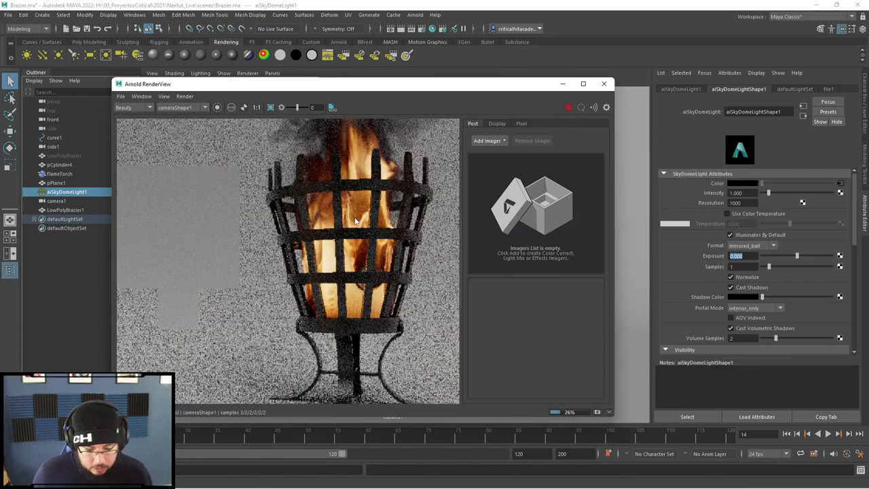
pyautogui.scroll(-1, 353, 239)
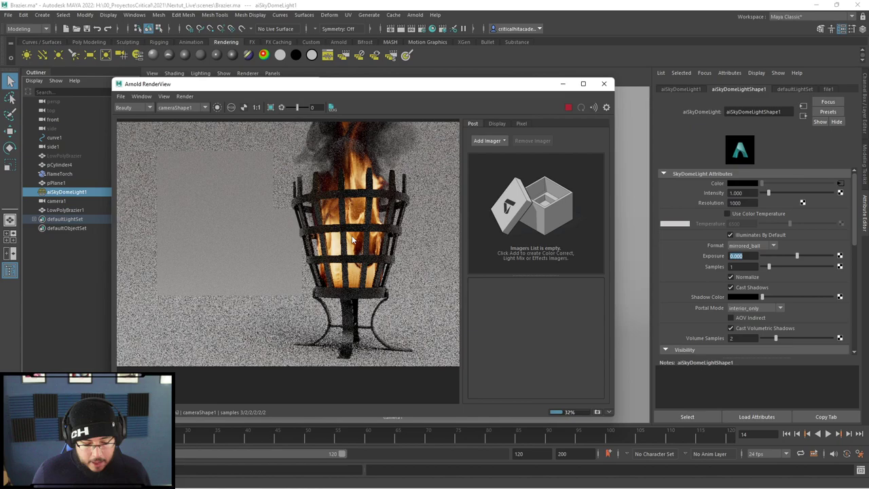
pyautogui.scroll(-1, 353, 239)
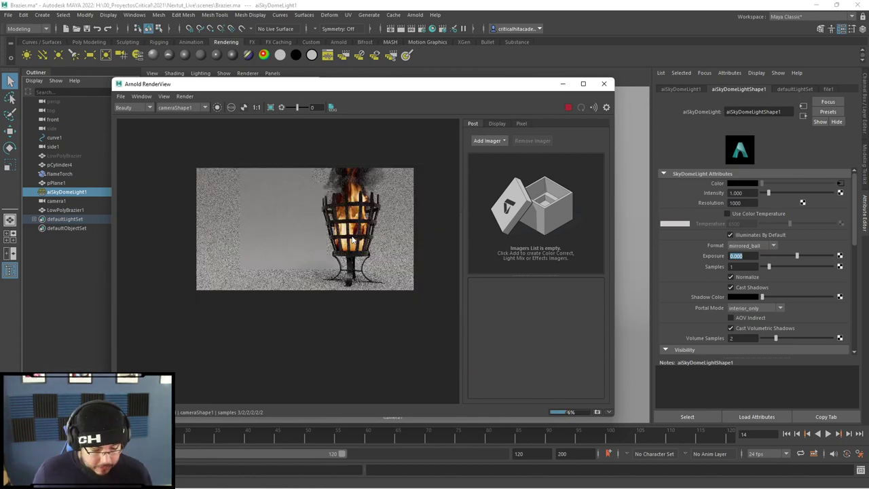
pyautogui.scroll(1, 353, 239)
pyautogui.scroll(2, 353, 239)
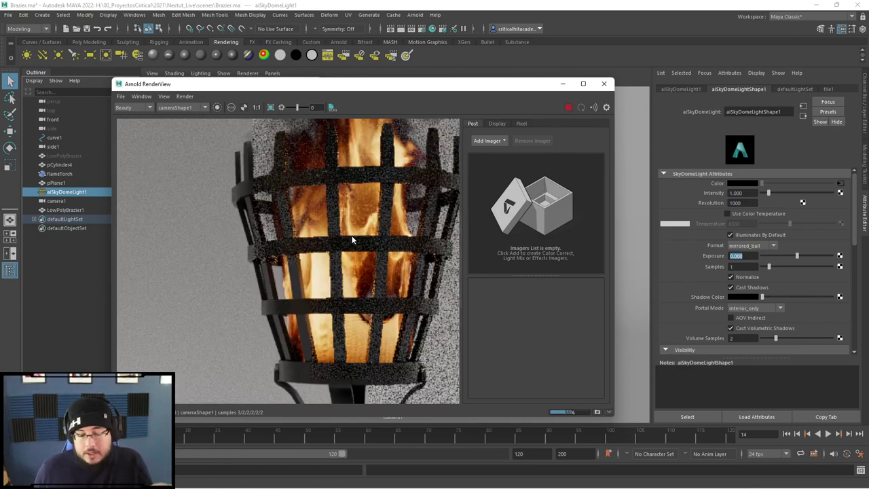
pyautogui.scroll(-3, 353, 239)
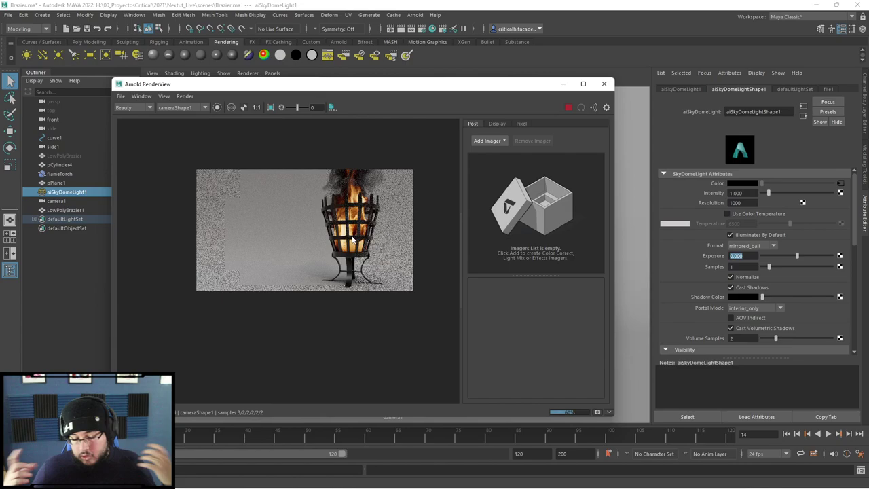
pyautogui.scroll(-1, 352, 239)
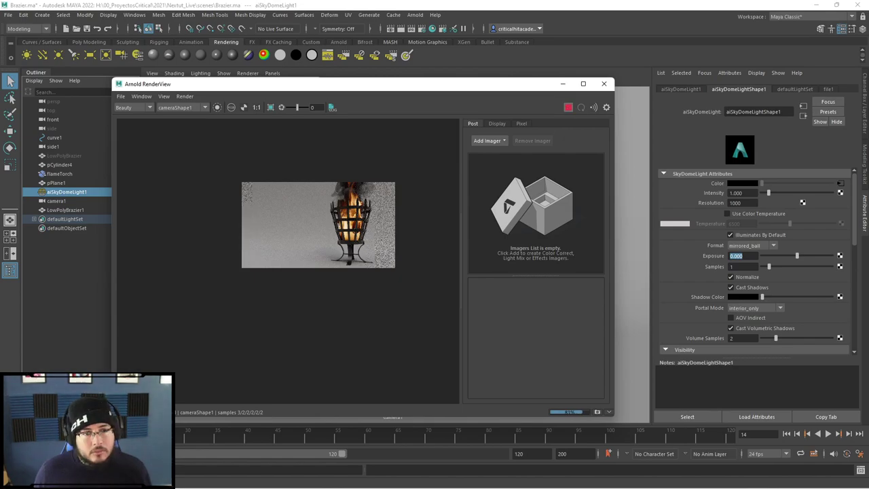
pyautogui.click(569, 107)
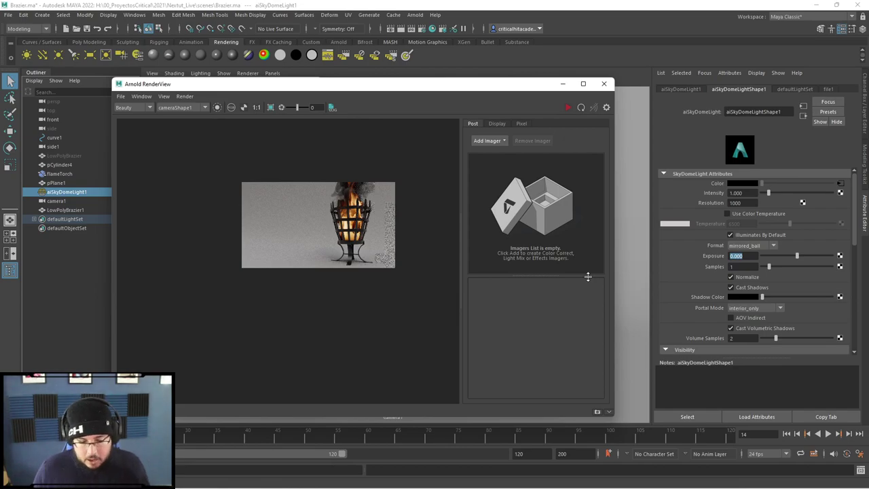
# Examine the stopped render's metal bars, flame, smoke and floor shadow up close and in full frame
pyautogui.scroll(8, 299, 206)
pyautogui.scroll(-6, 340, 265)
pyautogui.scroll(3, 339, 266)
pyautogui.scroll(-3, 338, 267)
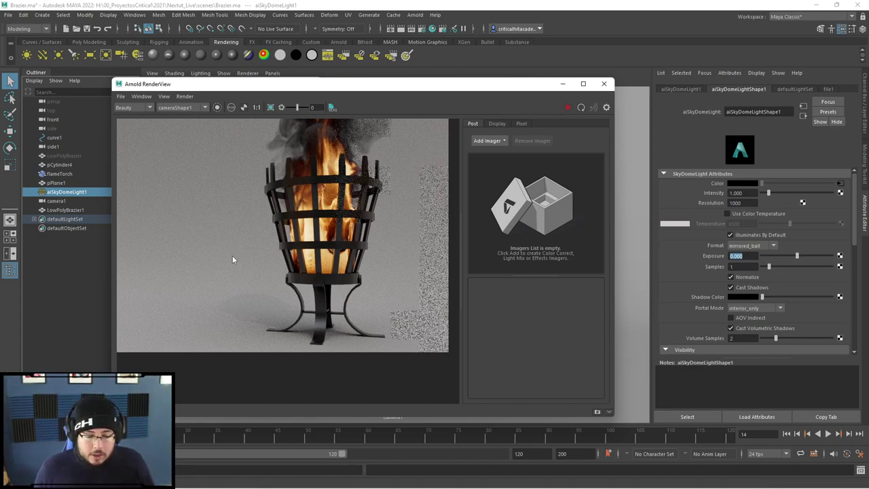
pyautogui.scroll(-5, 275, 258)
pyautogui.scroll(5, 326, 271)
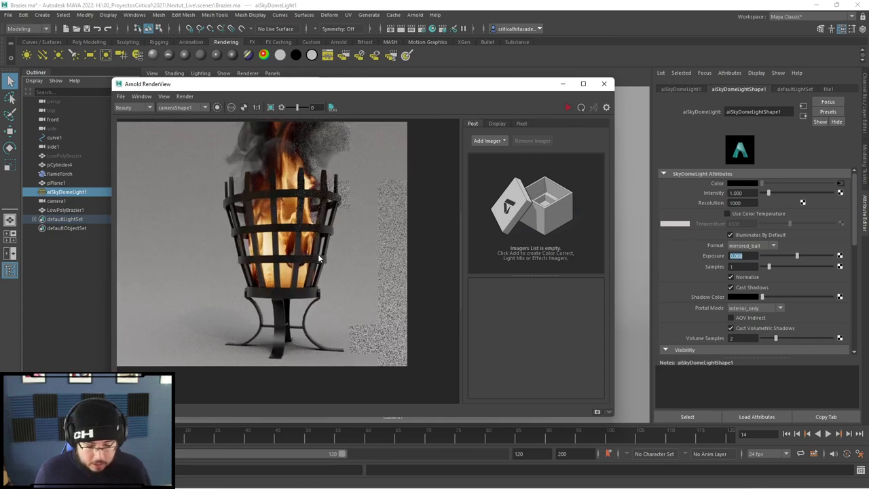
pyautogui.scroll(2, 316, 252)
pyautogui.scroll(-1, 318, 252)
pyautogui.scroll(3, 318, 252)
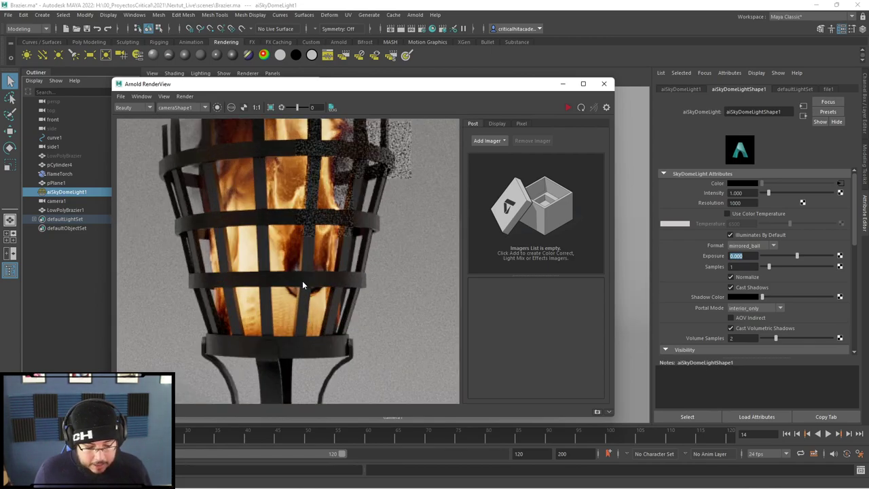
pyautogui.scroll(3, 289, 269)
pyautogui.moveTo(276, 268); pyautogui.dragTo(351, 311)
pyautogui.scroll(-2, 324, 273)
pyautogui.scroll(-3, 227, 195)
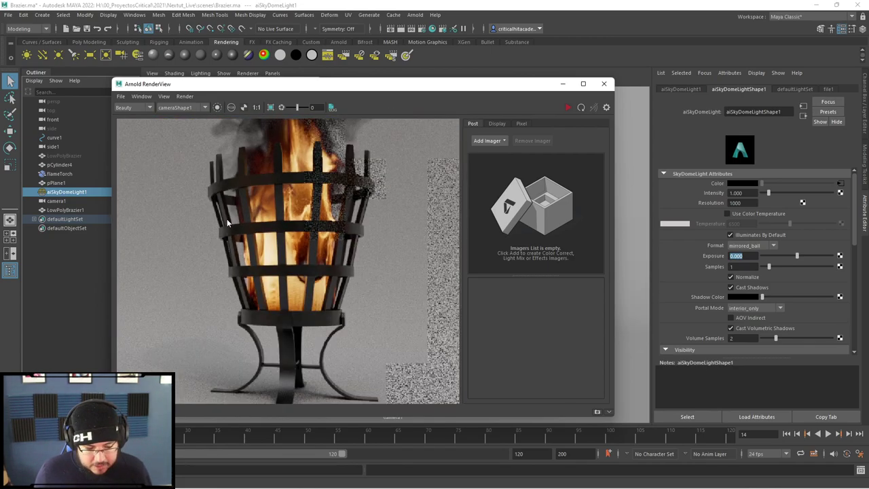
pyautogui.scroll(-2, 292, 272)
pyautogui.scroll(-1, 305, 242)
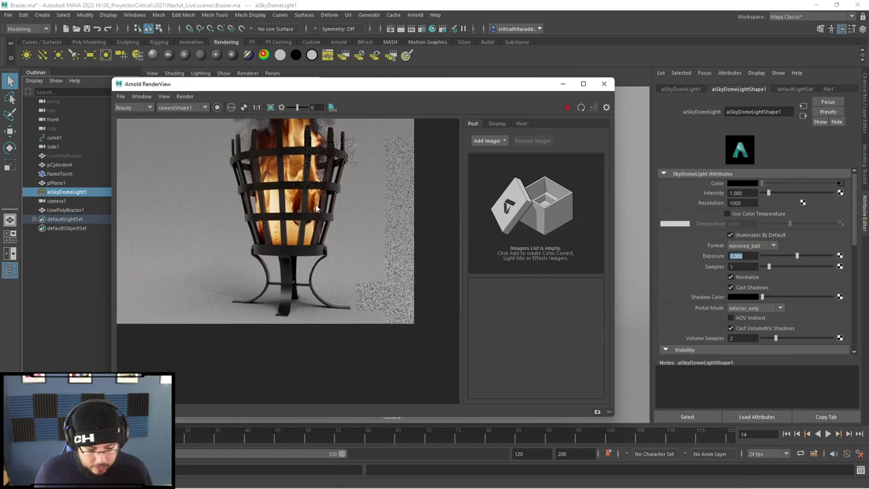
pyautogui.scroll(3, 250, 311)
pyautogui.scroll(-3, 268, 260)
pyautogui.scroll(-4, 269, 242)
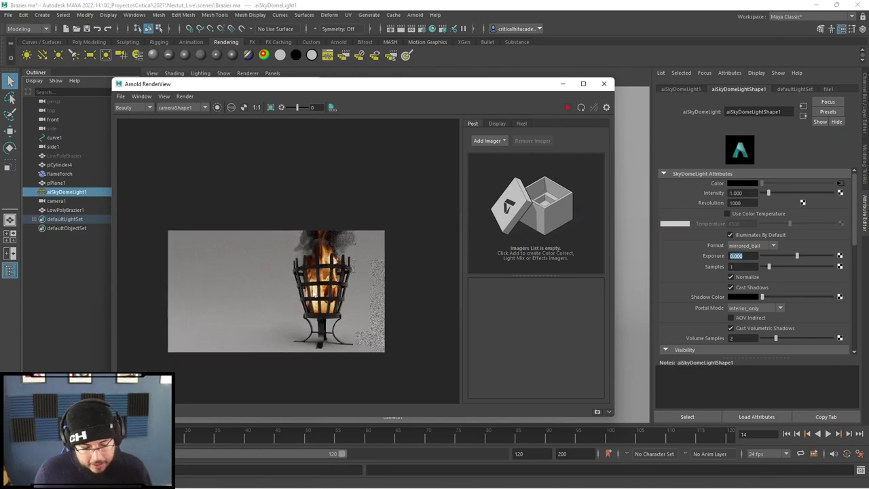